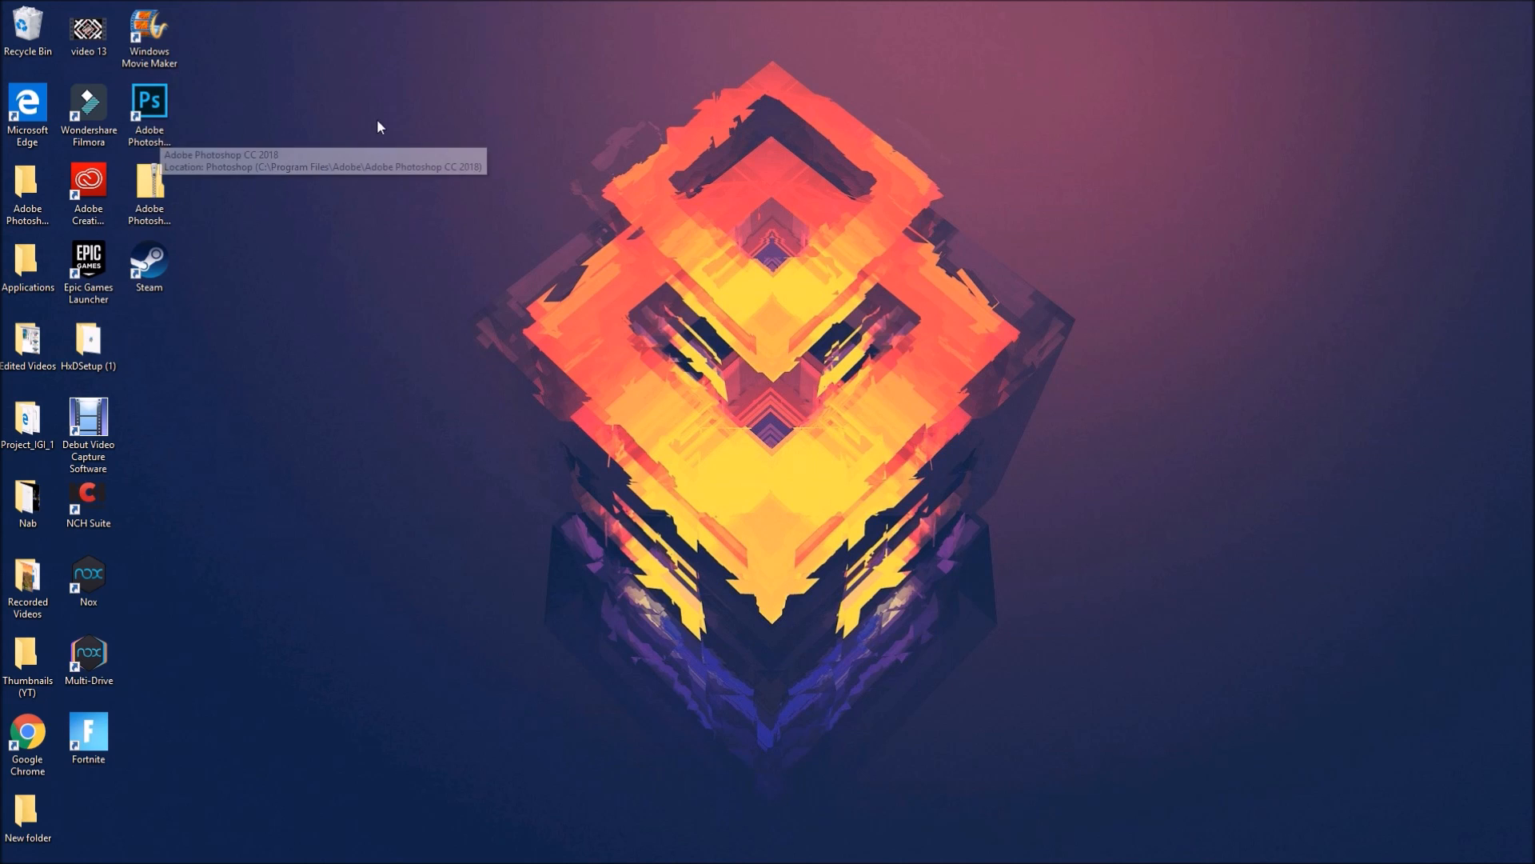
- Tidy the desktop by putting the Adobe Photoshop archive into the Applications folder and placing the Steam shortcut below Fortnite
click(157, 109)
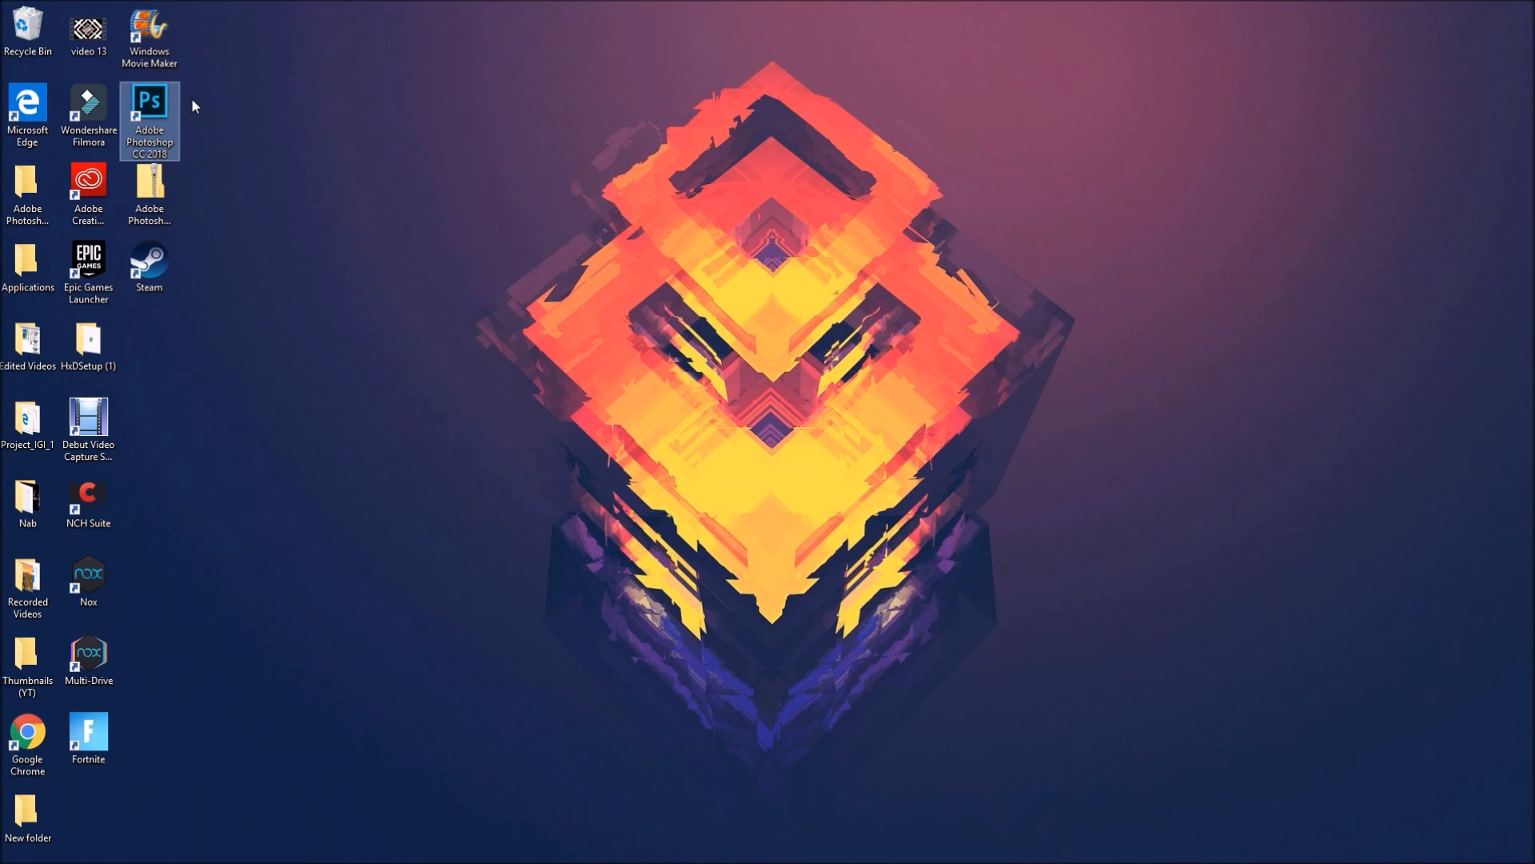
click(218, 142)
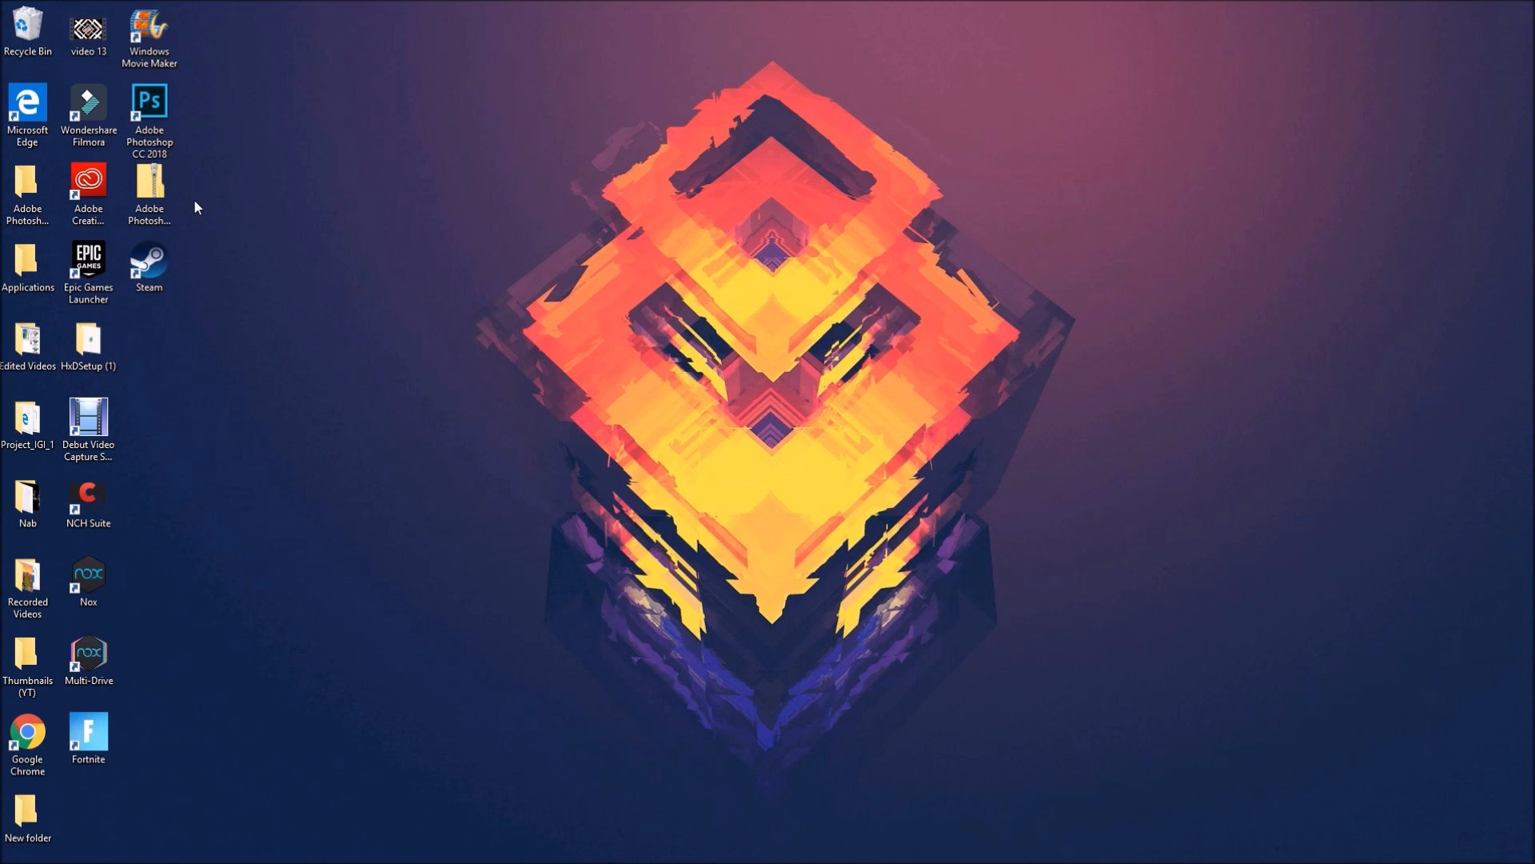
drag(160, 191, 35, 252)
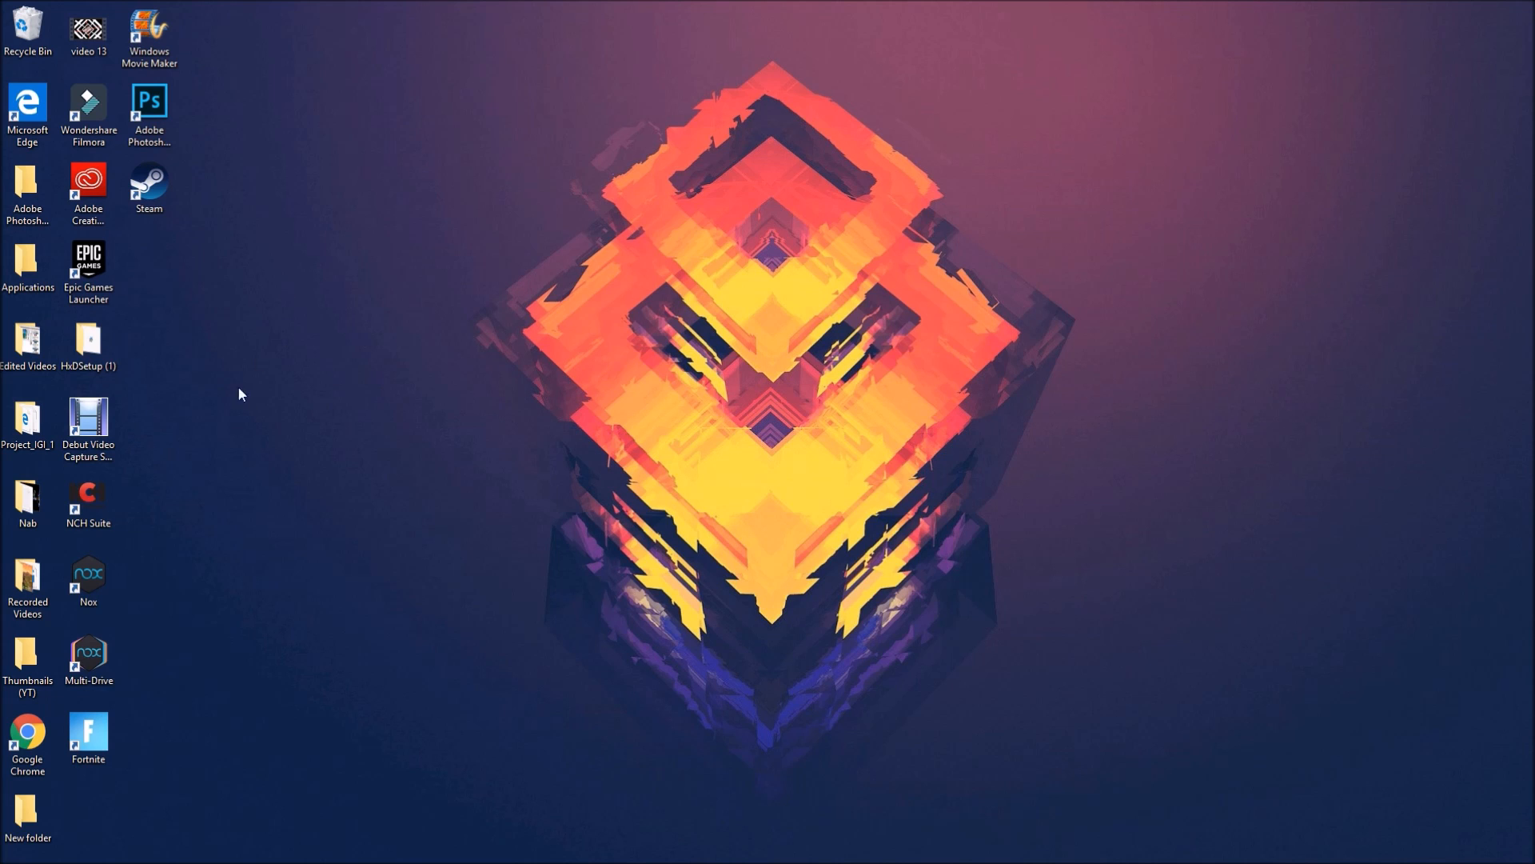
drag(155, 209, 149, 640)
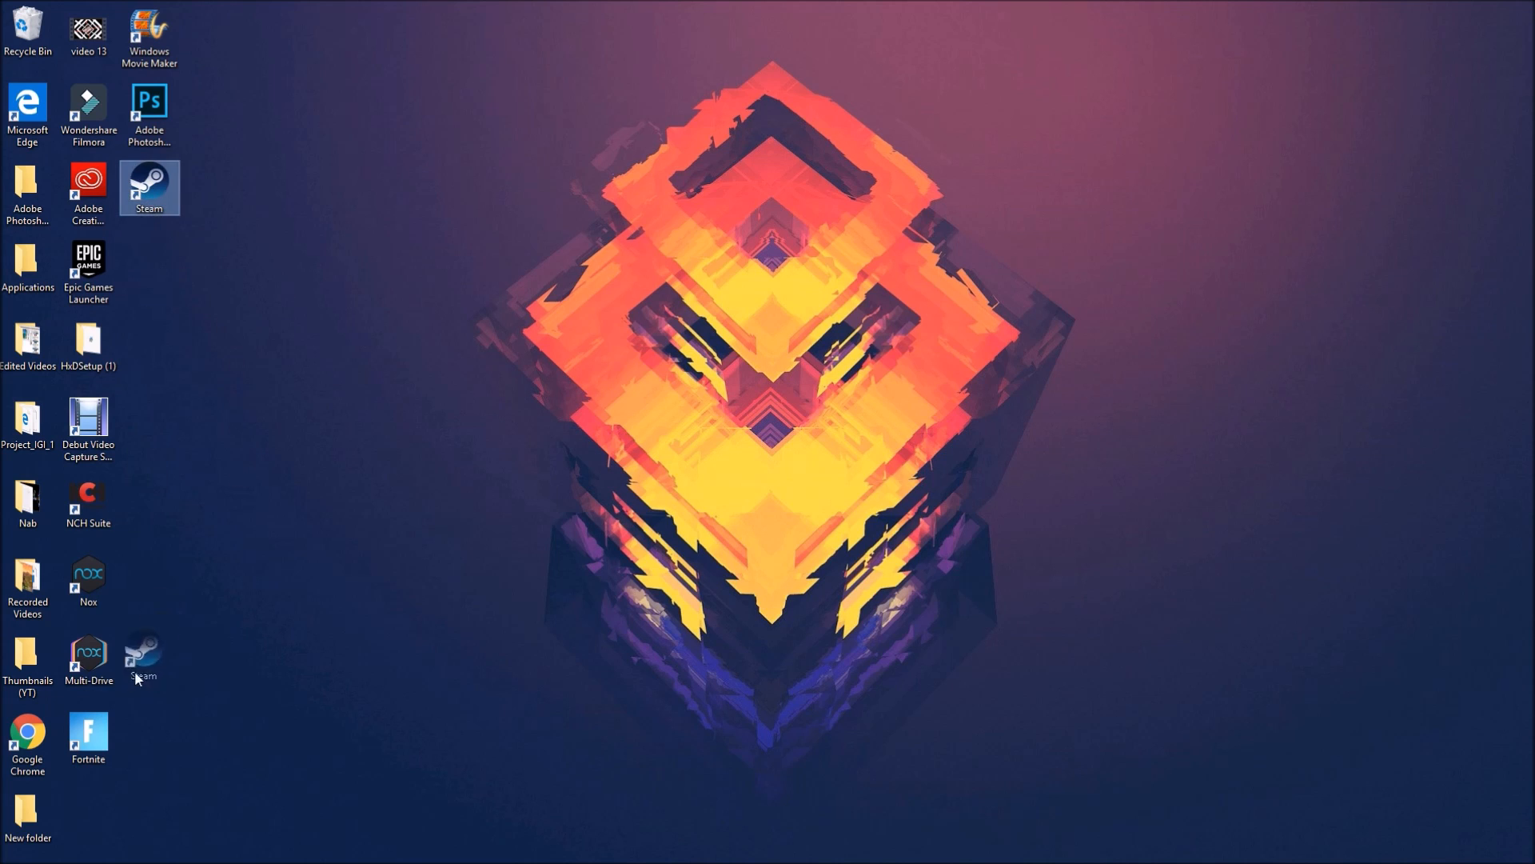
drag(78, 814, 80, 812)
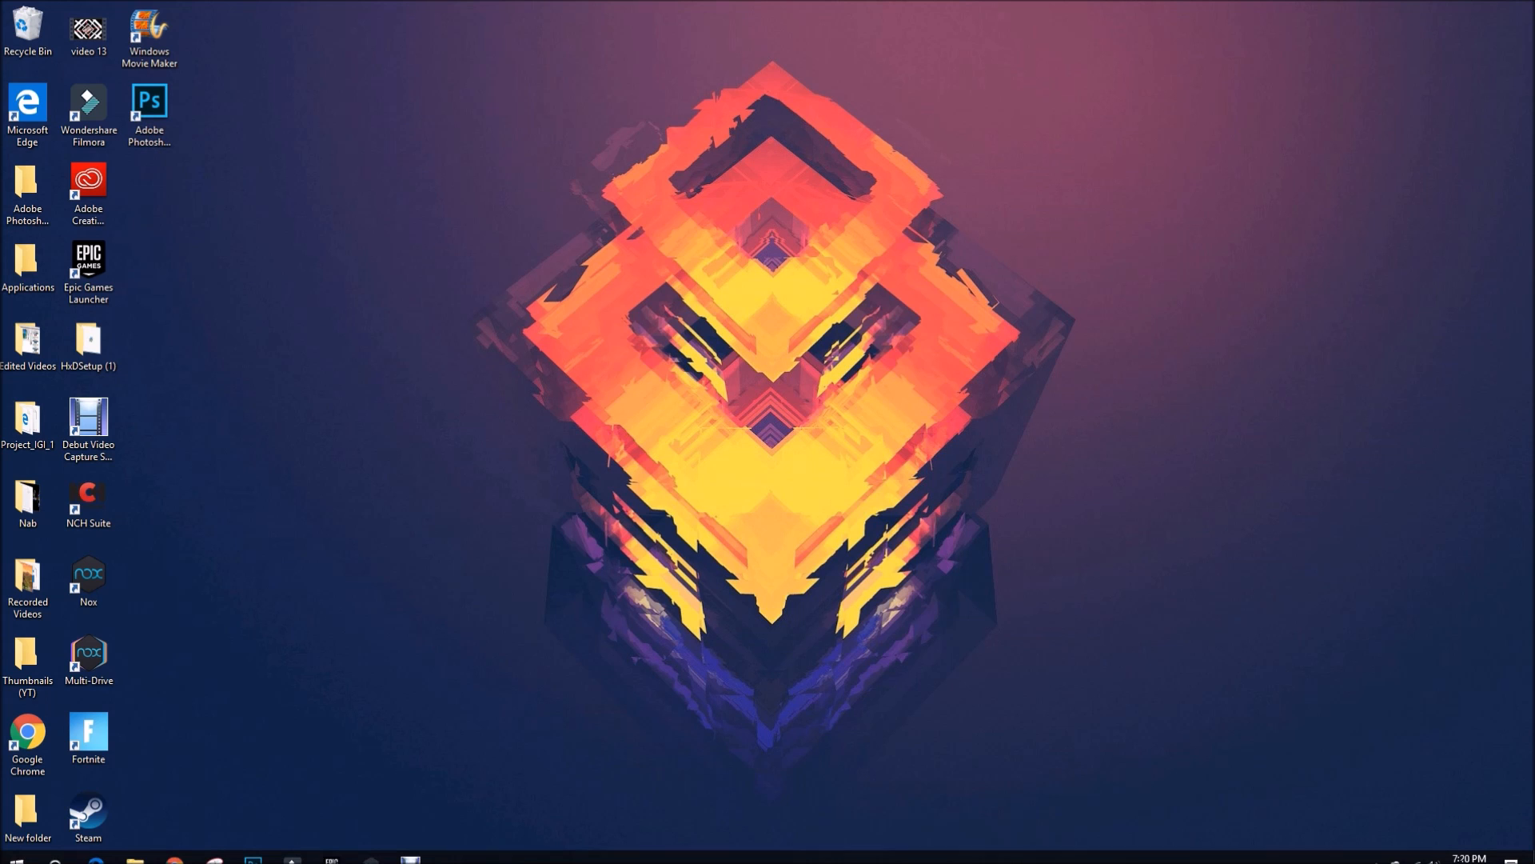
- Switch to Photoshop and close the Untitled-3 document without saving its changes
click(253, 849)
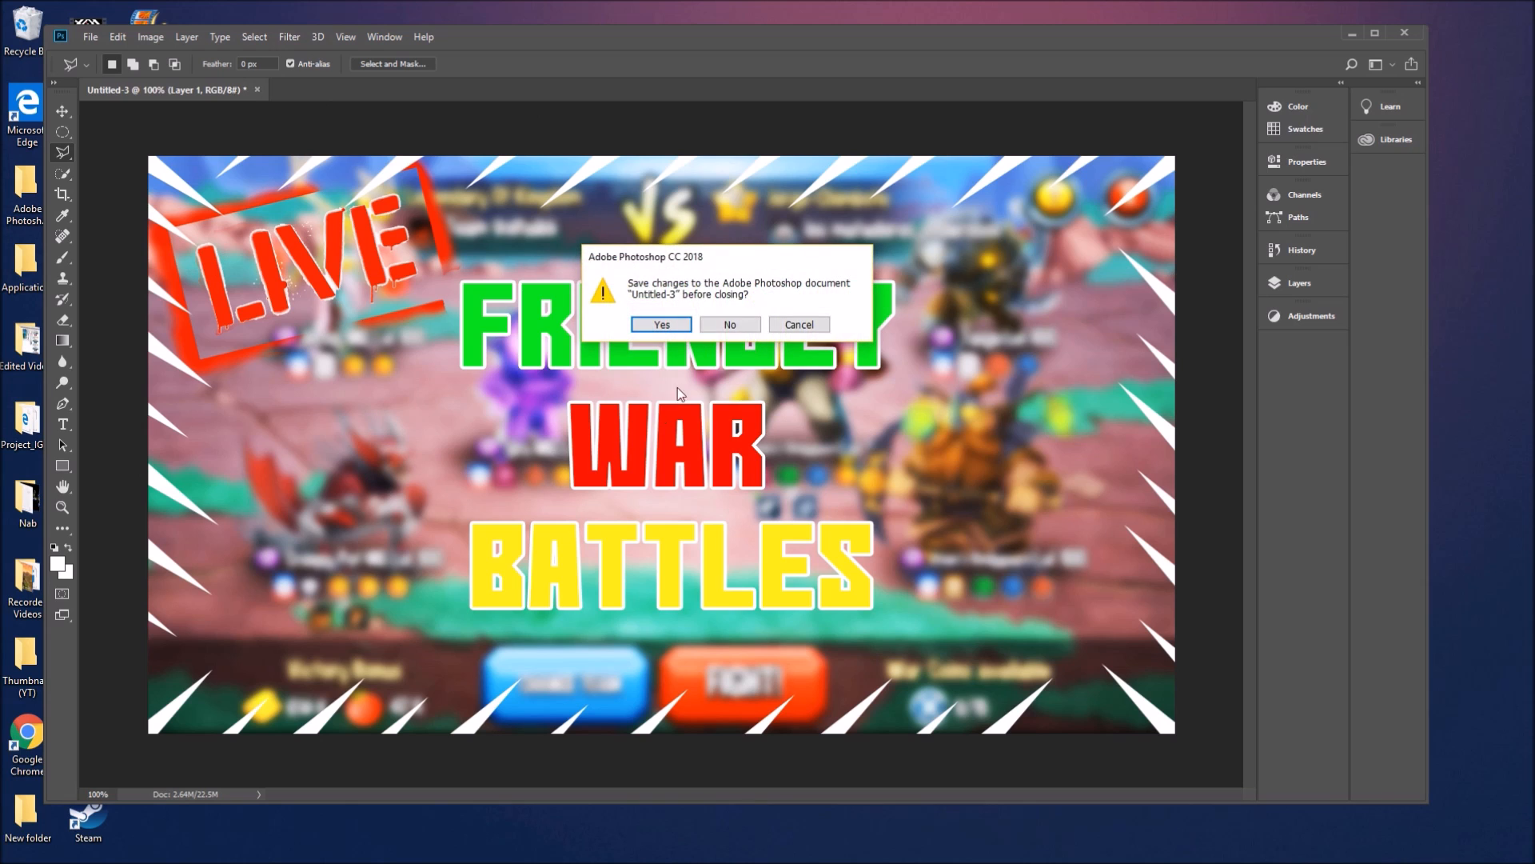
click(722, 325)
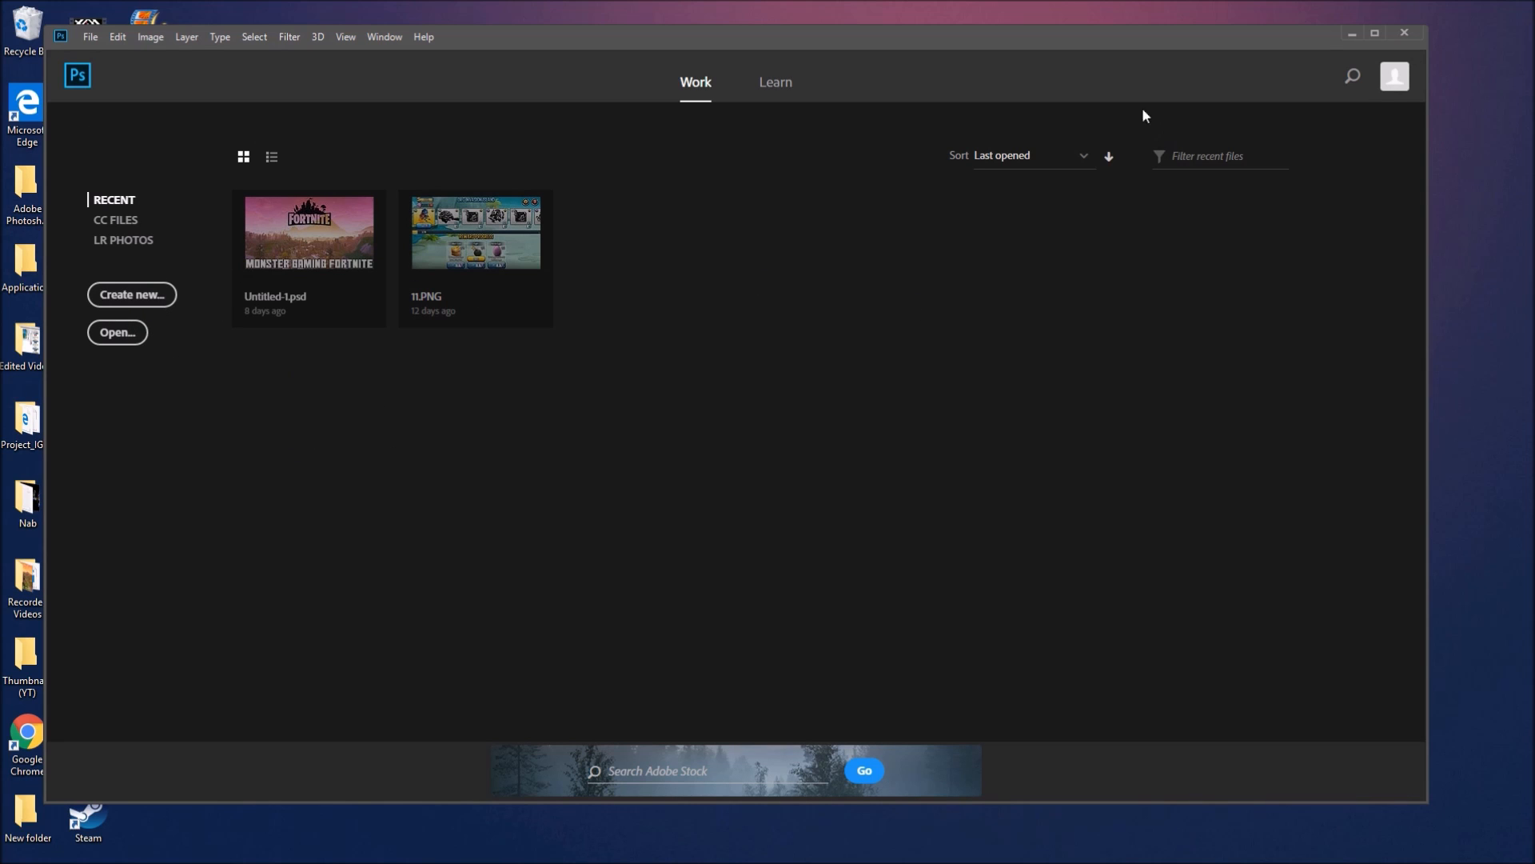
- Start a new document and set its size to 1280 pixels wide by 720 pixels high
click(138, 304)
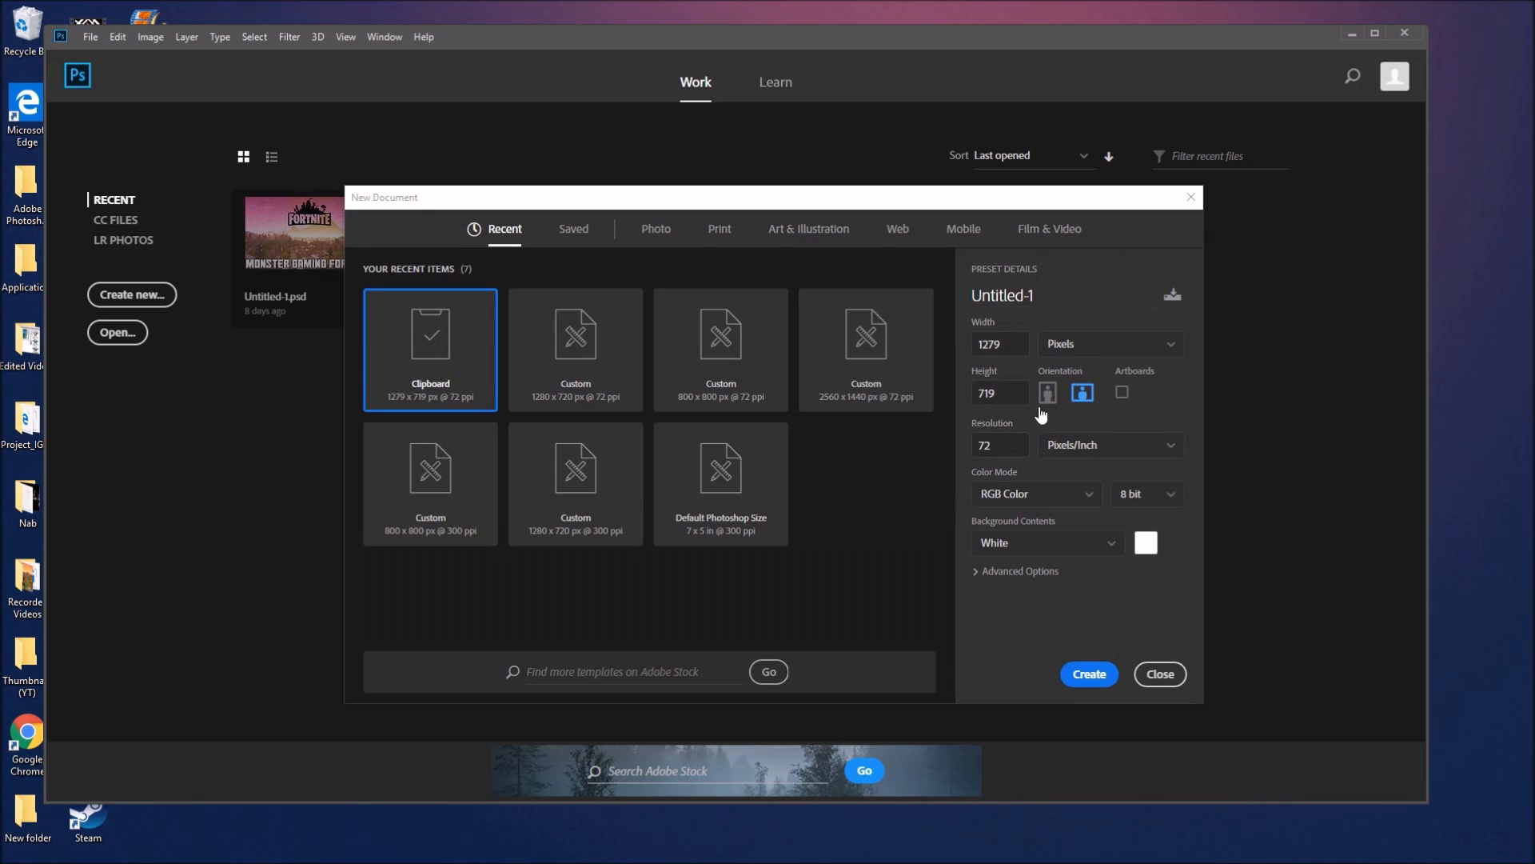
click(1083, 347)
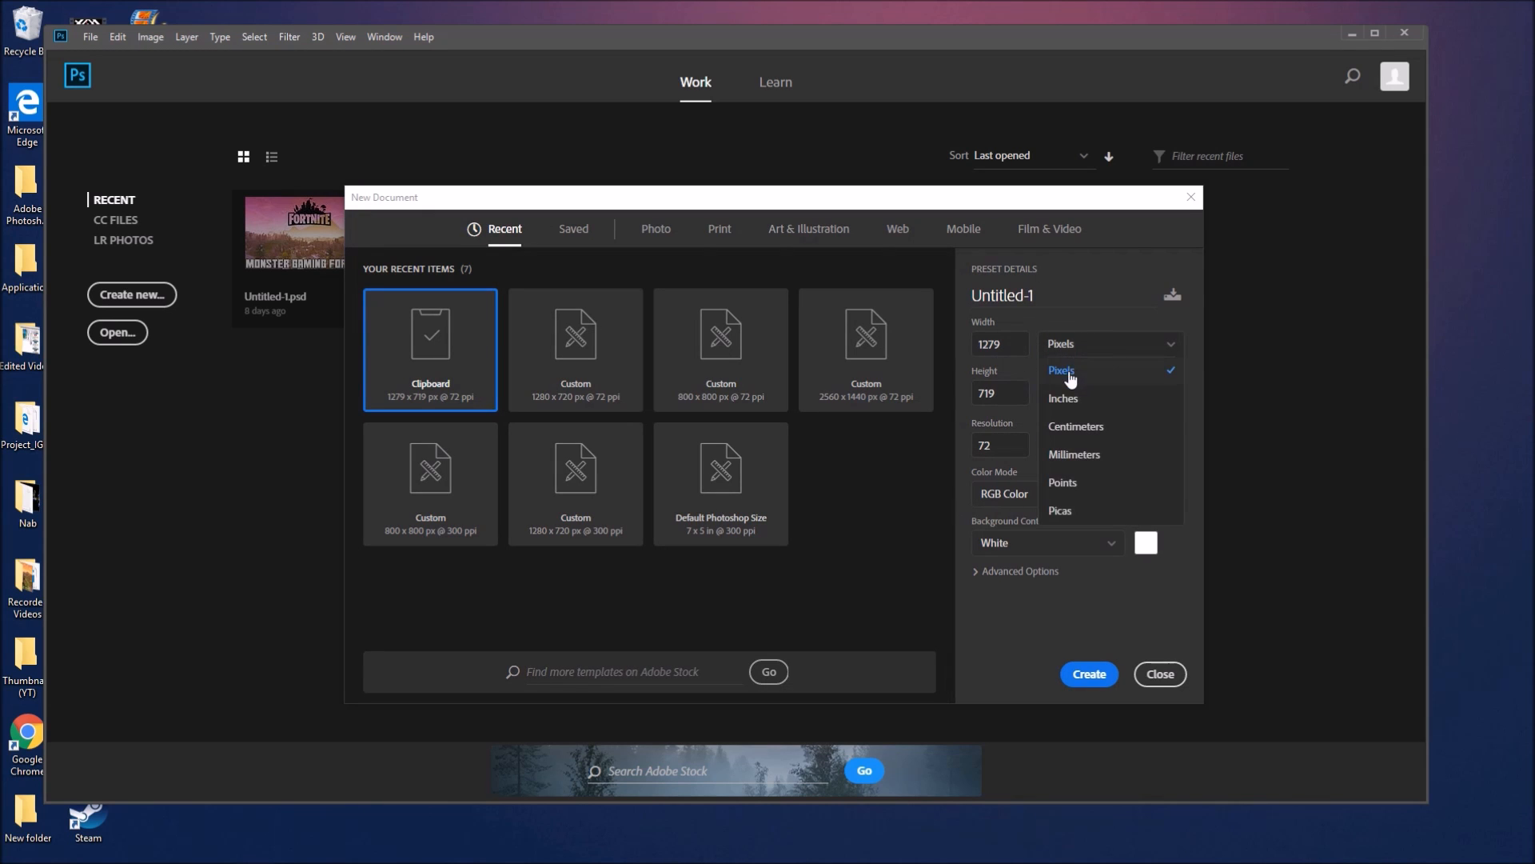
click(1068, 360)
double_click(981, 352)
text(1280)
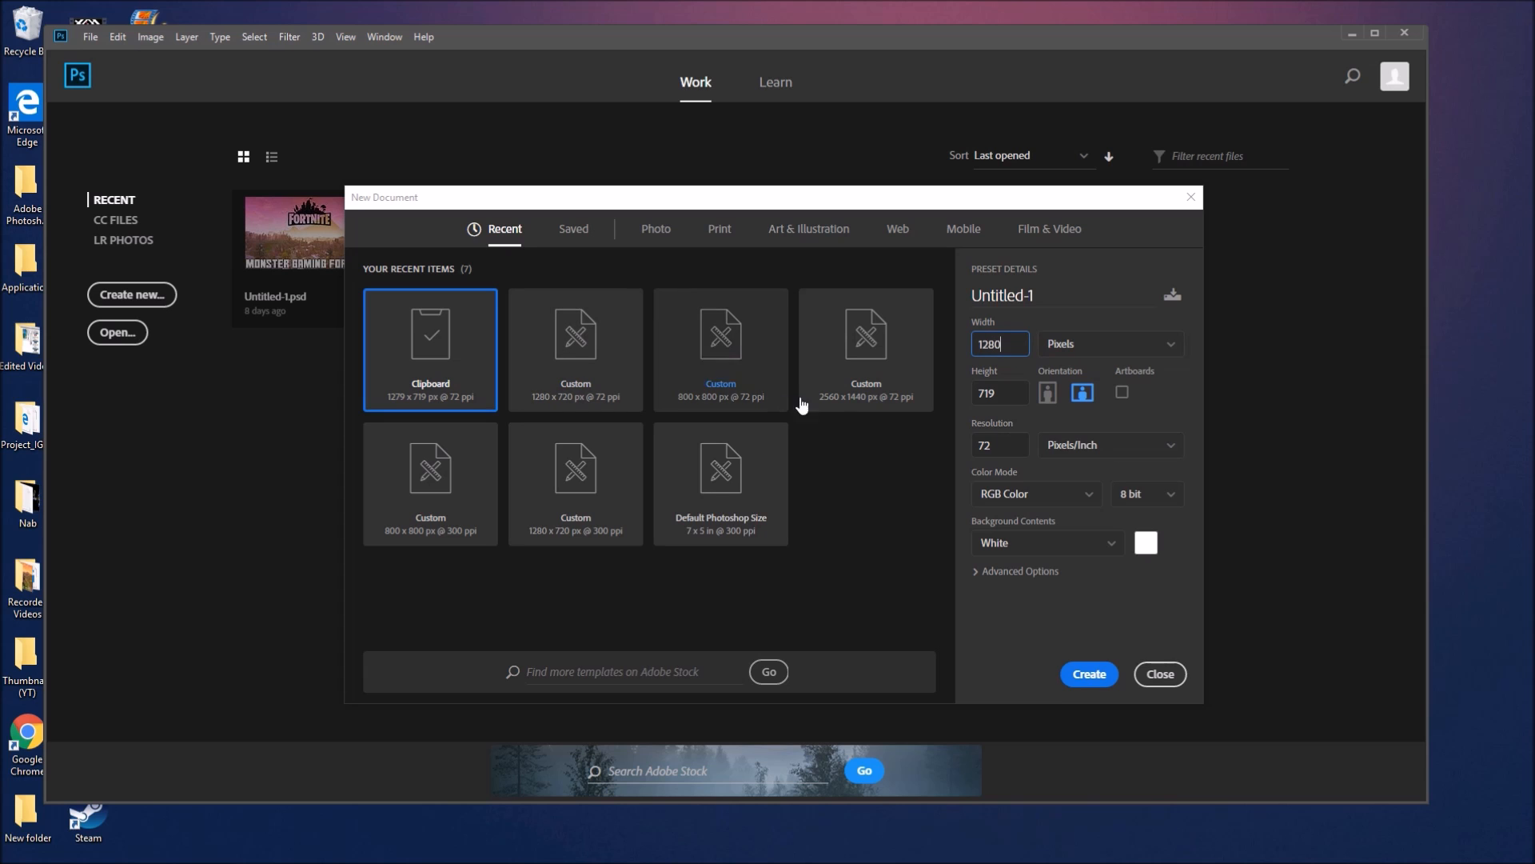
double_click(999, 387)
text(7)
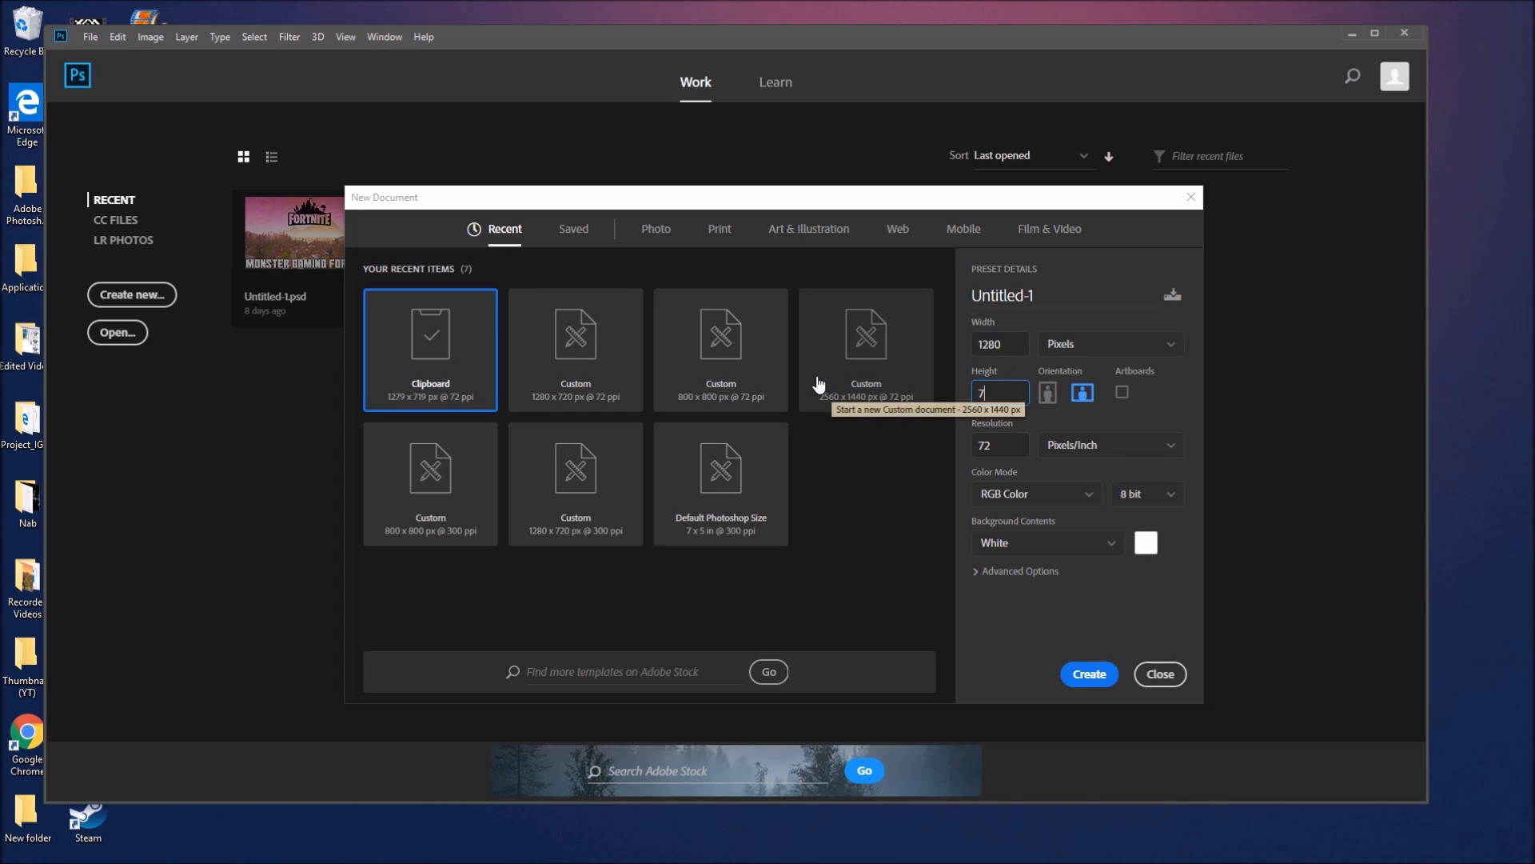
text(20)
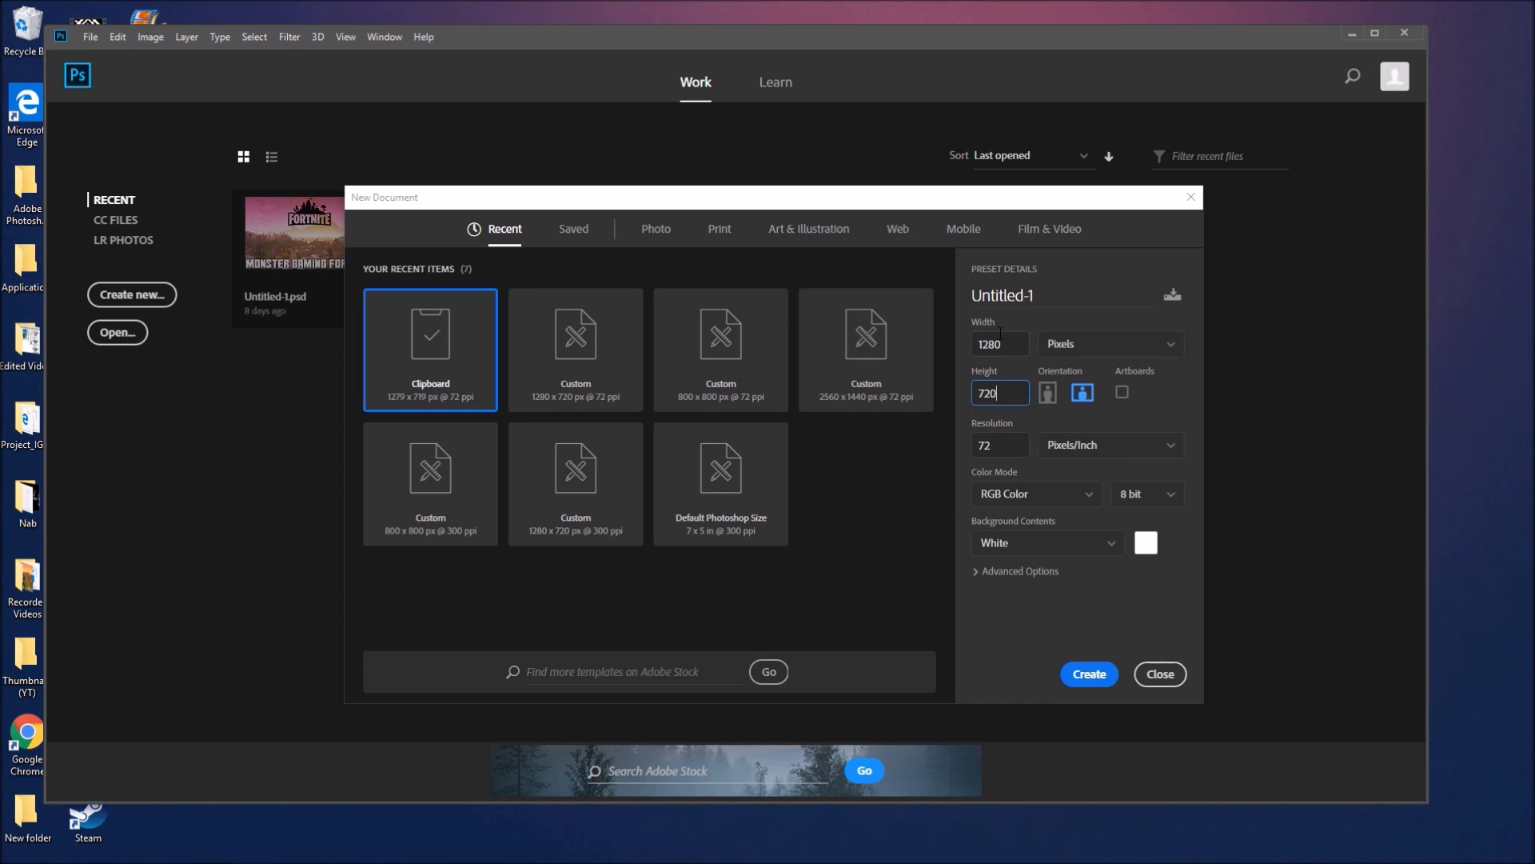
- Choose RGB Color as the color mode and create the document
click(1012, 503)
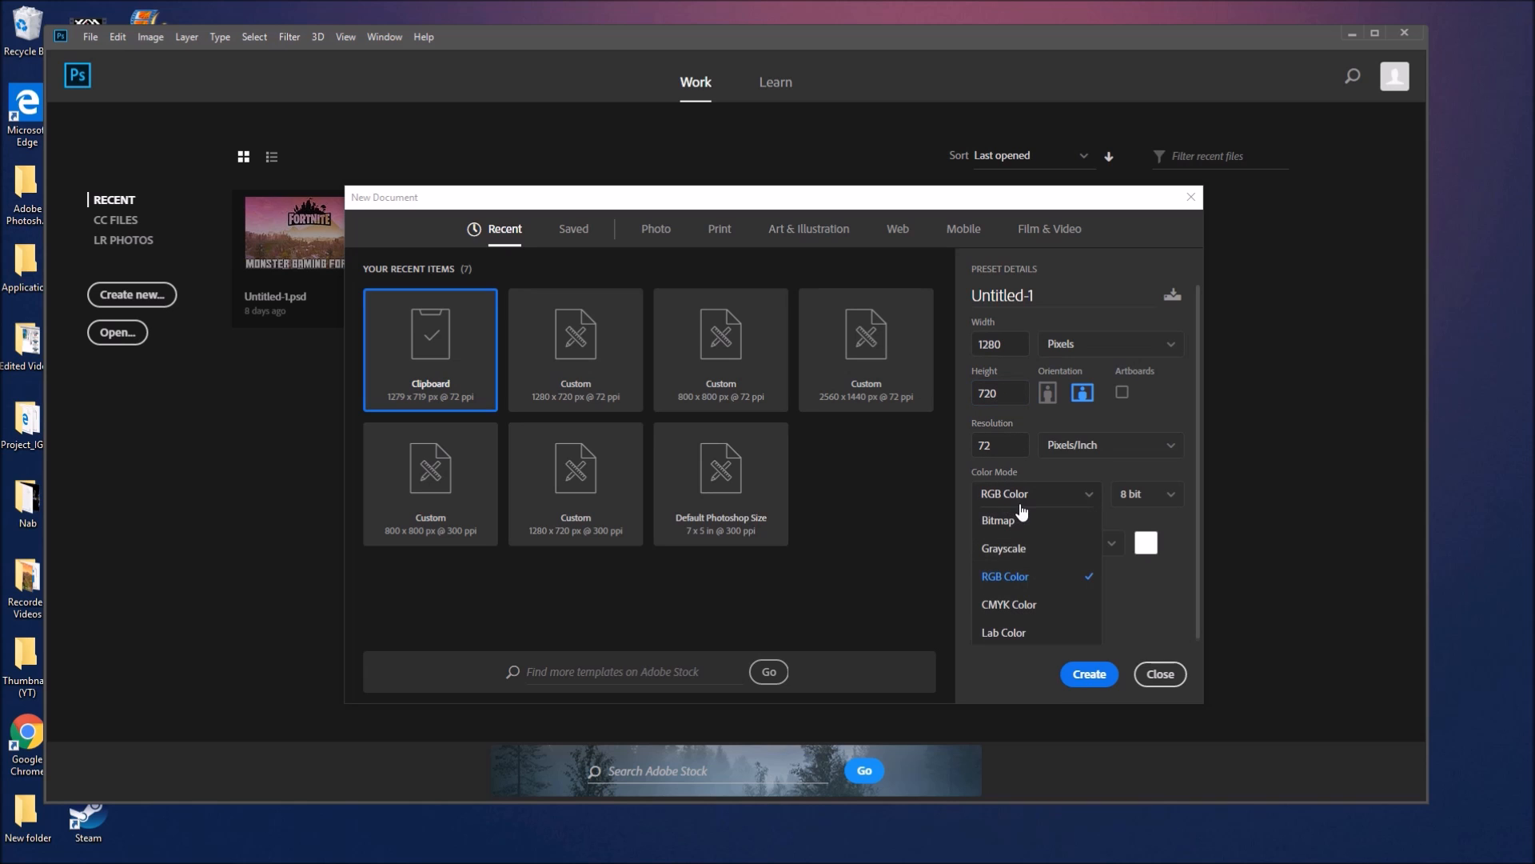
click(1010, 584)
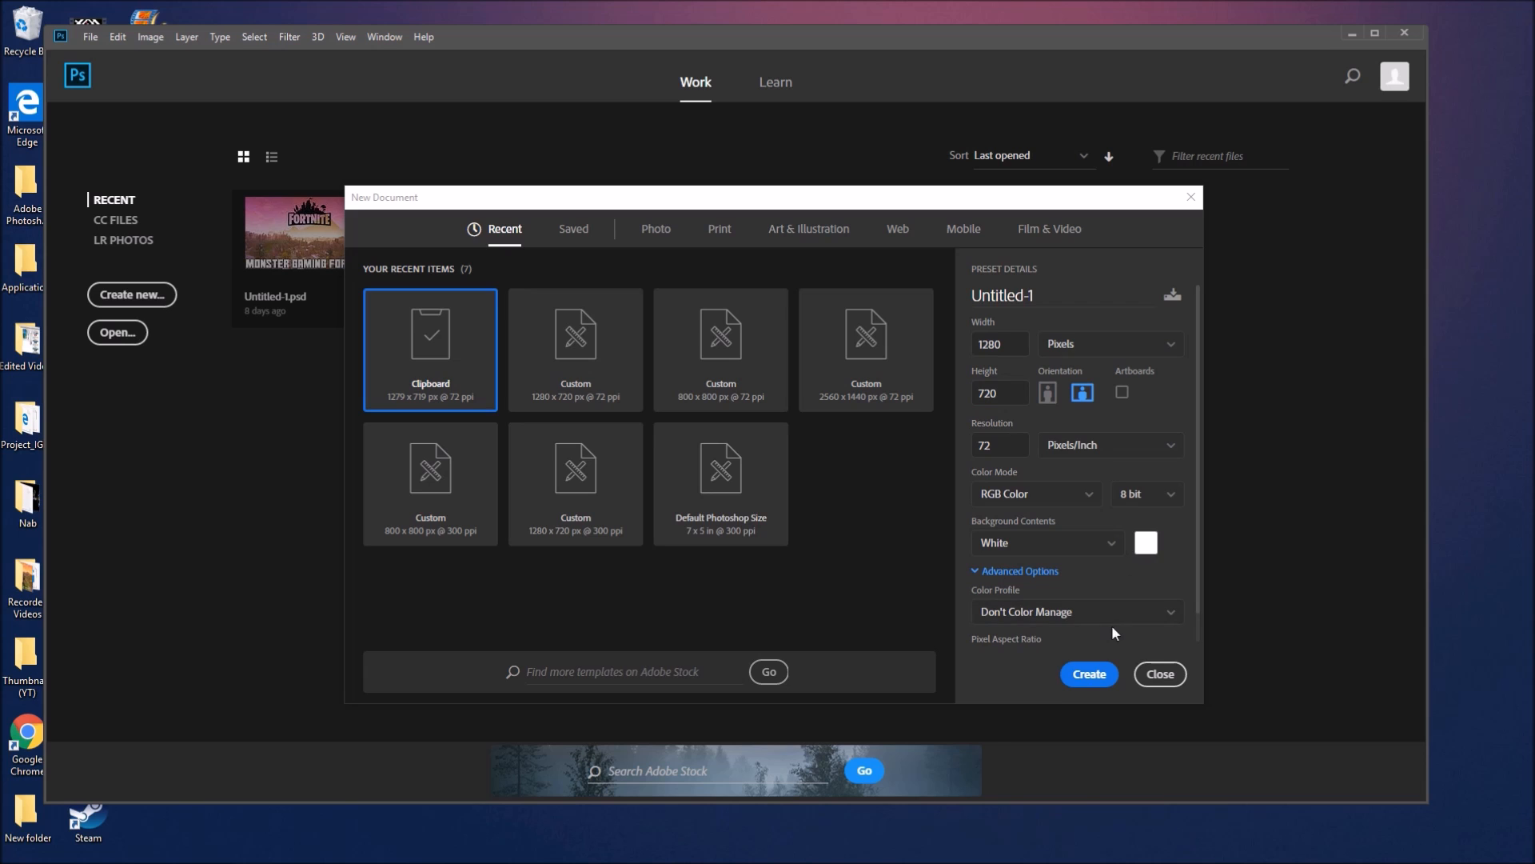
click(1030, 570)
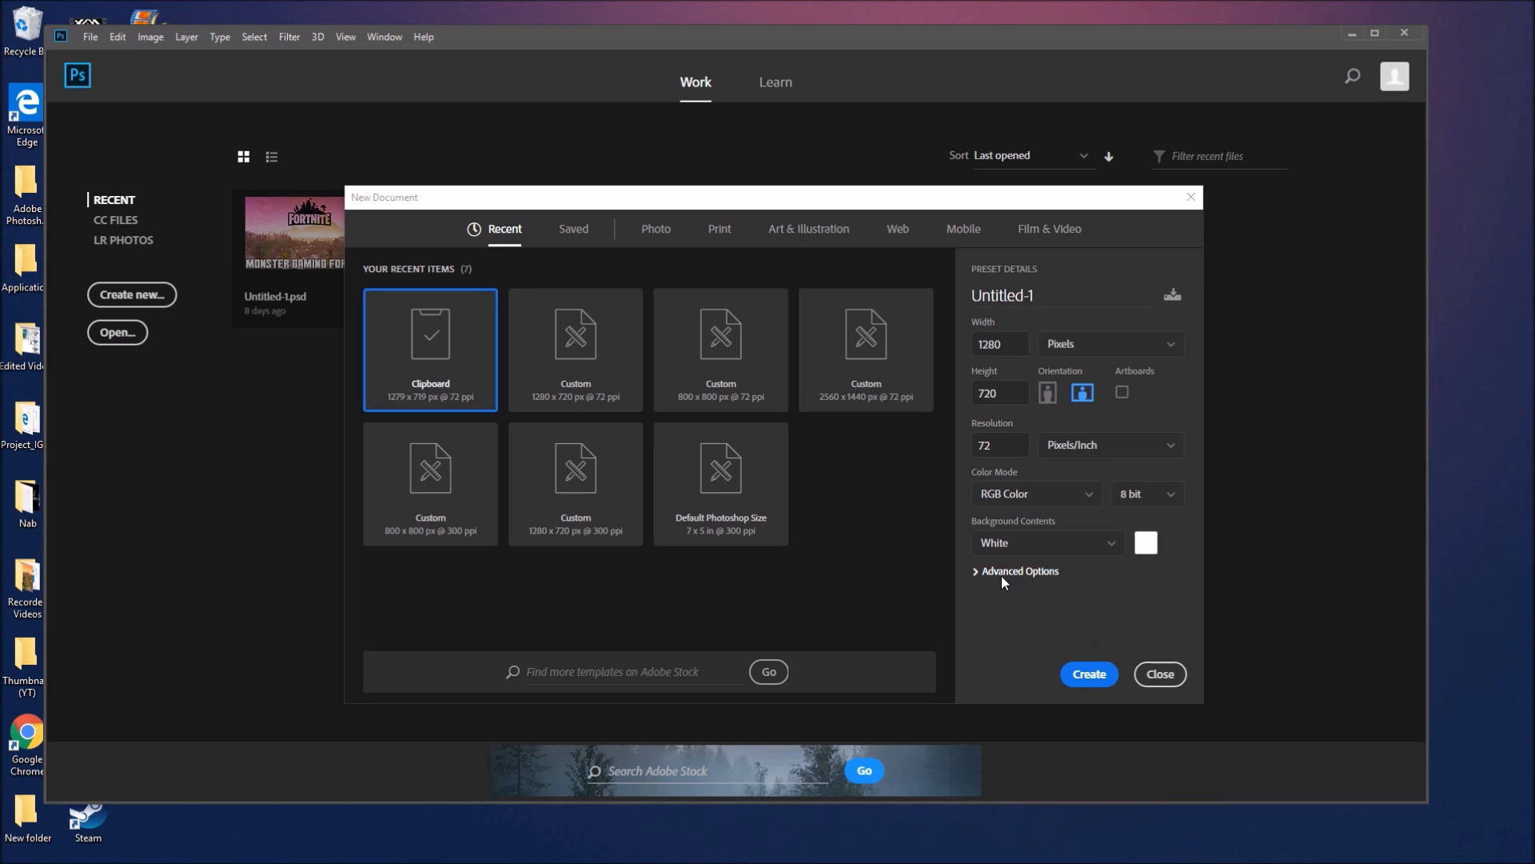
click(1089, 676)
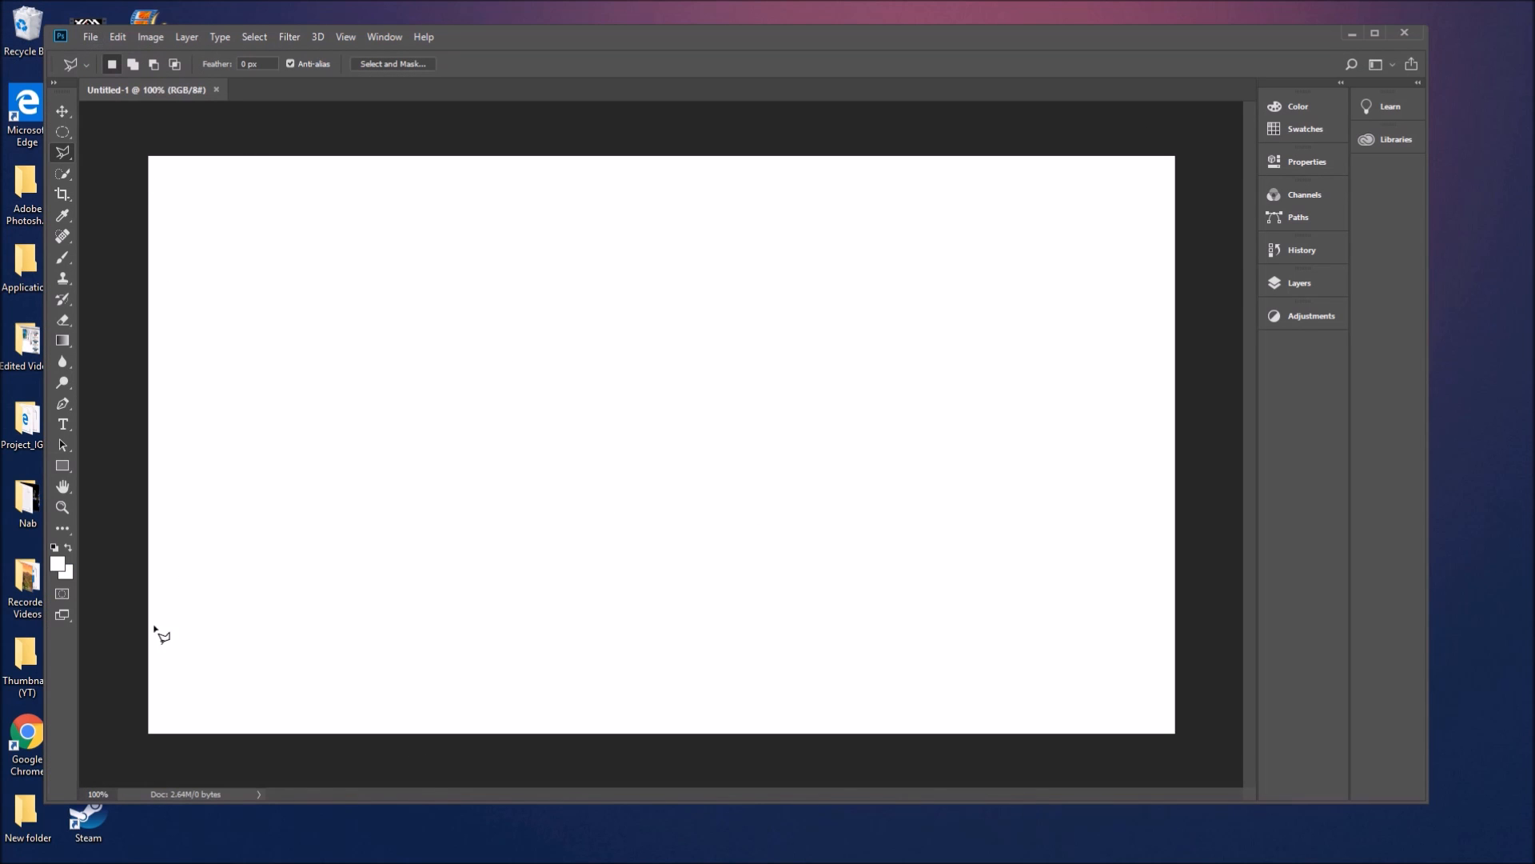
- Switch to Google Chrome to look for a background image
mouse_move(174, 859)
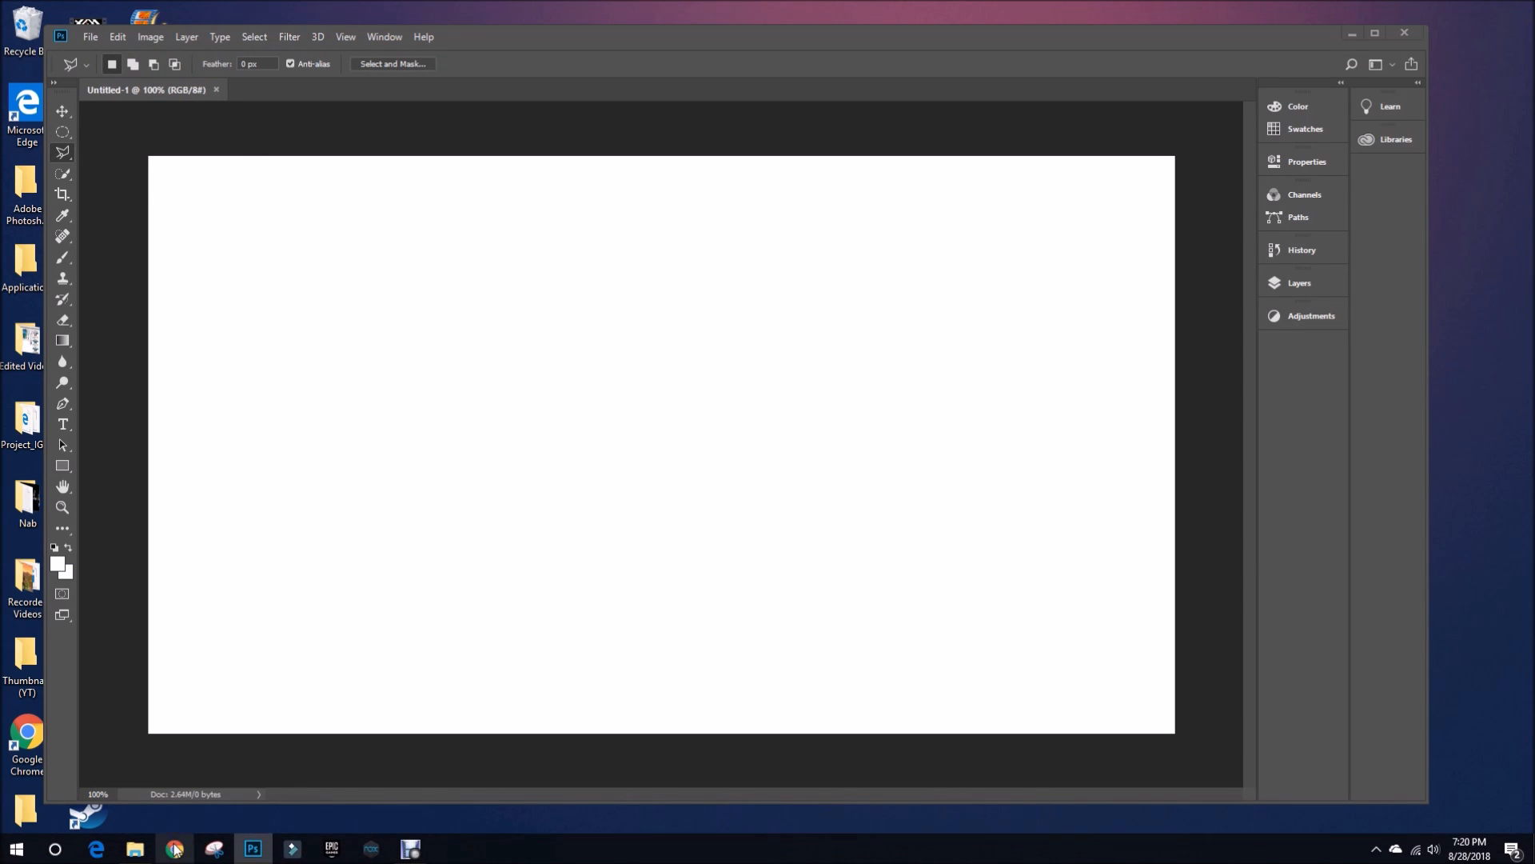
click(174, 849)
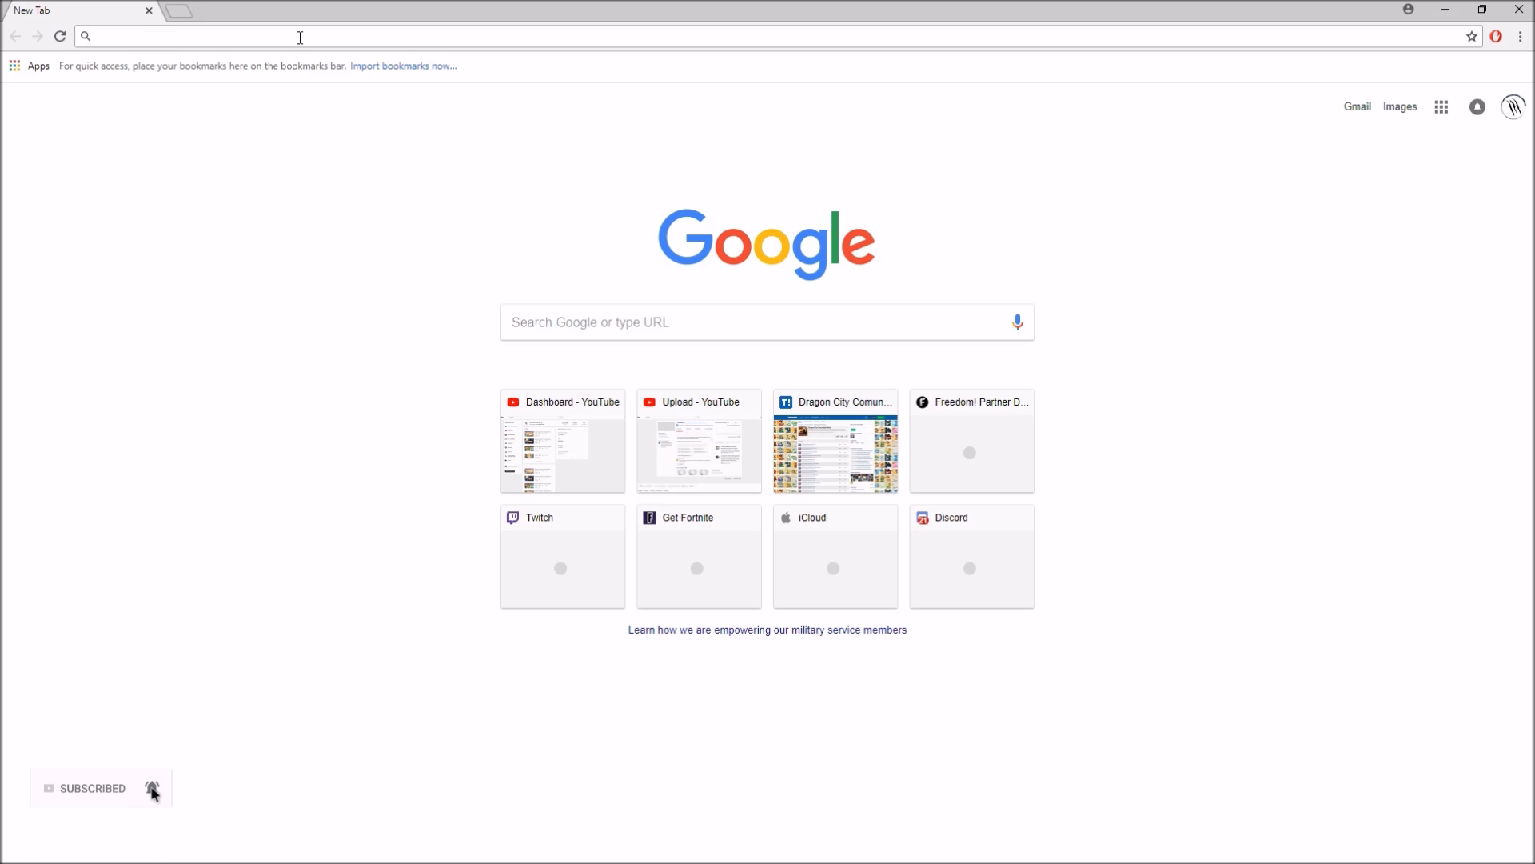
text(forest )
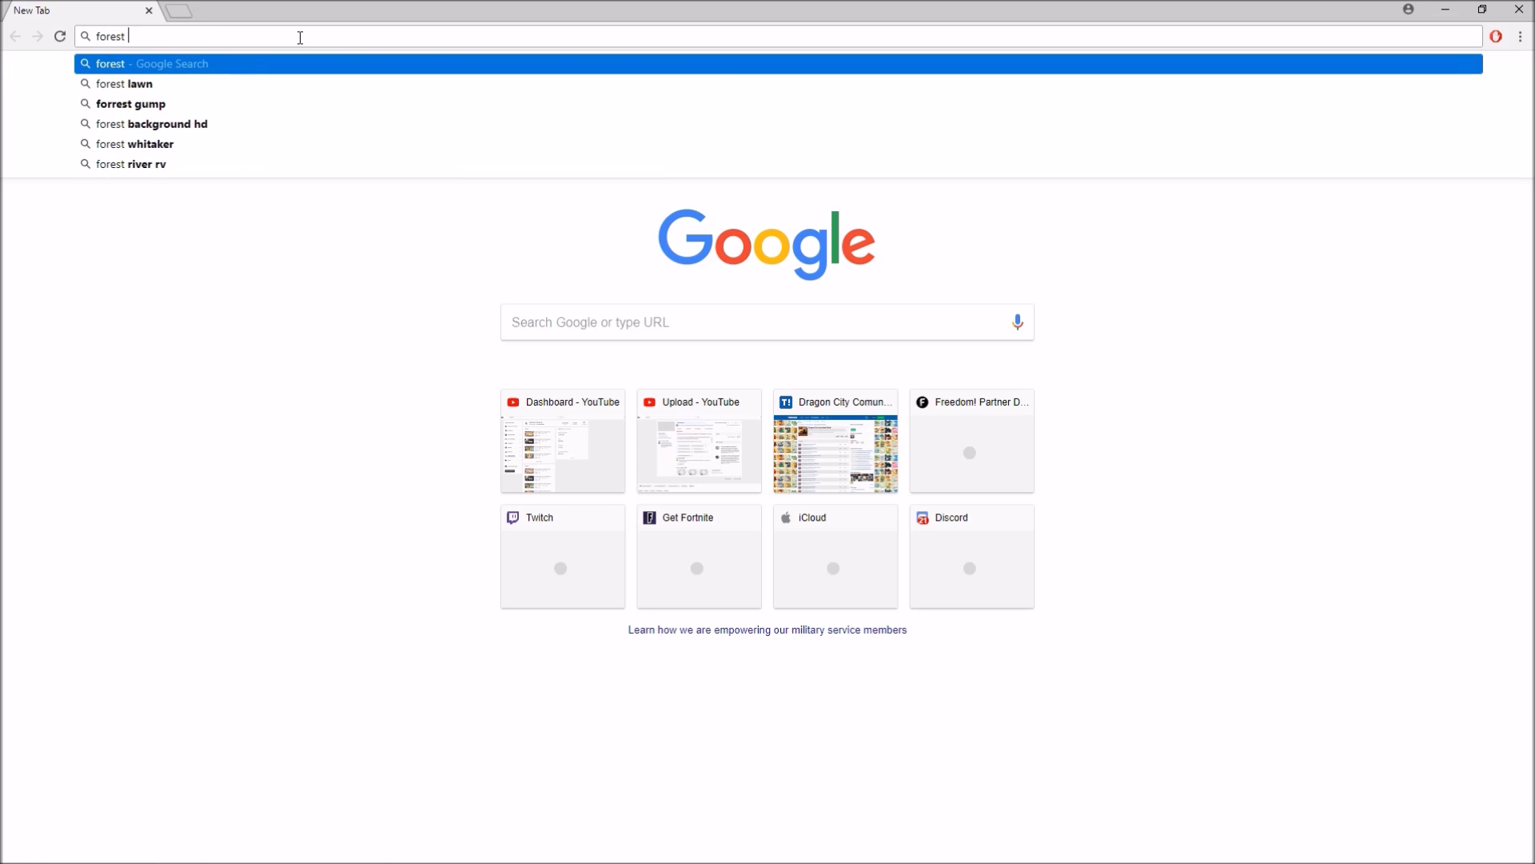
text(background)
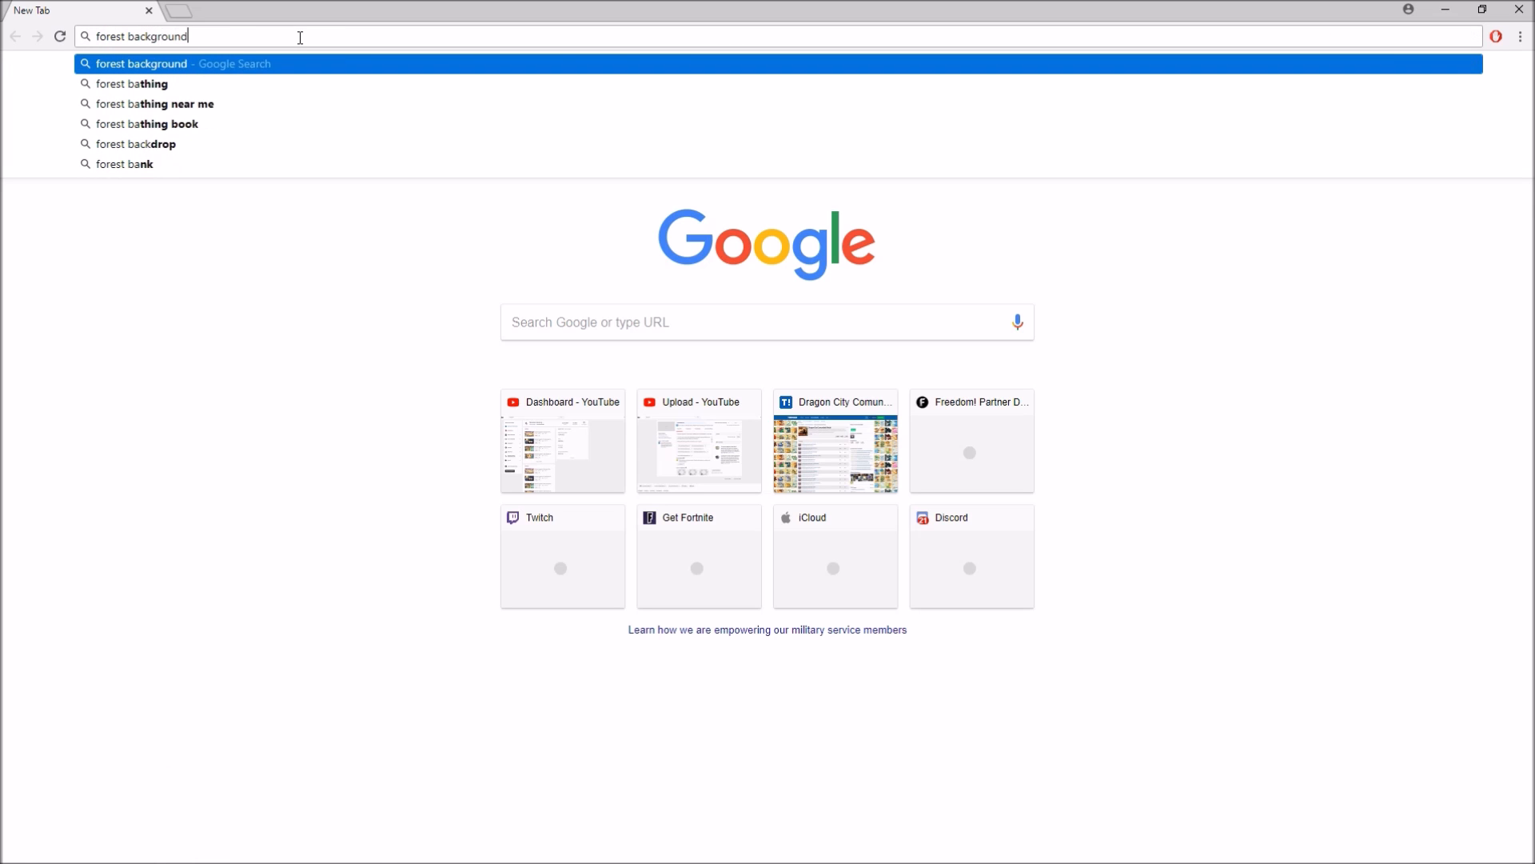
key(BackSpace)
key(BackSpace)
key(BackSpace)
key(BackSpace)
key(BackSpace)
key(BackSpace)
key(BackSpace)
key(BackSpace)
key(BackSpace)
key(BackSpace)
key(BackSpace)
key(BackSpace)
key(BackSpace)
key(BackSpace)
key(BackSpace)
key(BackSpace)
key(BackSpace)
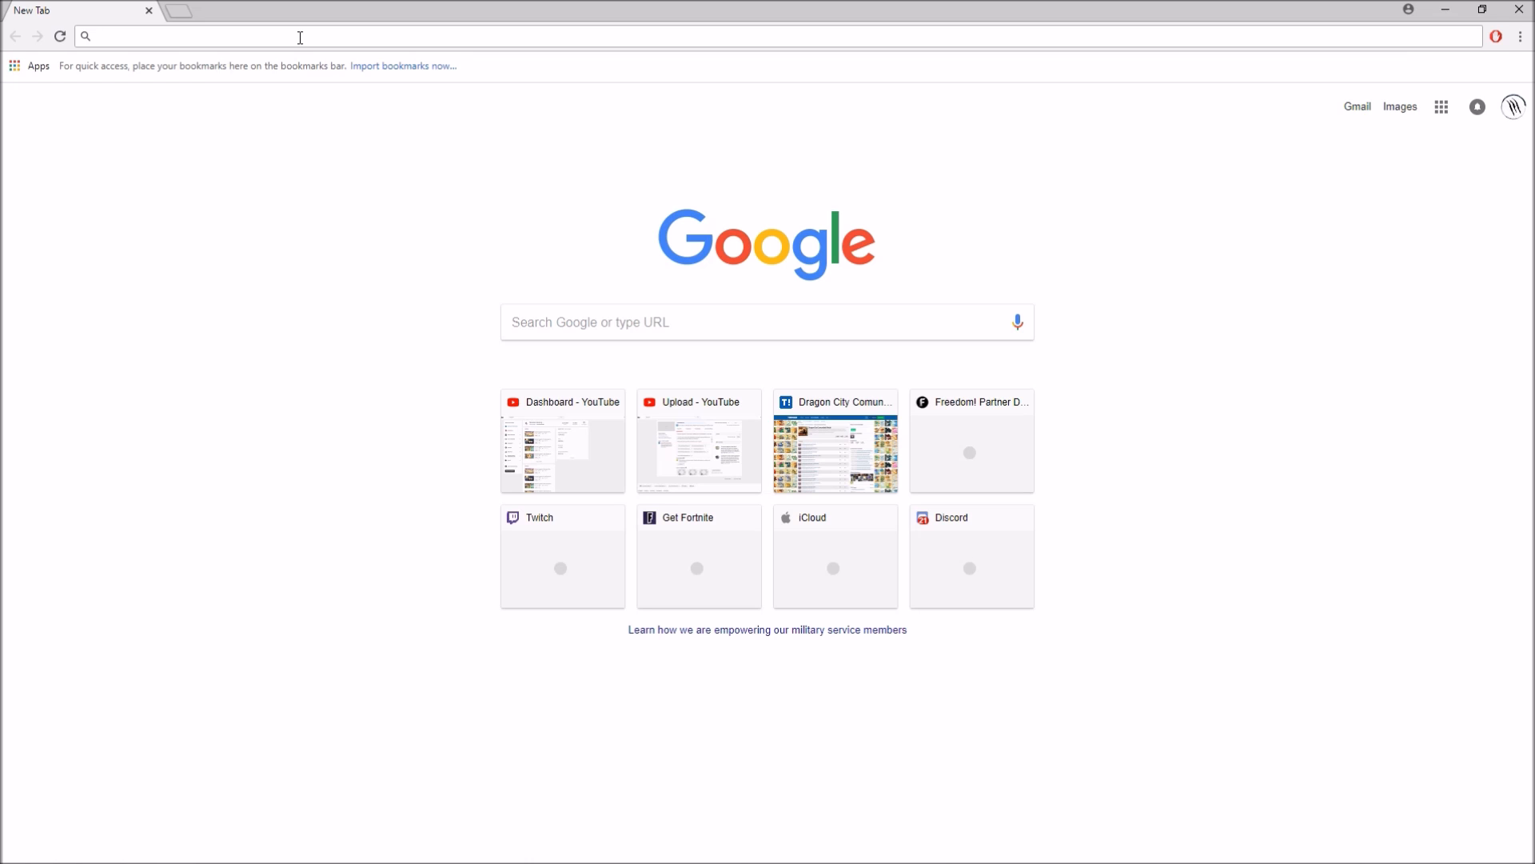
- Search Google Images for "monster legends backgrounds"
text(monster legends backgrounds)
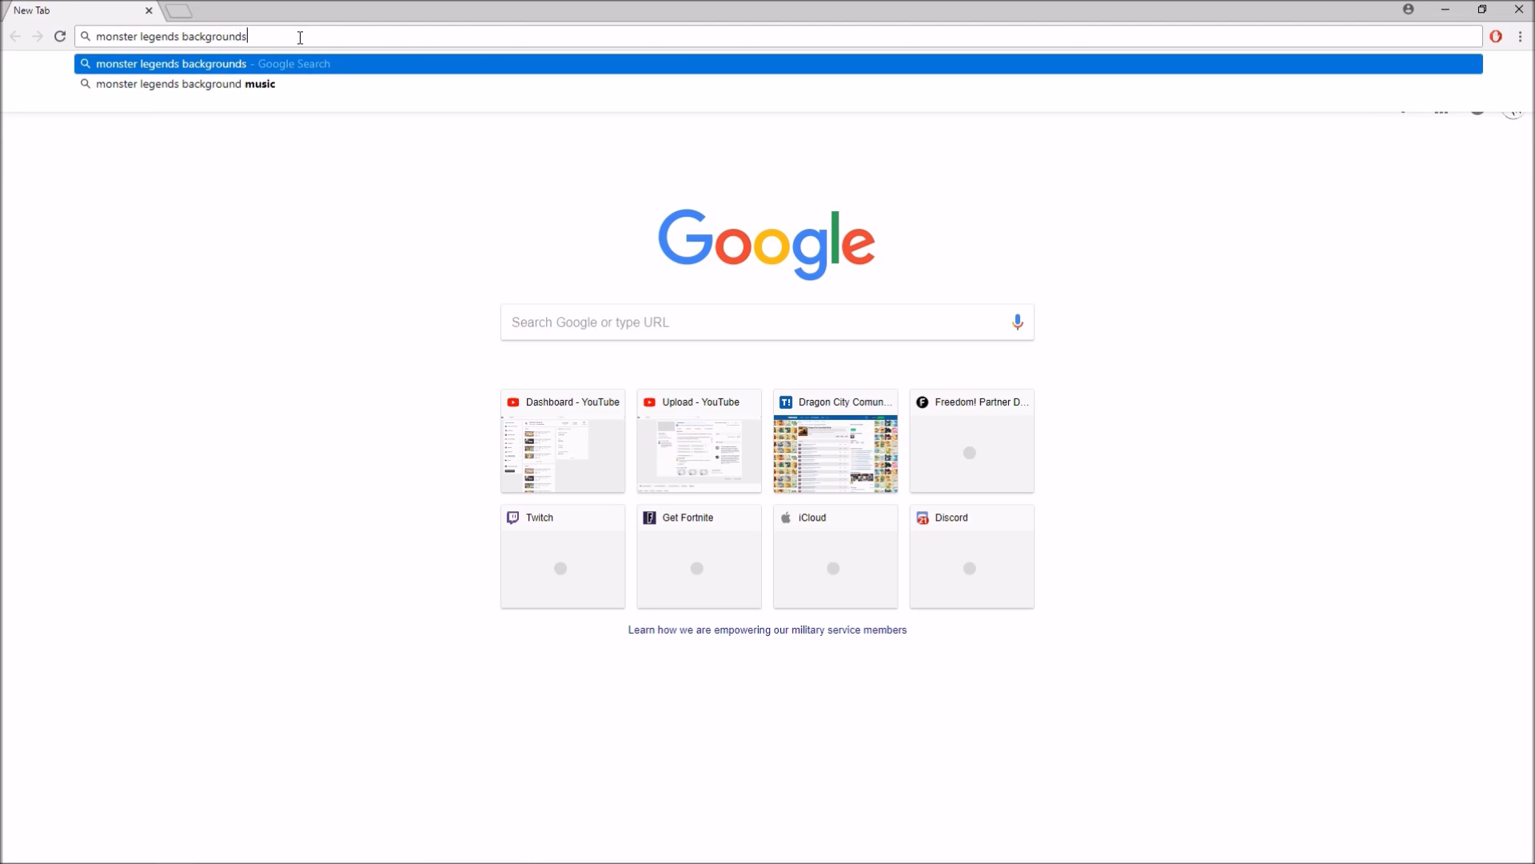
key(Return)
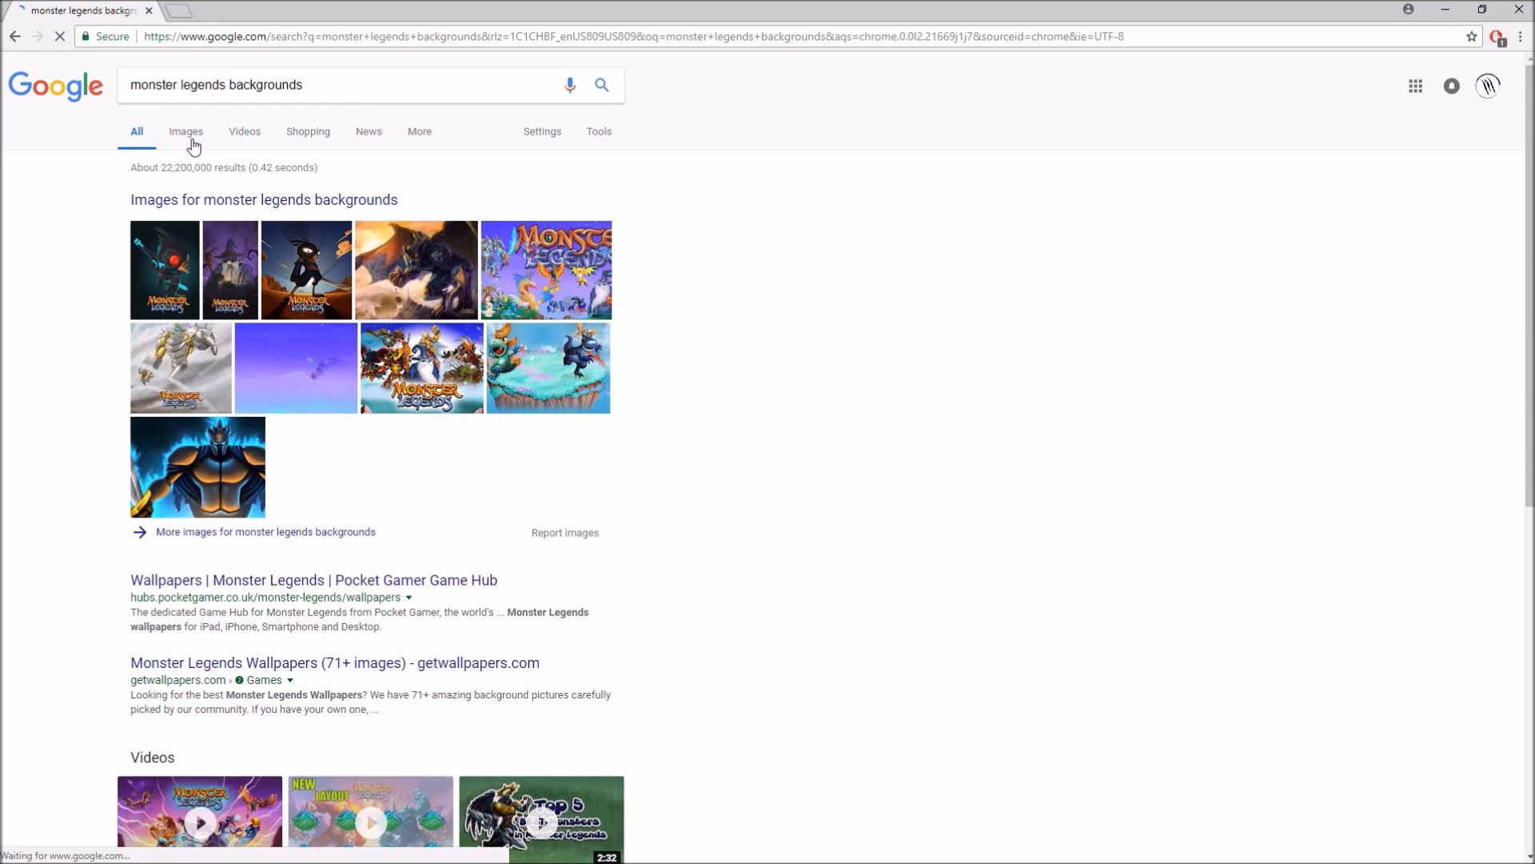
click(188, 134)
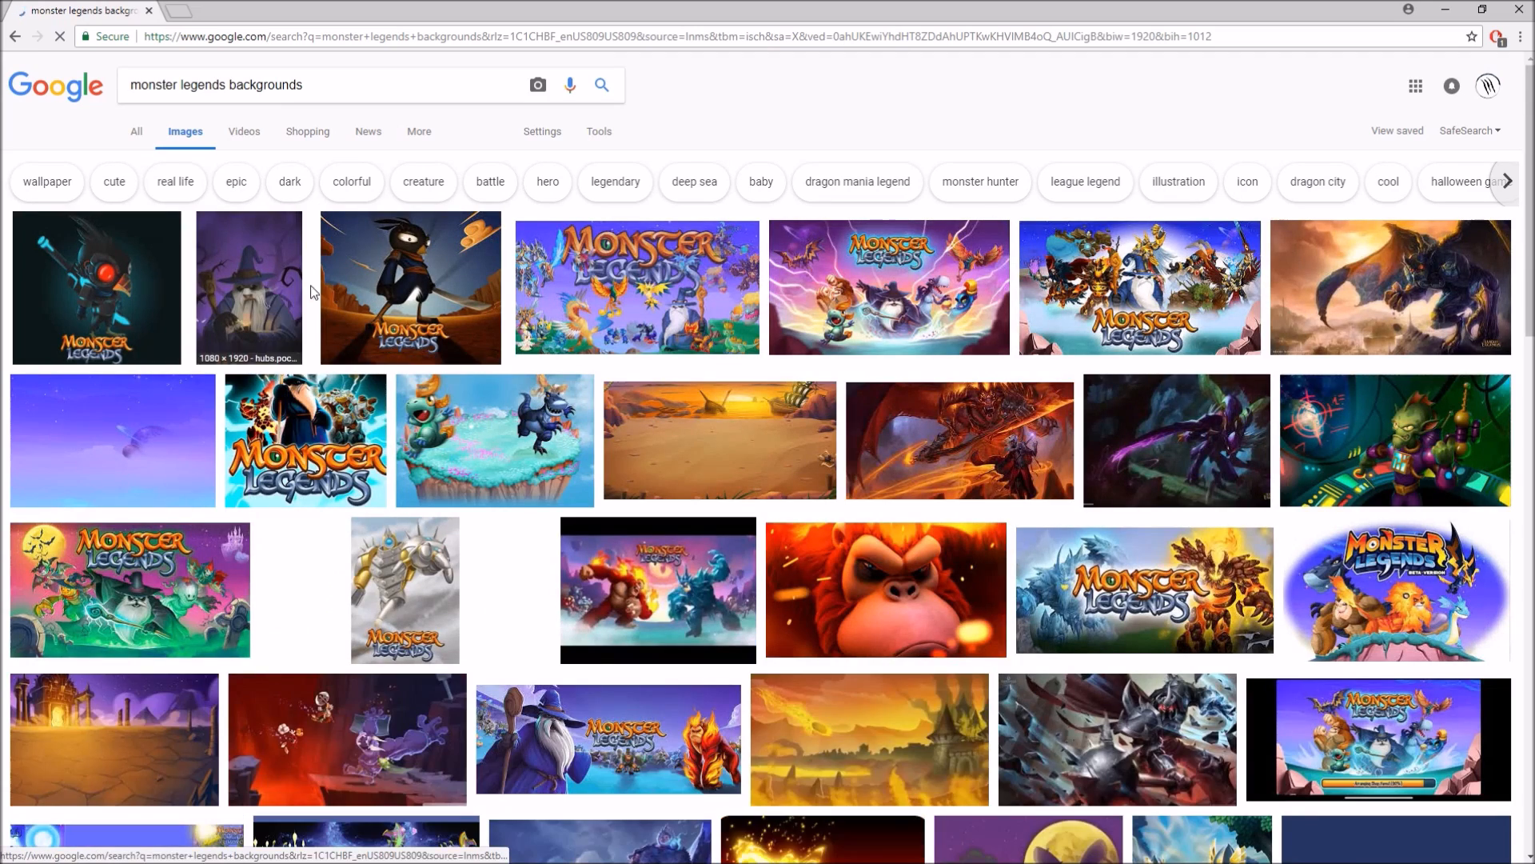
- Browse the Monster Legends image results and preview a few of the pictures as possible backgrounds
click(360, 360)
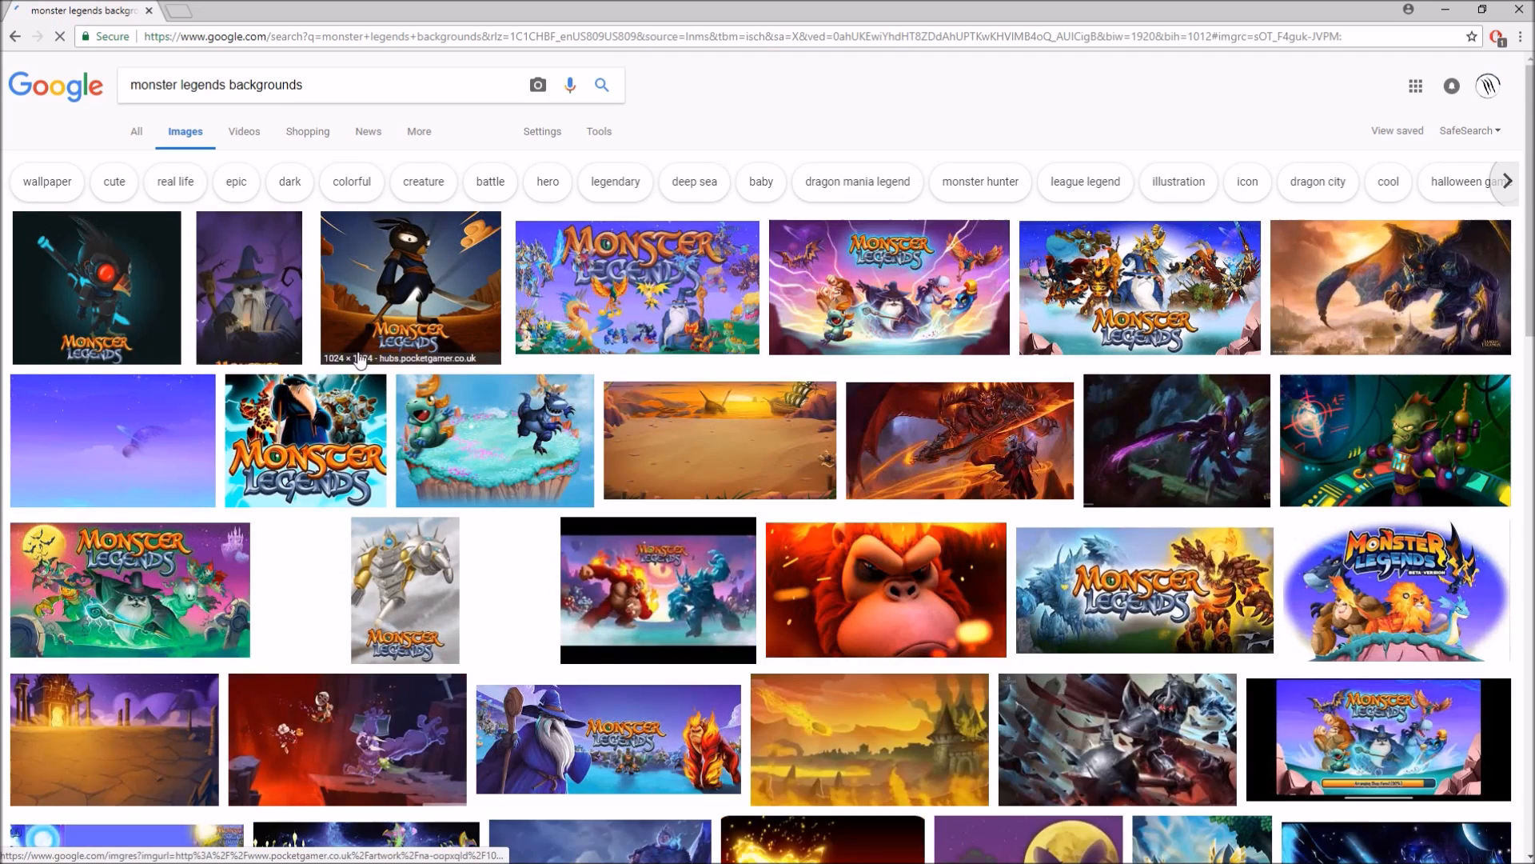
scroll(765, 375, down, 6)
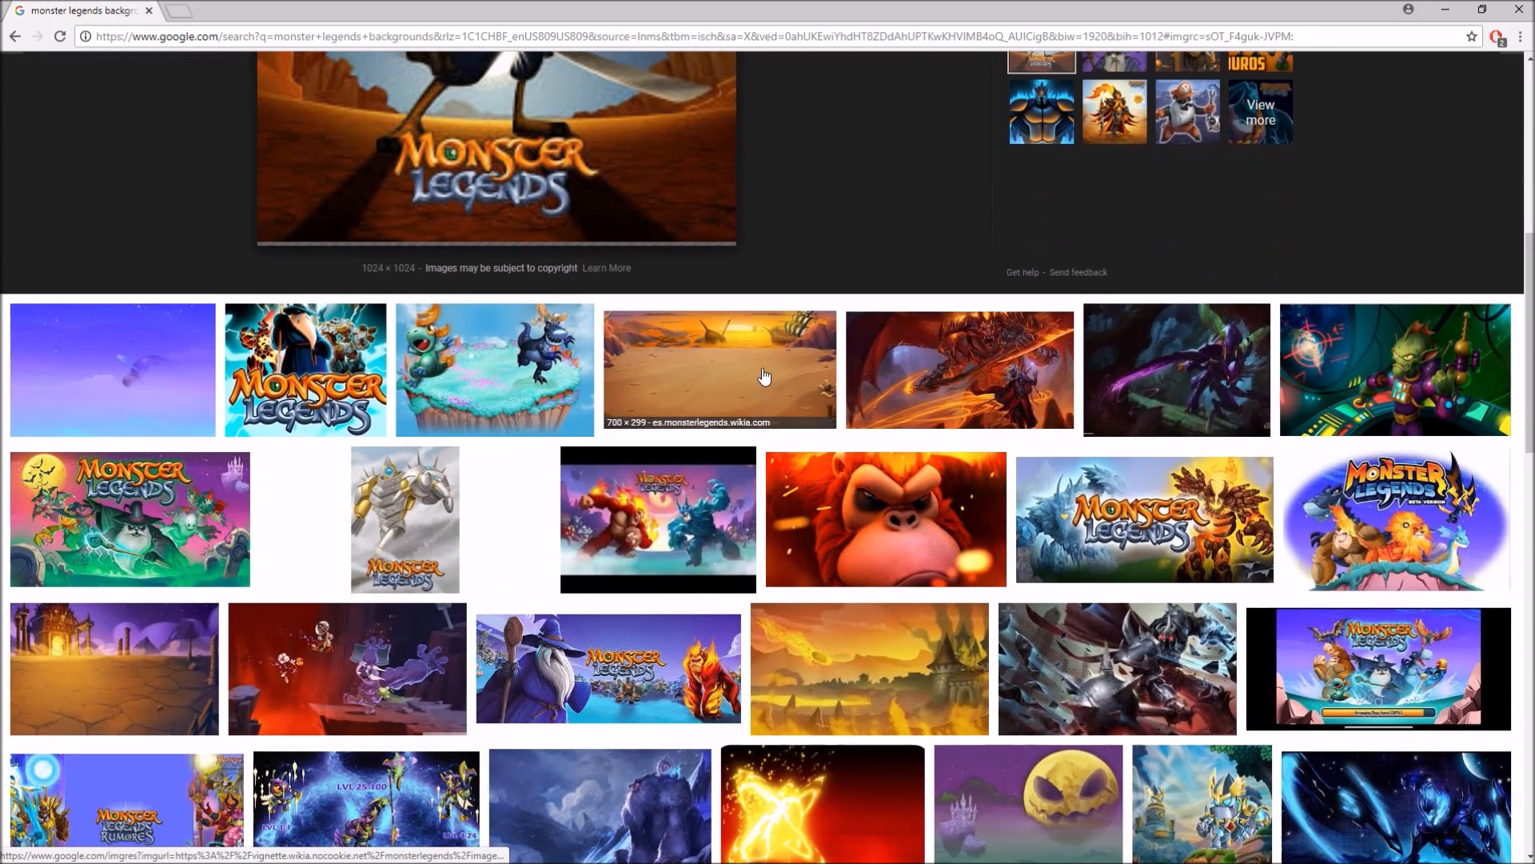
click(176, 392)
click(699, 168)
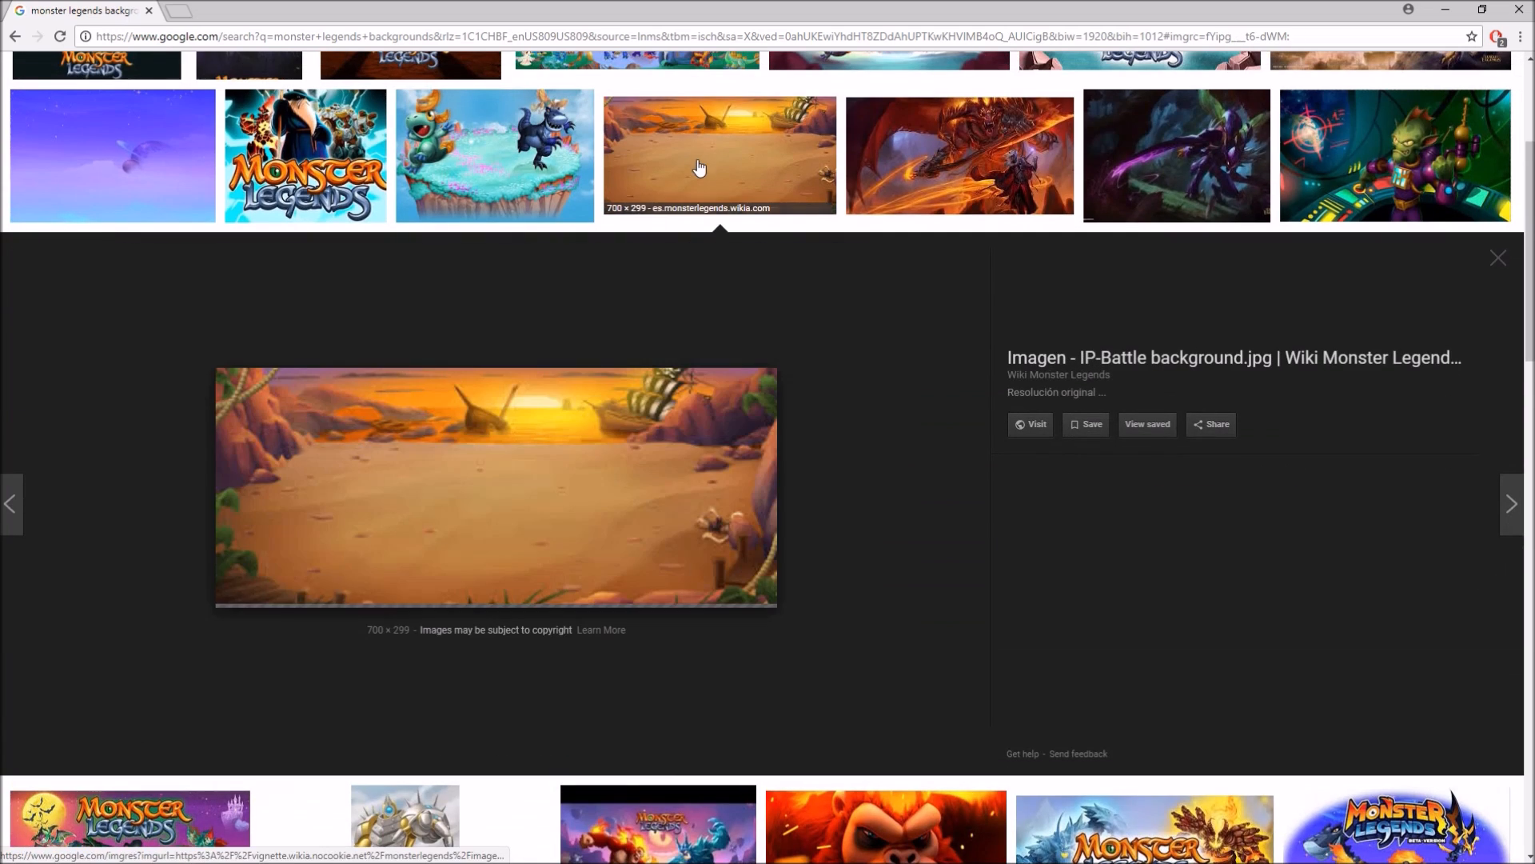
scroll(679, 274, up, 4)
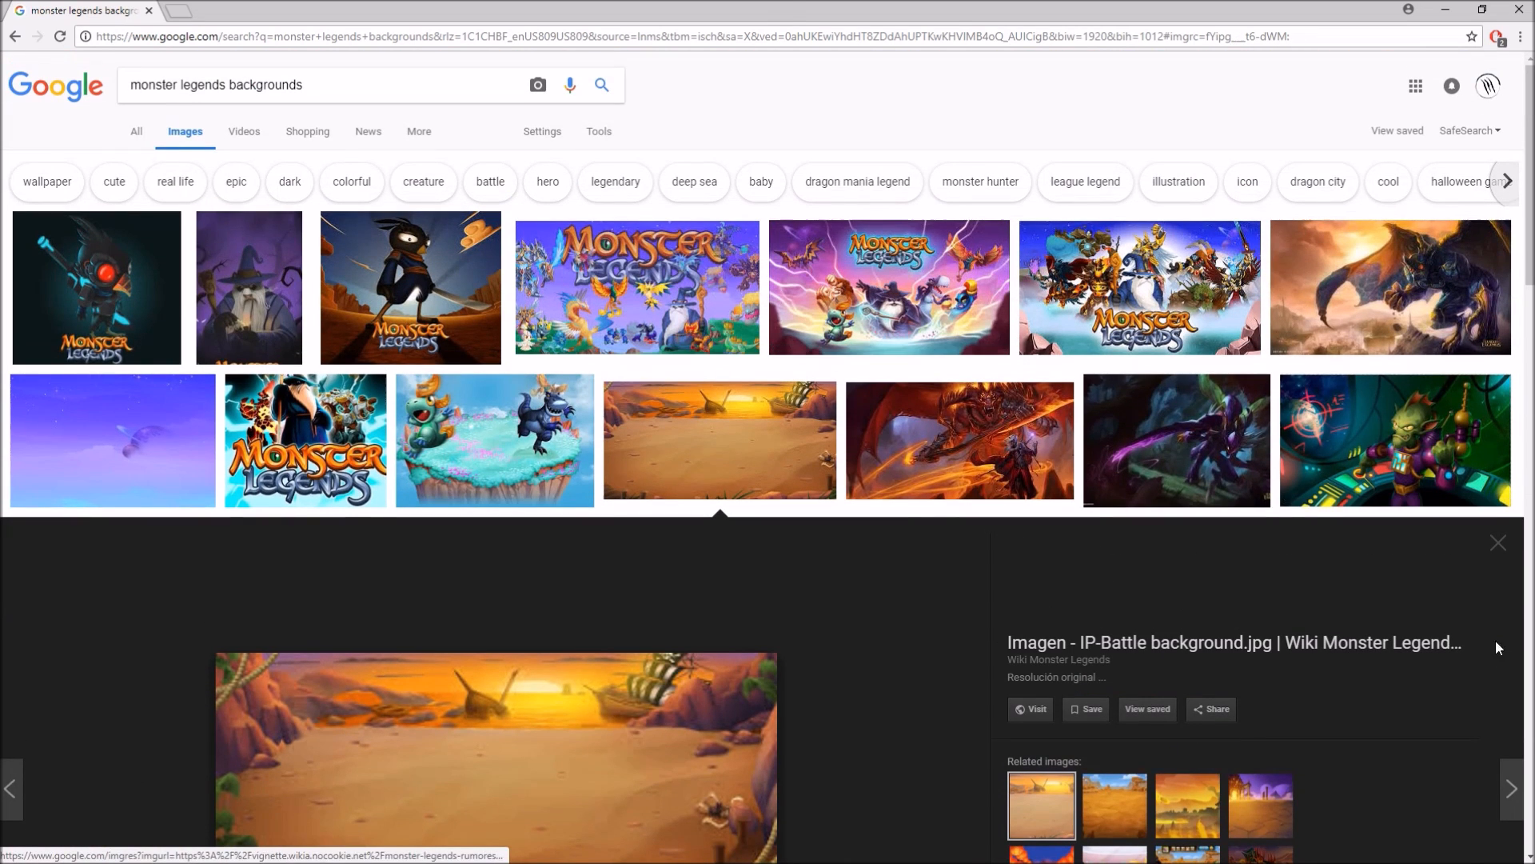
click(1497, 543)
scroll(706, 414, down, 6)
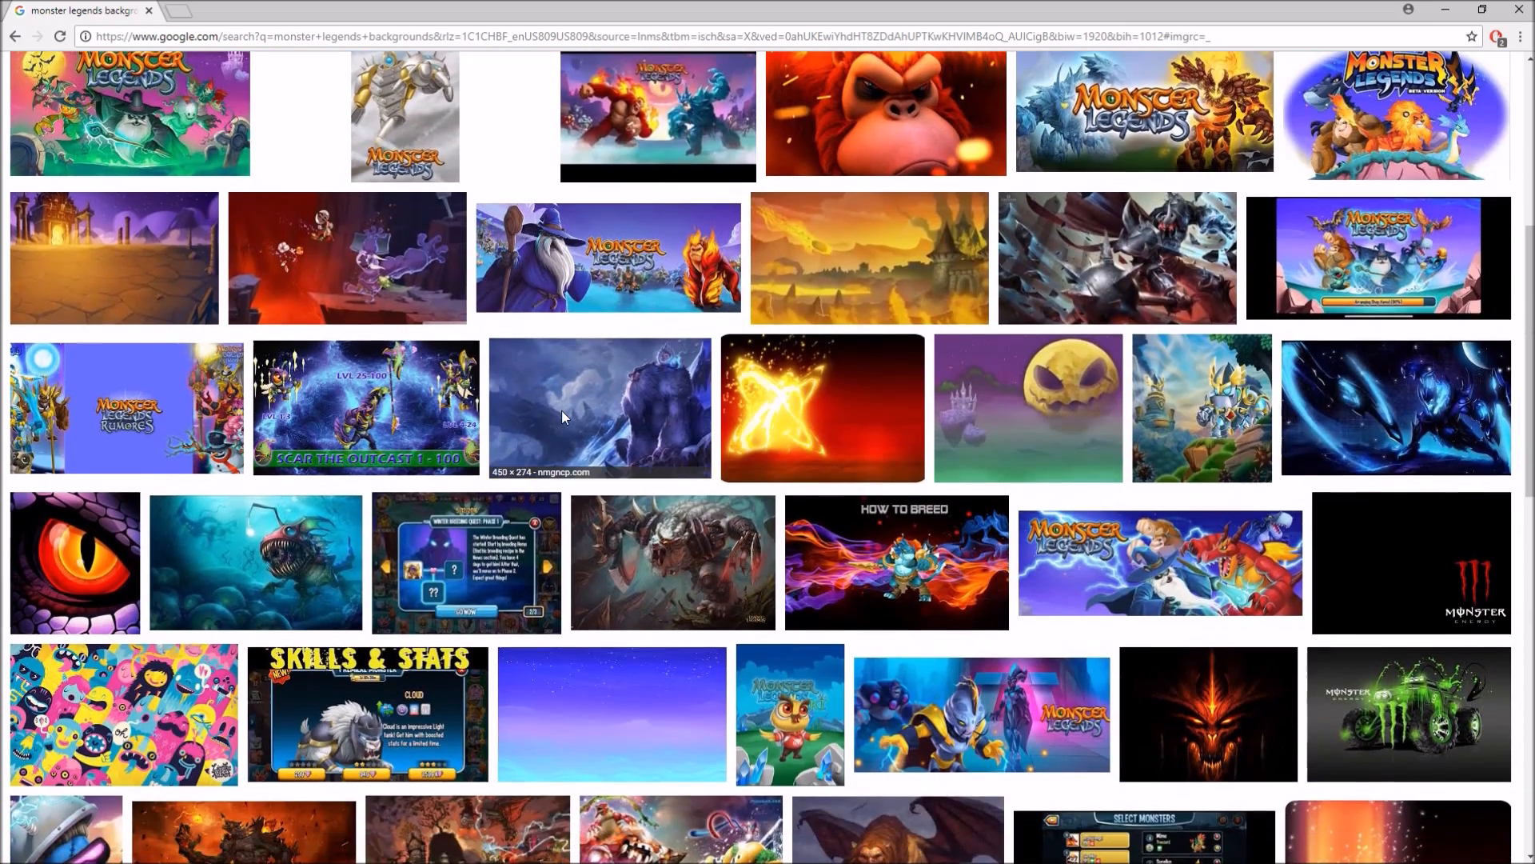
scroll(561, 411, up, 5)
scroll(454, 371, down, 7)
scroll(454, 372, down, 3)
scroll(454, 372, up, 12)
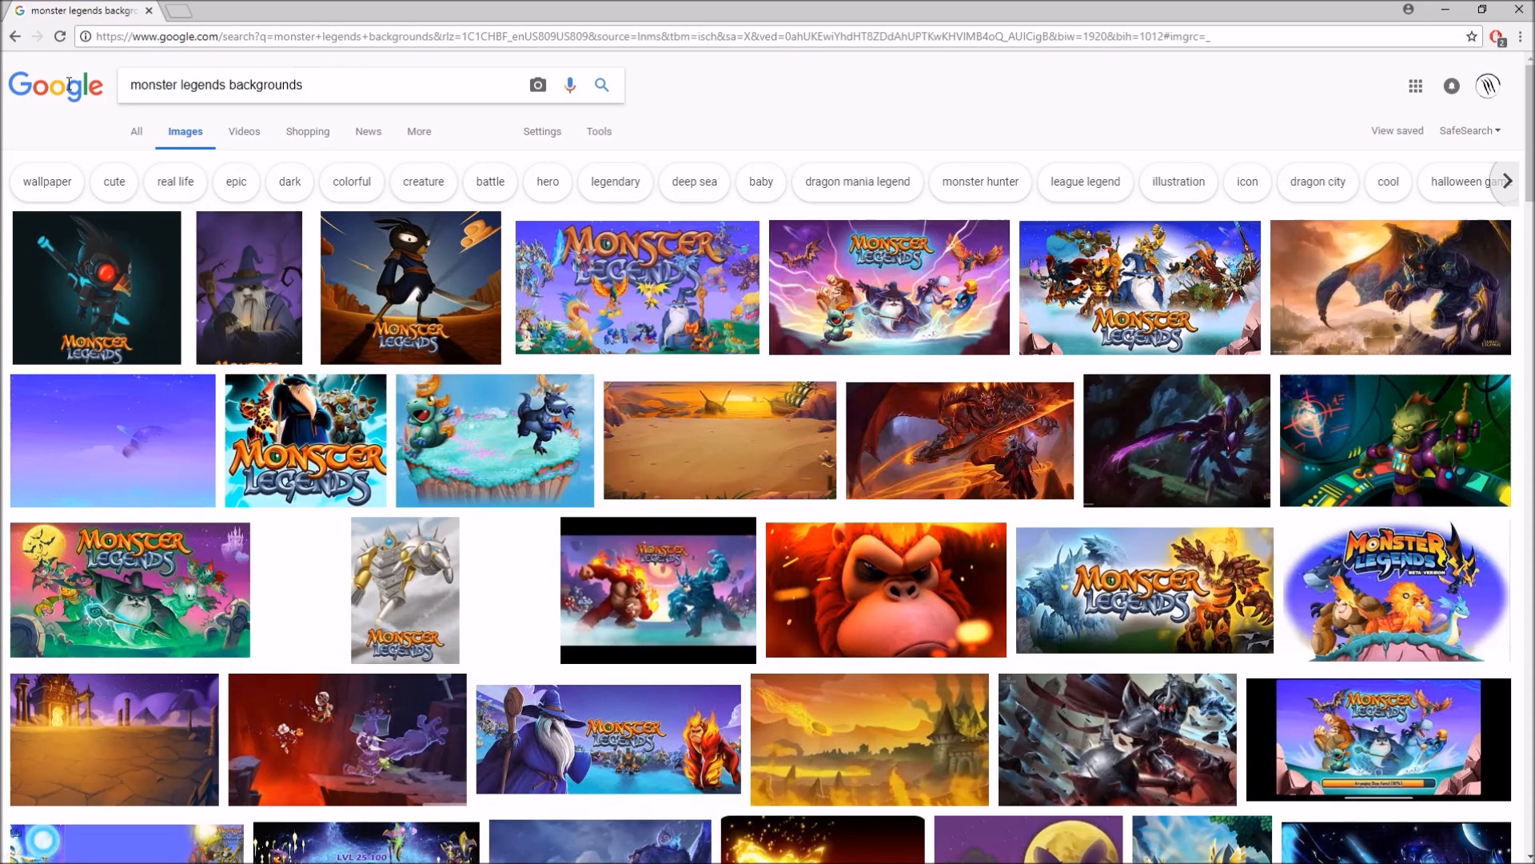
- Replace the image search with "backgrounds"
key(ctrl+a)
text(backgro)
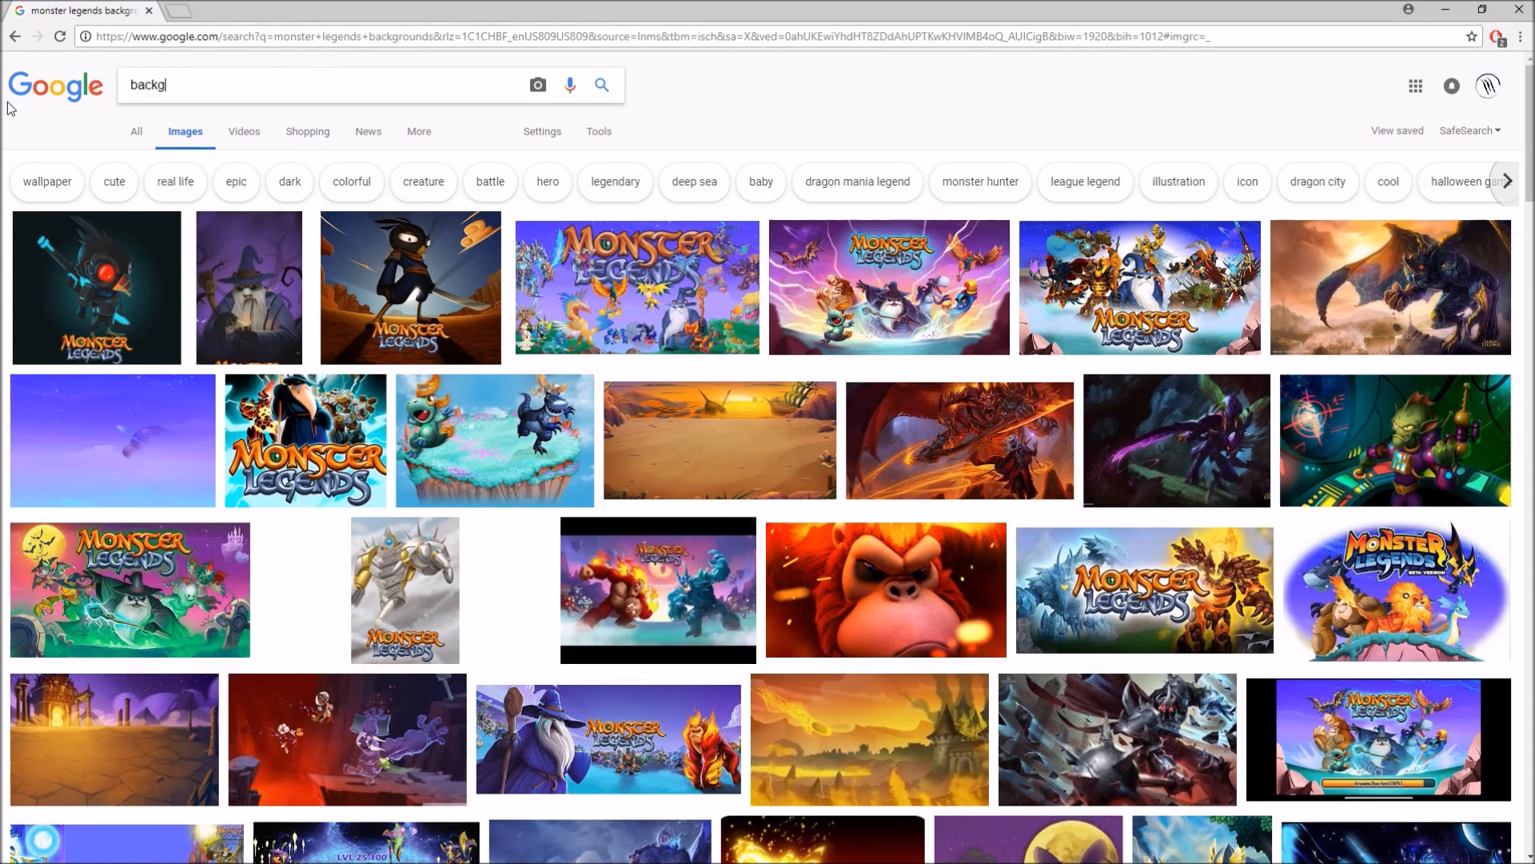
text(rounds)
key(Return)
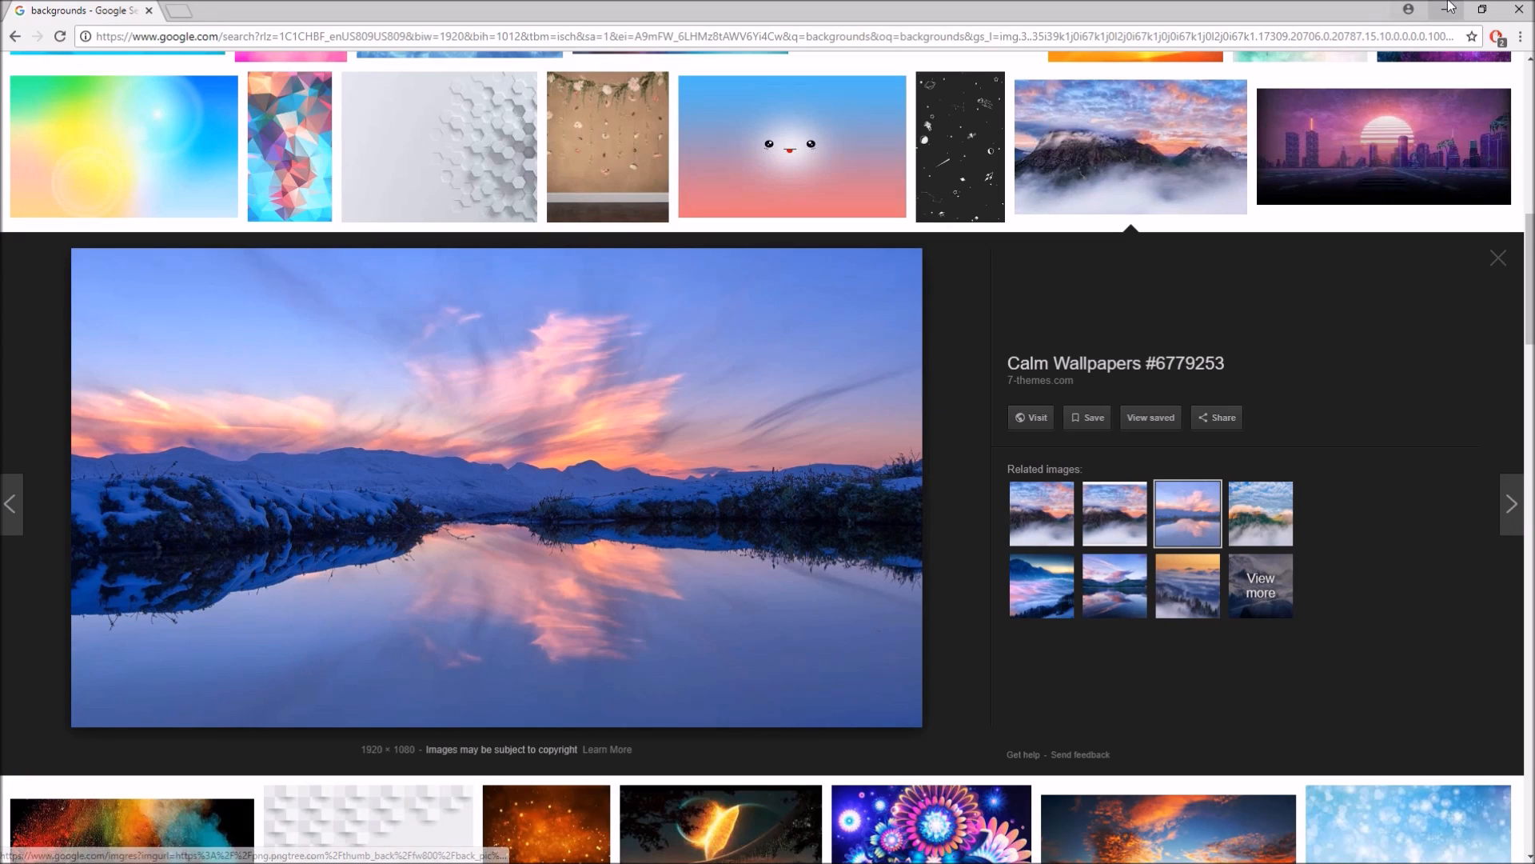
- Copy the previewed Calm Wallpapers lake sunset image and return to the blank Photoshop document
right_click(381, 614)
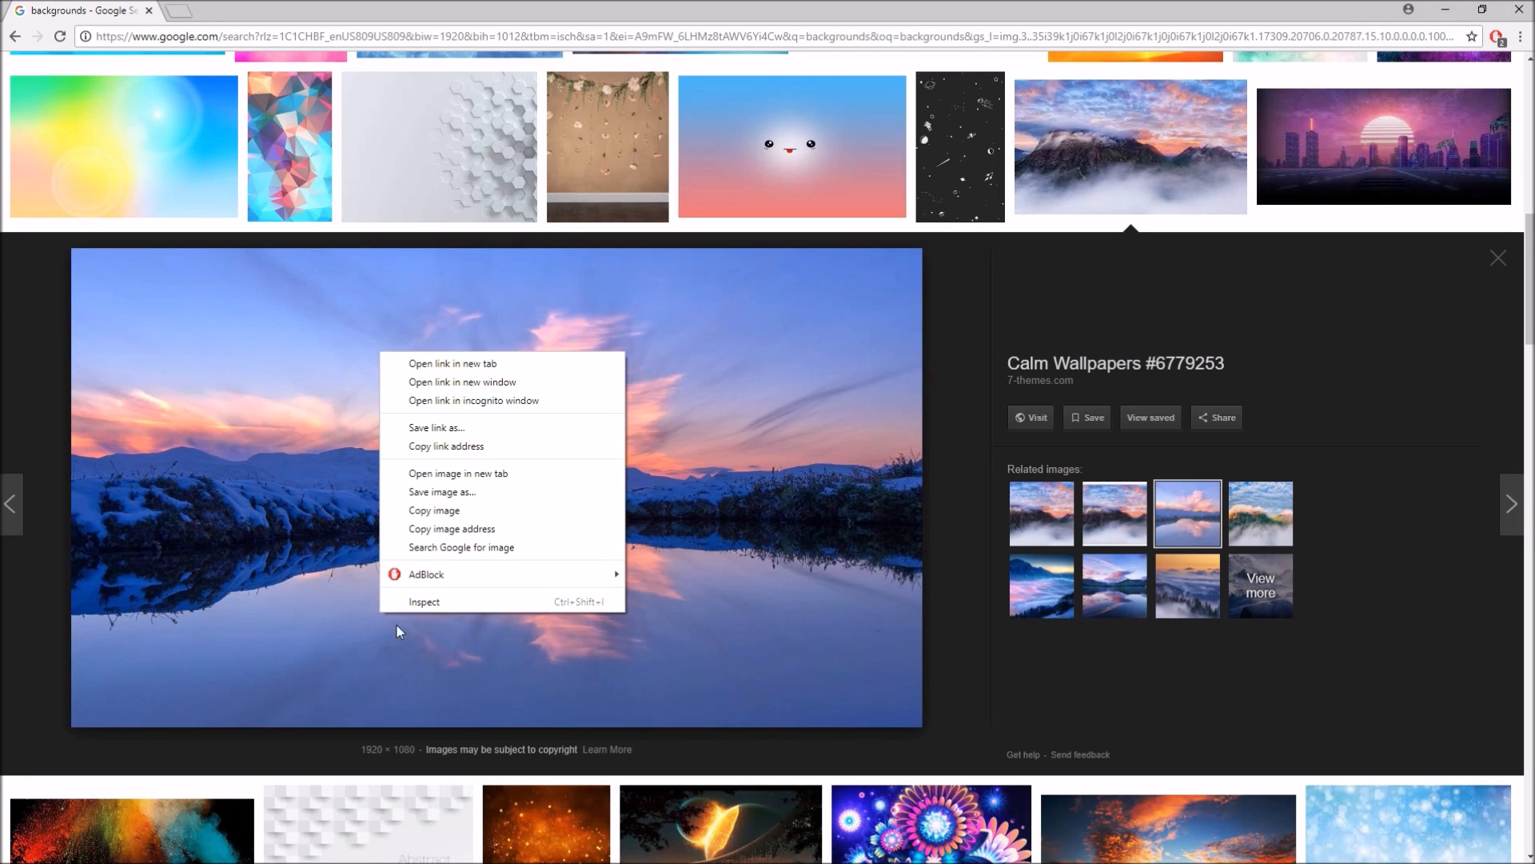
click(430, 514)
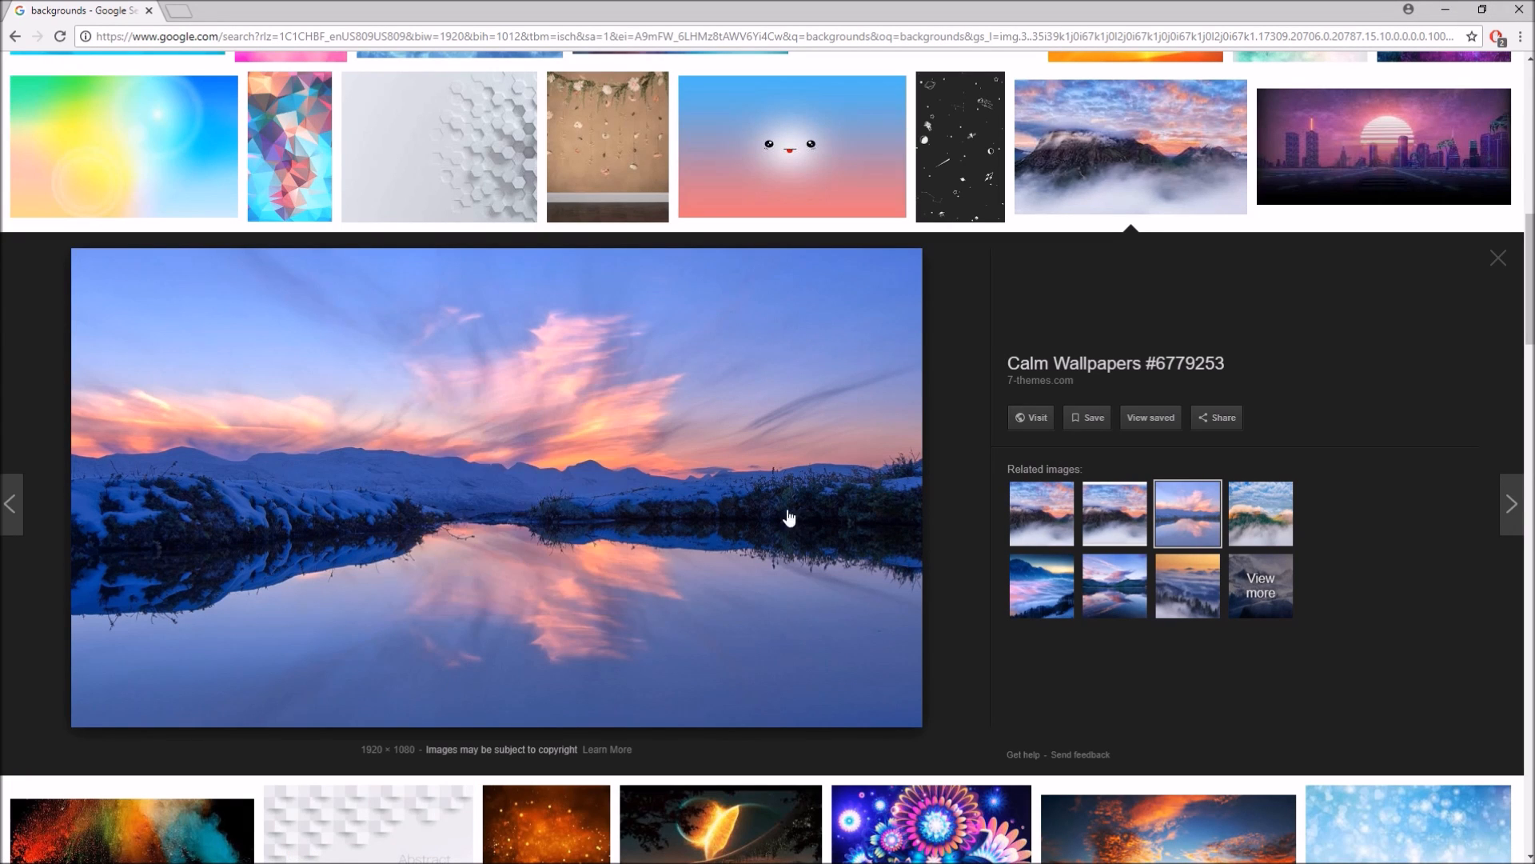
click(1443, 8)
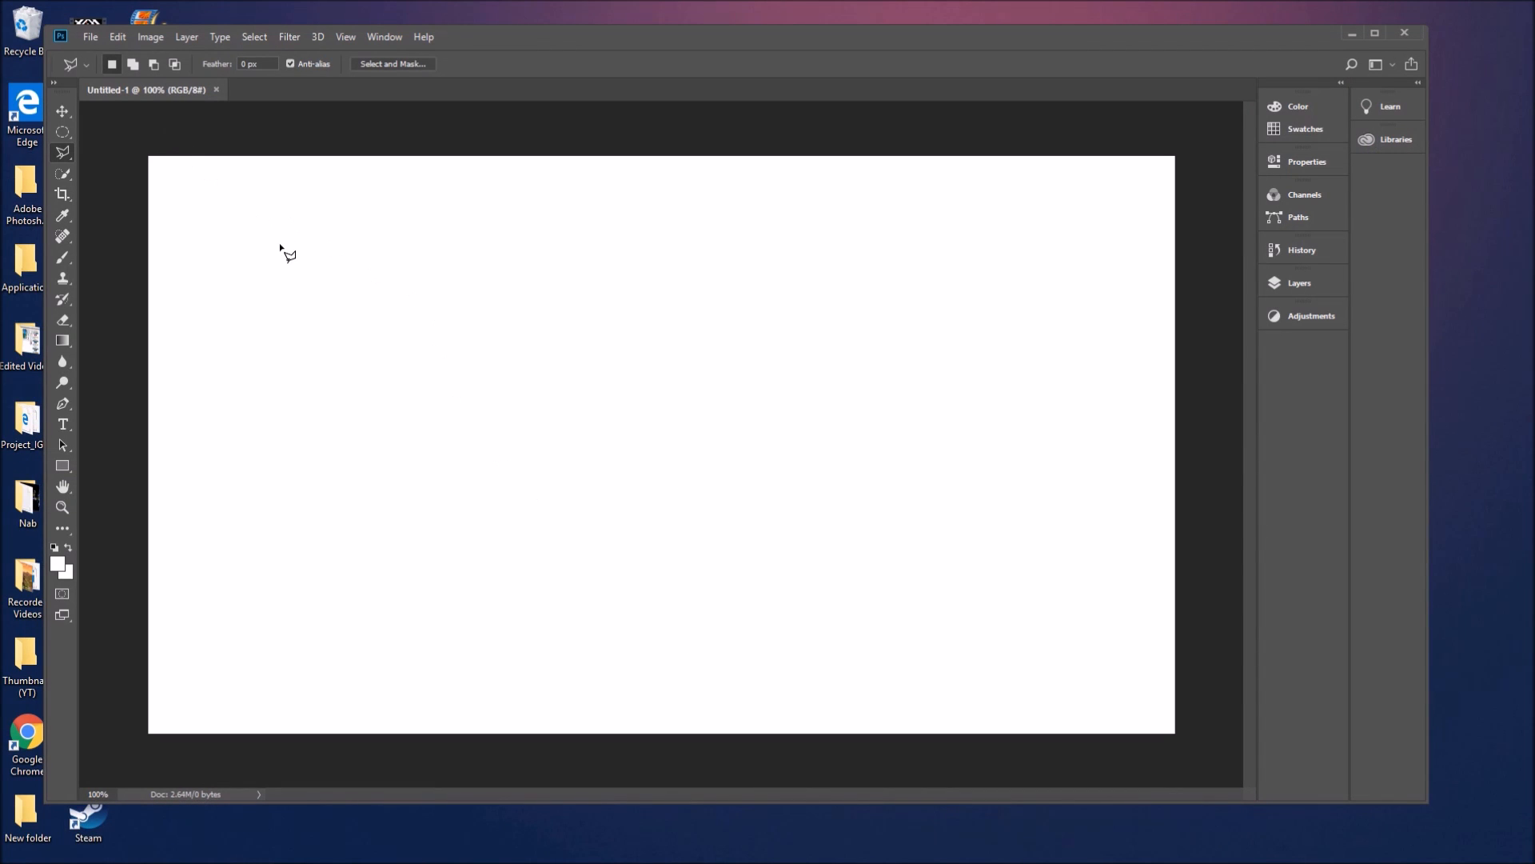
- Paste the copied lake sunset picture into the blank document and enable transform controls for the Move tool
click(63, 112)
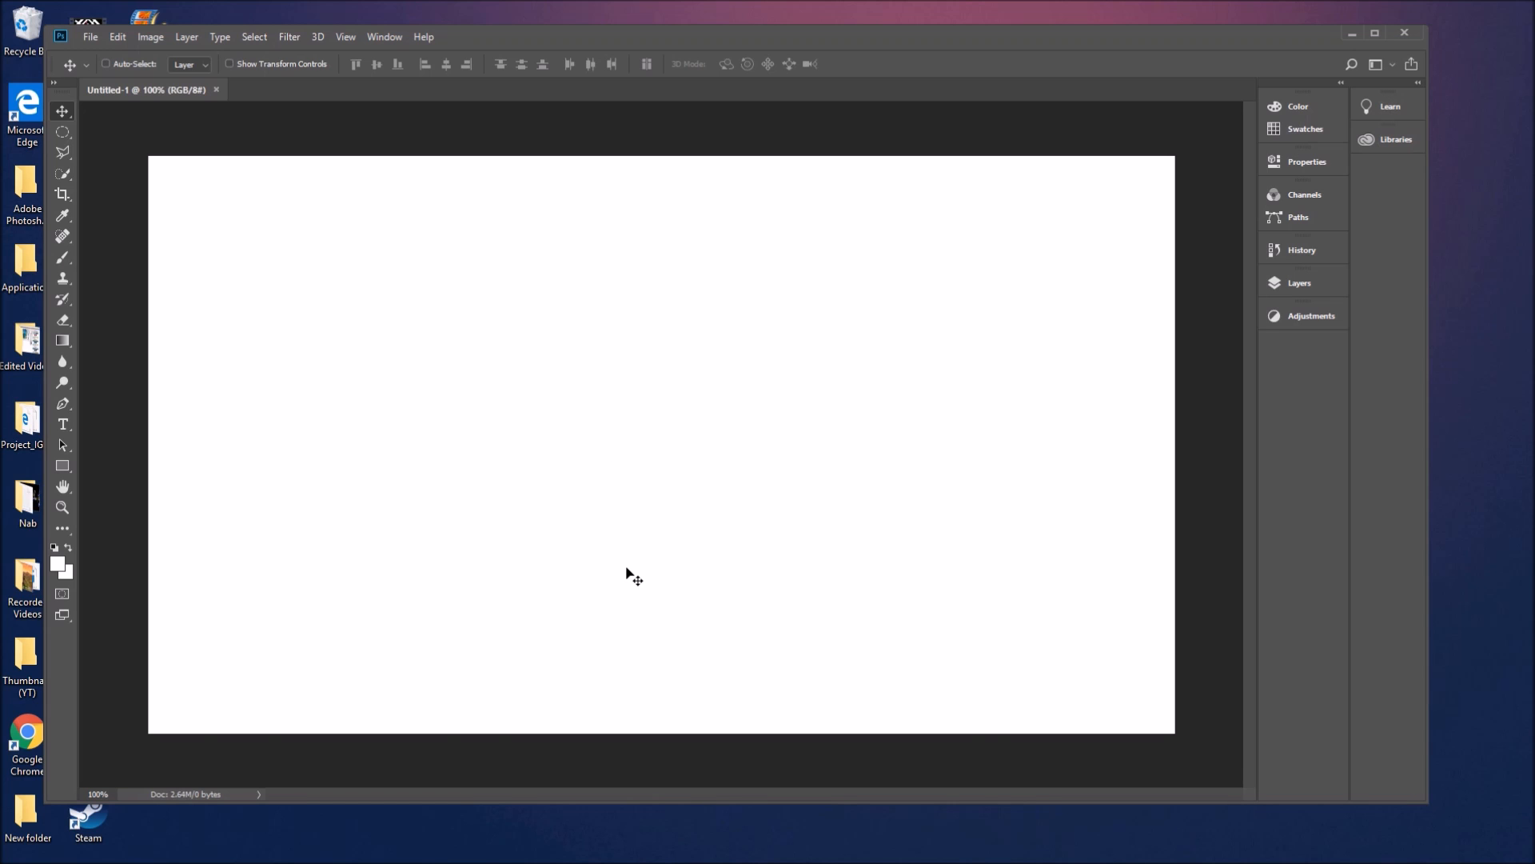
key(ctrl+v)
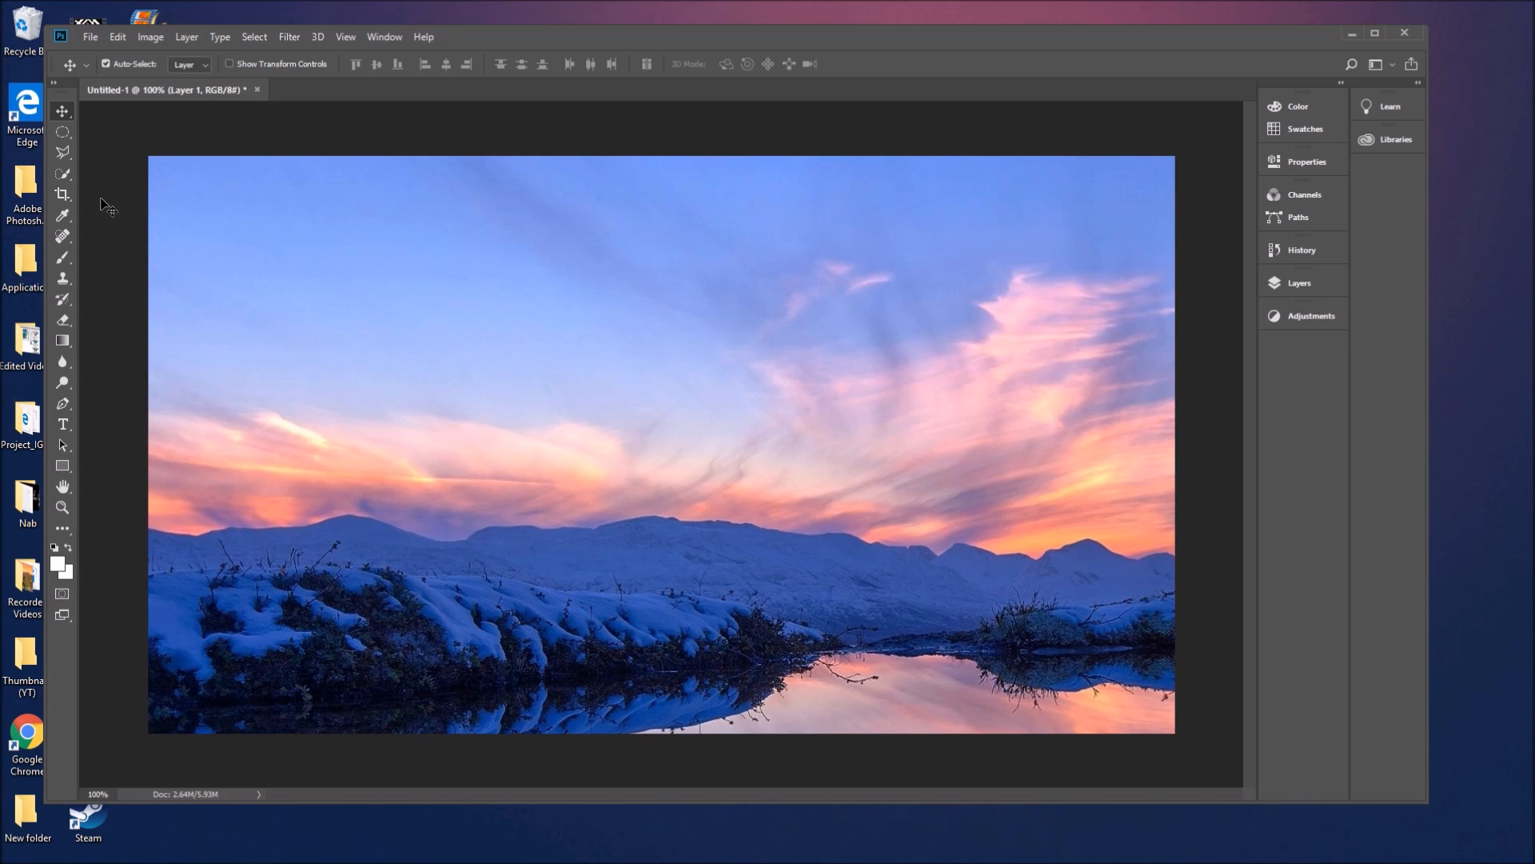
click(229, 64)
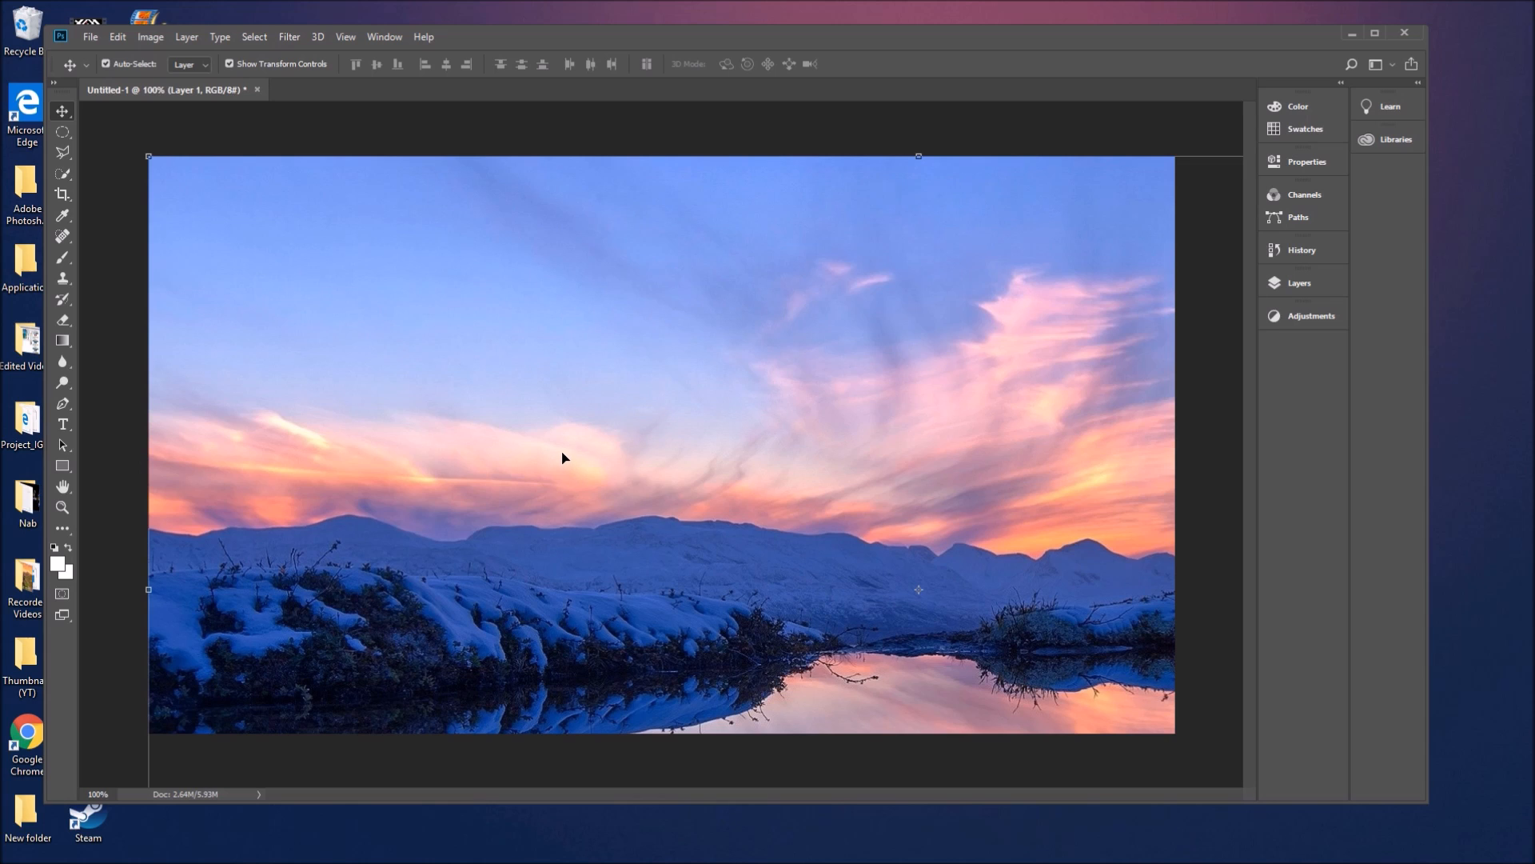
- Scale the pasted lake picture down to 66.67% so it fits the canvas exactly, and apply the transform
key(ctrl)
key(ctrl)
scroll(422, 333, down, 5)
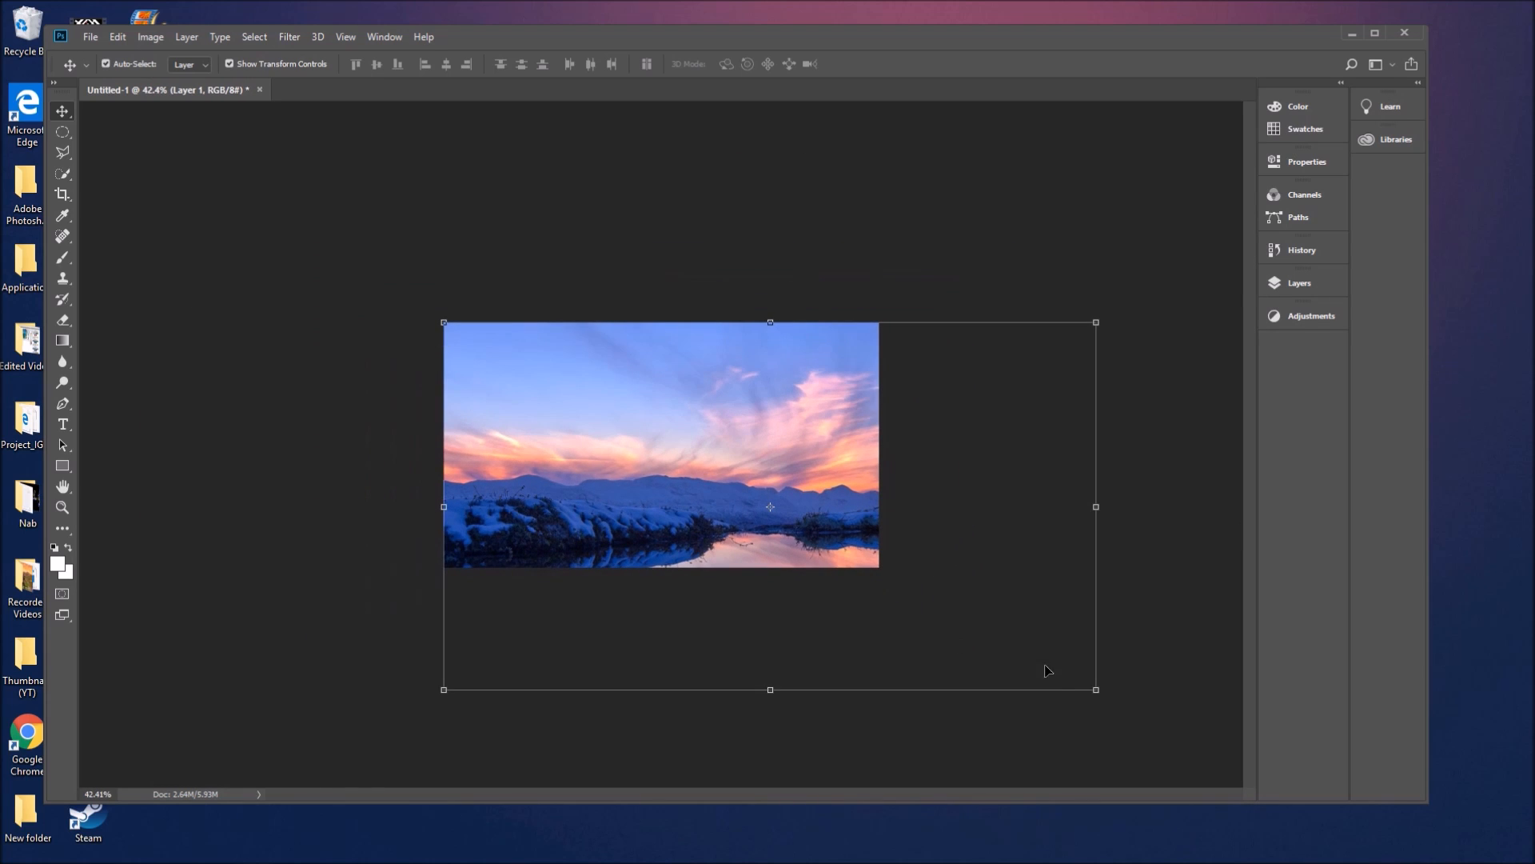
drag(1096, 689, 878, 568)
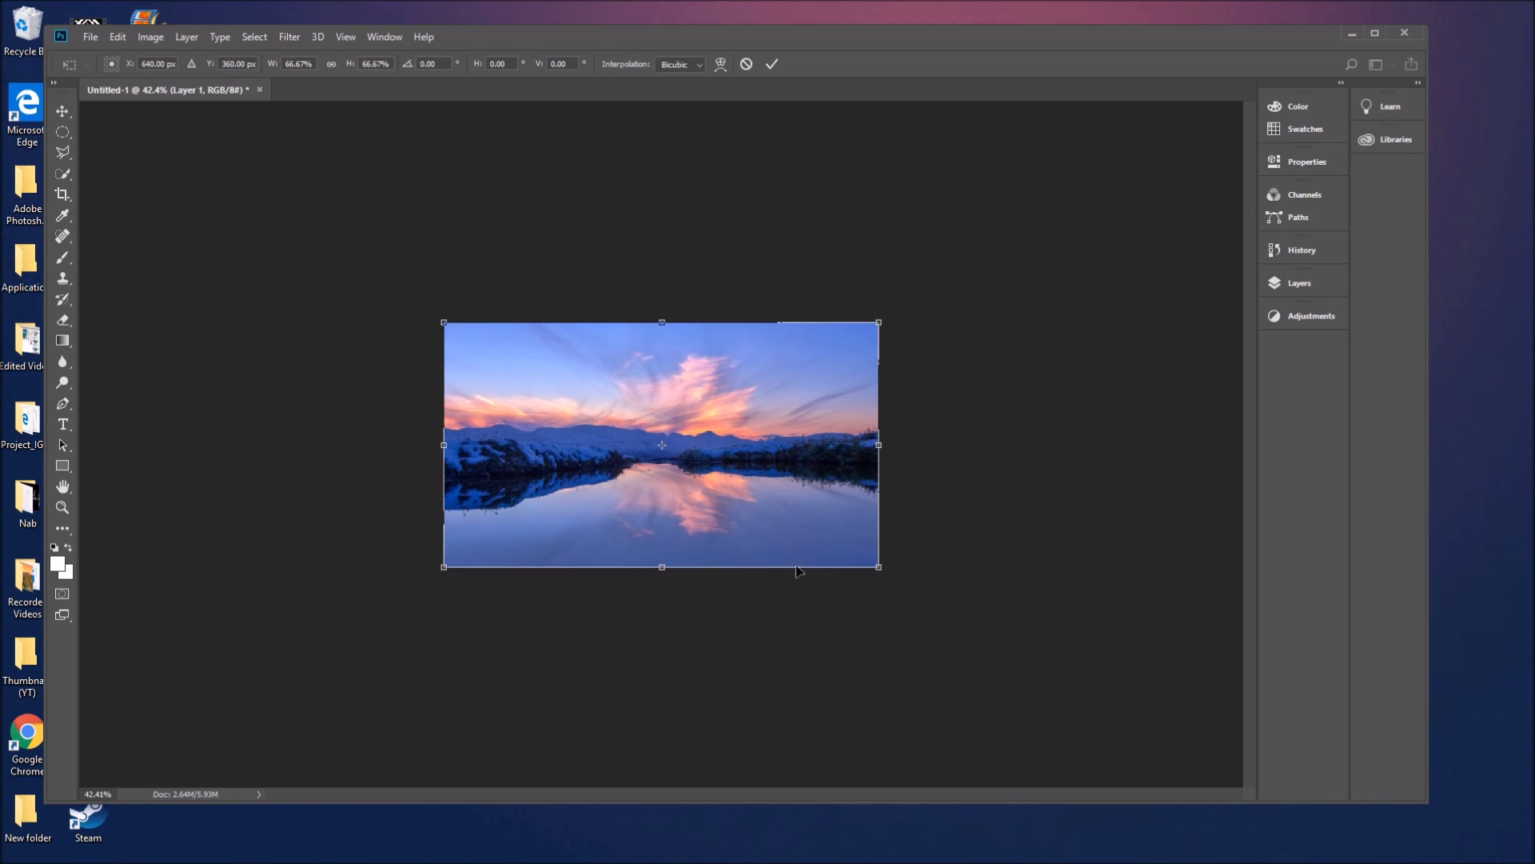
scroll(886, 622, up, 3)
scroll(894, 623, up, 2)
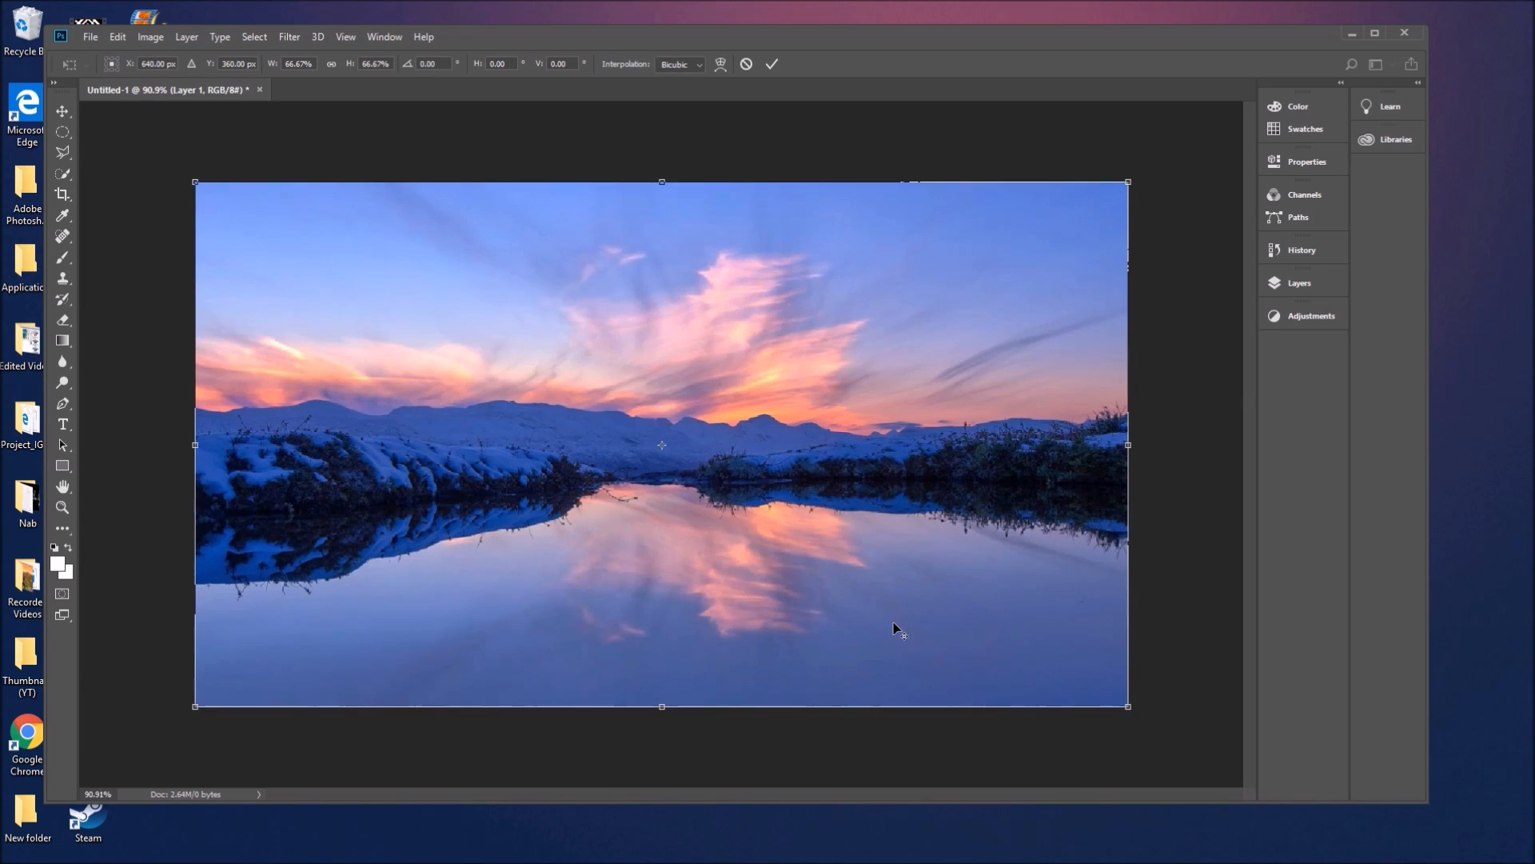
scroll(894, 623, up, 1)
scroll(894, 623, down, 1)
click(773, 65)
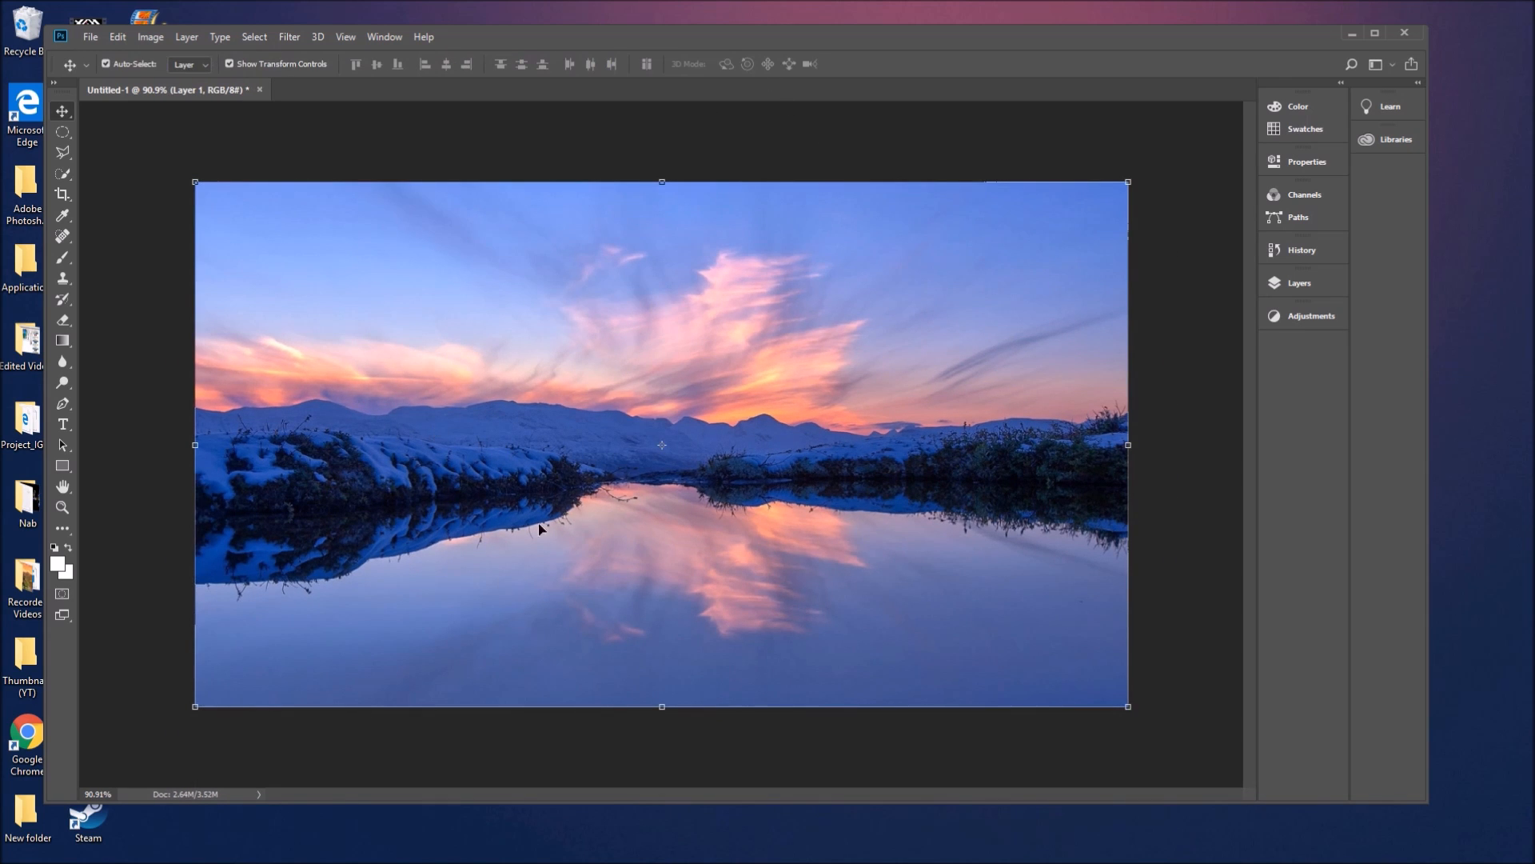
scroll(806, 545, up, 1)
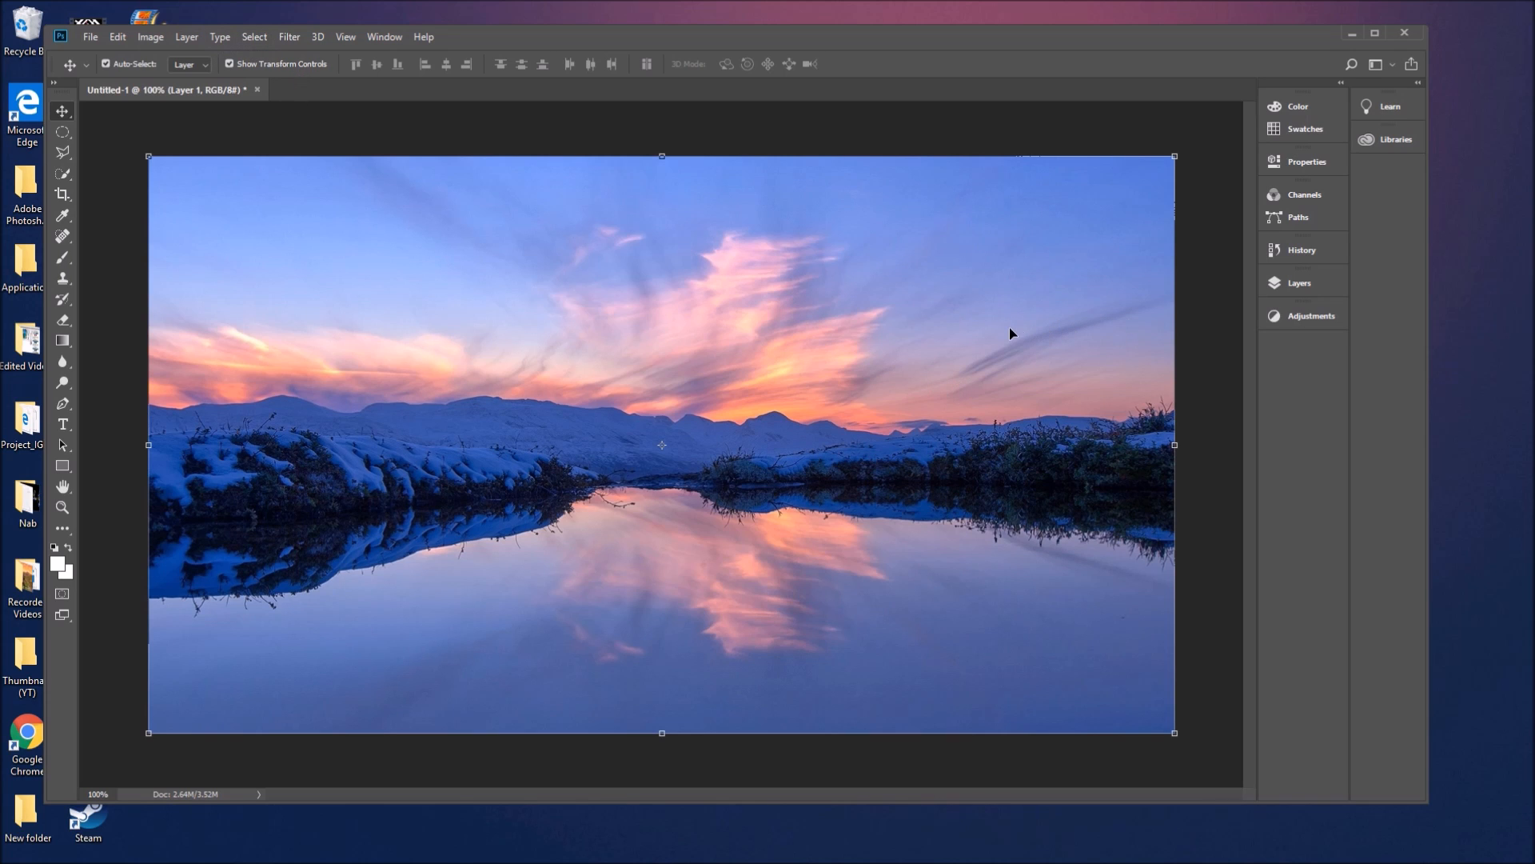
- Duplicate the lake picture layer and make the upper copy the active layer
key(ctrl)
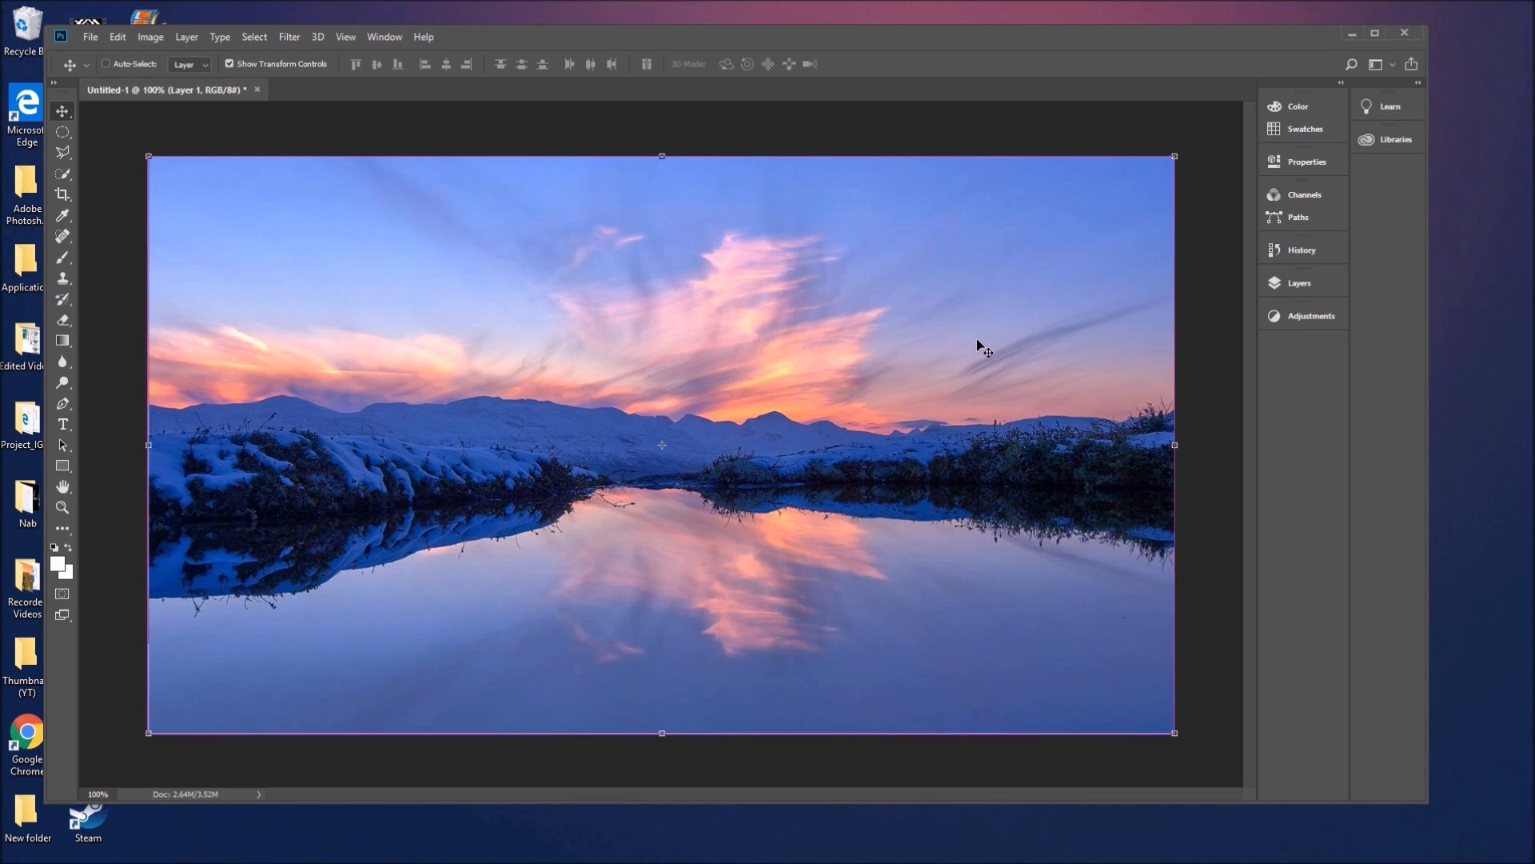
key(ctrl+j)
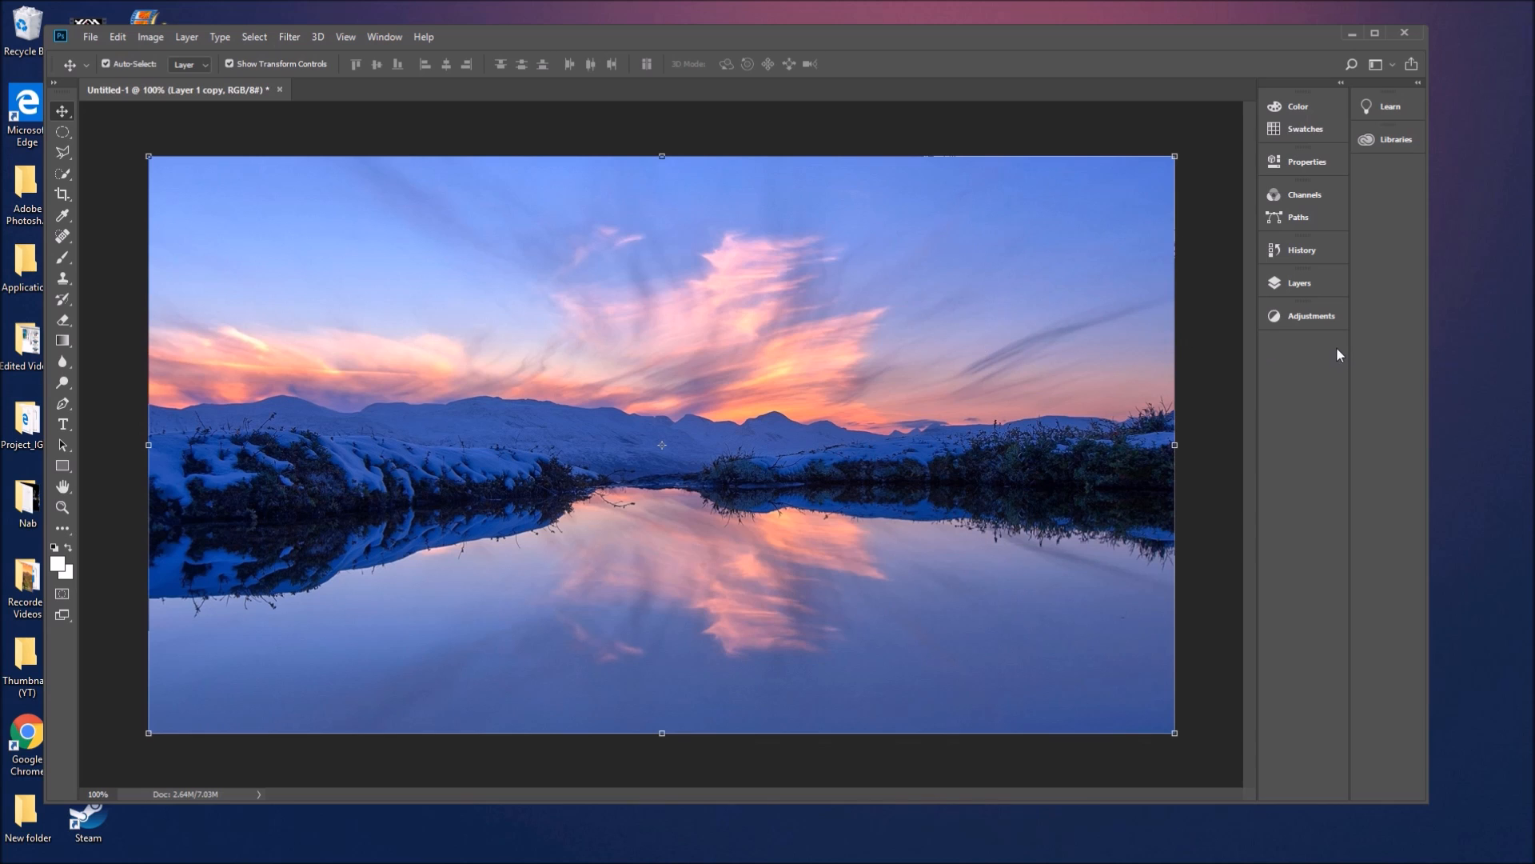
click(1313, 286)
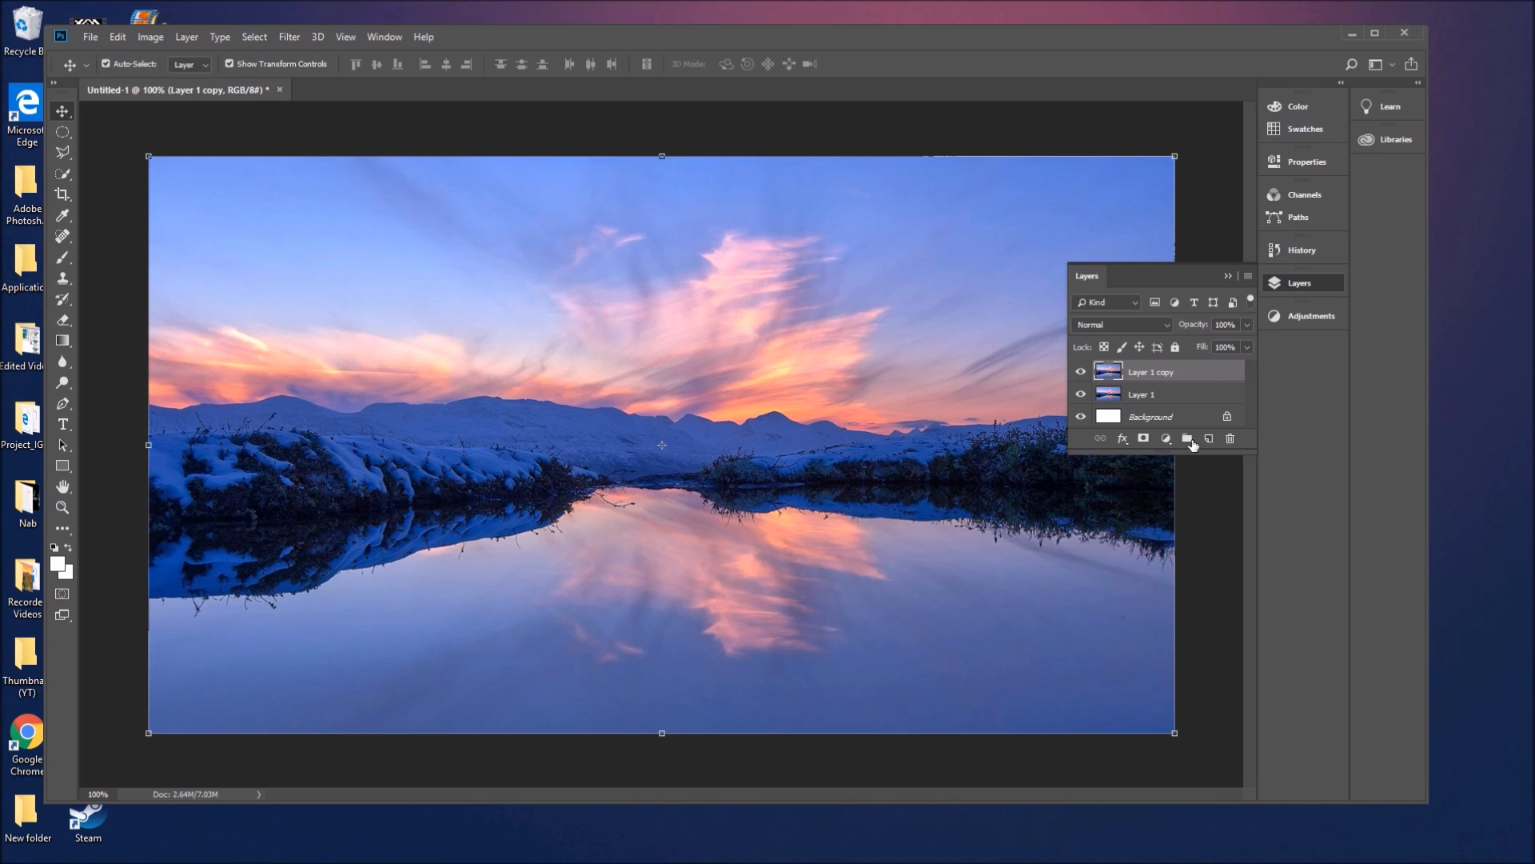
right_click(1158, 389)
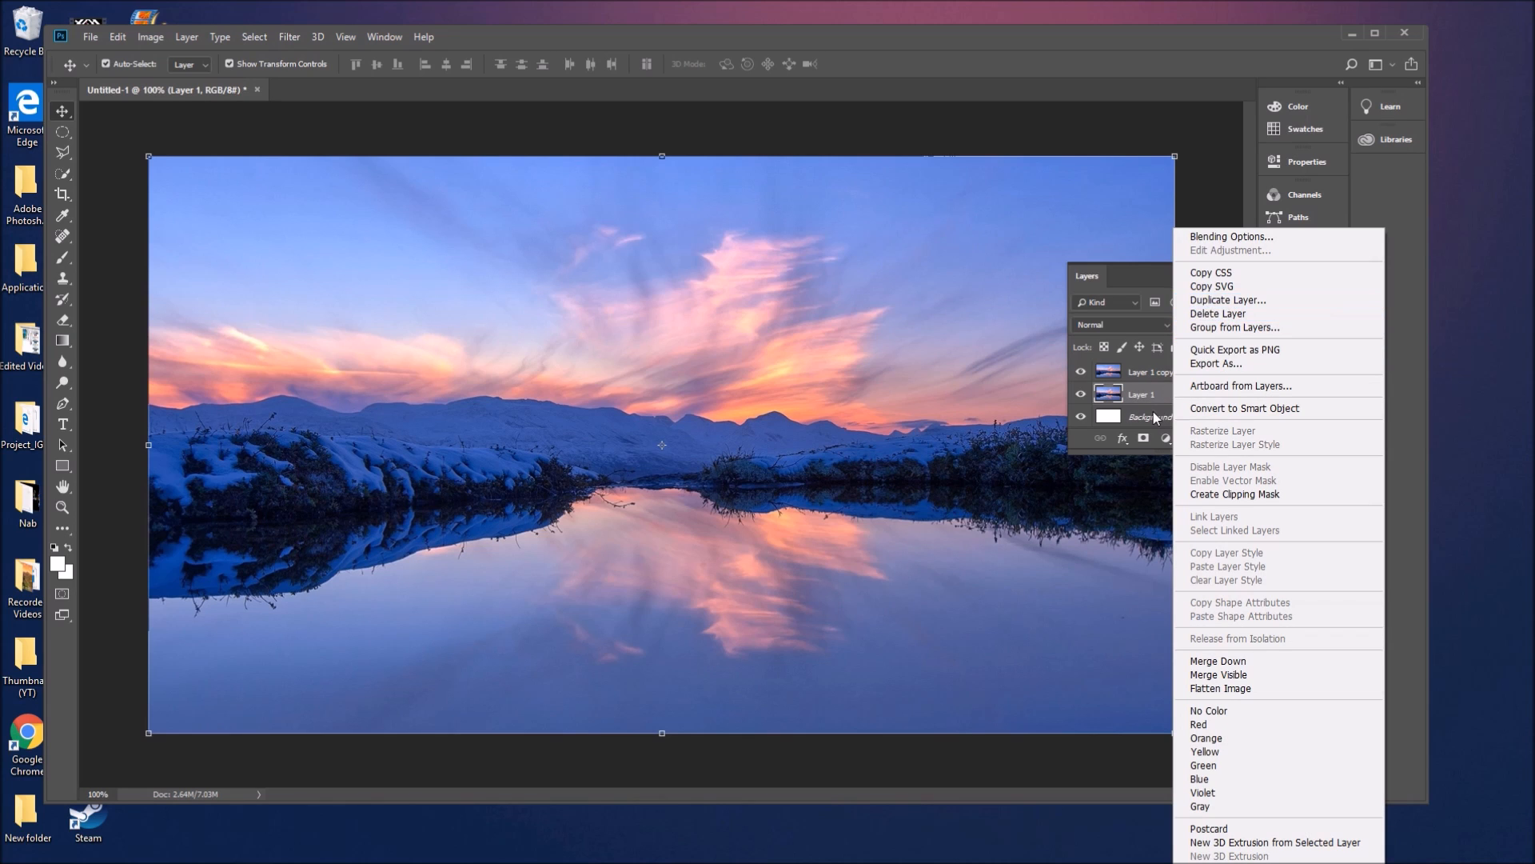
click(1155, 378)
click(1191, 374)
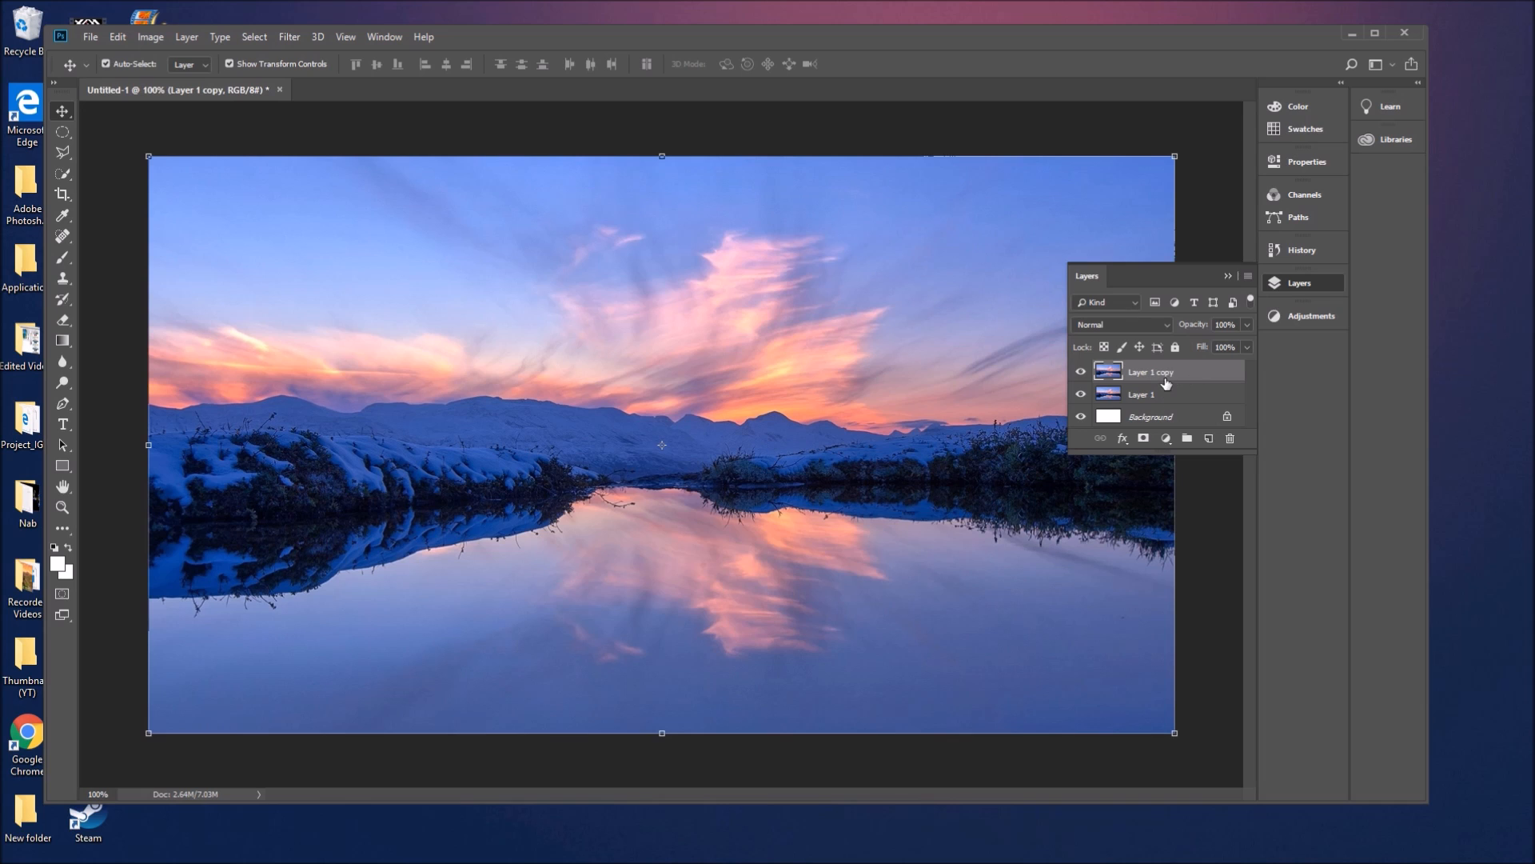
right_click(1170, 393)
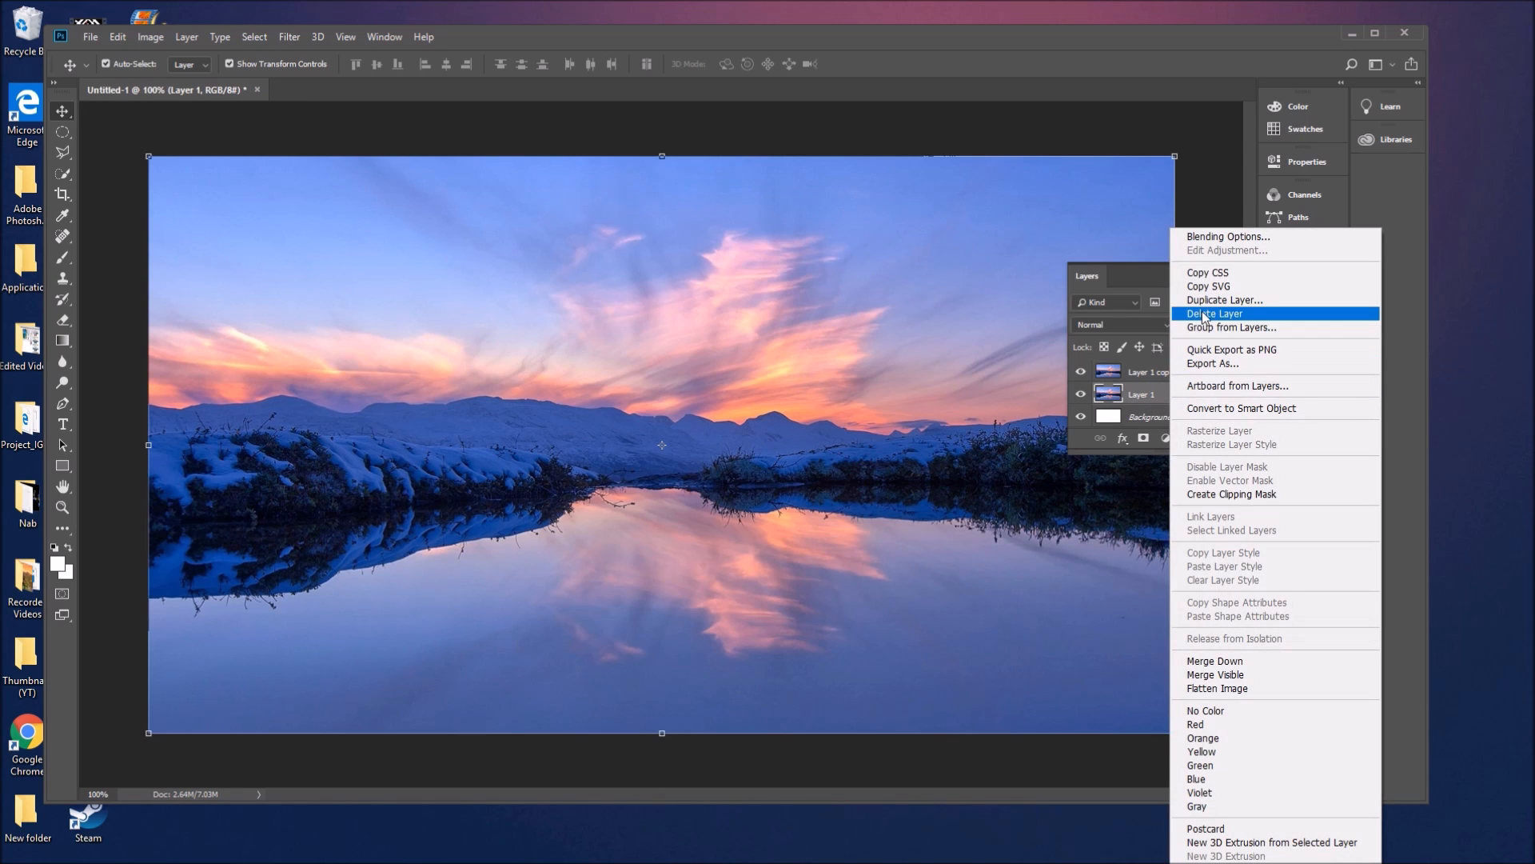
click(1168, 374)
click(1175, 373)
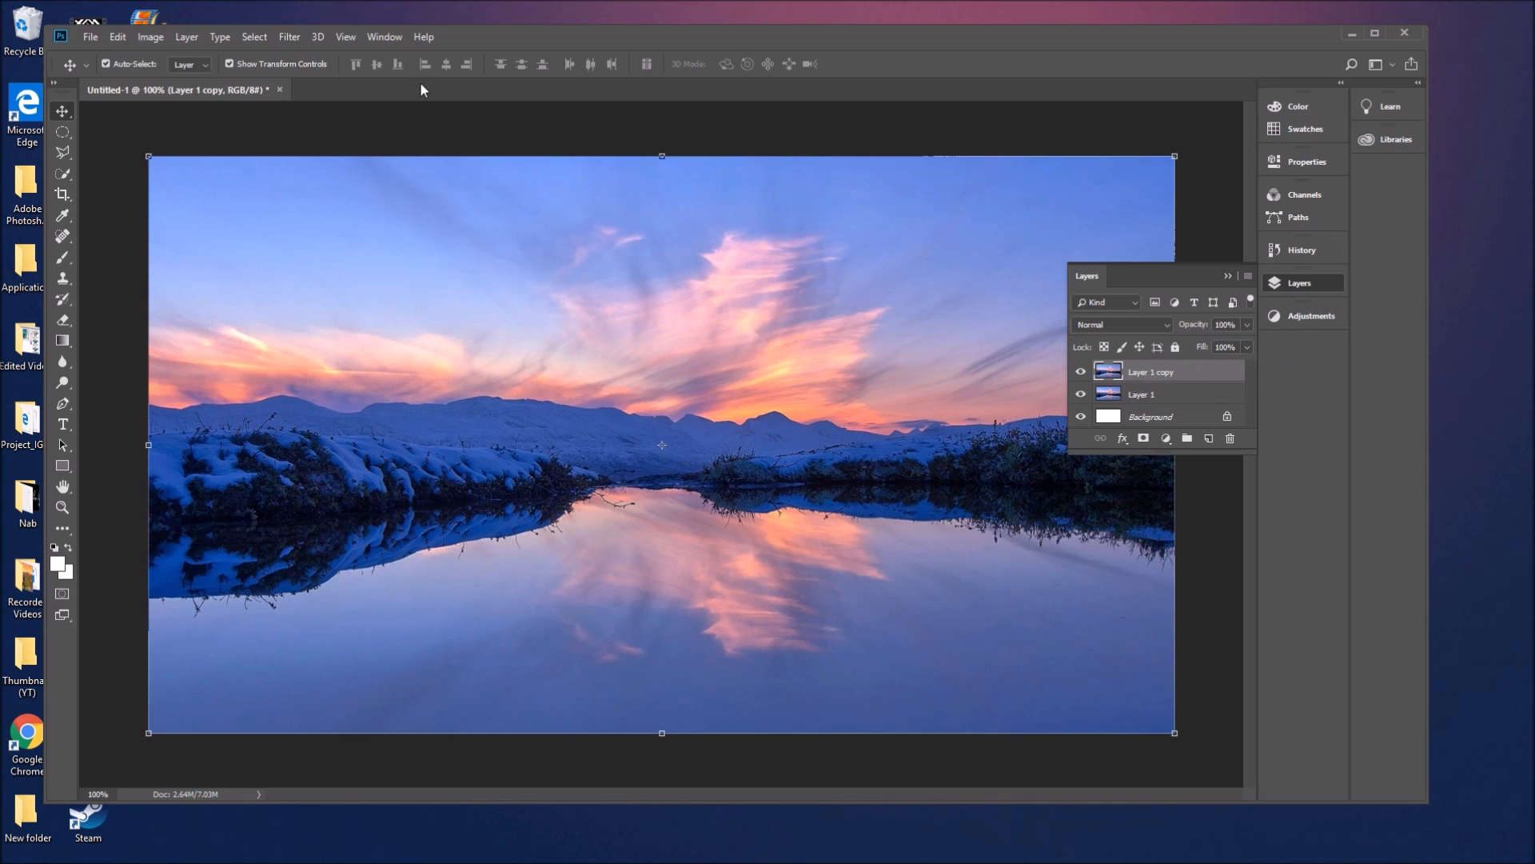
- Apply a Gaussian Blur with a radius of 5.6 pixels to the copied lake layer
click(288, 37)
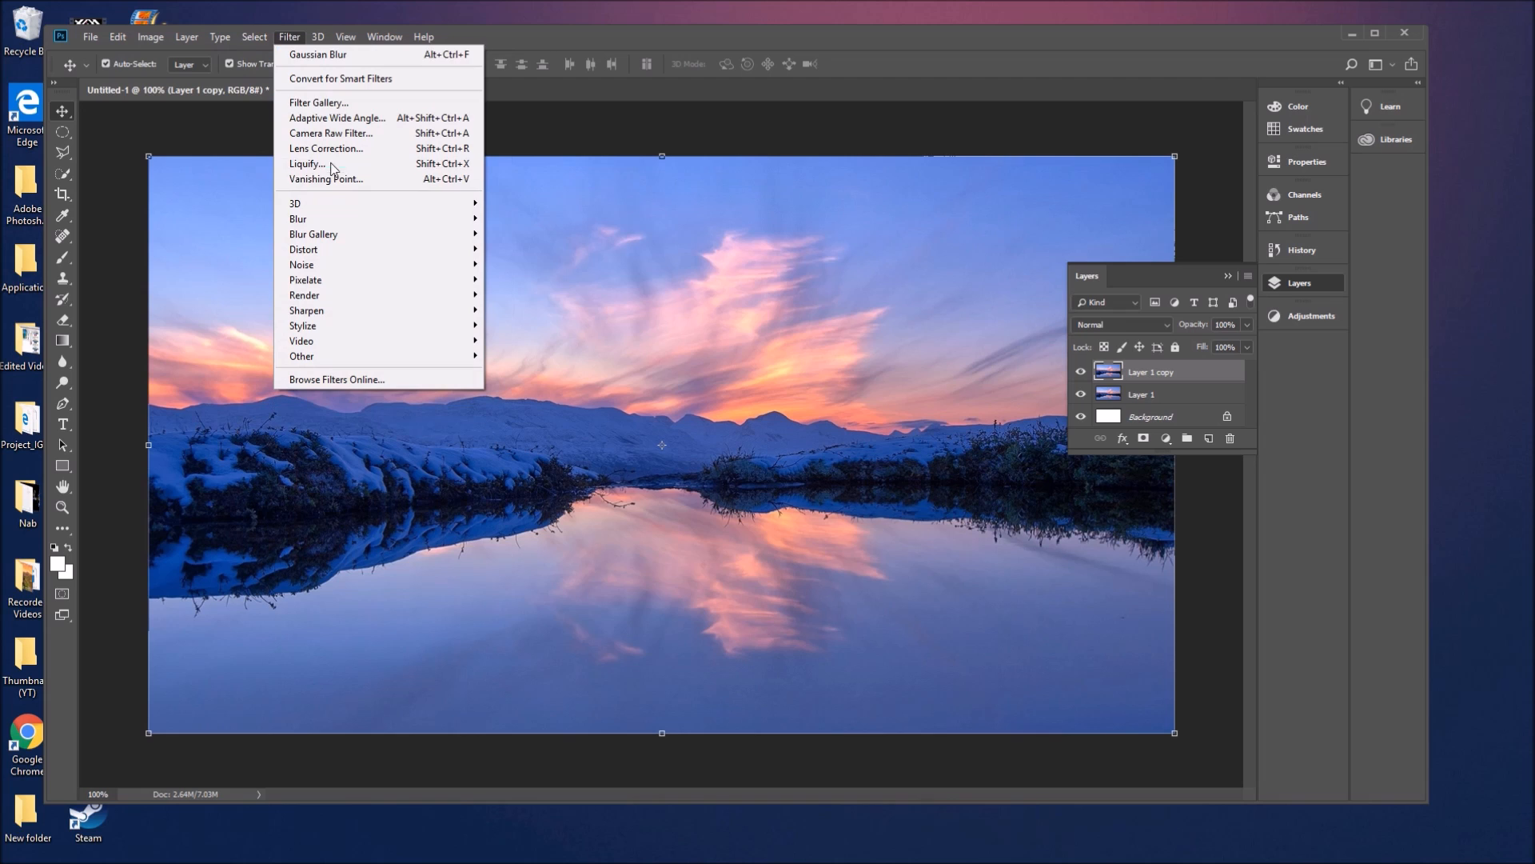
mouse_move(333, 222)
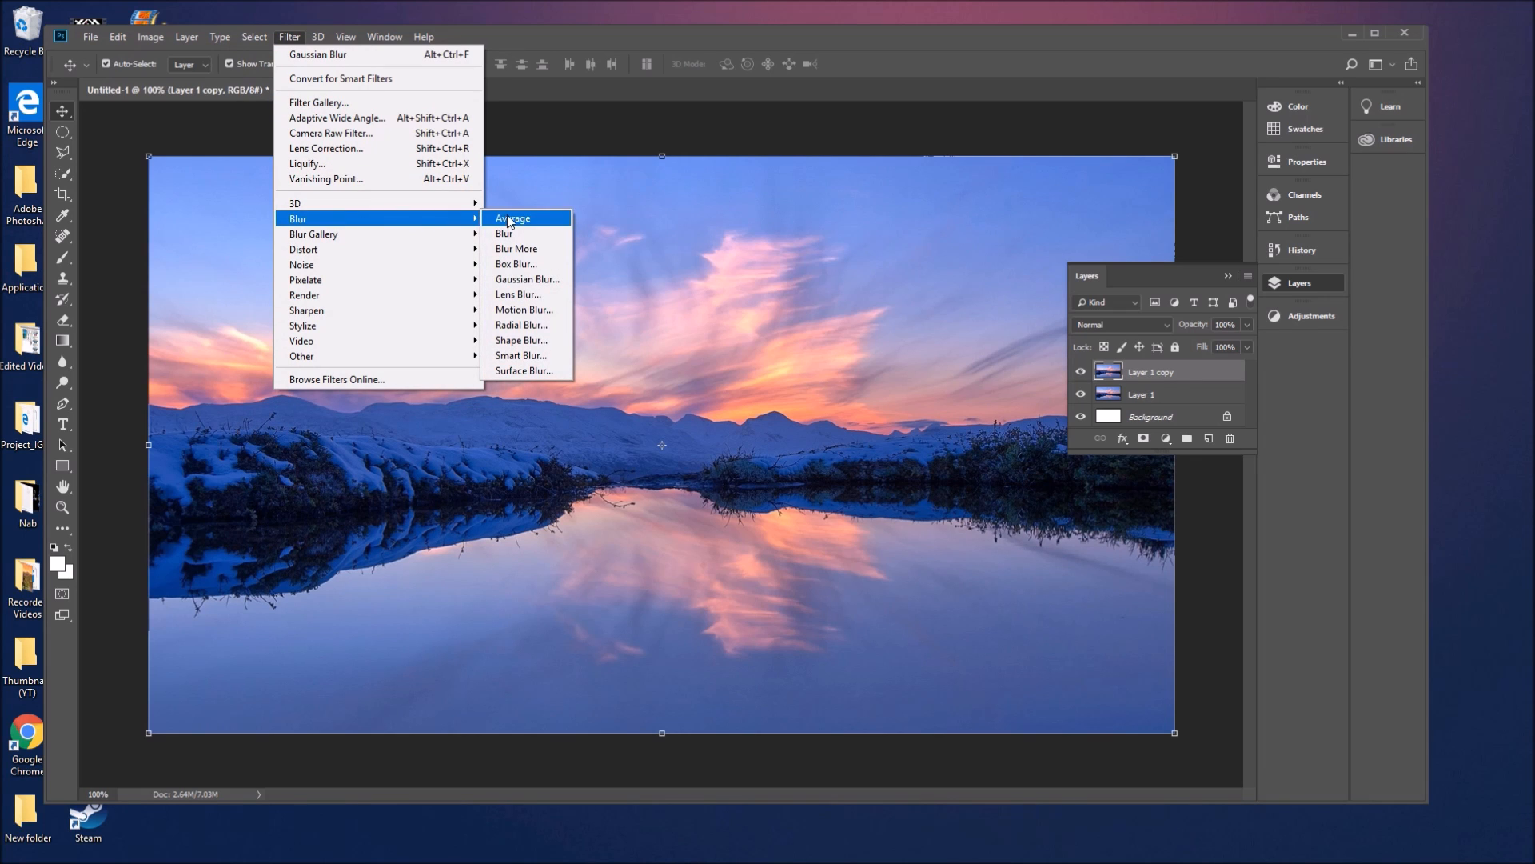
click(512, 280)
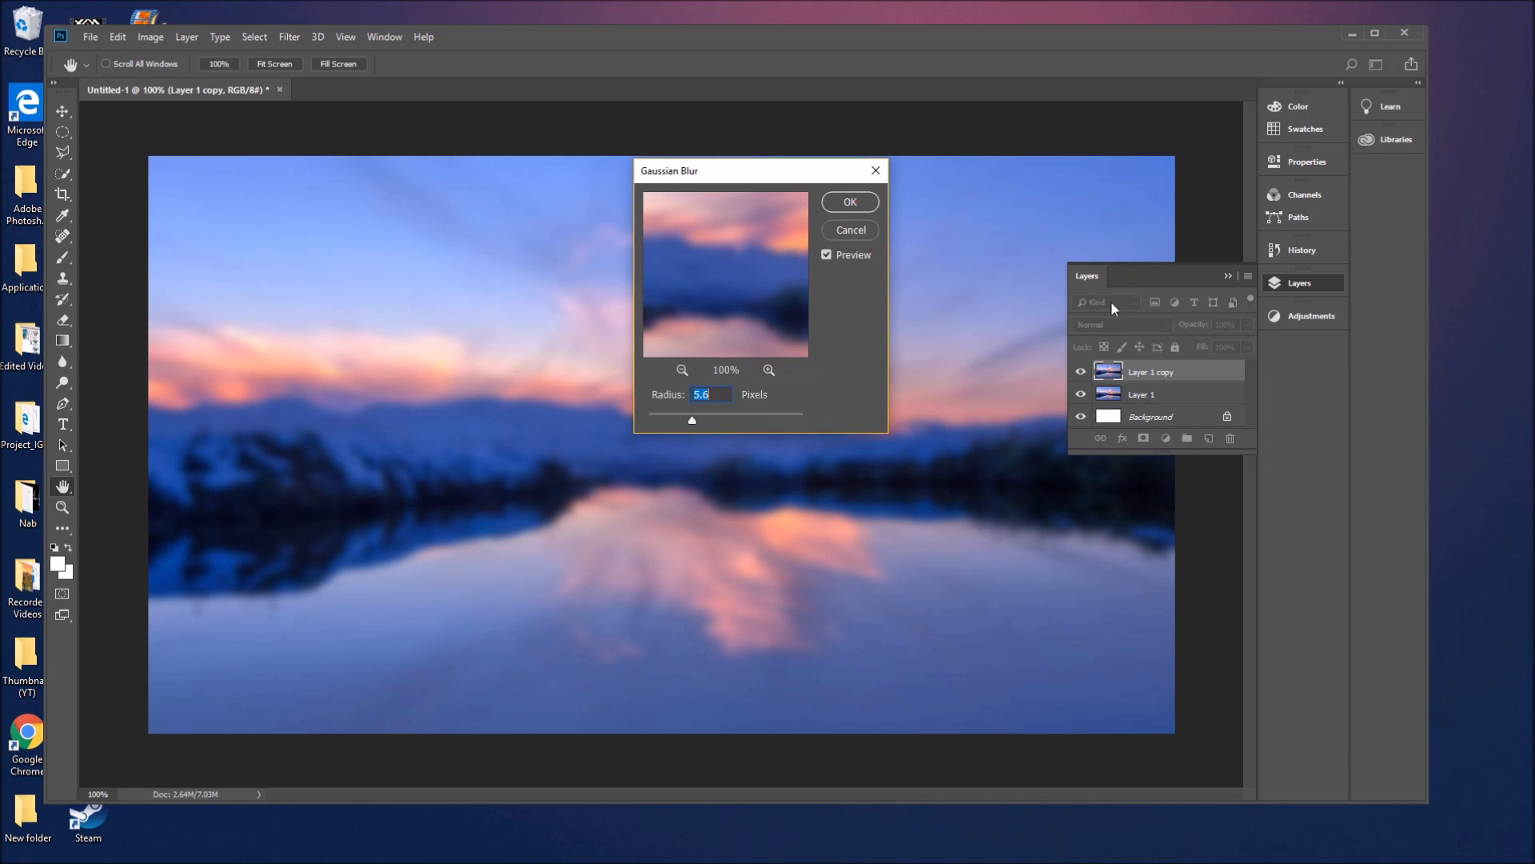
click(850, 201)
key(v)
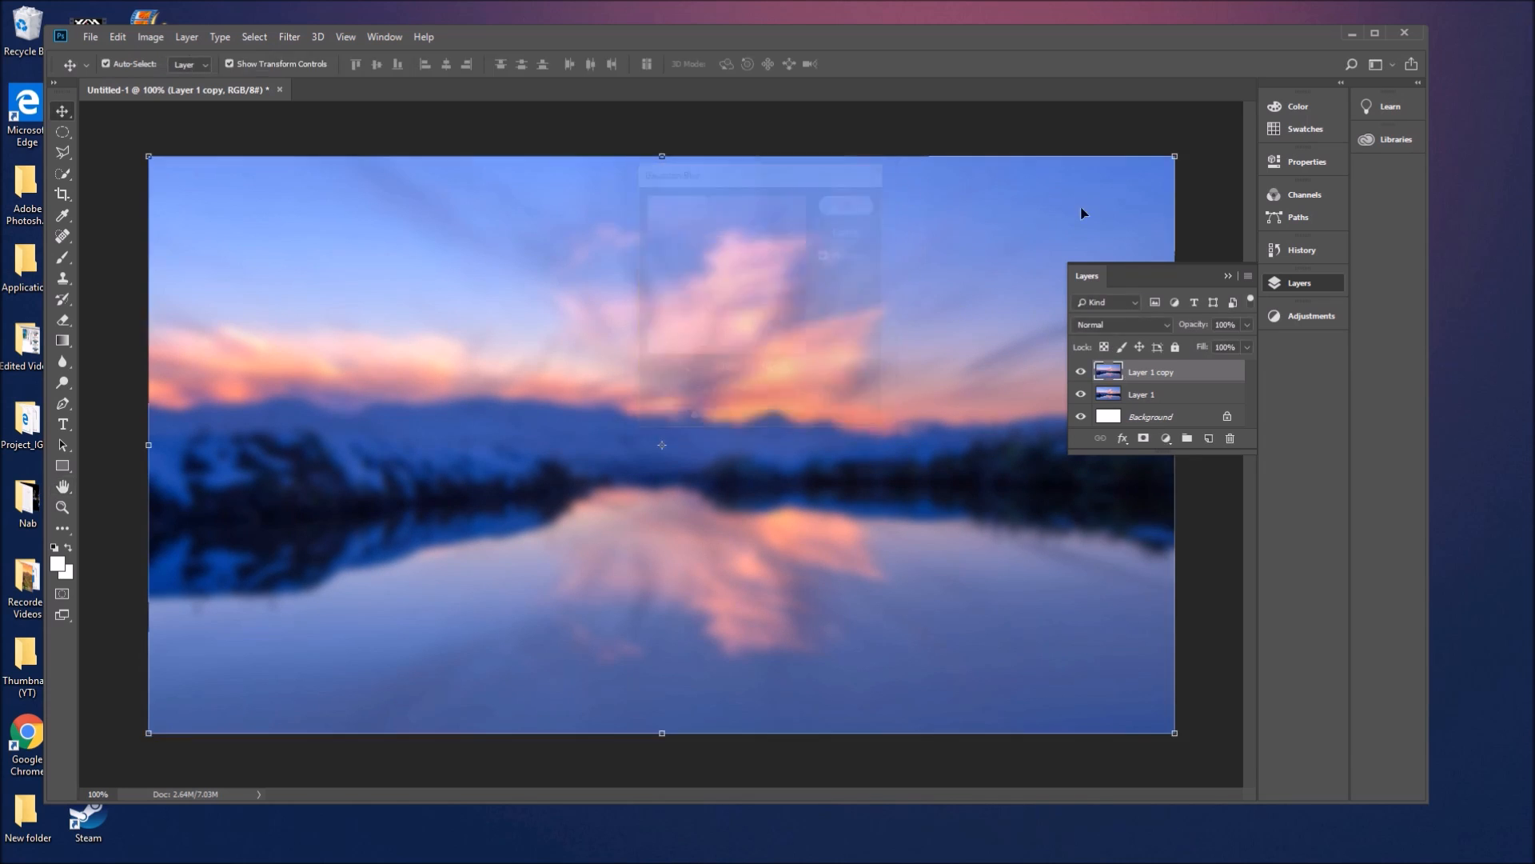
click(1303, 284)
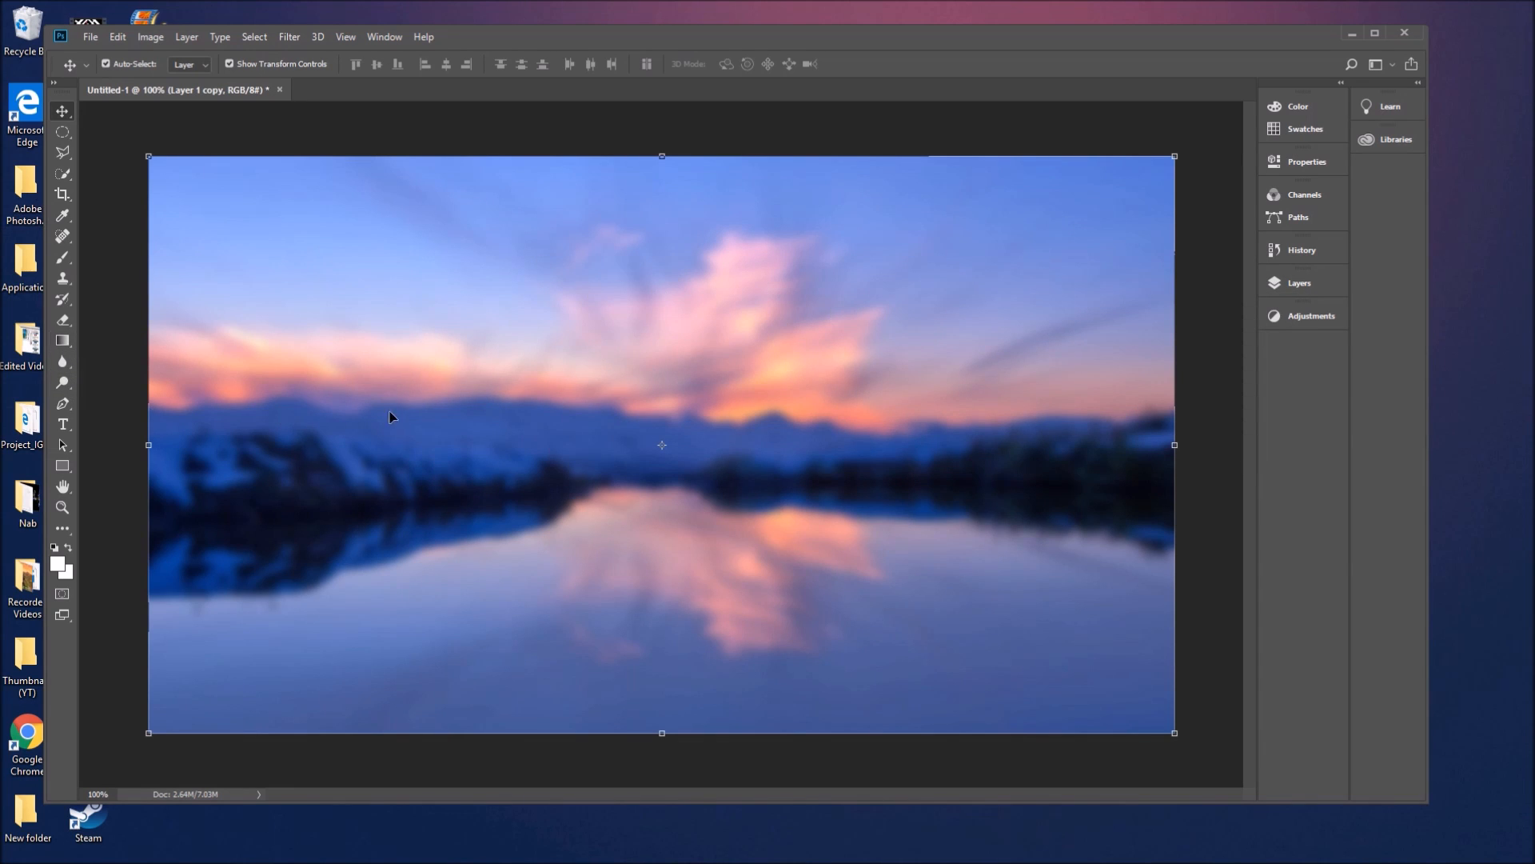
- Choose the Eraser tool with the 750 px hard round brush and set its hardness to 69%
click(64, 322)
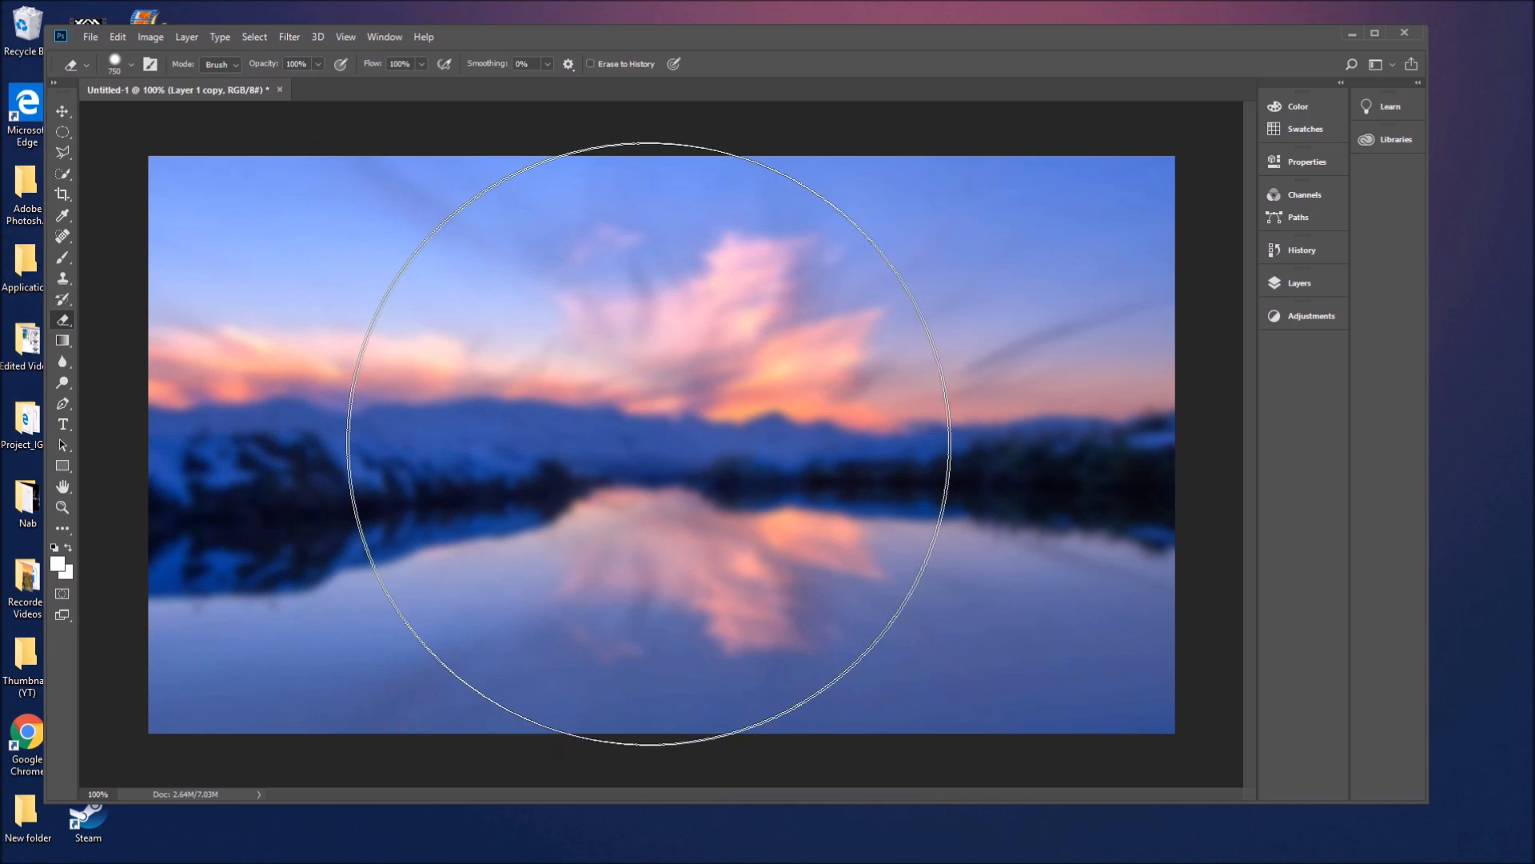
click(130, 66)
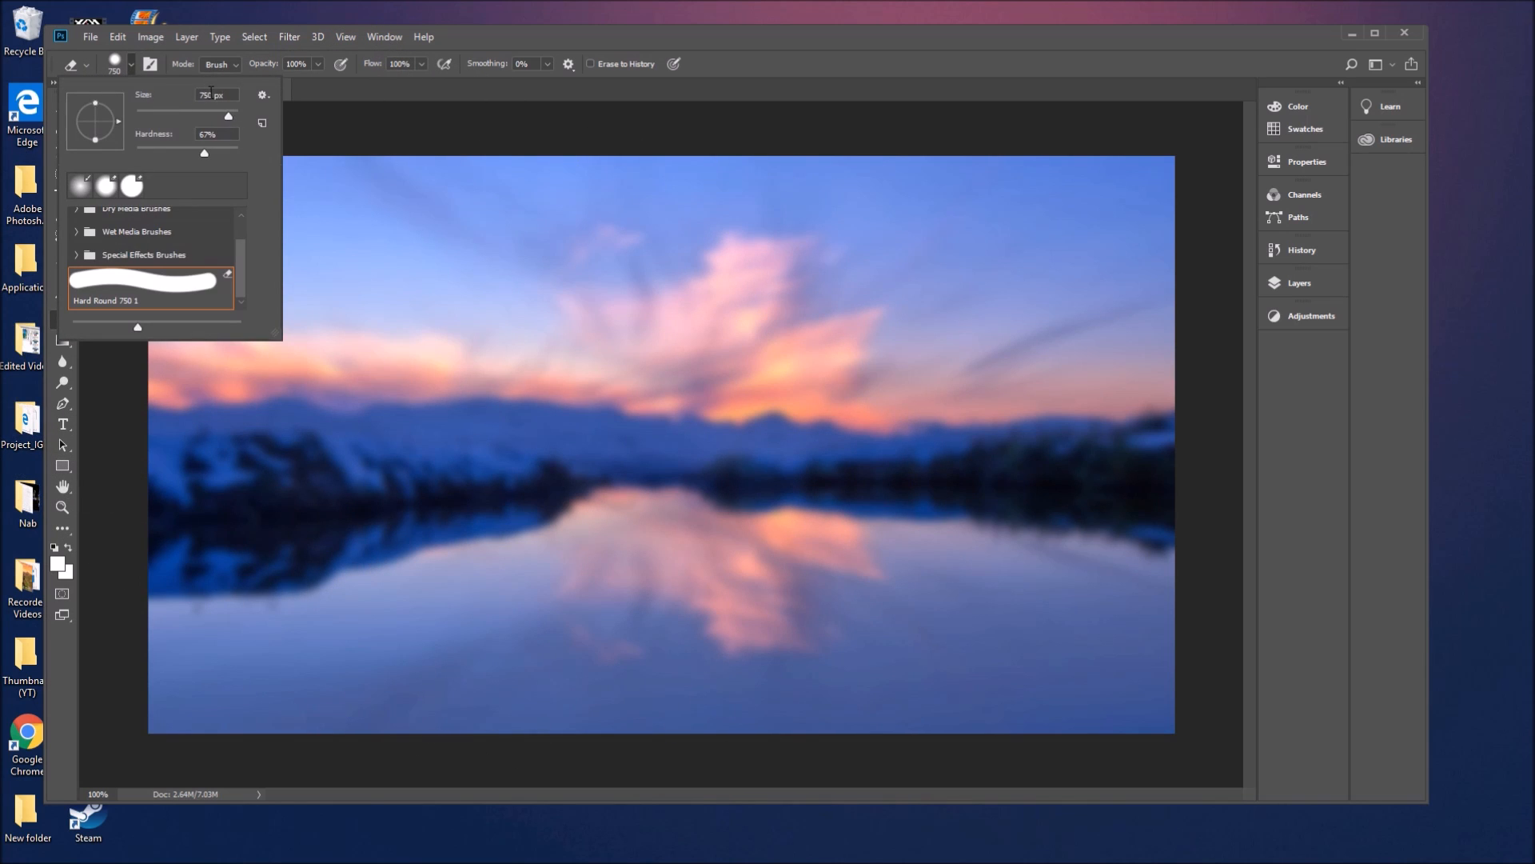
click(131, 61)
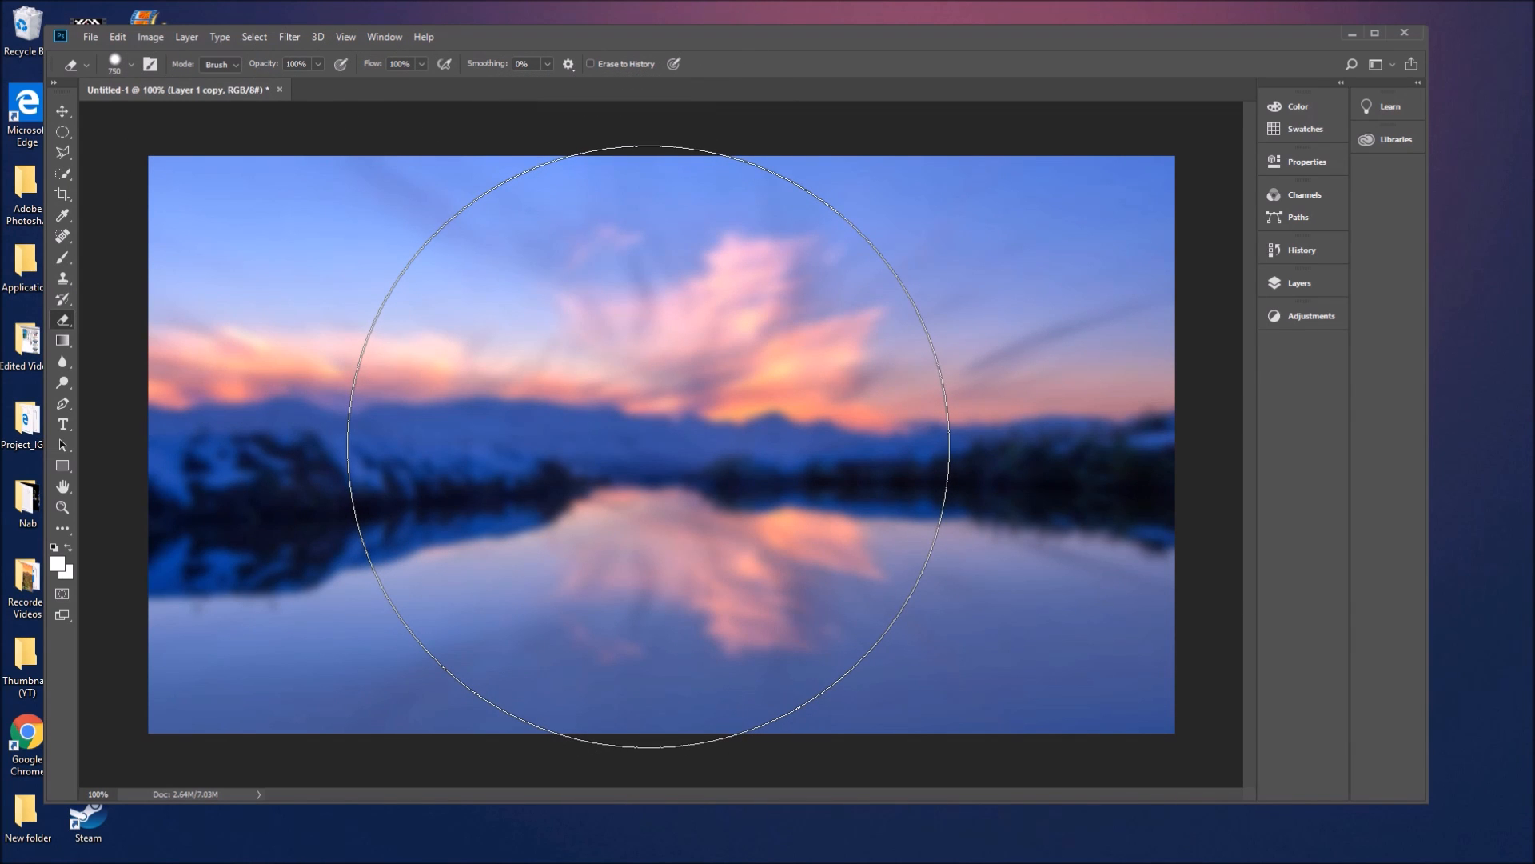
click(131, 64)
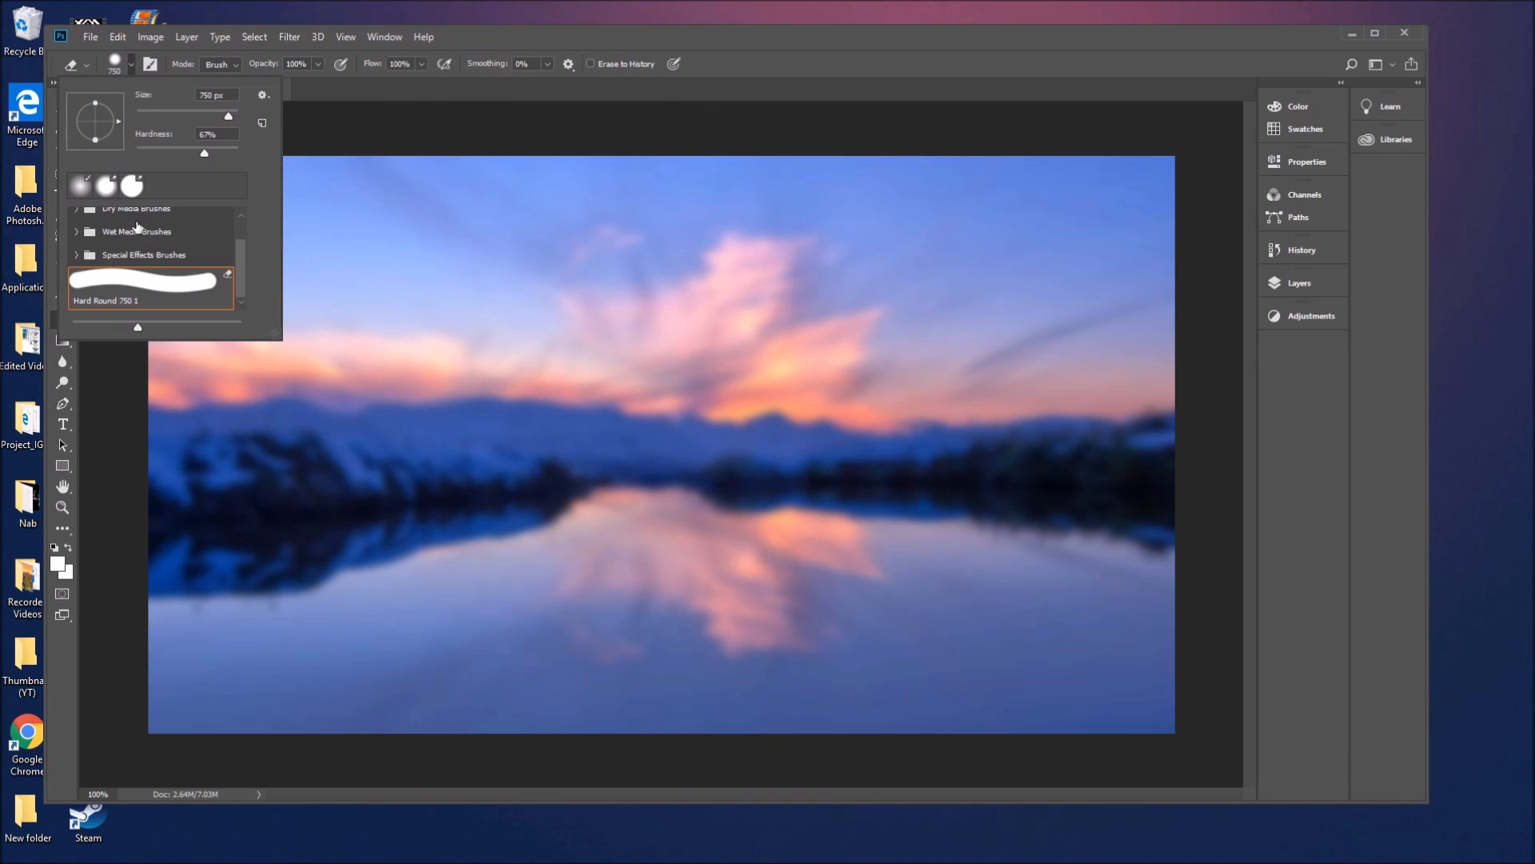
scroll(140, 240, up, 1)
scroll(141, 240, down, 1)
scroll(141, 240, up, 1)
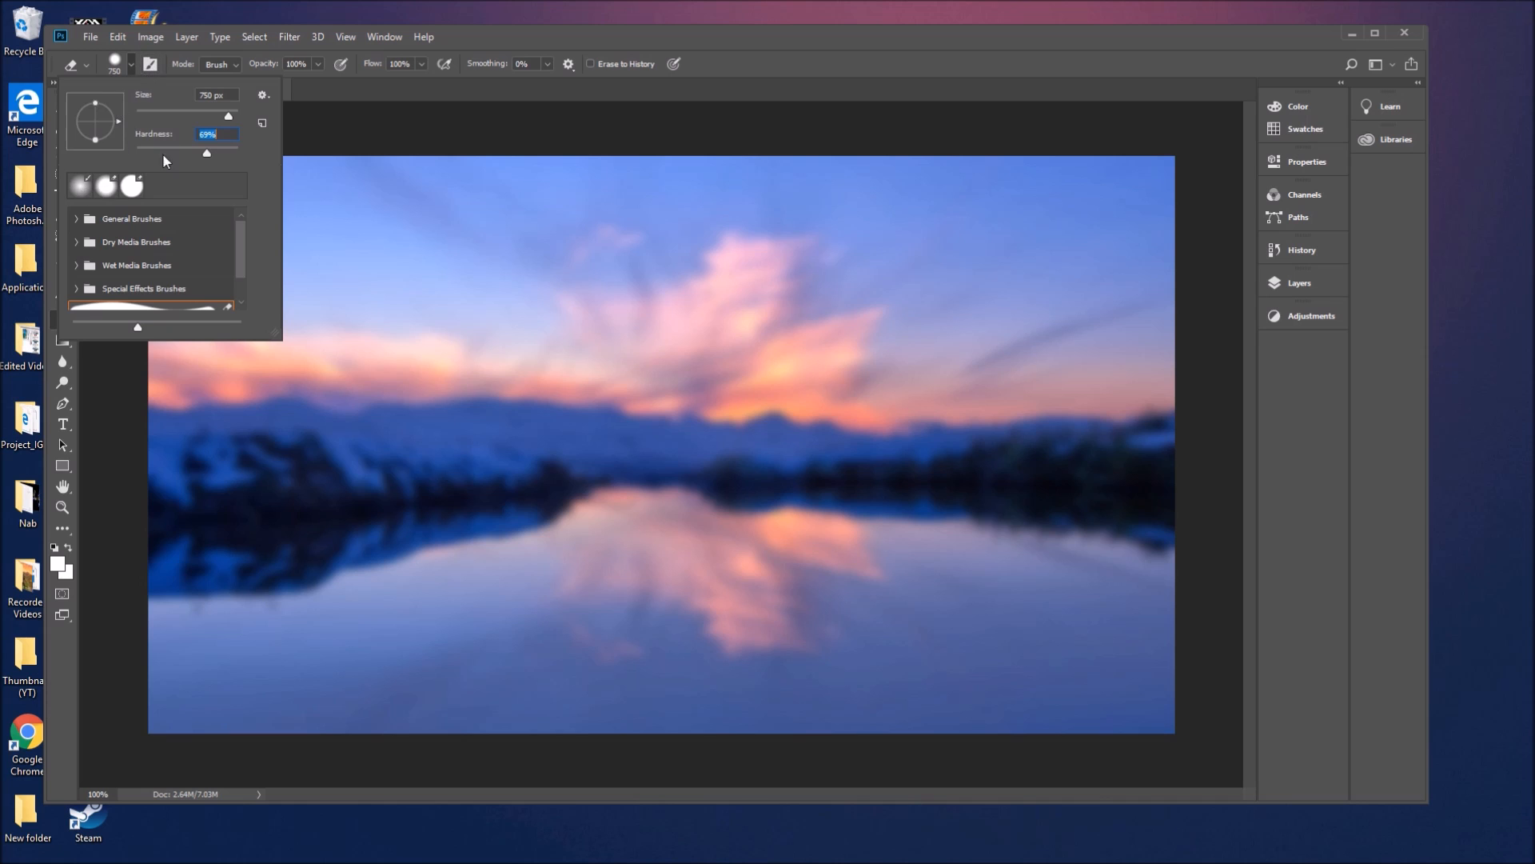
click(149, 64)
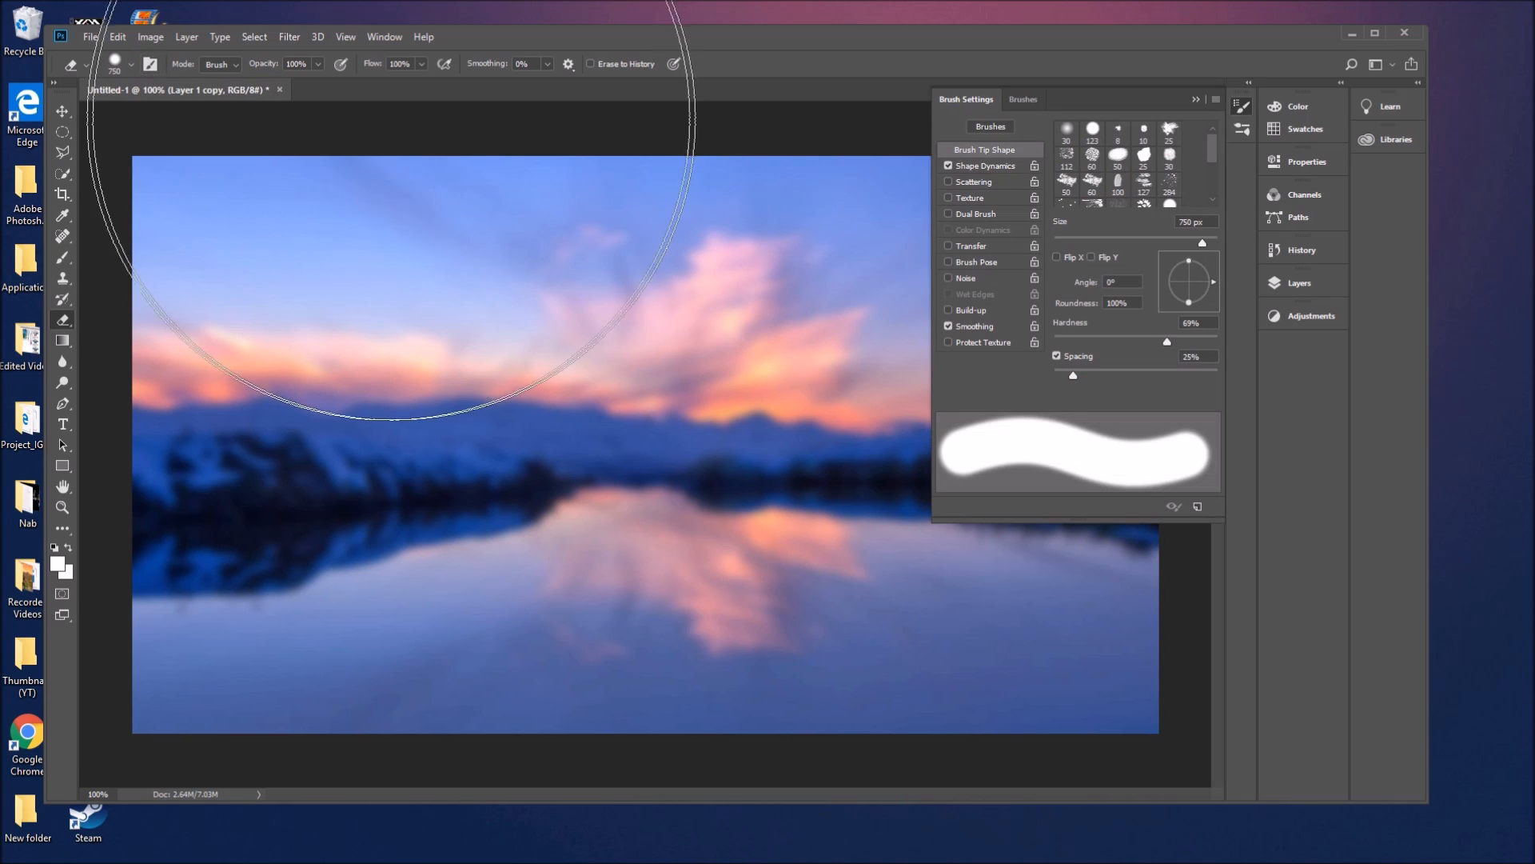
click(1235, 107)
click(115, 64)
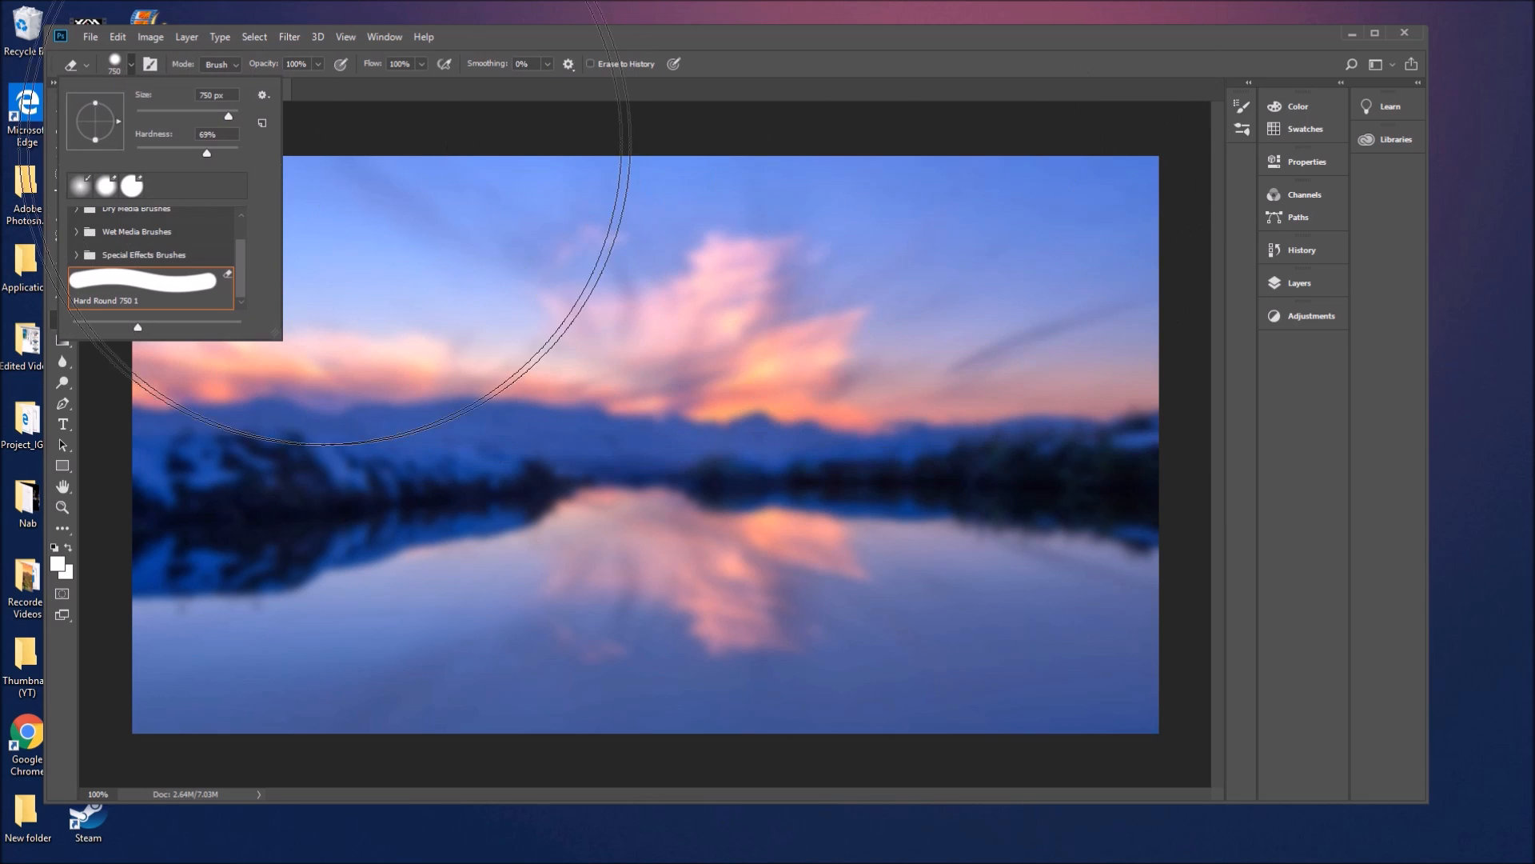
scroll(119, 231, up, 2)
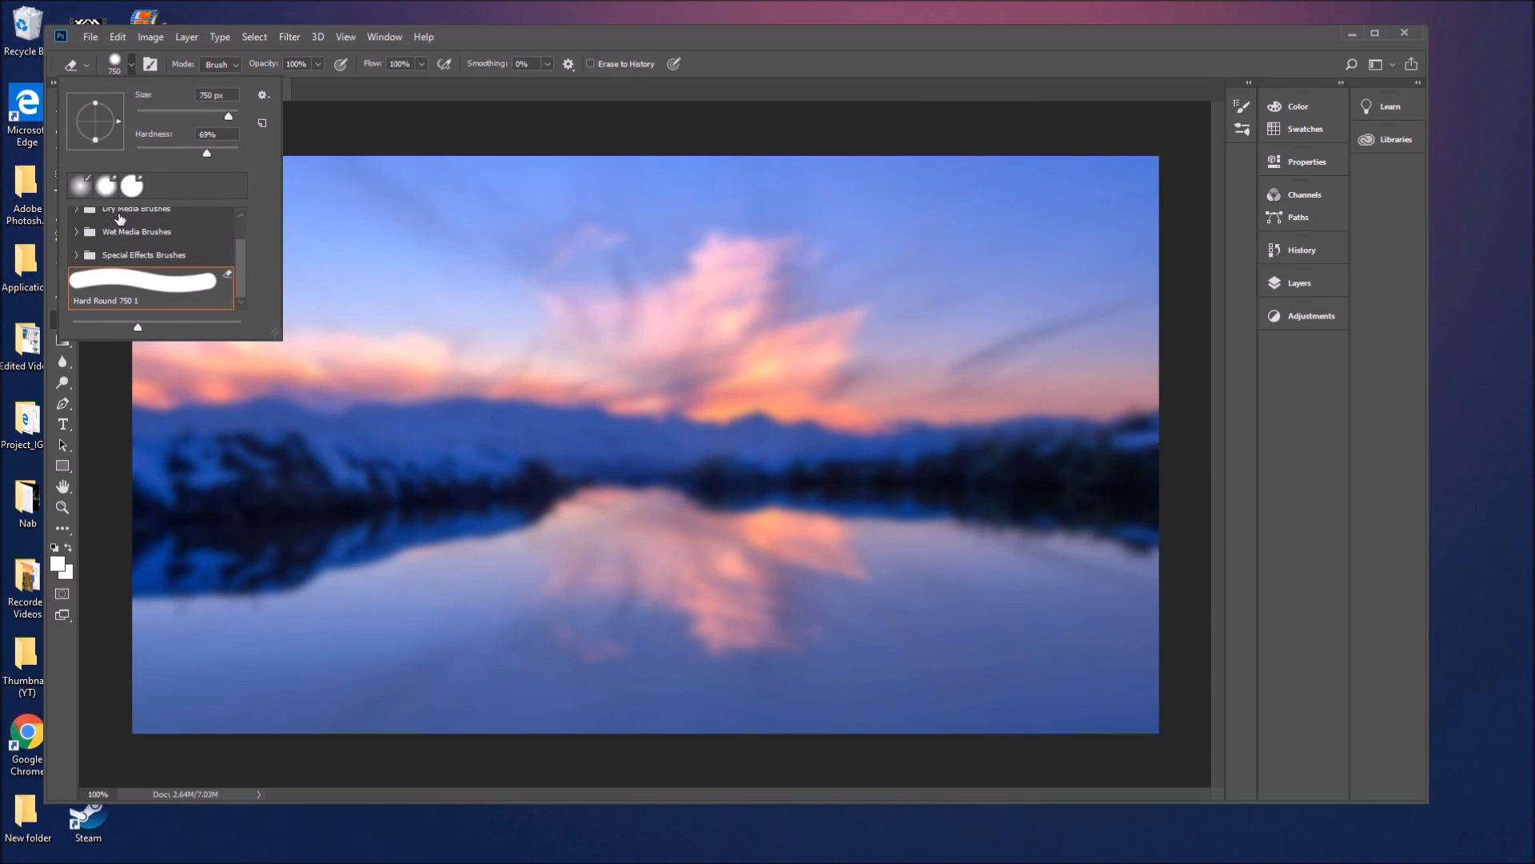
click(123, 60)
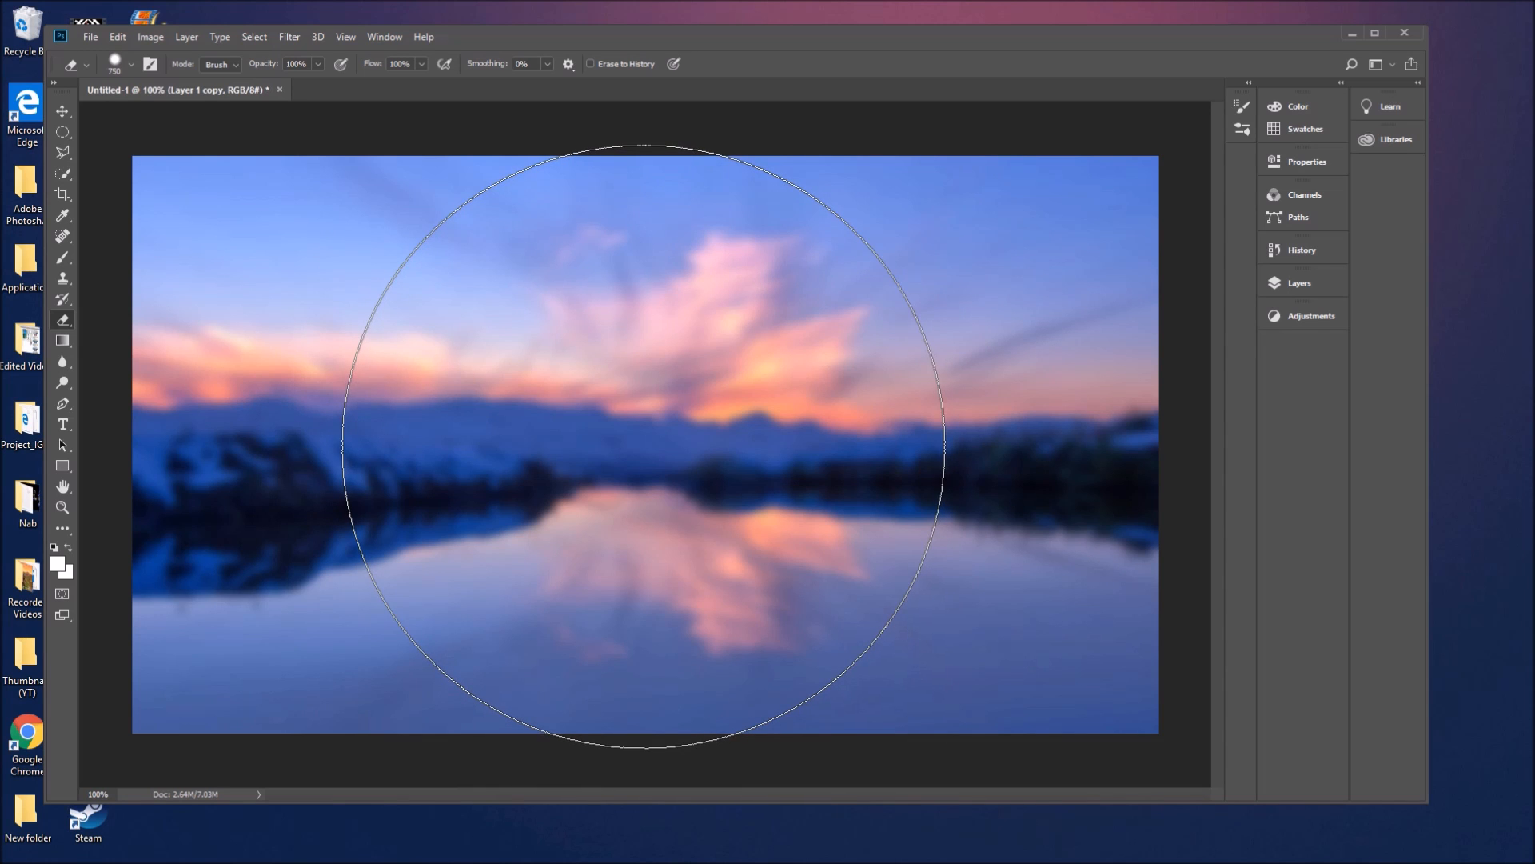
- Erase the centre of the blurred copy with one dab of the 750 px eraser, and hide the Move tool's transform controls
click(642, 446)
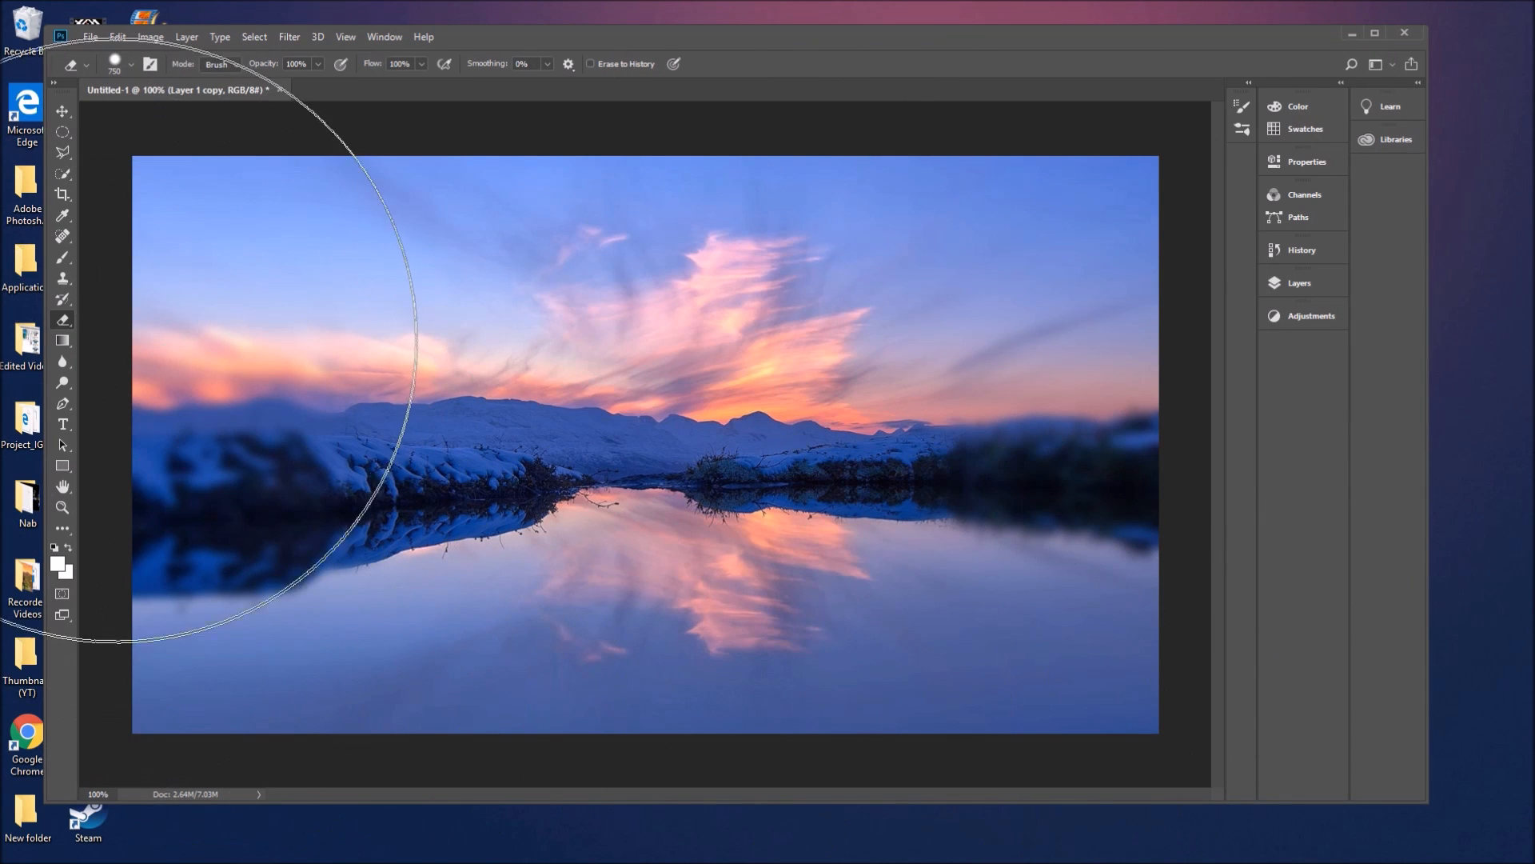
click(62, 111)
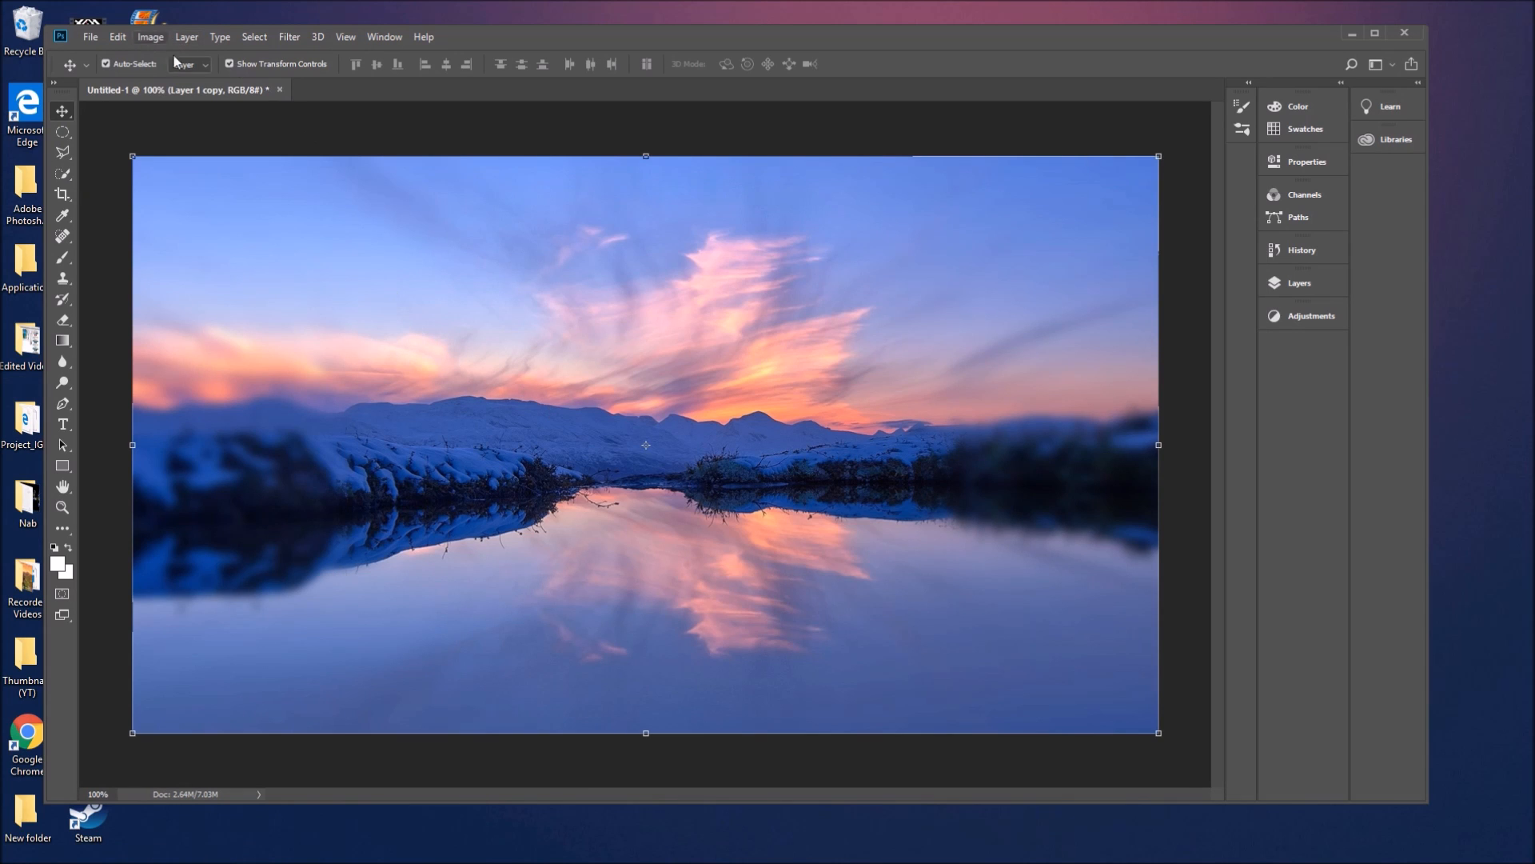
click(230, 64)
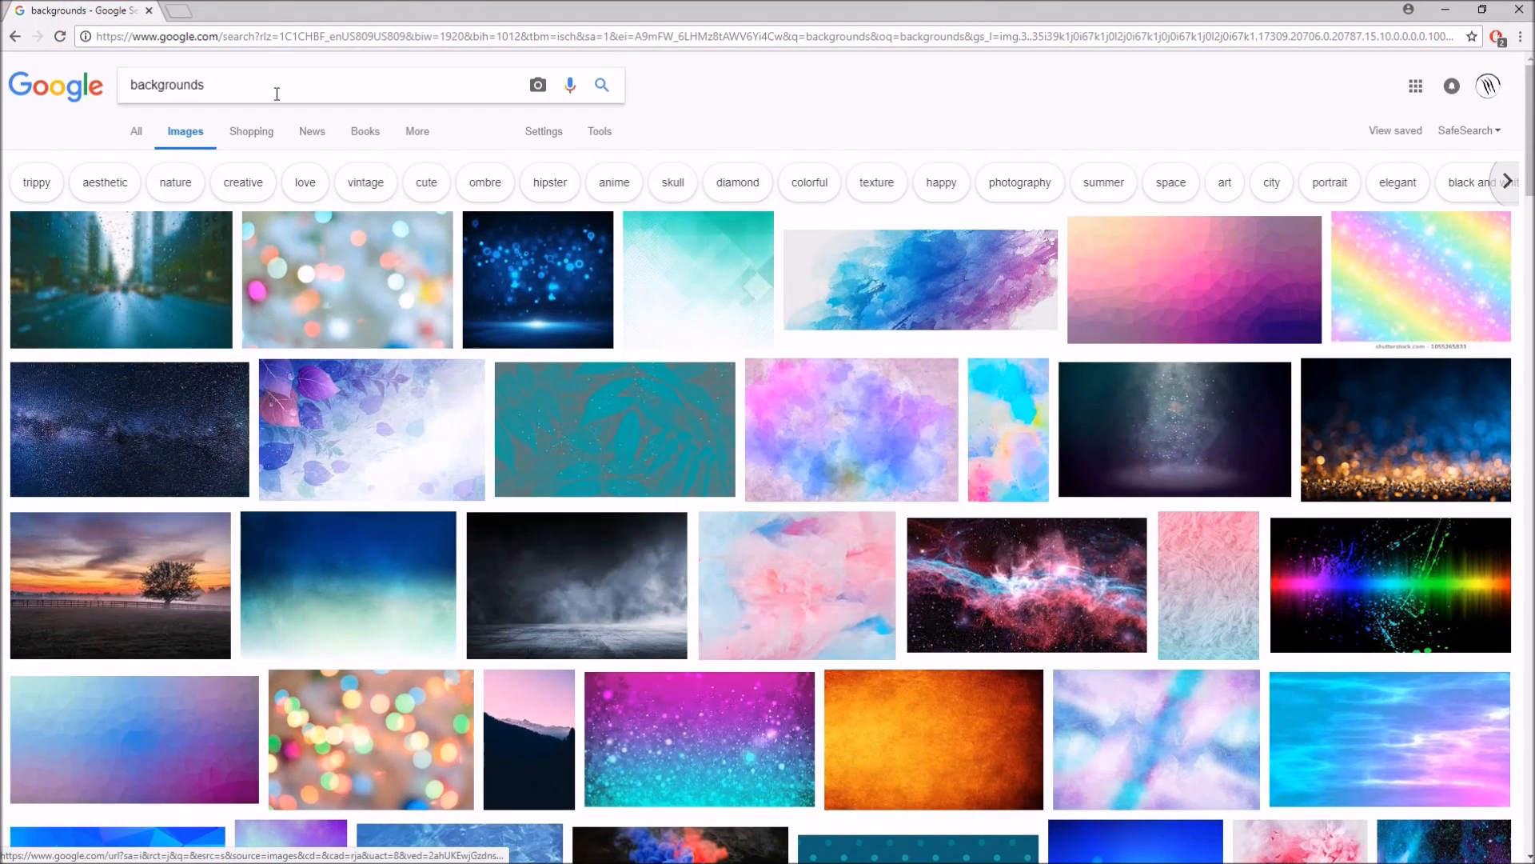
- Search Google Images for "monster legends voltaik png"
drag(274, 93, 89, 160)
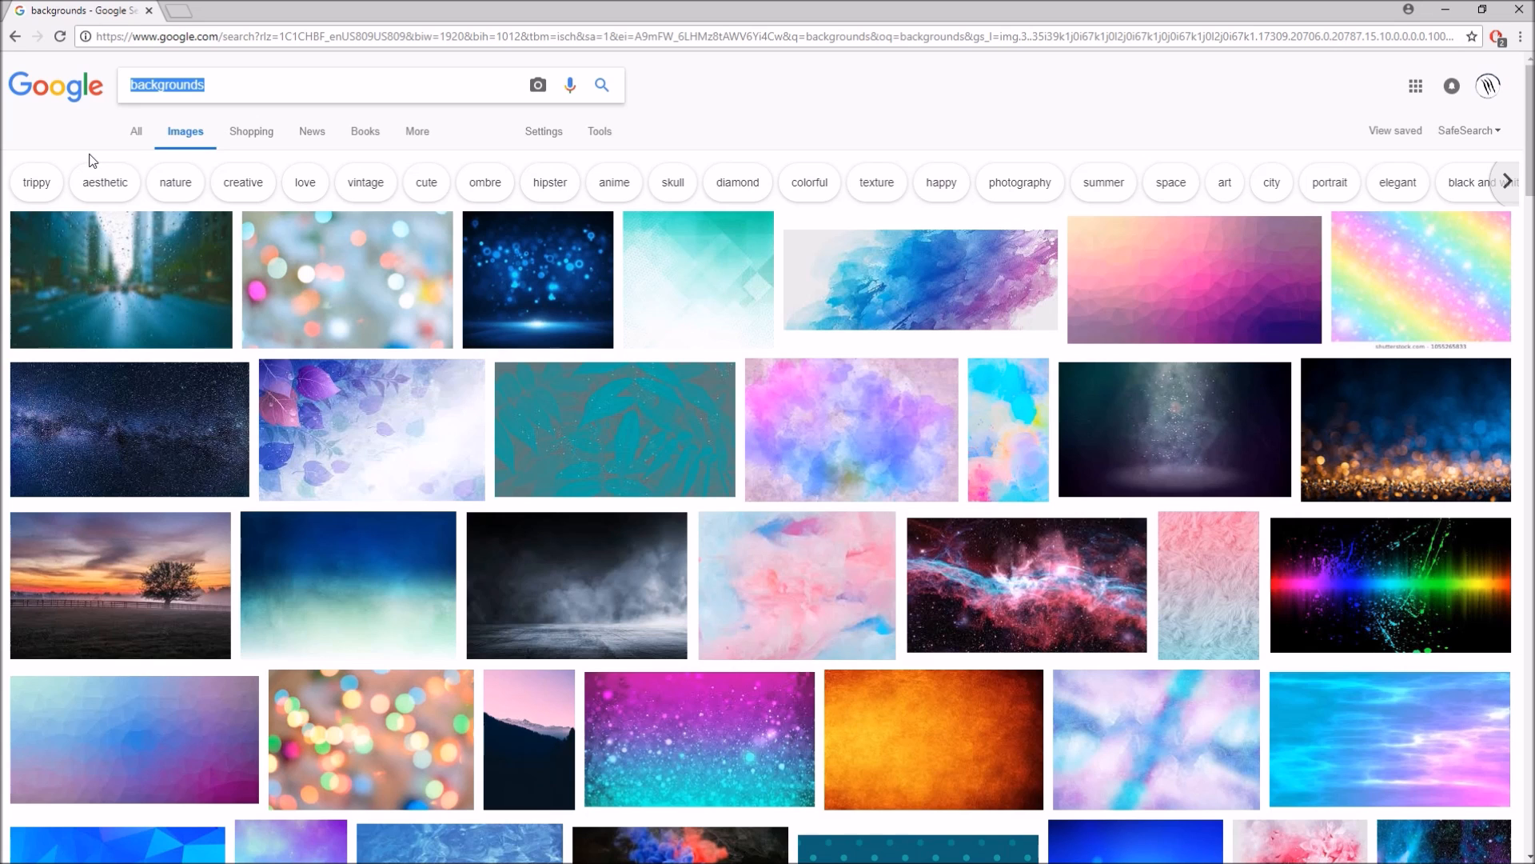
text(mon)
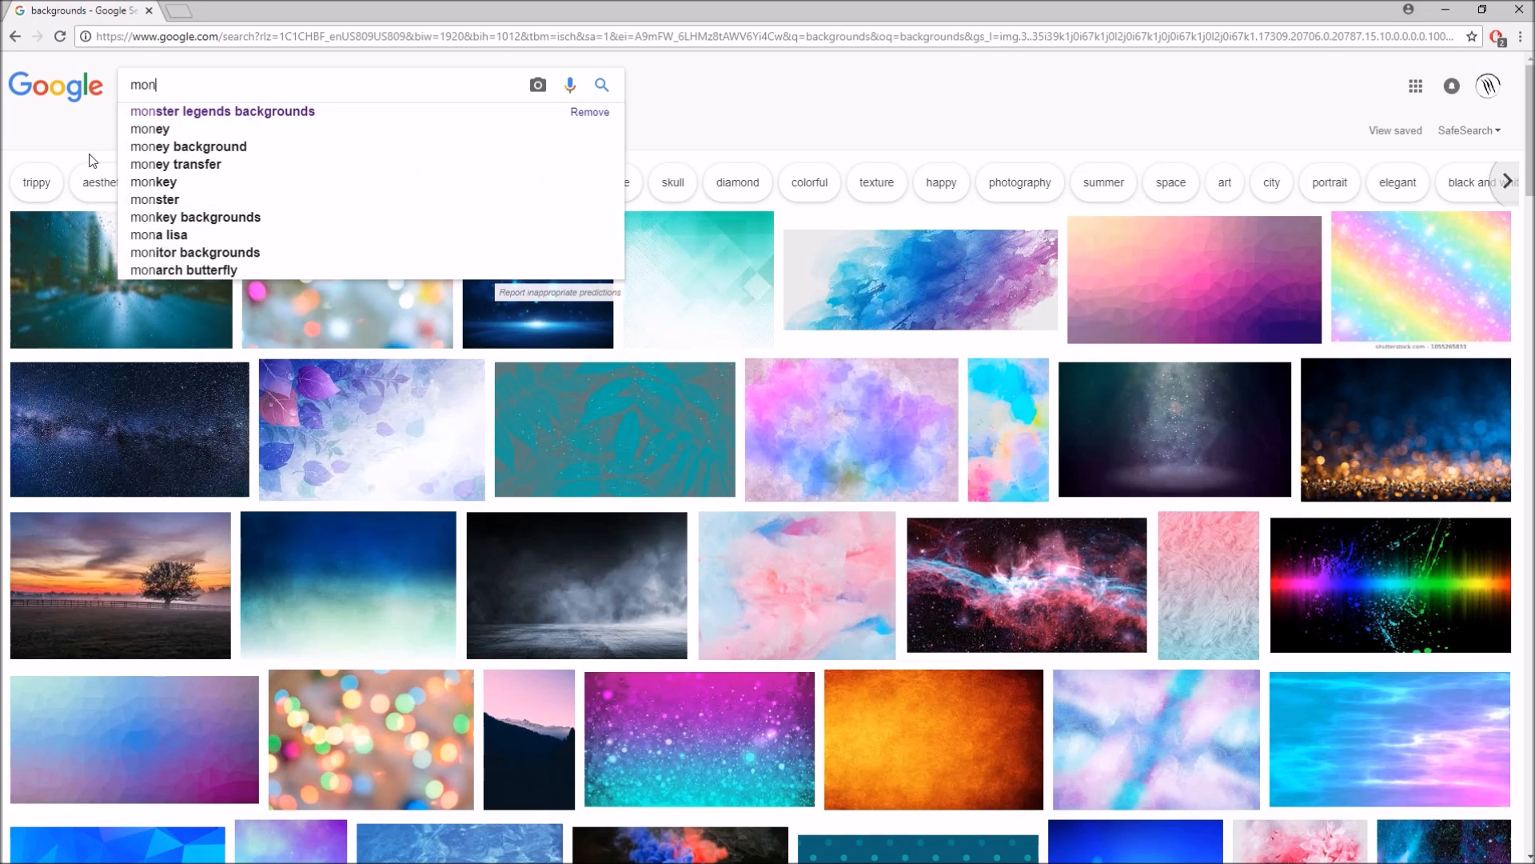
text(ster legend)
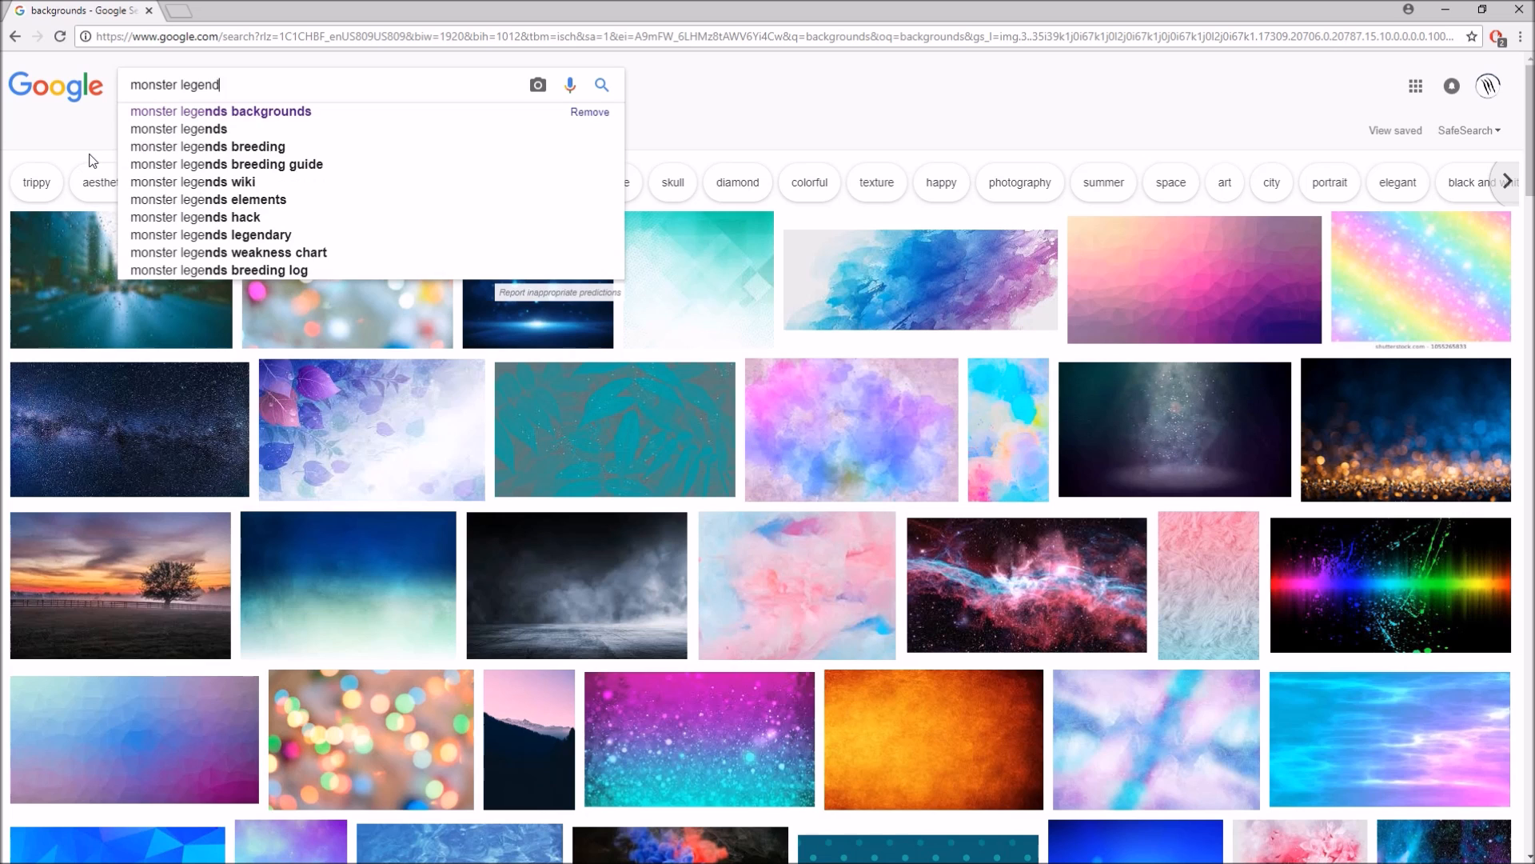
text(s voltaik)
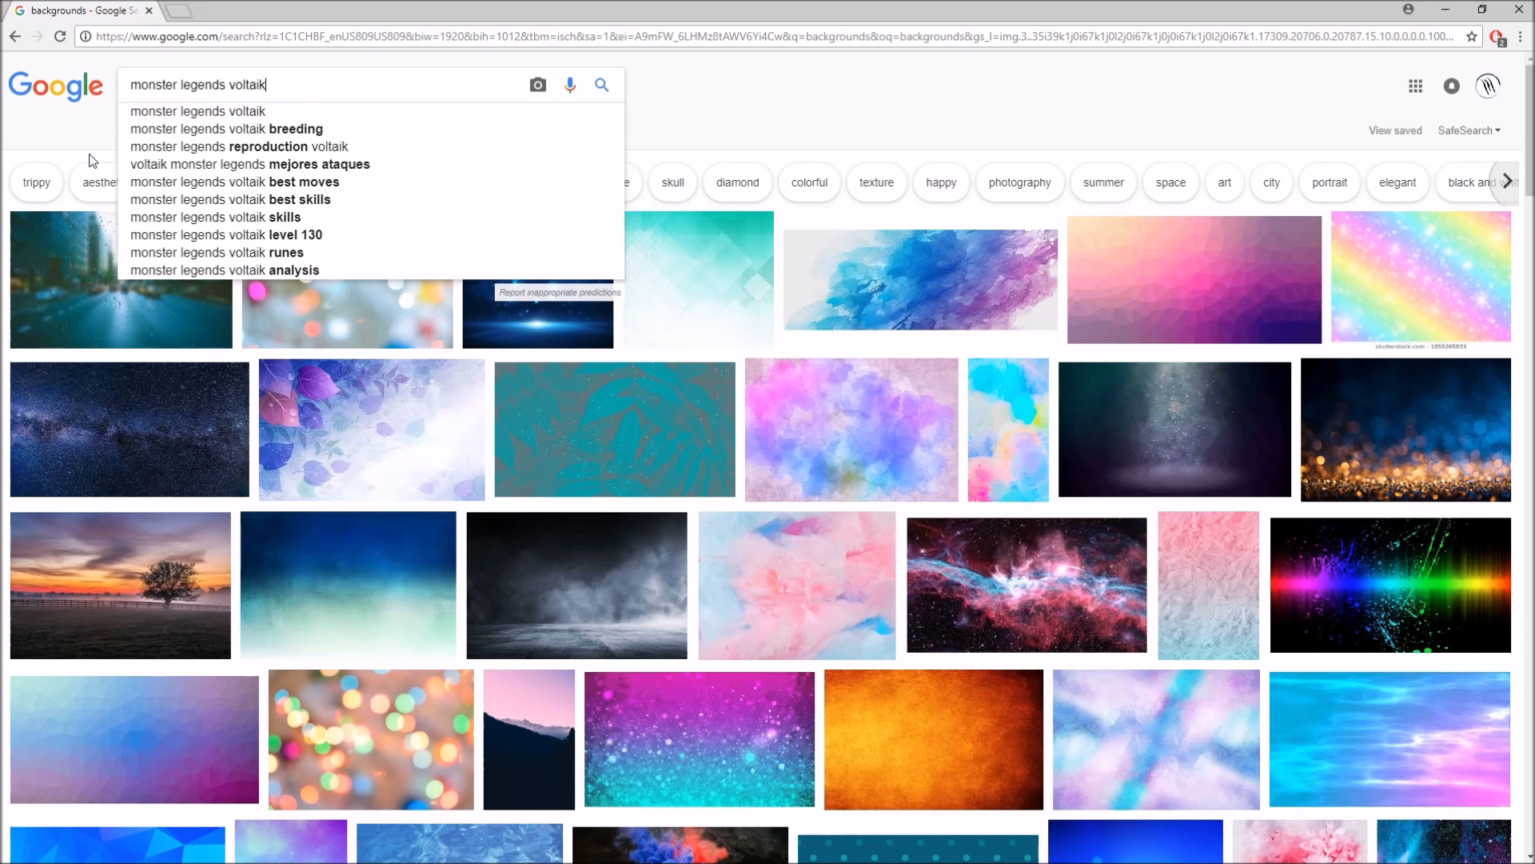
text( png)
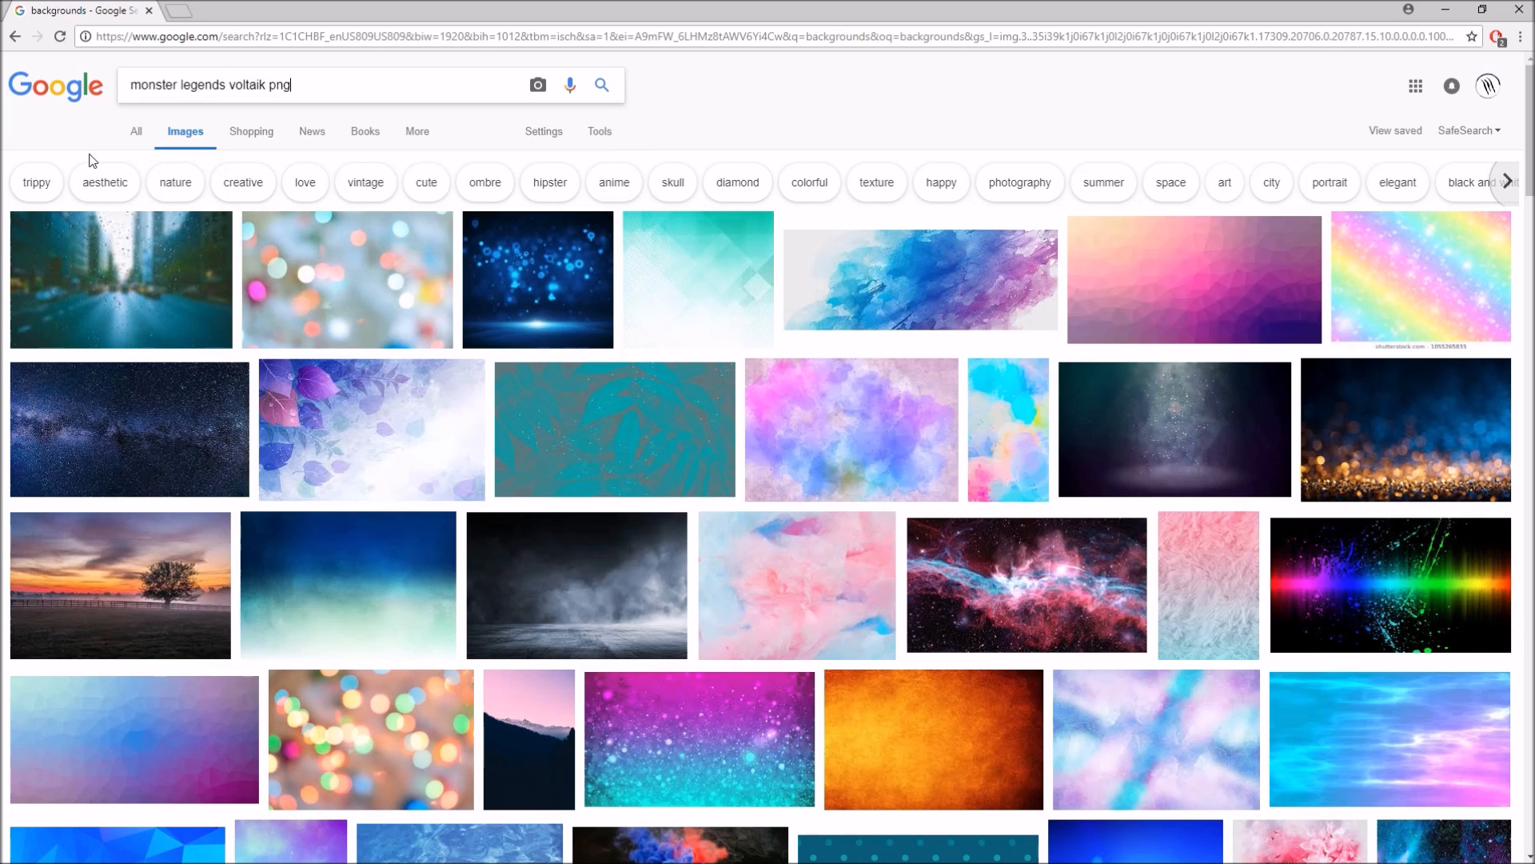
key(Return)
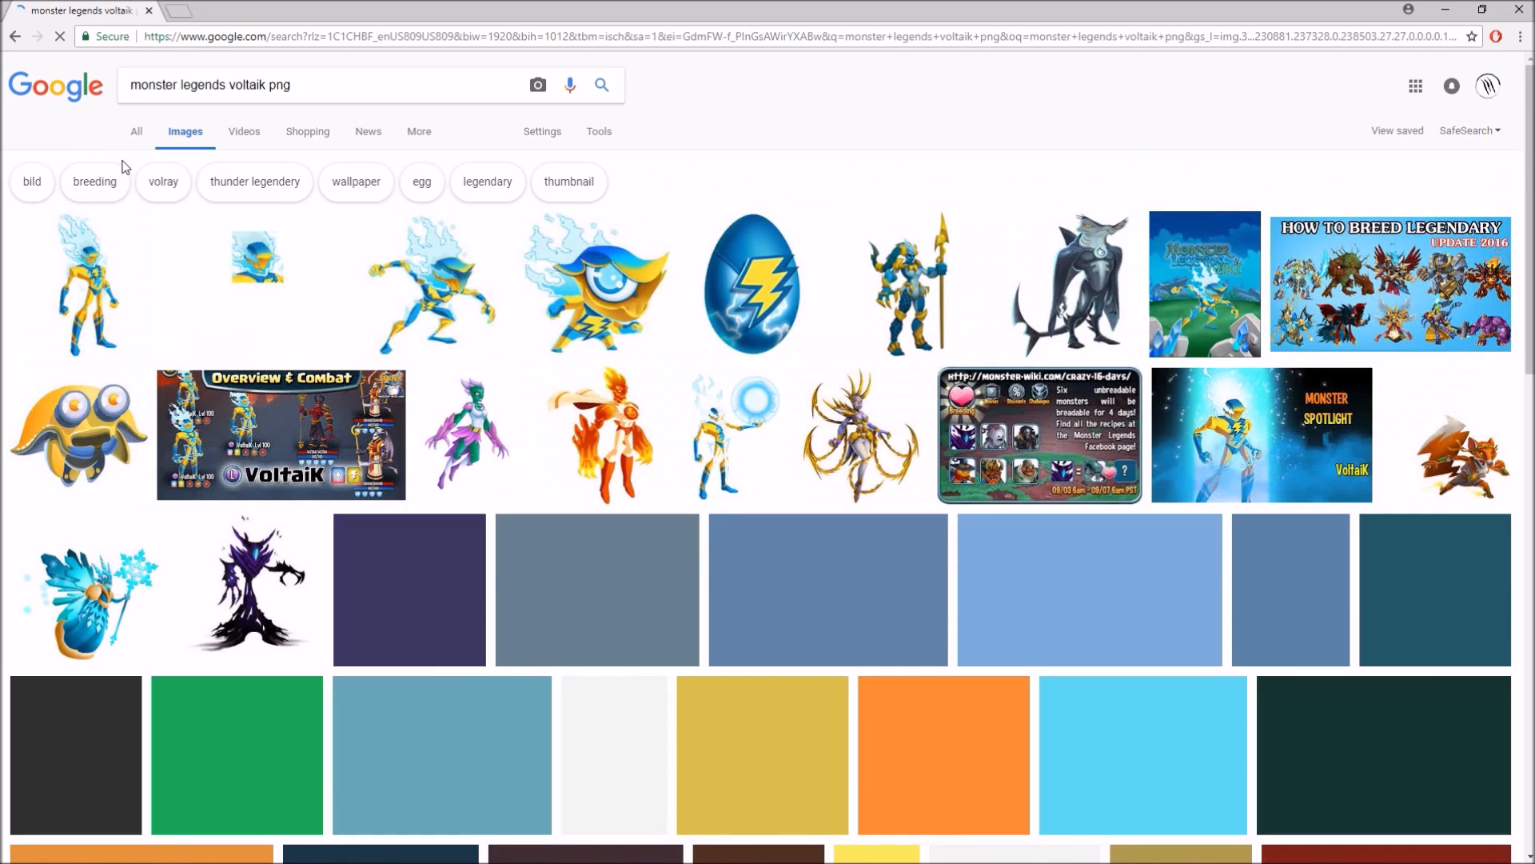
- Open the related picture of Voltaik holding a glowing orb and shrink the browser window to reveal the desktop
click(144, 278)
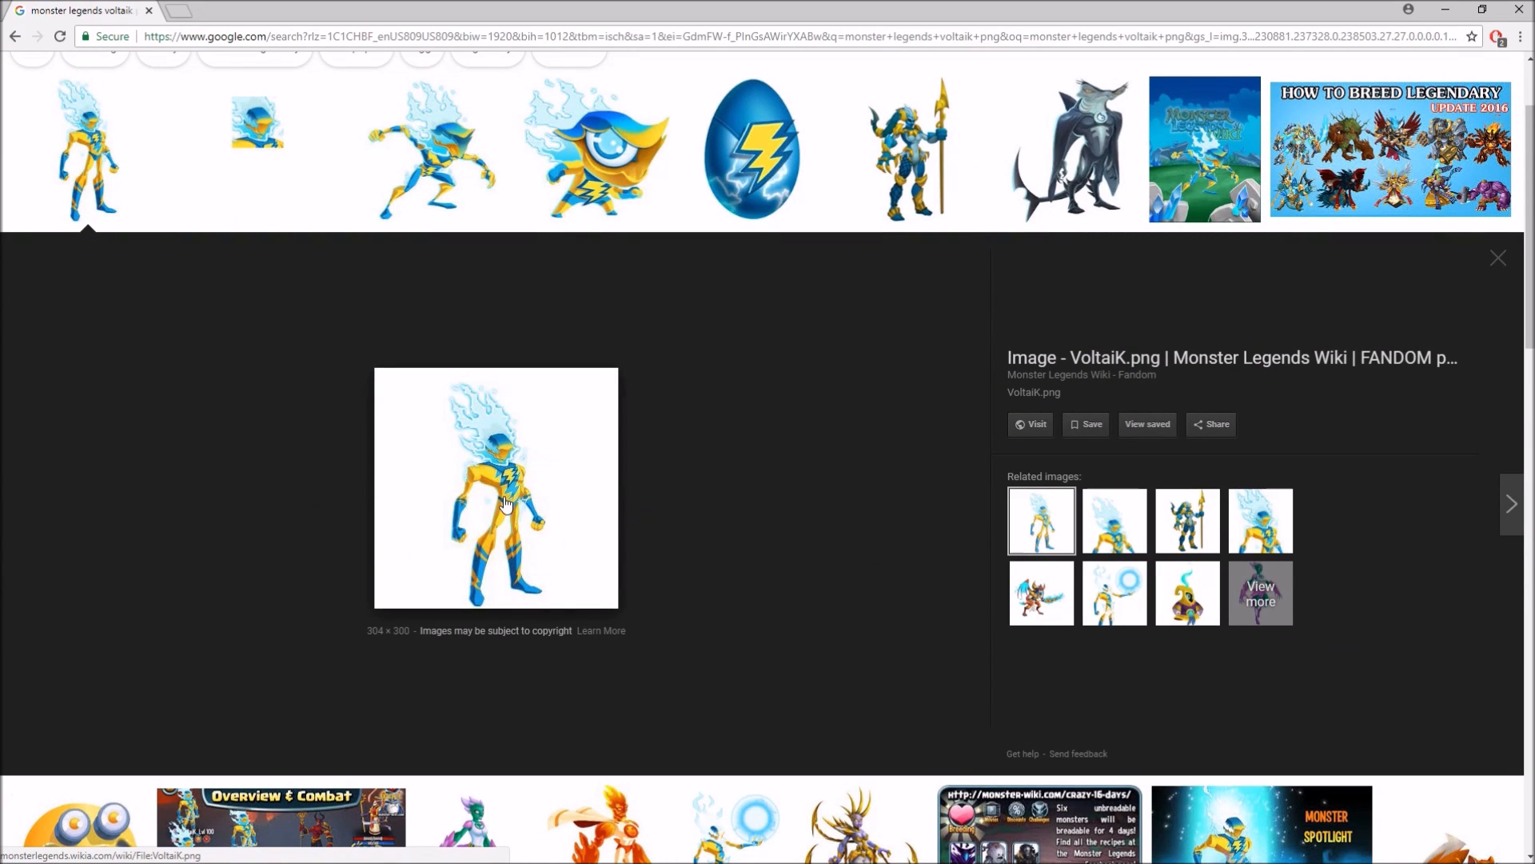
click(1129, 611)
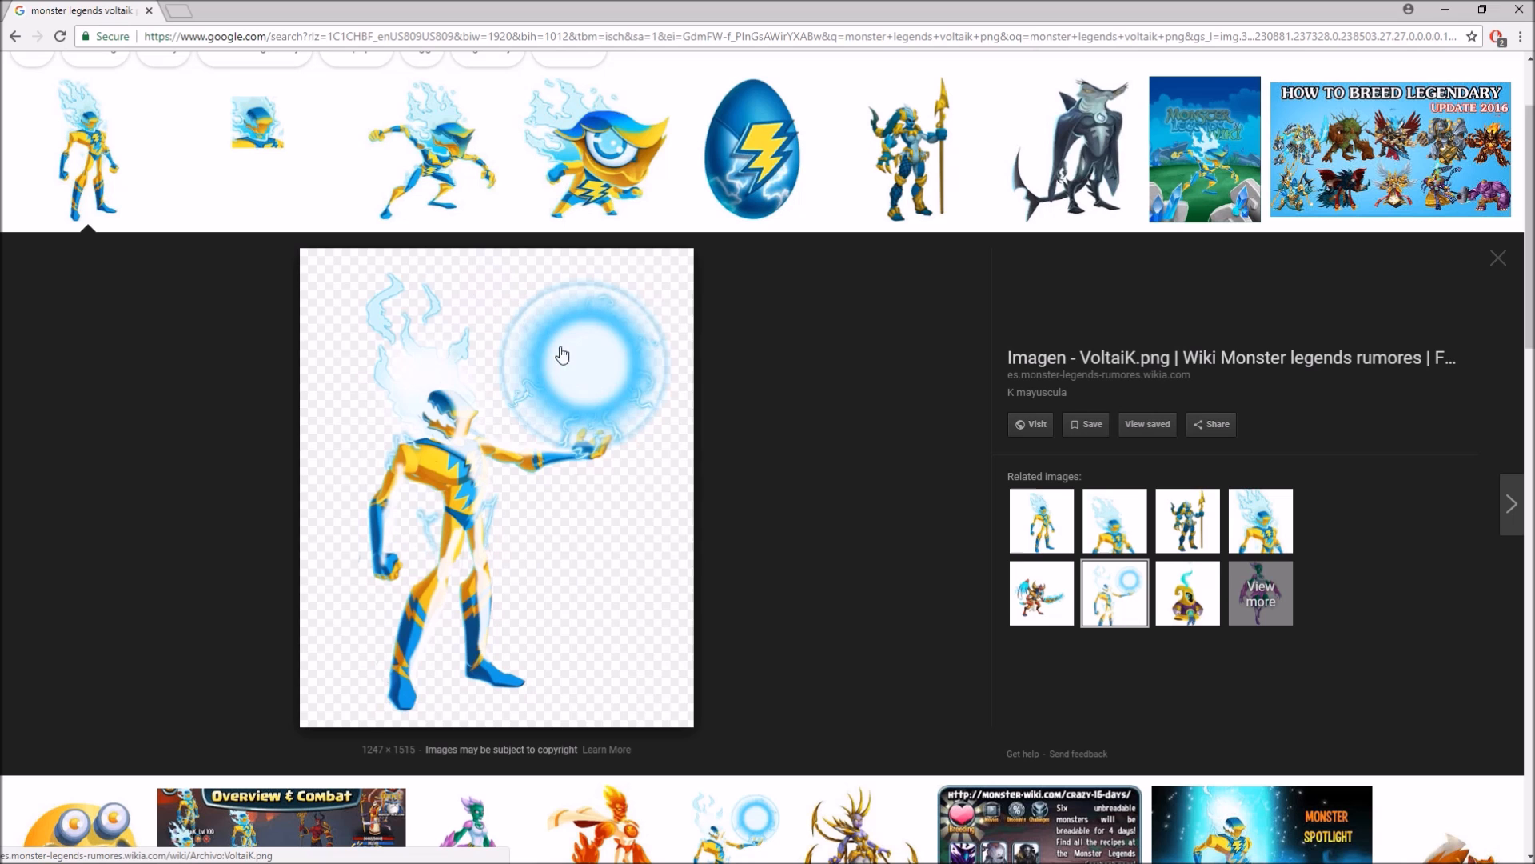
click(1482, 9)
- Try to copy the Voltaik picture straight from the browser onto the desktop
drag(377, 494, 1475, 128)
click(1284, 37)
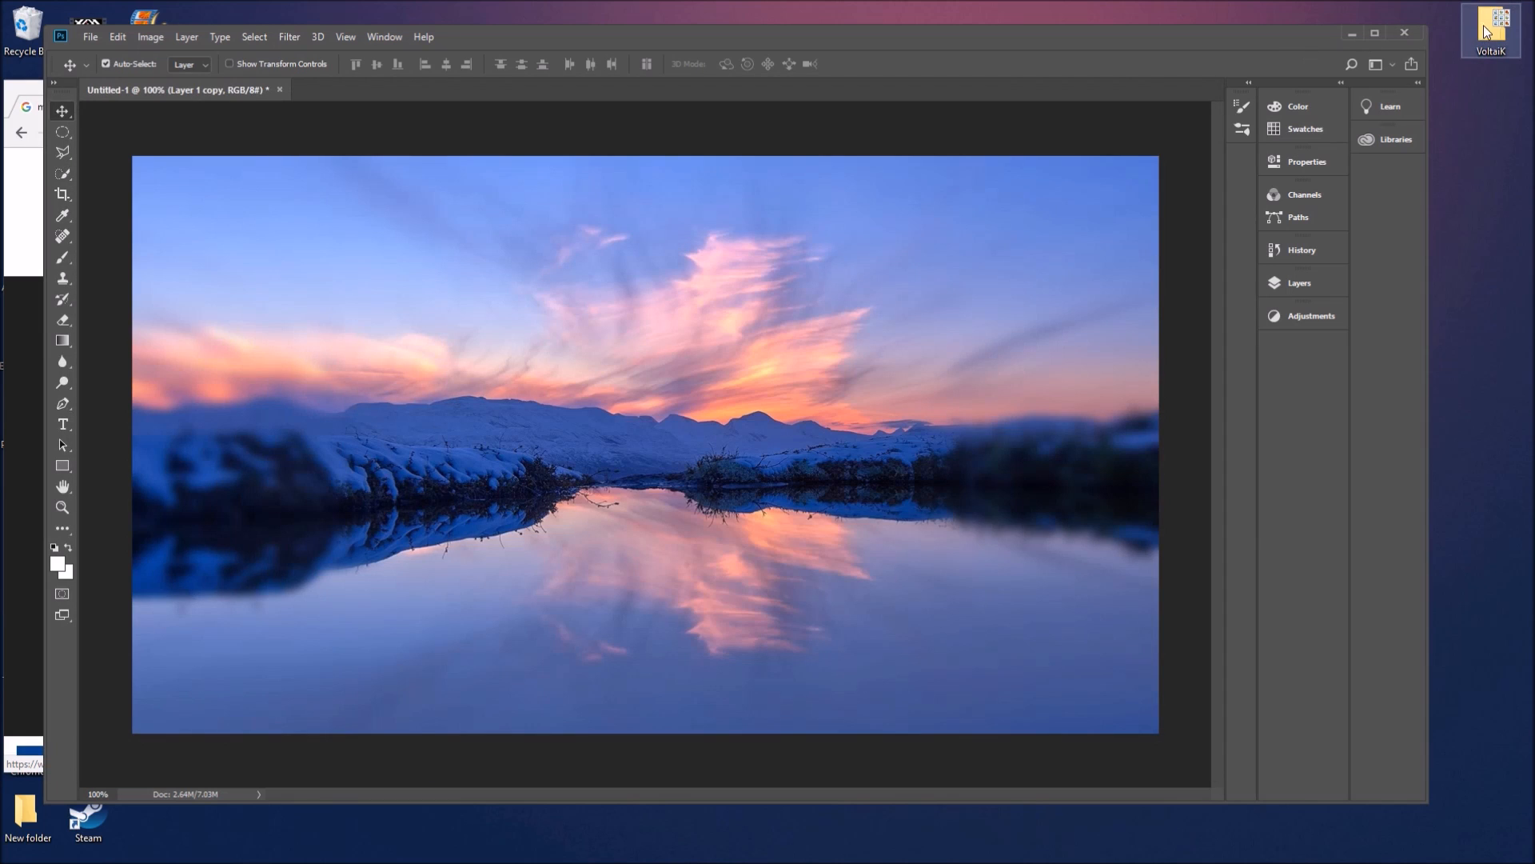
click(21, 637)
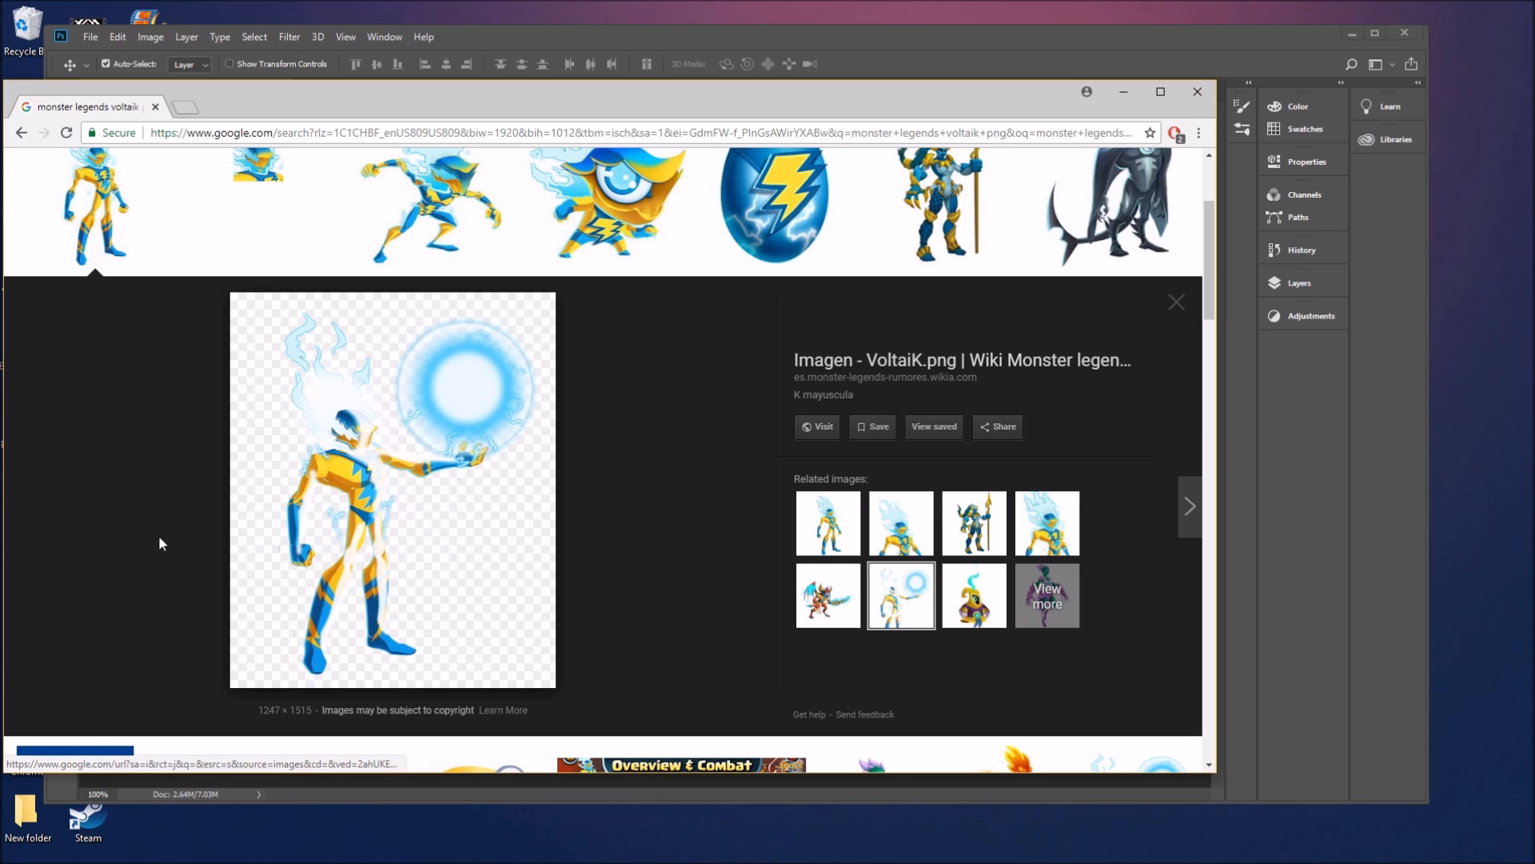
drag(514, 497, 1437, 152)
- Save the Voltaik picture to the Desktop as a PNG image named VoltaiK and minimise the browser
right_click(414, 433)
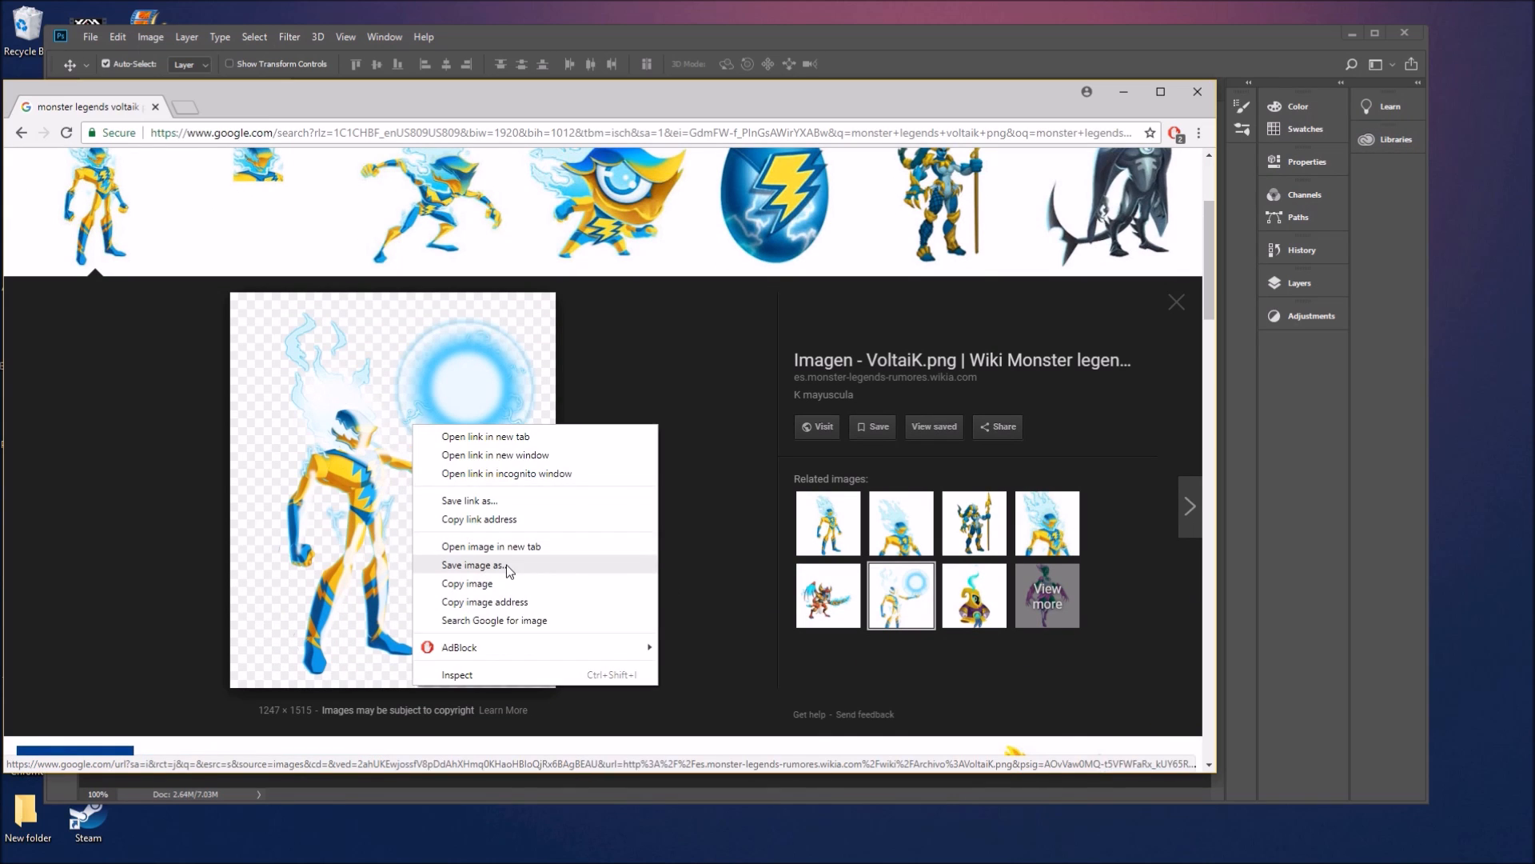
click(506, 564)
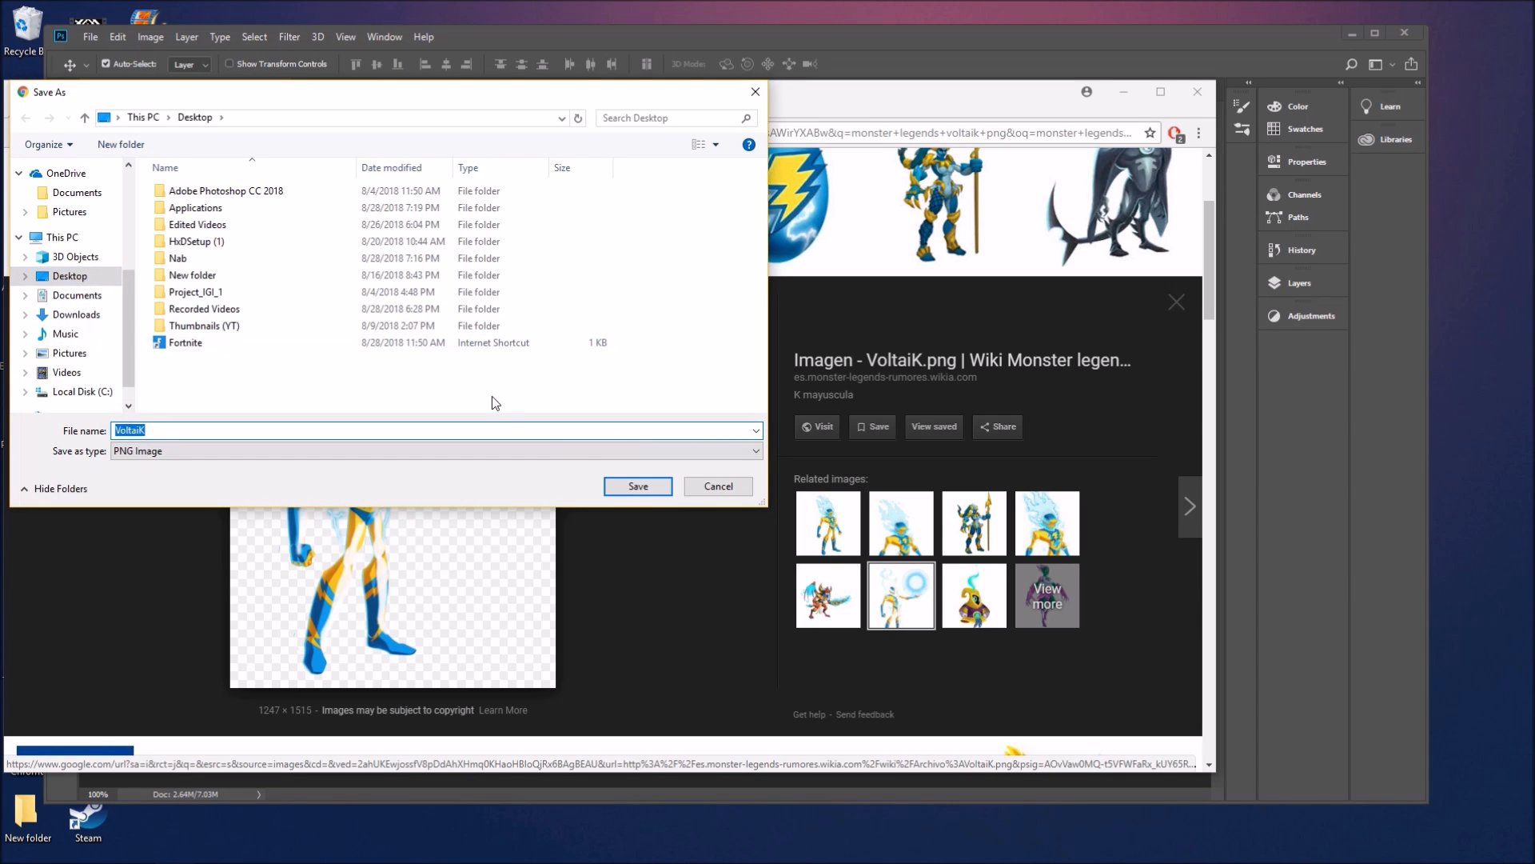
click(624, 488)
click(1124, 92)
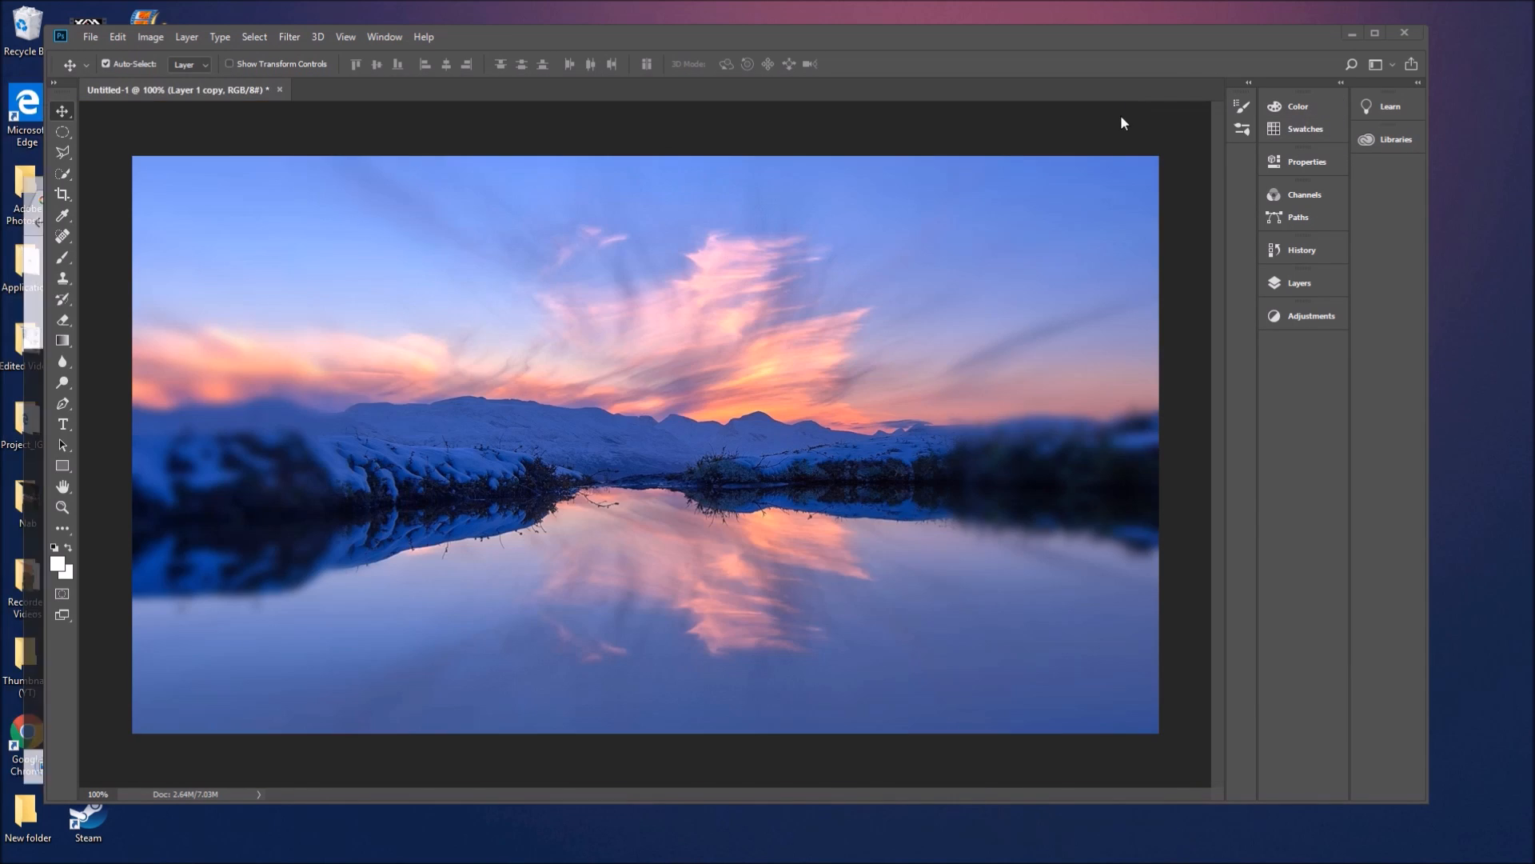
- Place the VoltaiK PNG as an embedded image, scaled to about 41% and shifted just right of the centre
click(91, 38)
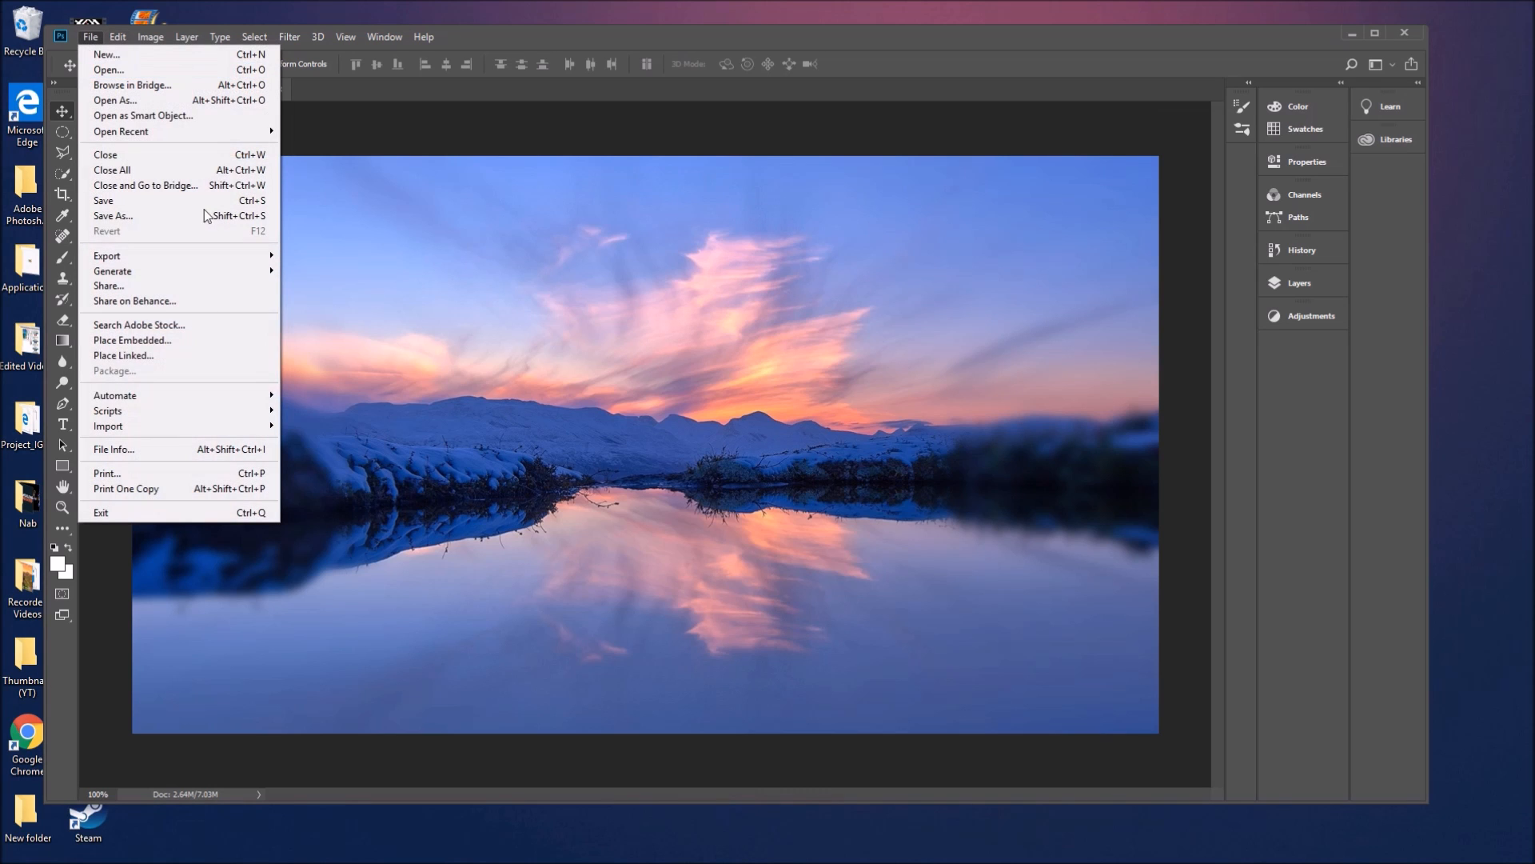
click(132, 341)
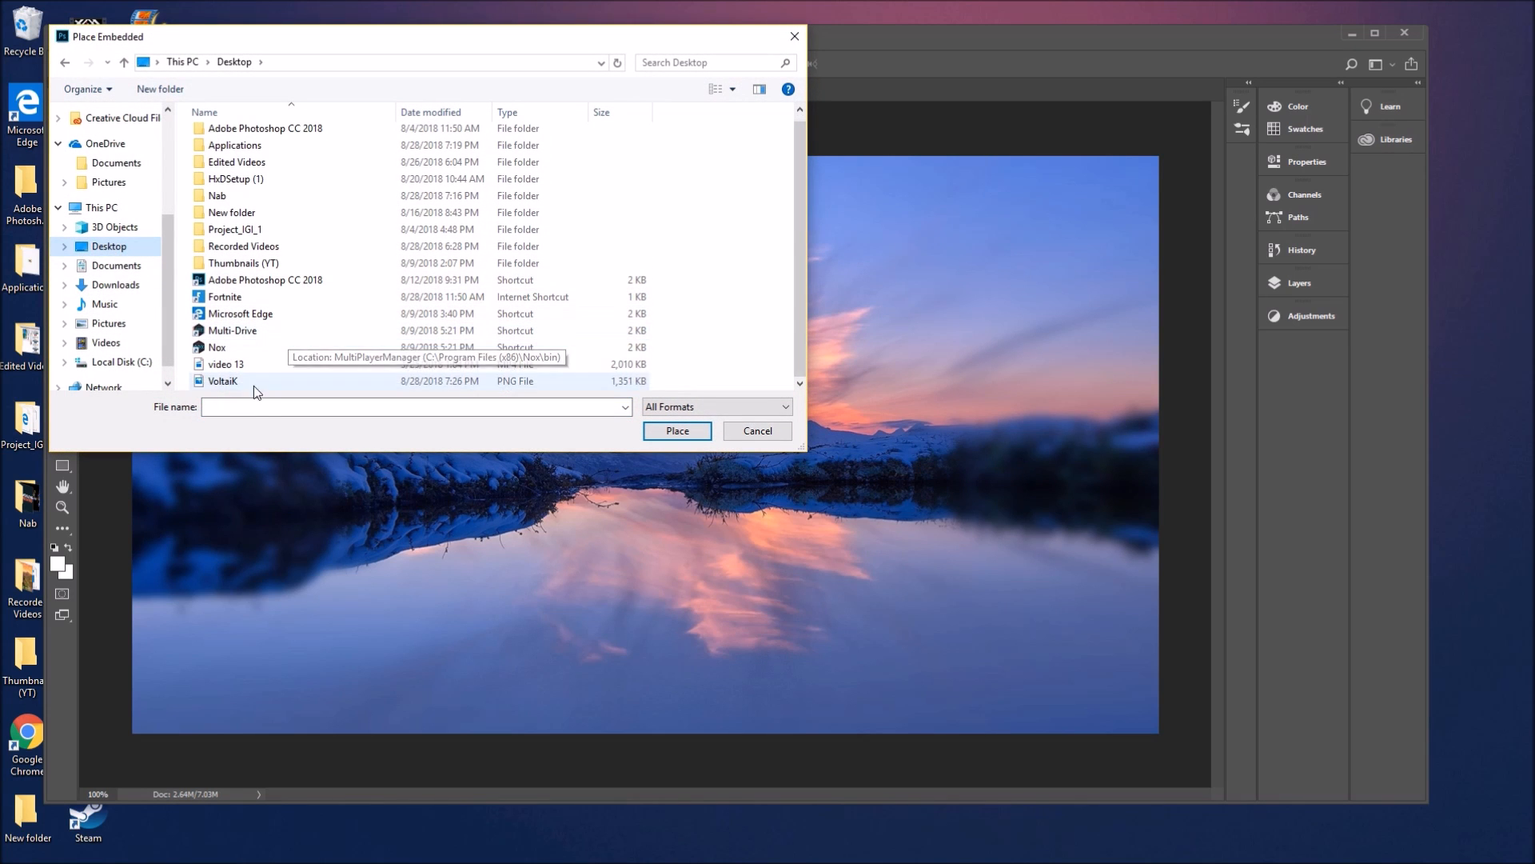
click(251, 382)
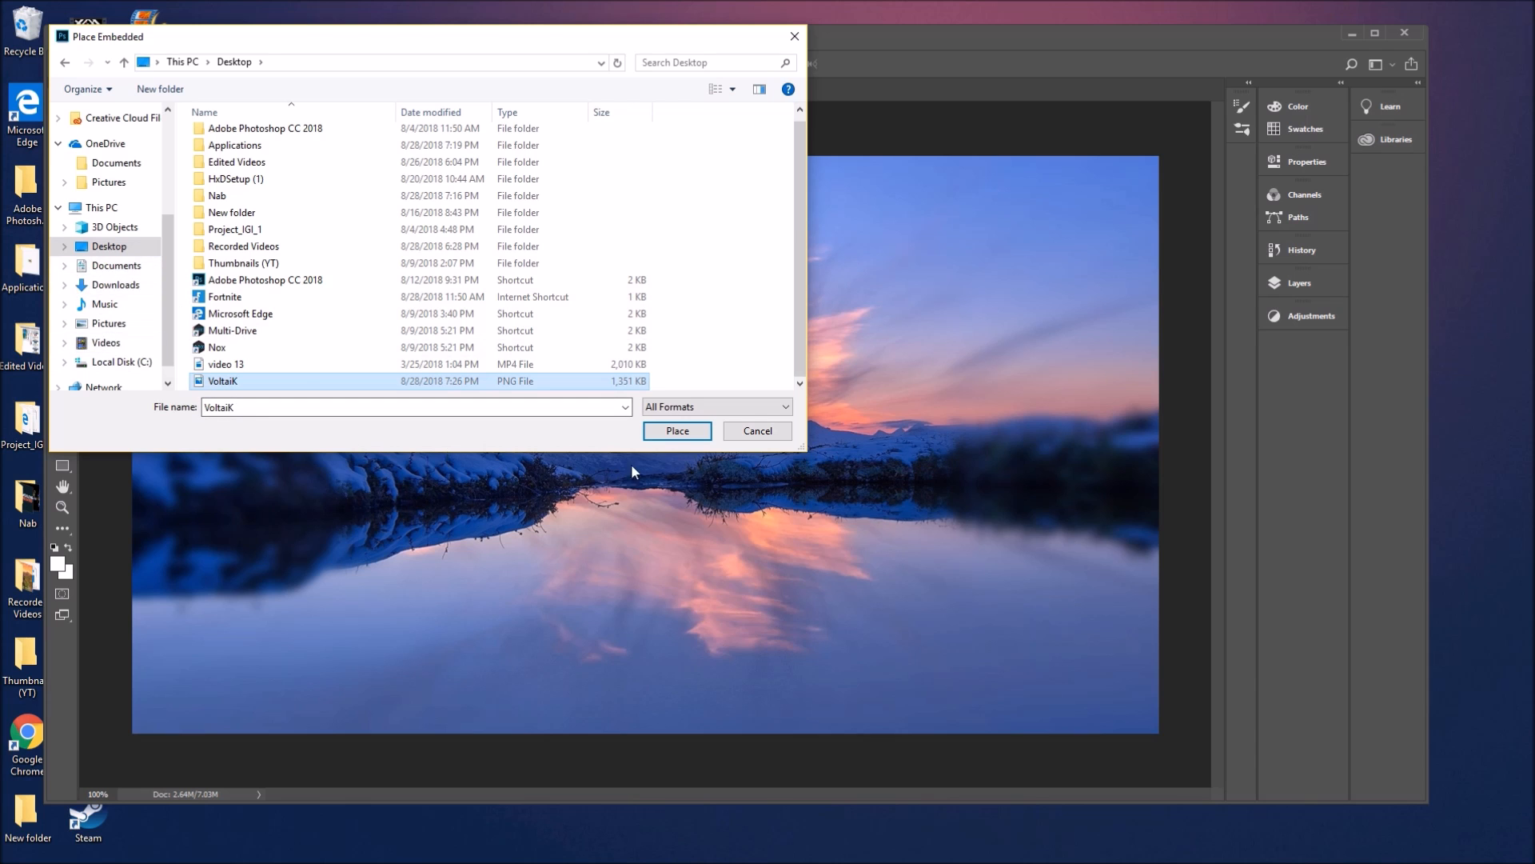
click(680, 430)
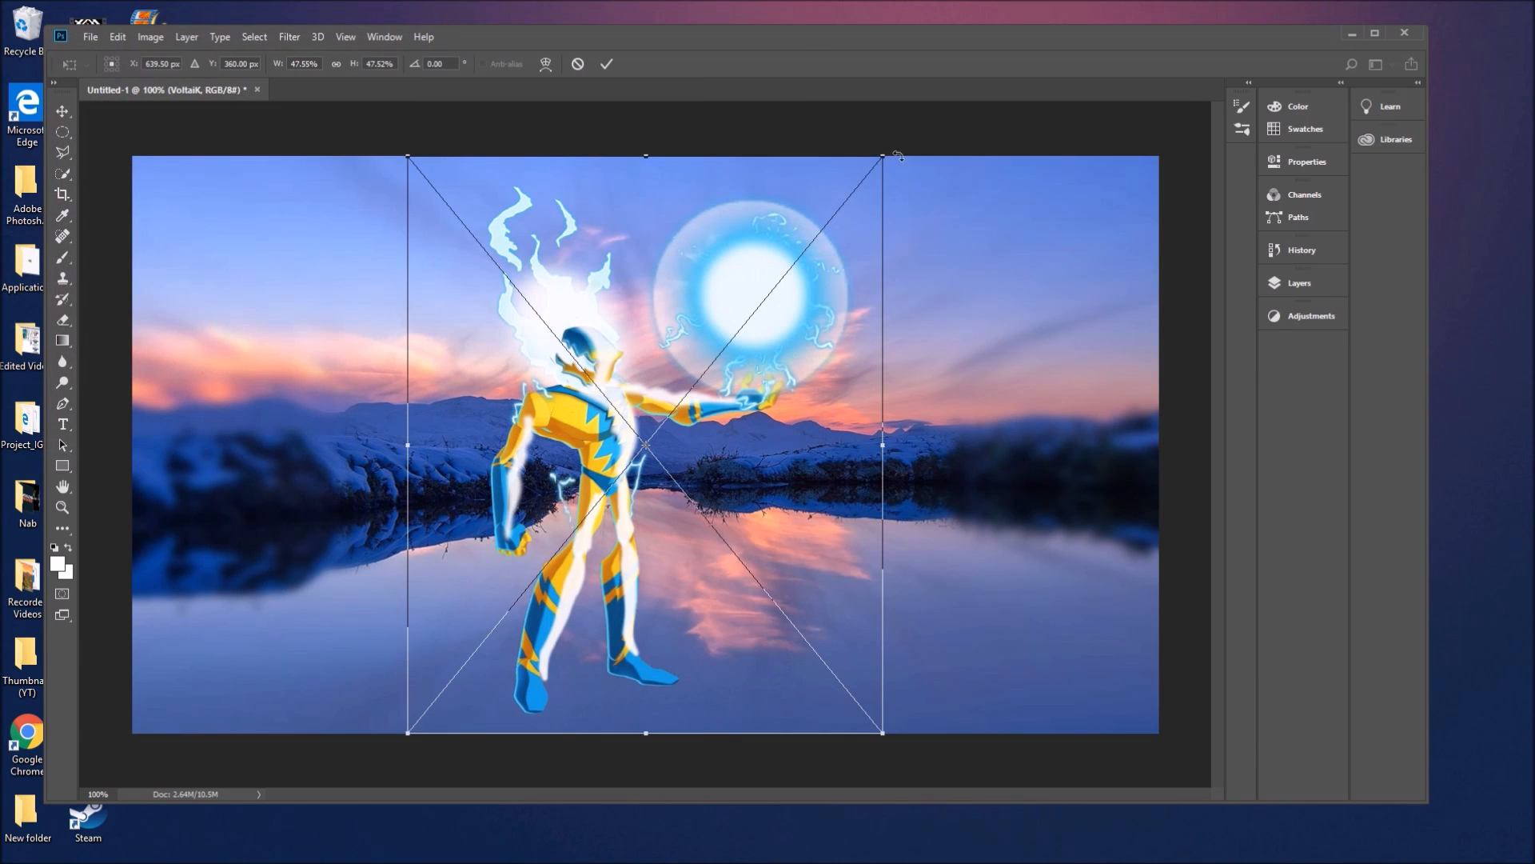
drag(880, 154, 820, 227)
drag(701, 318, 820, 304)
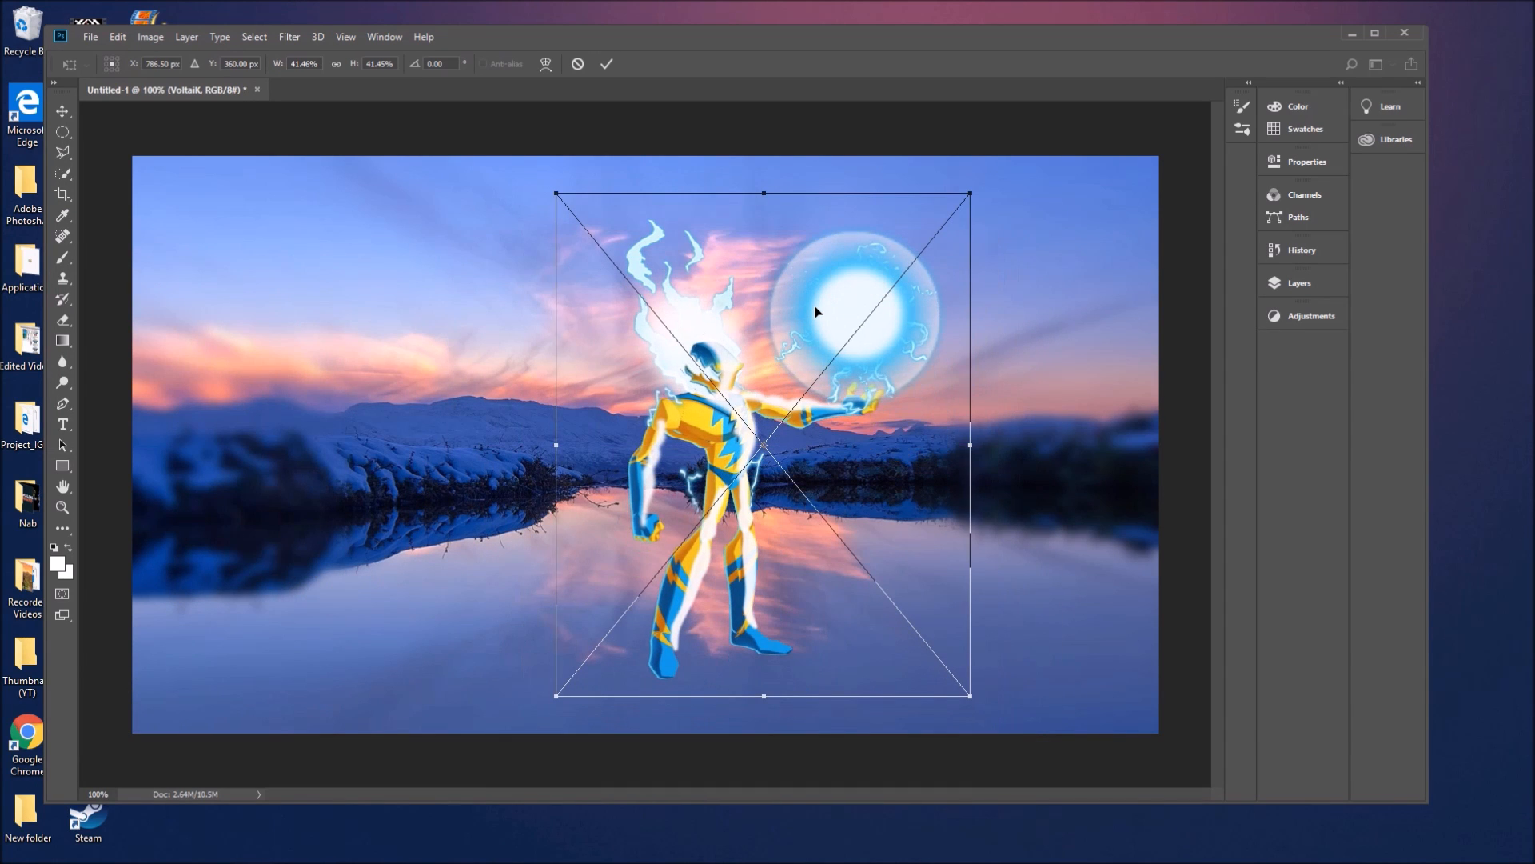
- Try flipping the placed character horizontally and vertically, reversing each flip
right_click(817, 308)
click(855, 493)
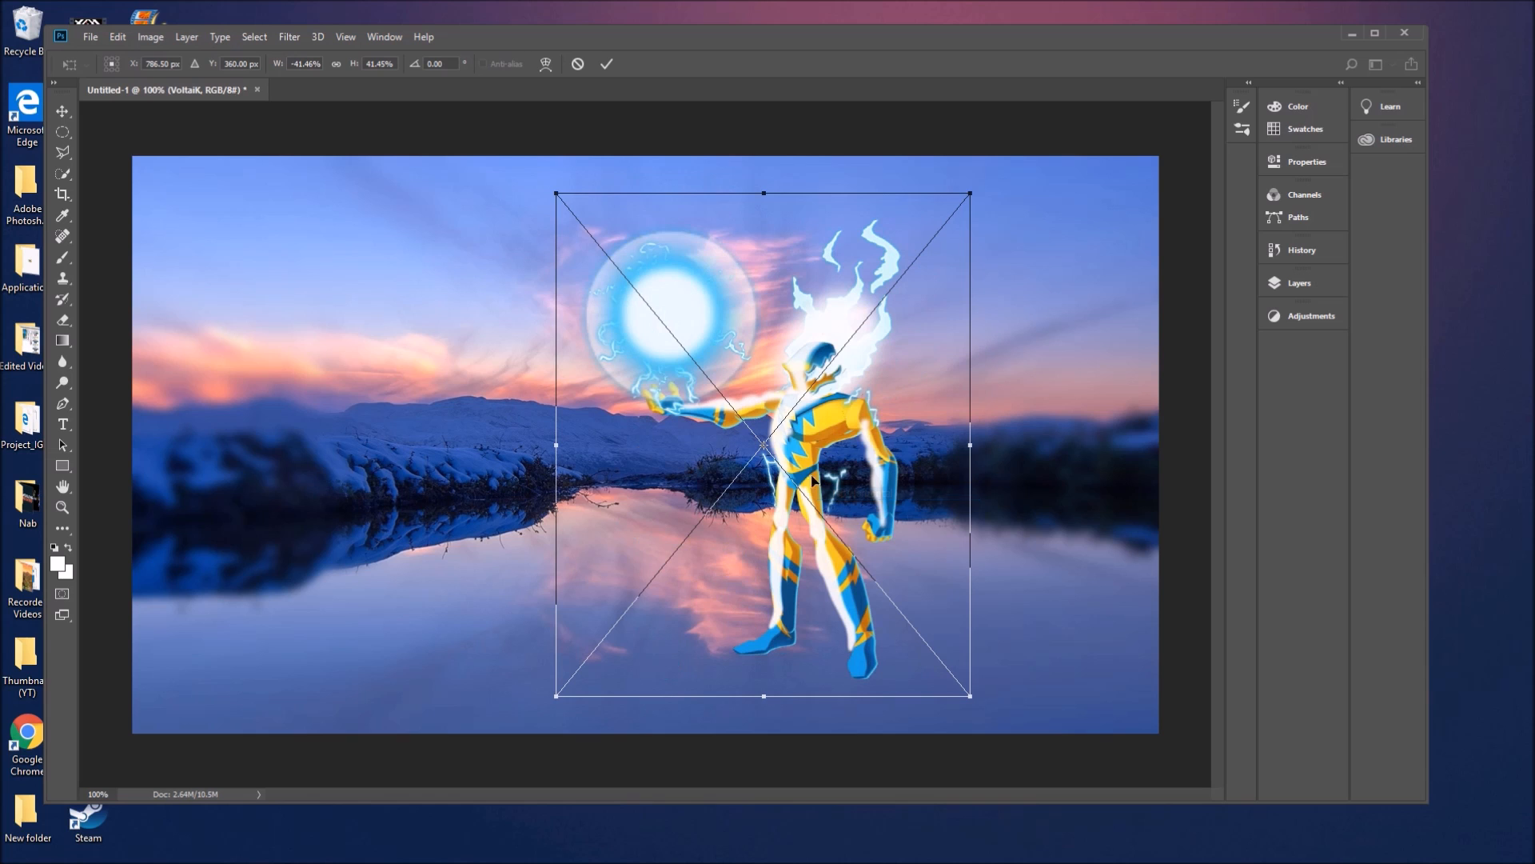
right_click(818, 333)
click(905, 520)
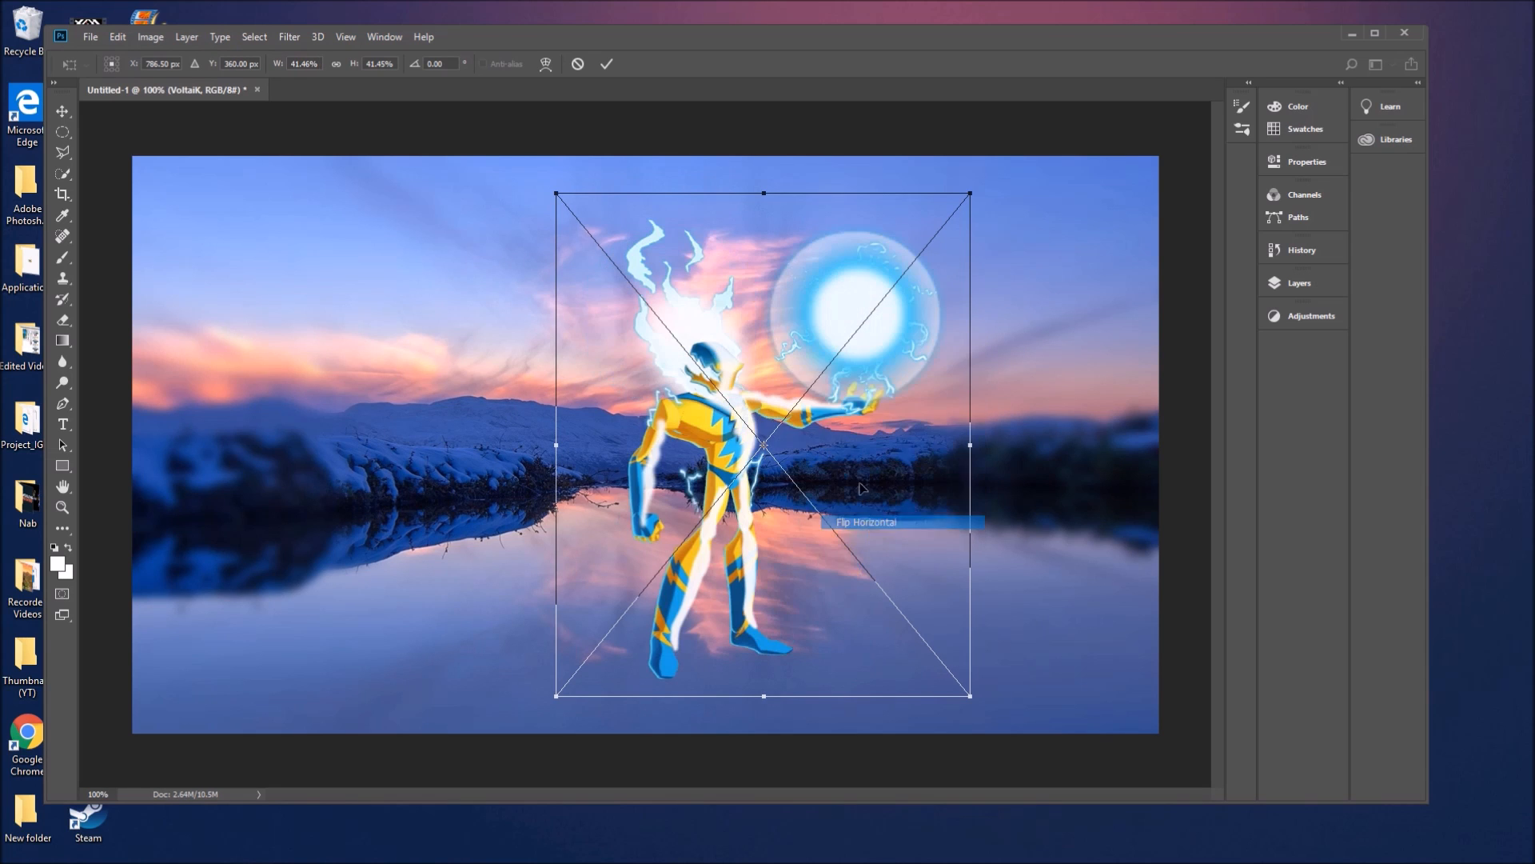
right_click(789, 361)
click(828, 556)
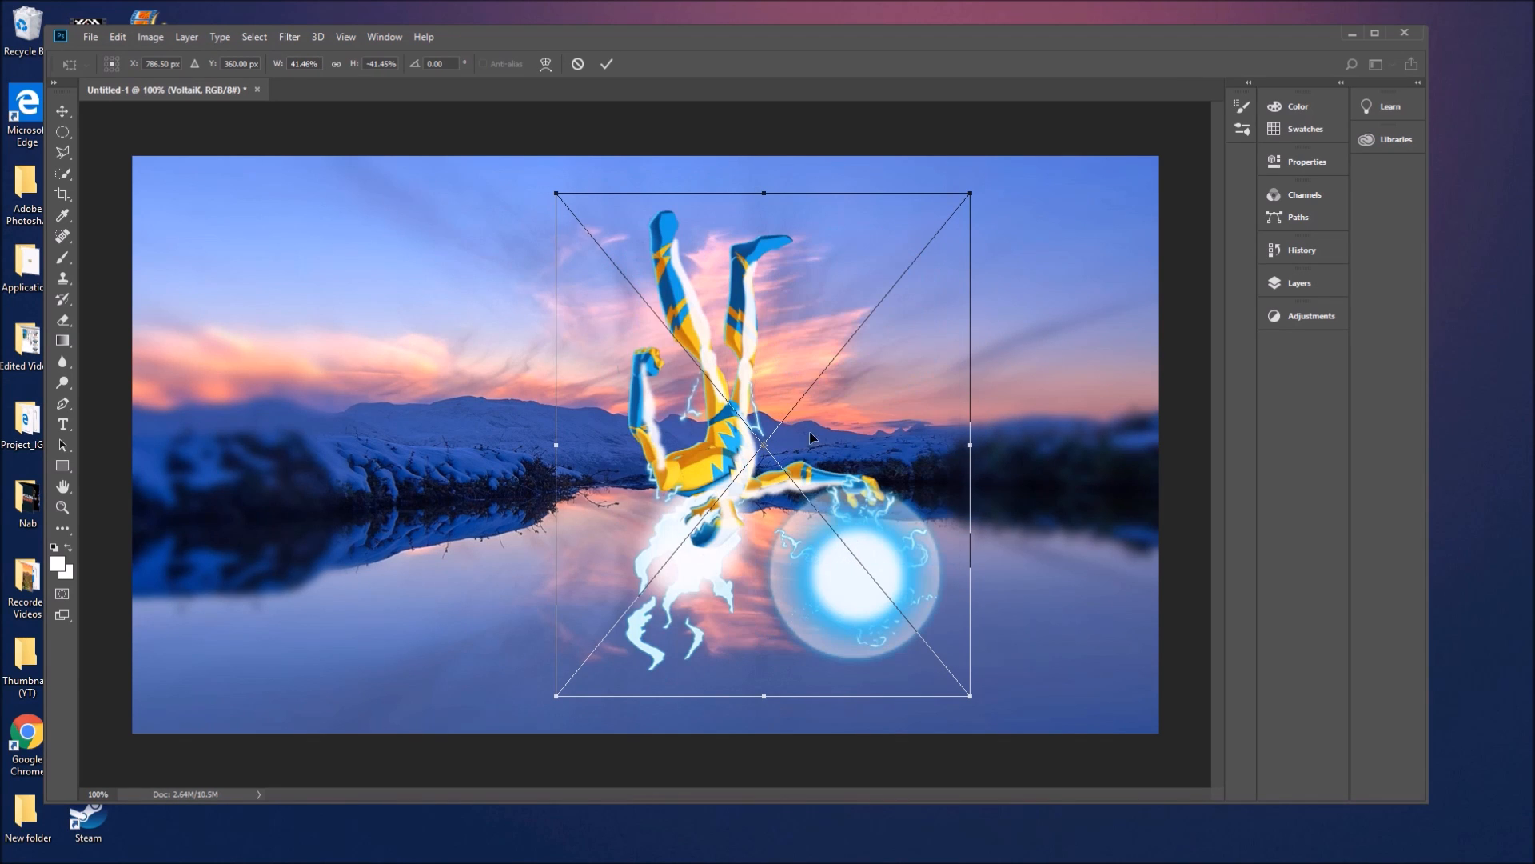
right_click(786, 379)
click(832, 575)
- Move the character to the image's left edge, scale it to about 51.6%, rotate it about 13° and apply the transform
drag(735, 361, 241, 420)
drag(494, 227, 552, 288)
drag(419, 382, 408, 421)
drag(526, 349, 700, 322)
drag(596, 346, 567, 373)
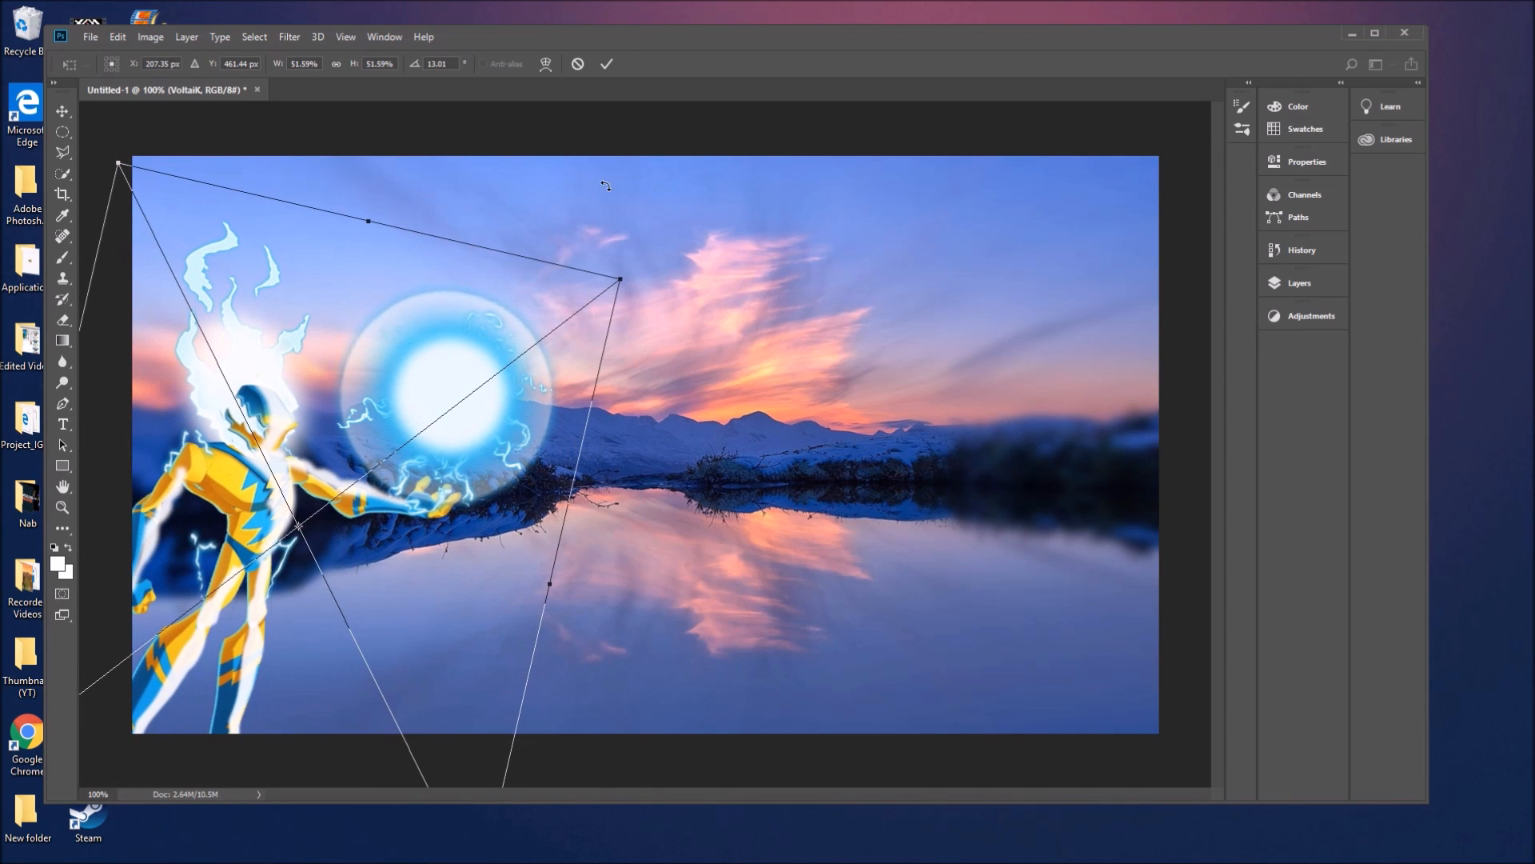
click(606, 66)
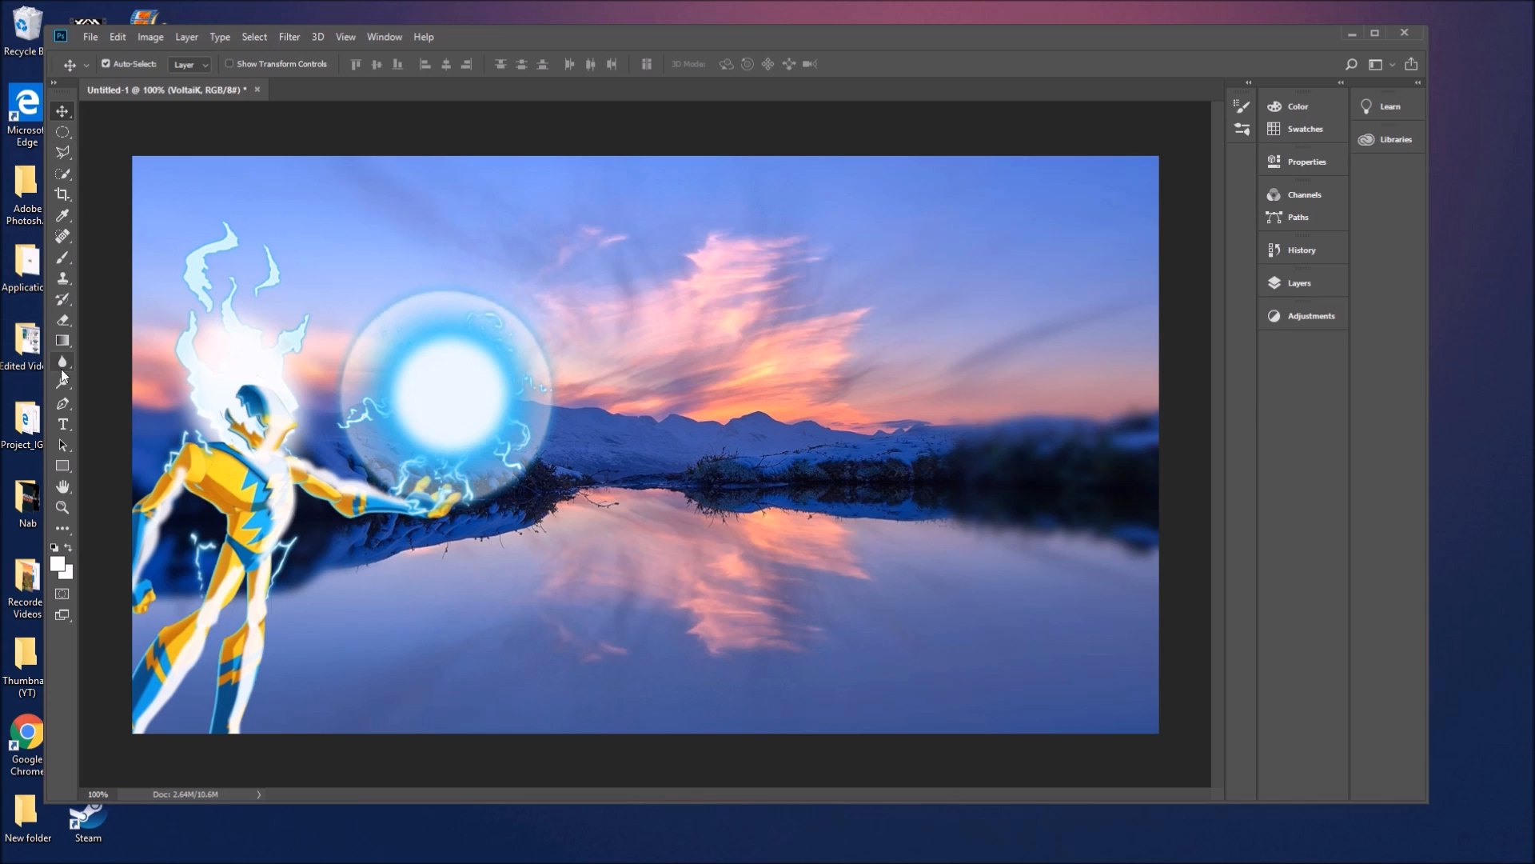
- Add the text "THUMBNAIL" in green 143.96 pt type and move it fully into the image, over the lake
click(62, 423)
click(784, 424)
click(756, 65)
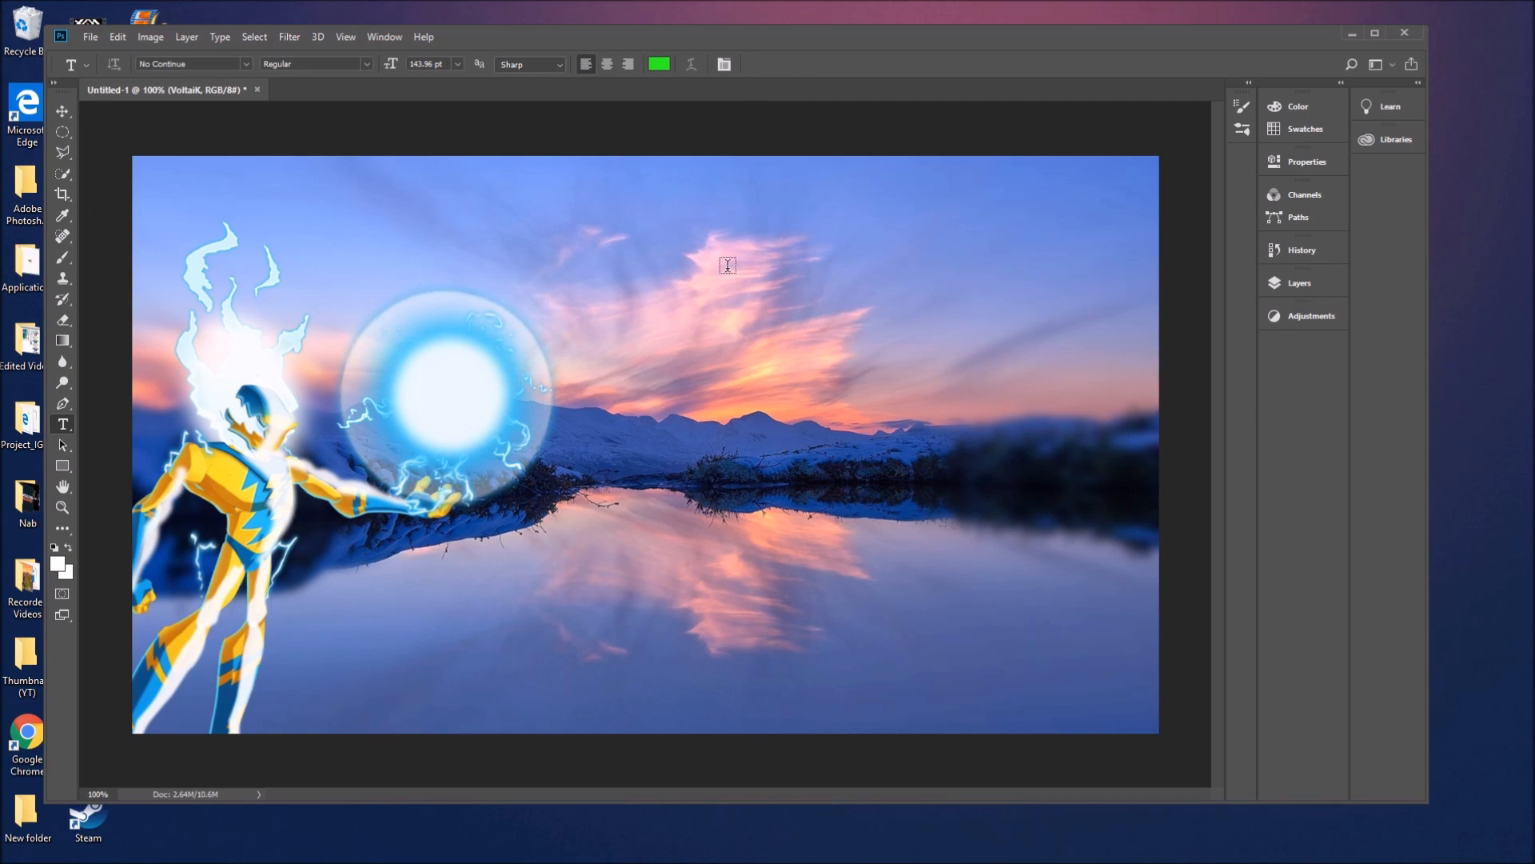
click(714, 418)
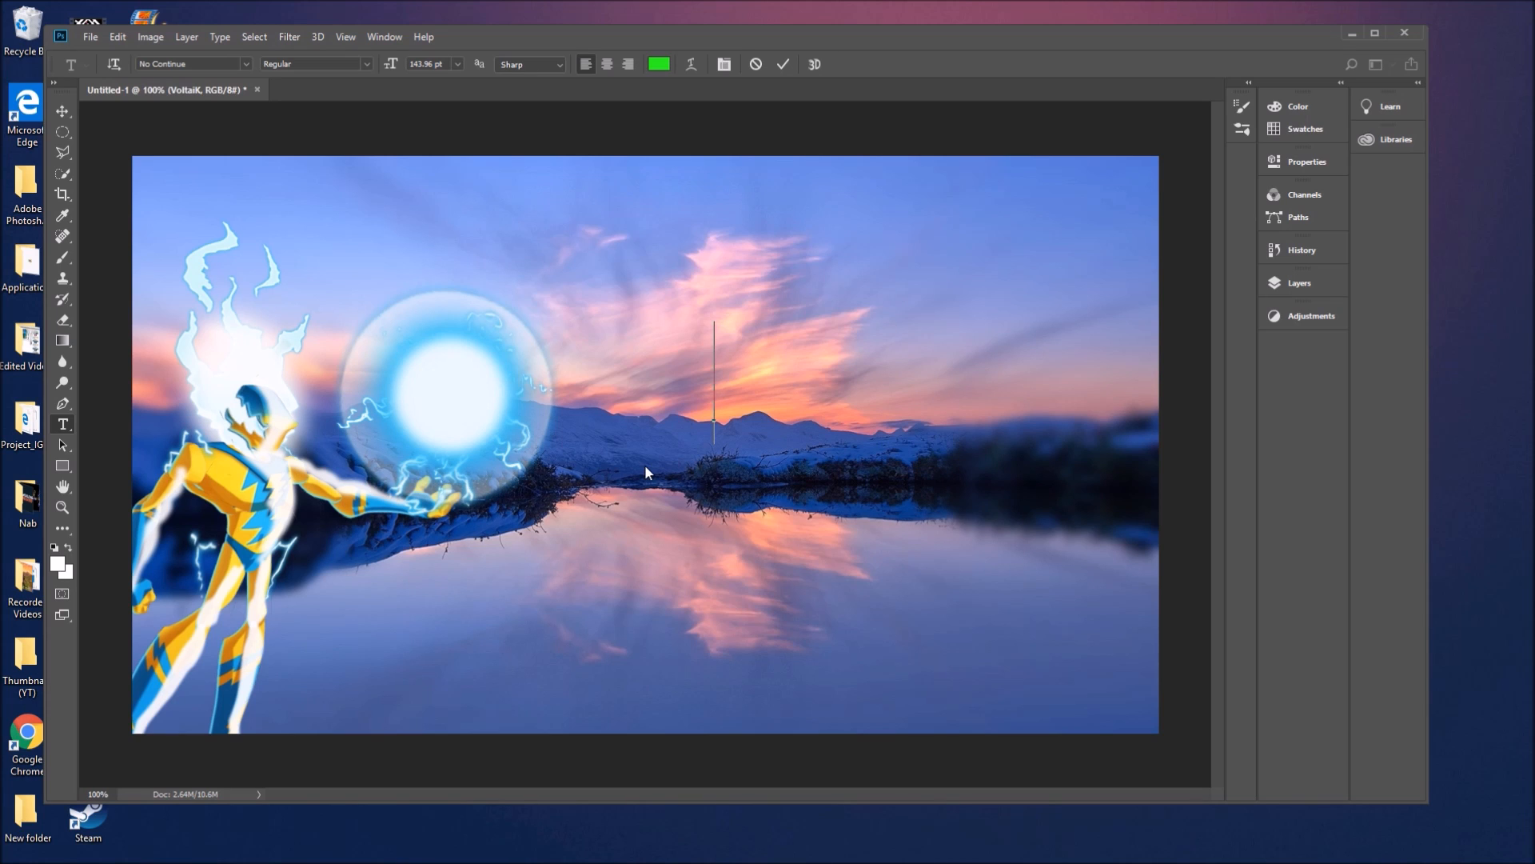
text(THUMB)
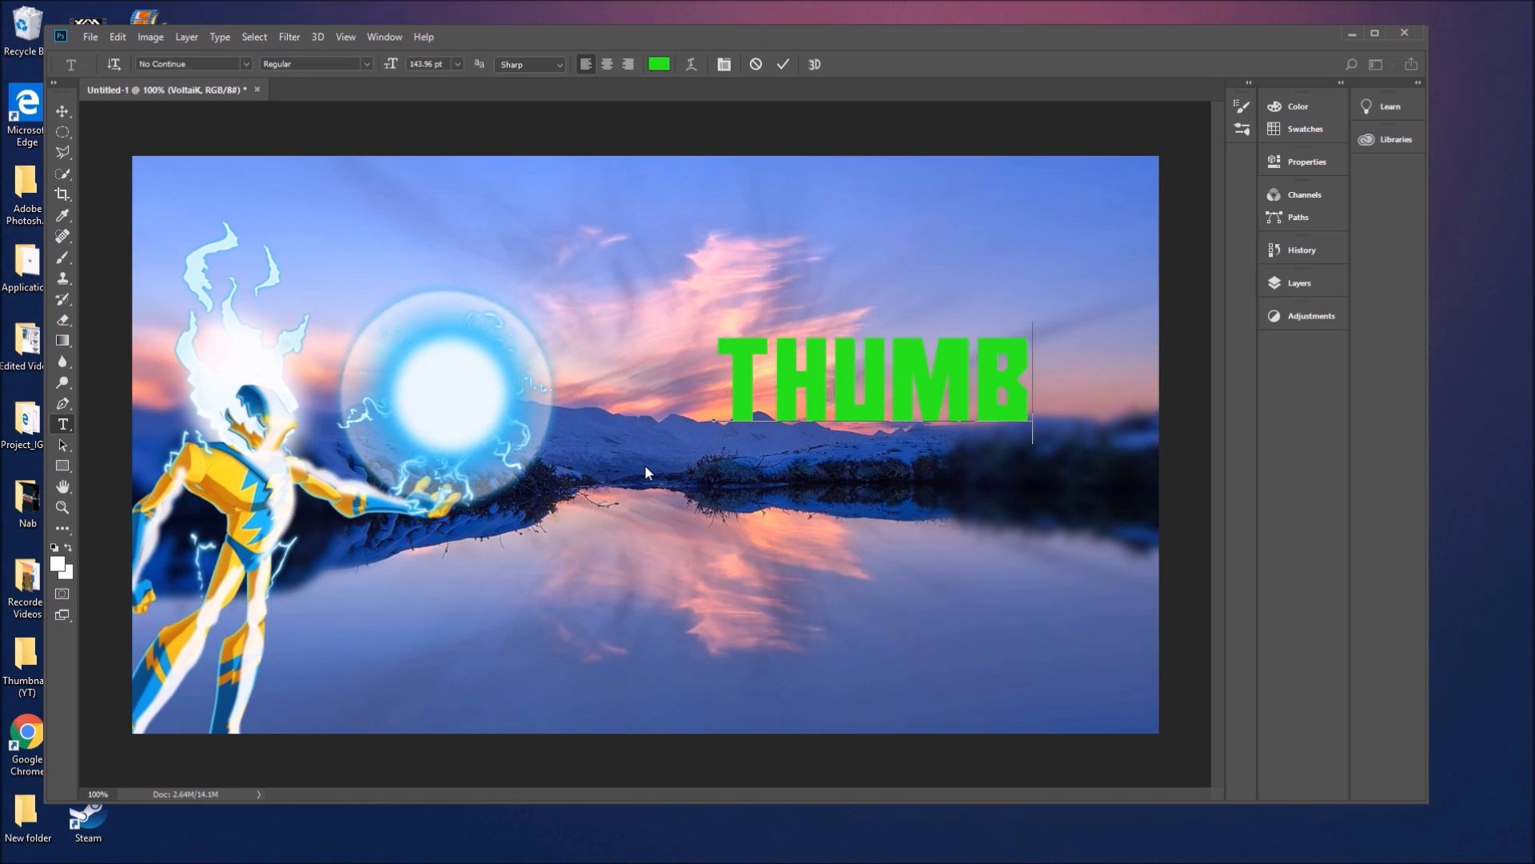
text(NAIL)
click(785, 68)
click(63, 112)
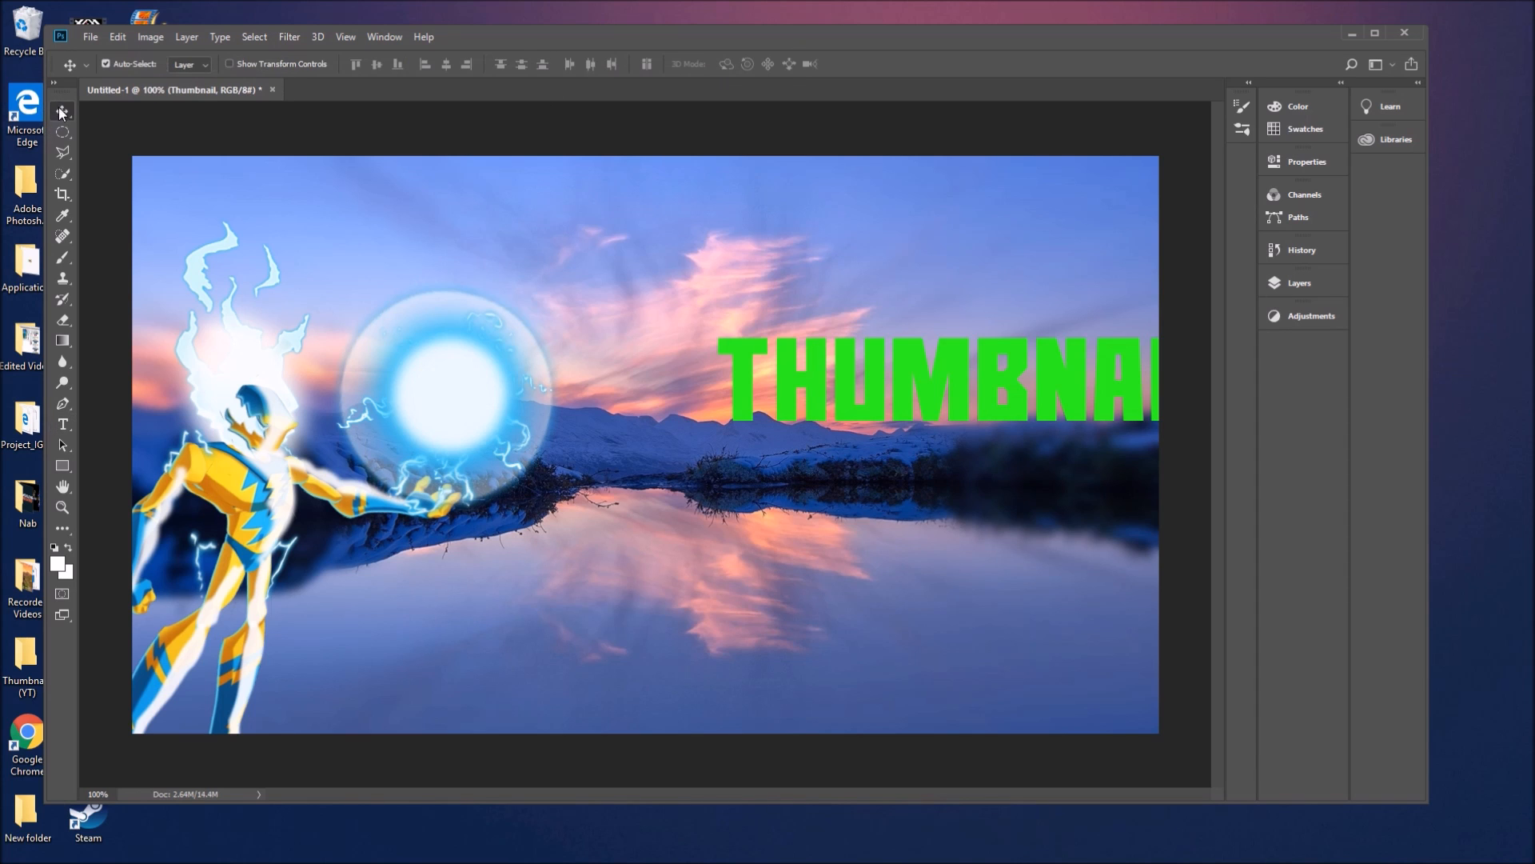
drag(886, 382, 692, 515)
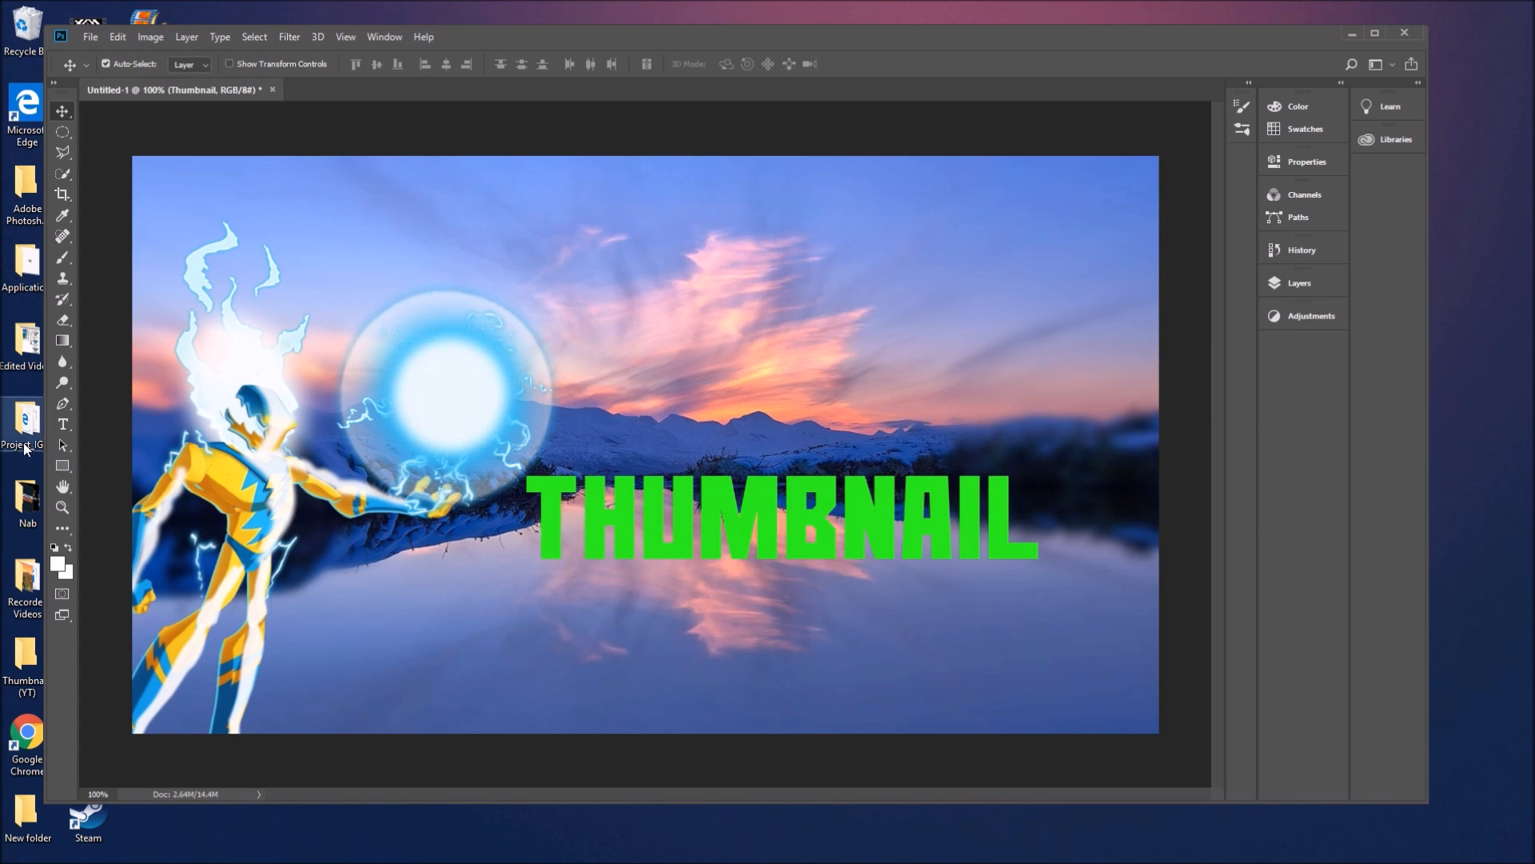
click(63, 424)
click(580, 642)
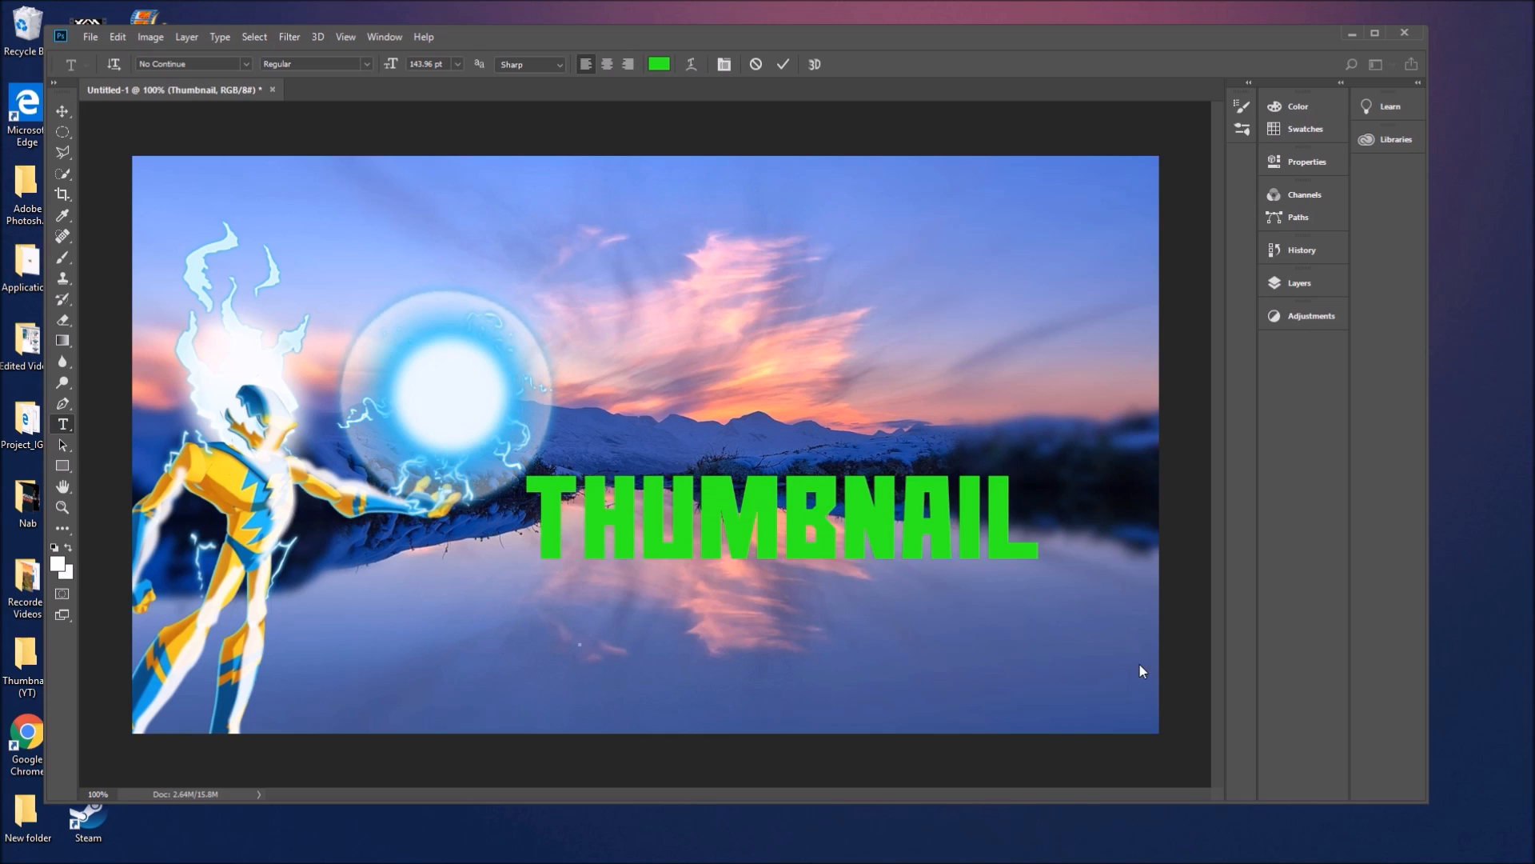
text(asdas)
key(BackSpace)
key(Left)
key(Delete)
key(BackSpace)
key(BackSpace)
key(BackSpace)
click(756, 65)
- Move the THUMBNAIL text slightly up and to the right, over the far shoreline
click(62, 110)
drag(772, 518, 807, 448)
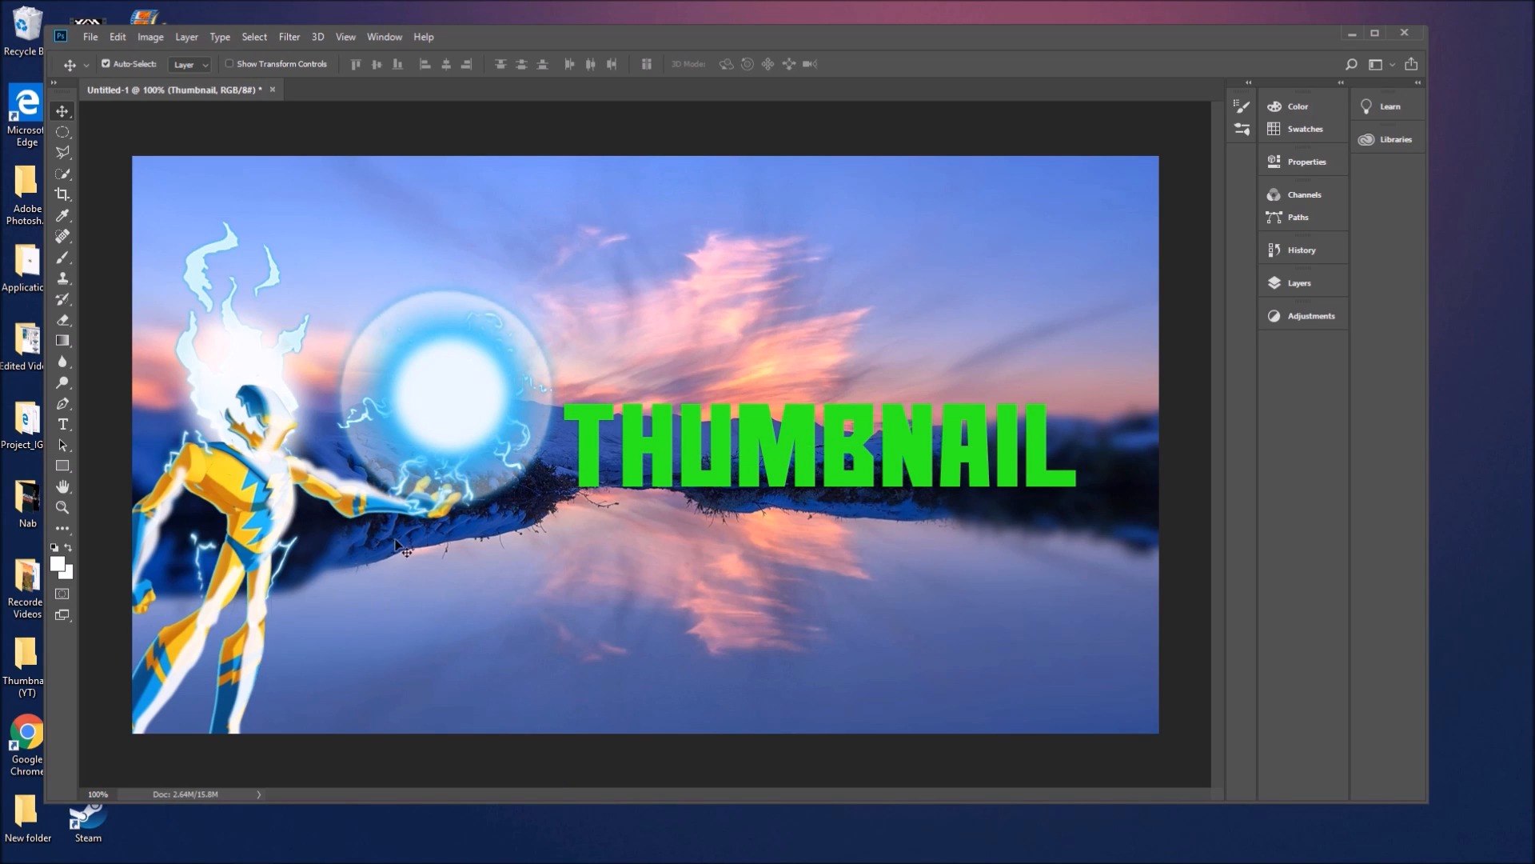
- Try recolouring the THUMBNAIL text white, yellow and cyan
click(62, 424)
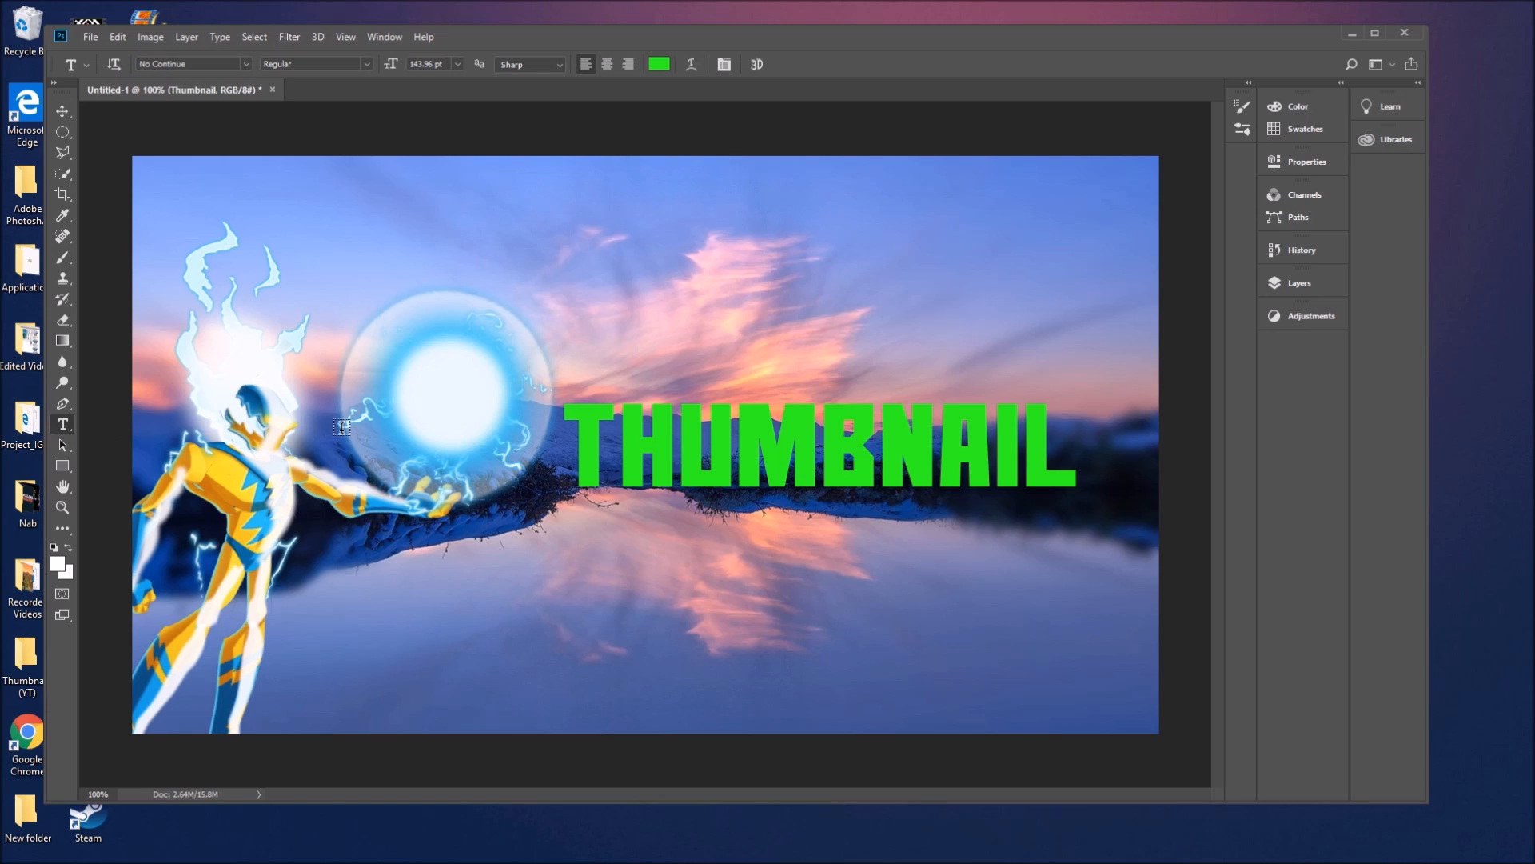
click(839, 452)
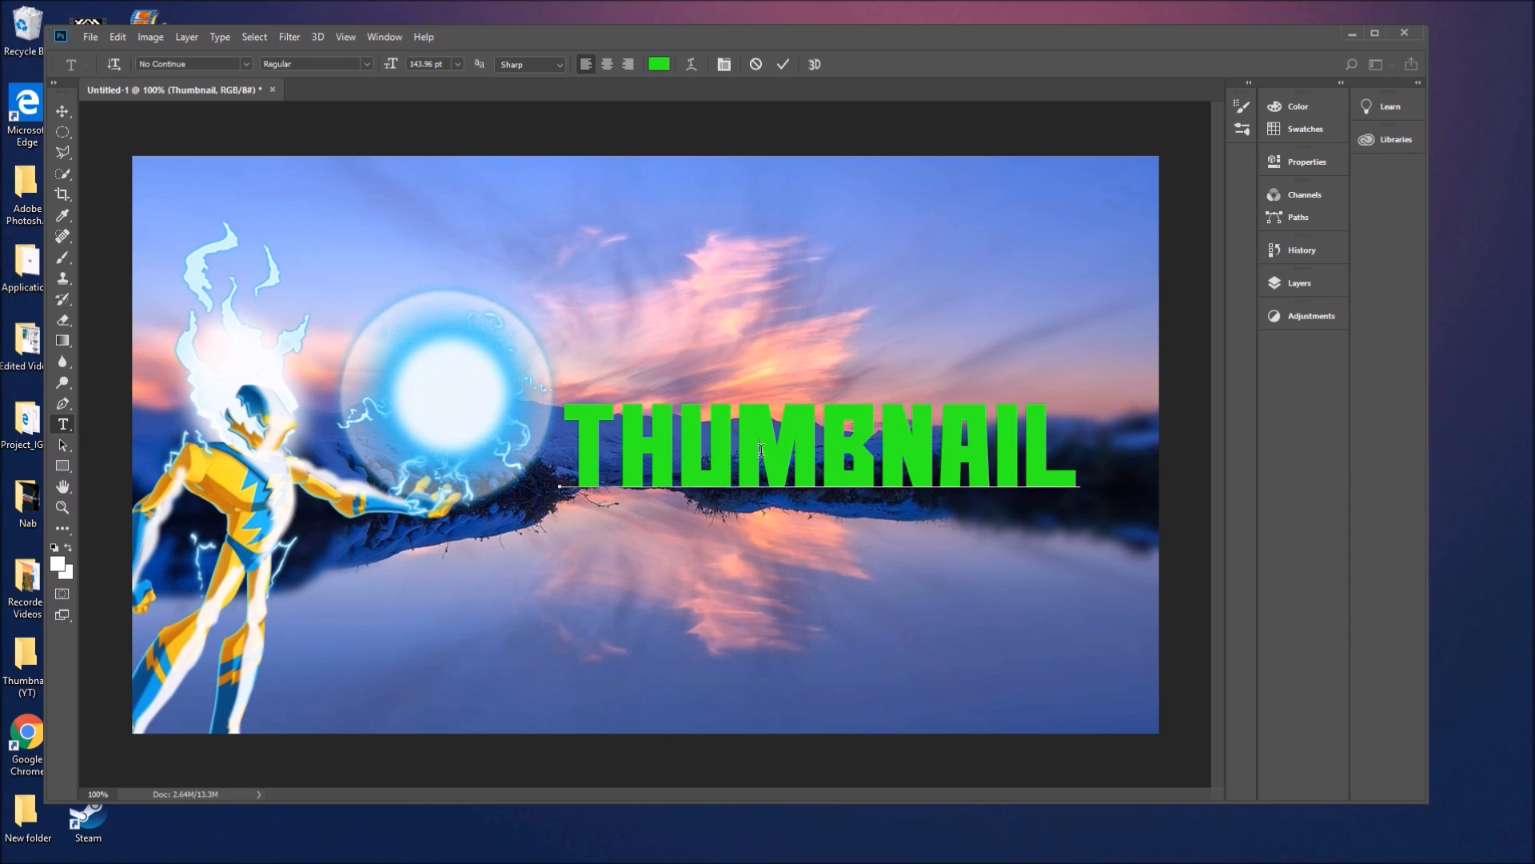
drag(588, 440, 1143, 477)
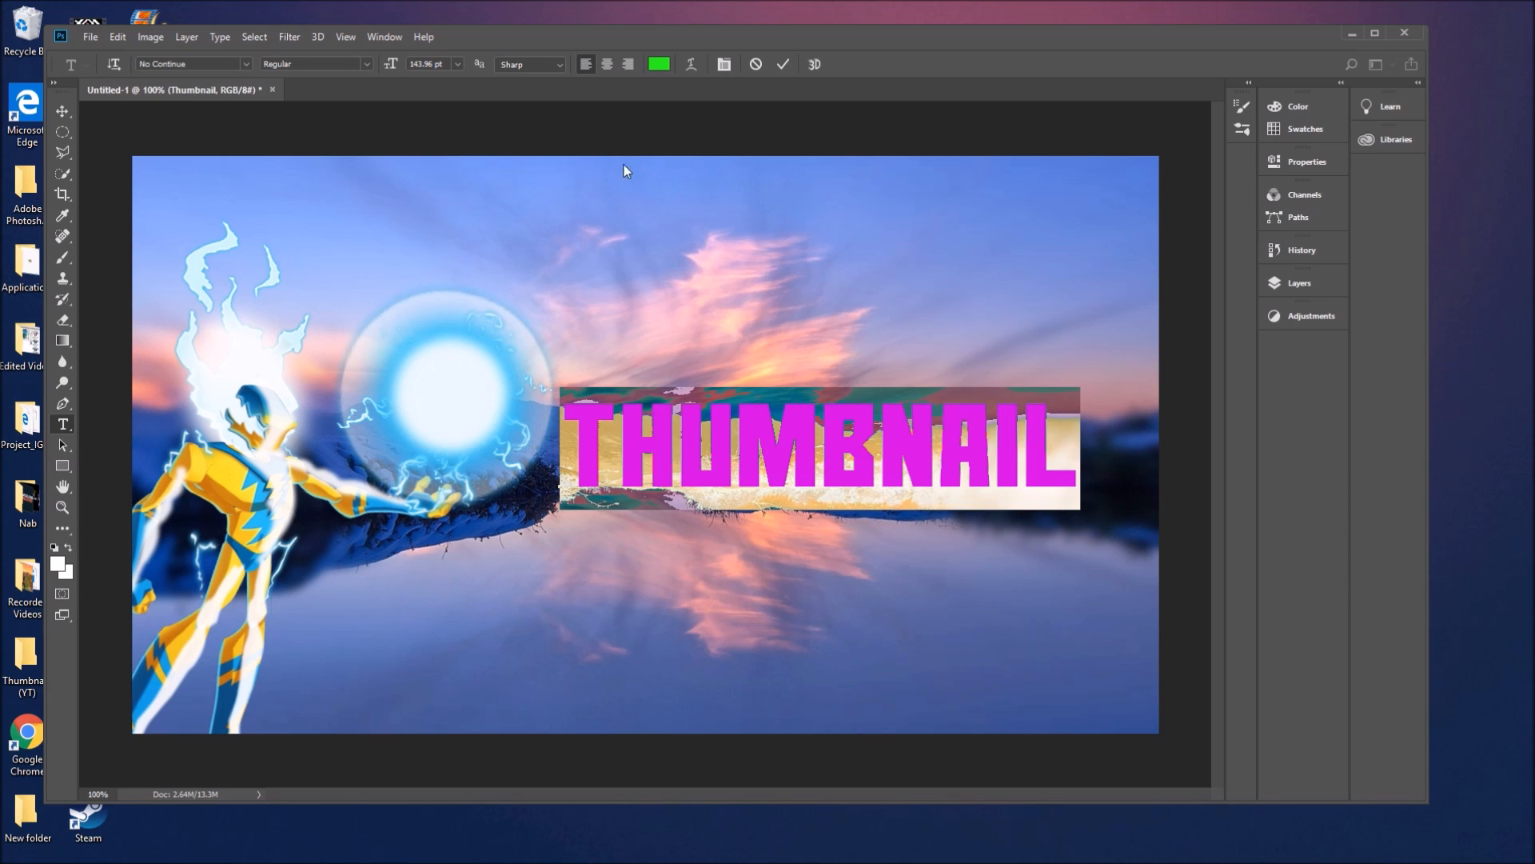
click(659, 69)
text(ffffff)
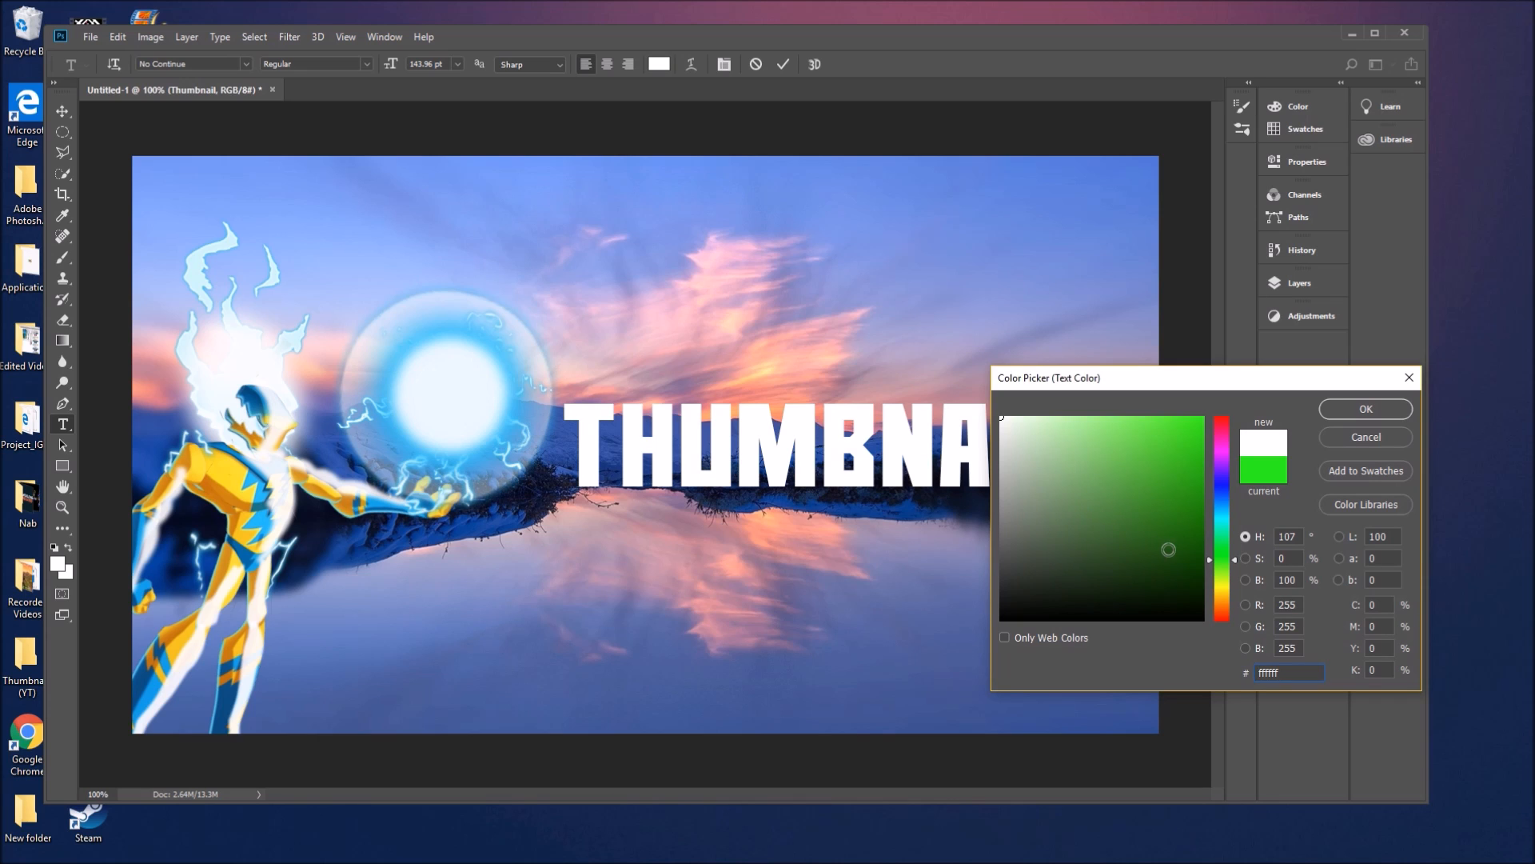
click(1216, 590)
drag(1160, 516, 1272, 414)
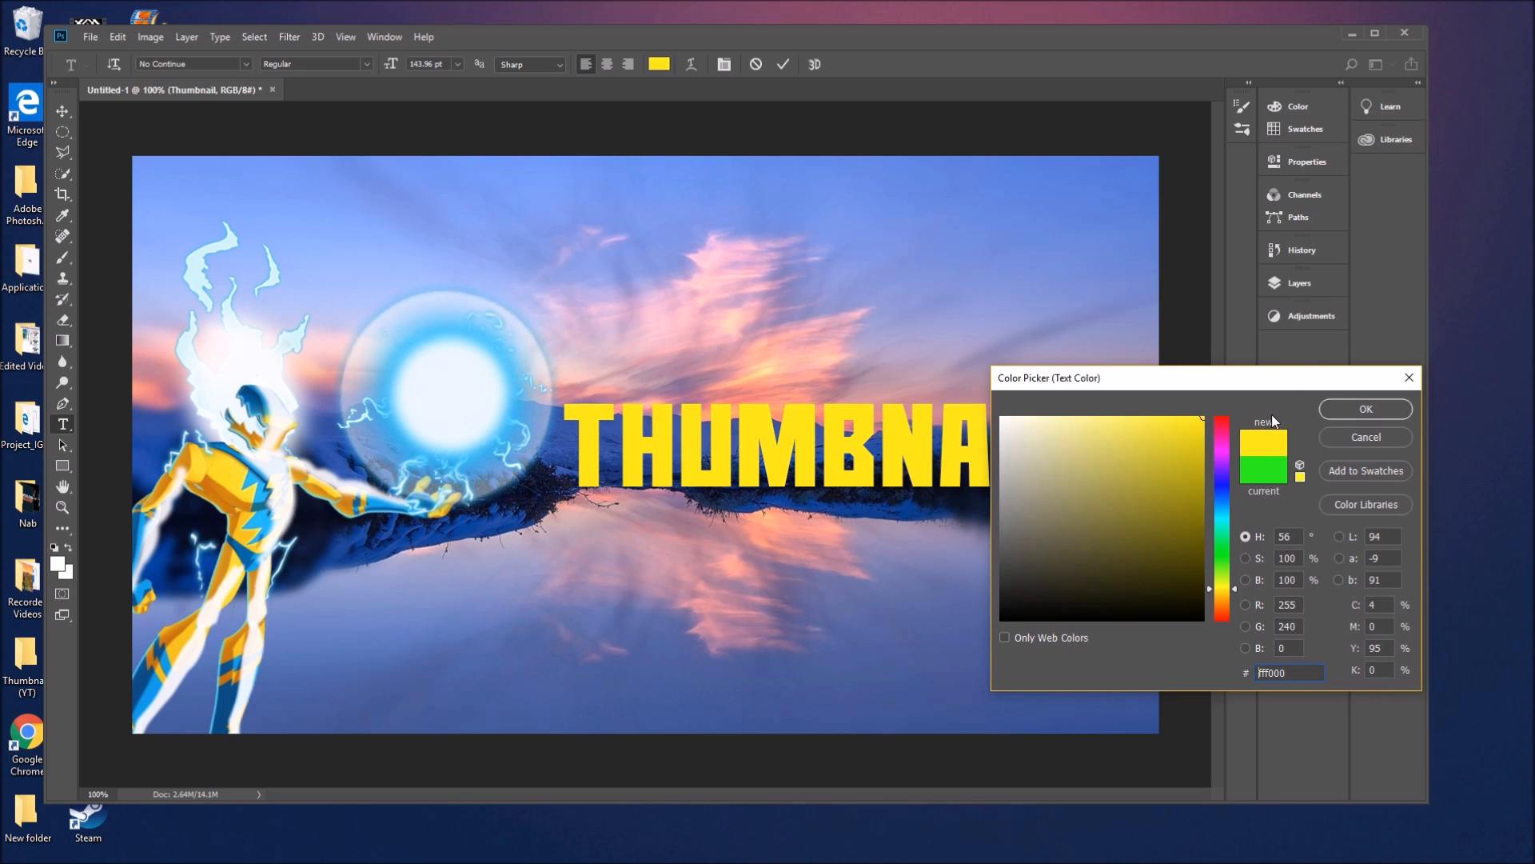
drag(1223, 586, 1223, 590)
click(1225, 521)
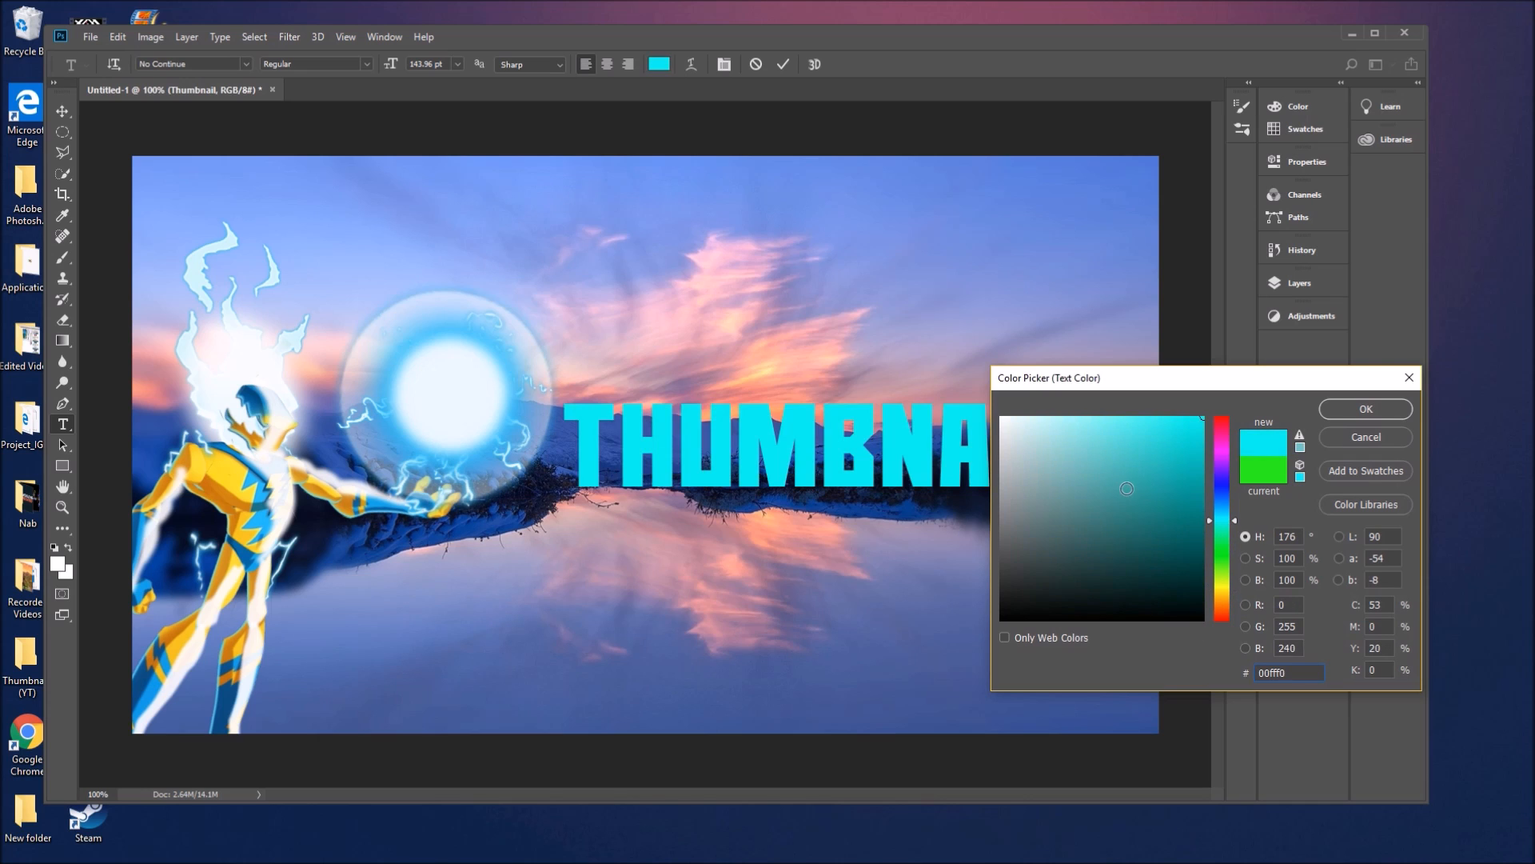
click(1221, 586)
click(1382, 419)
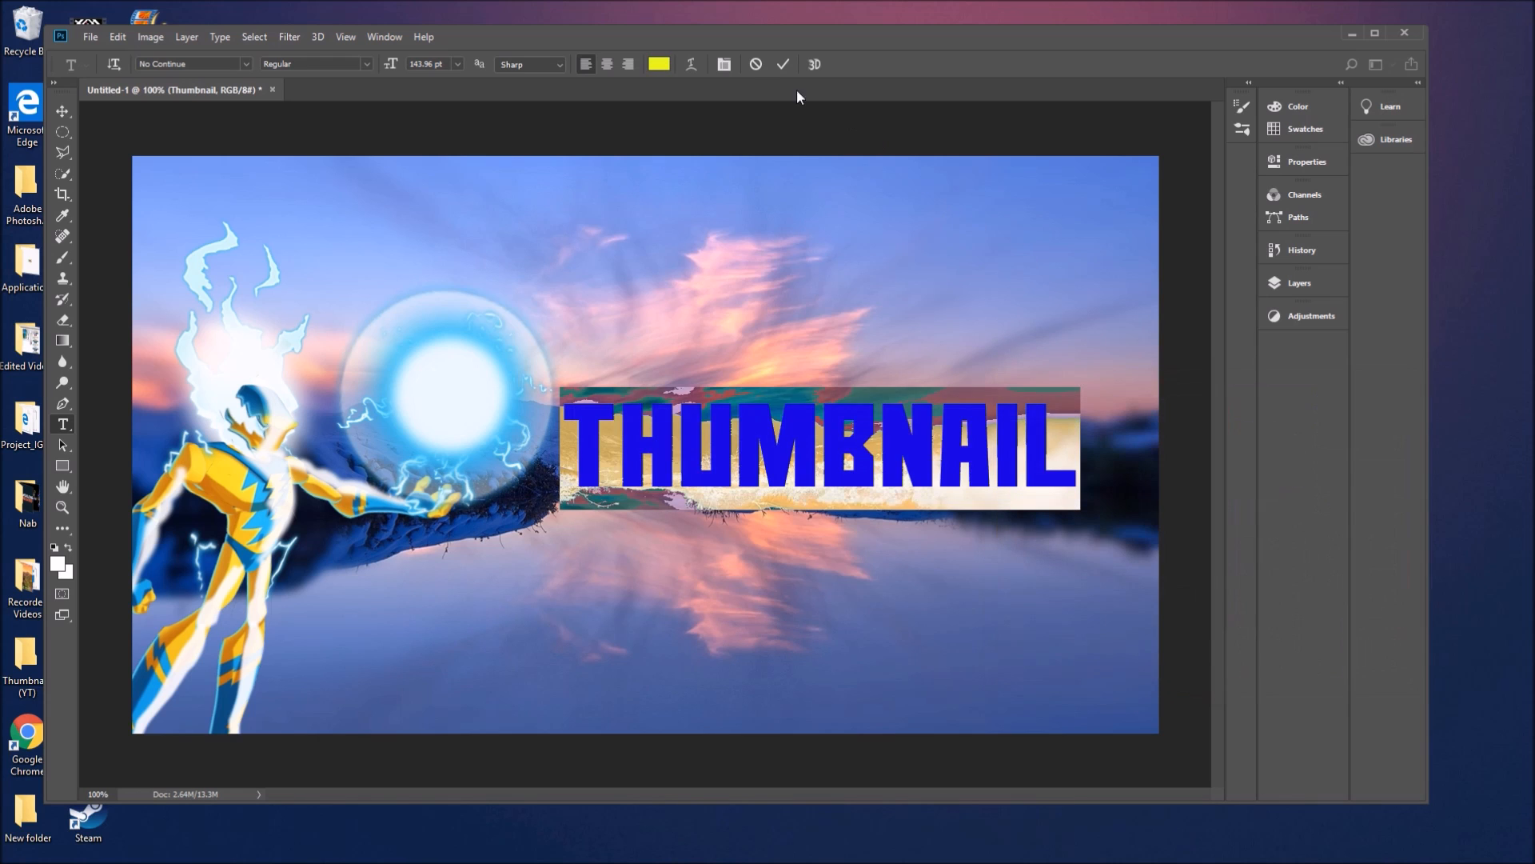
click(783, 64)
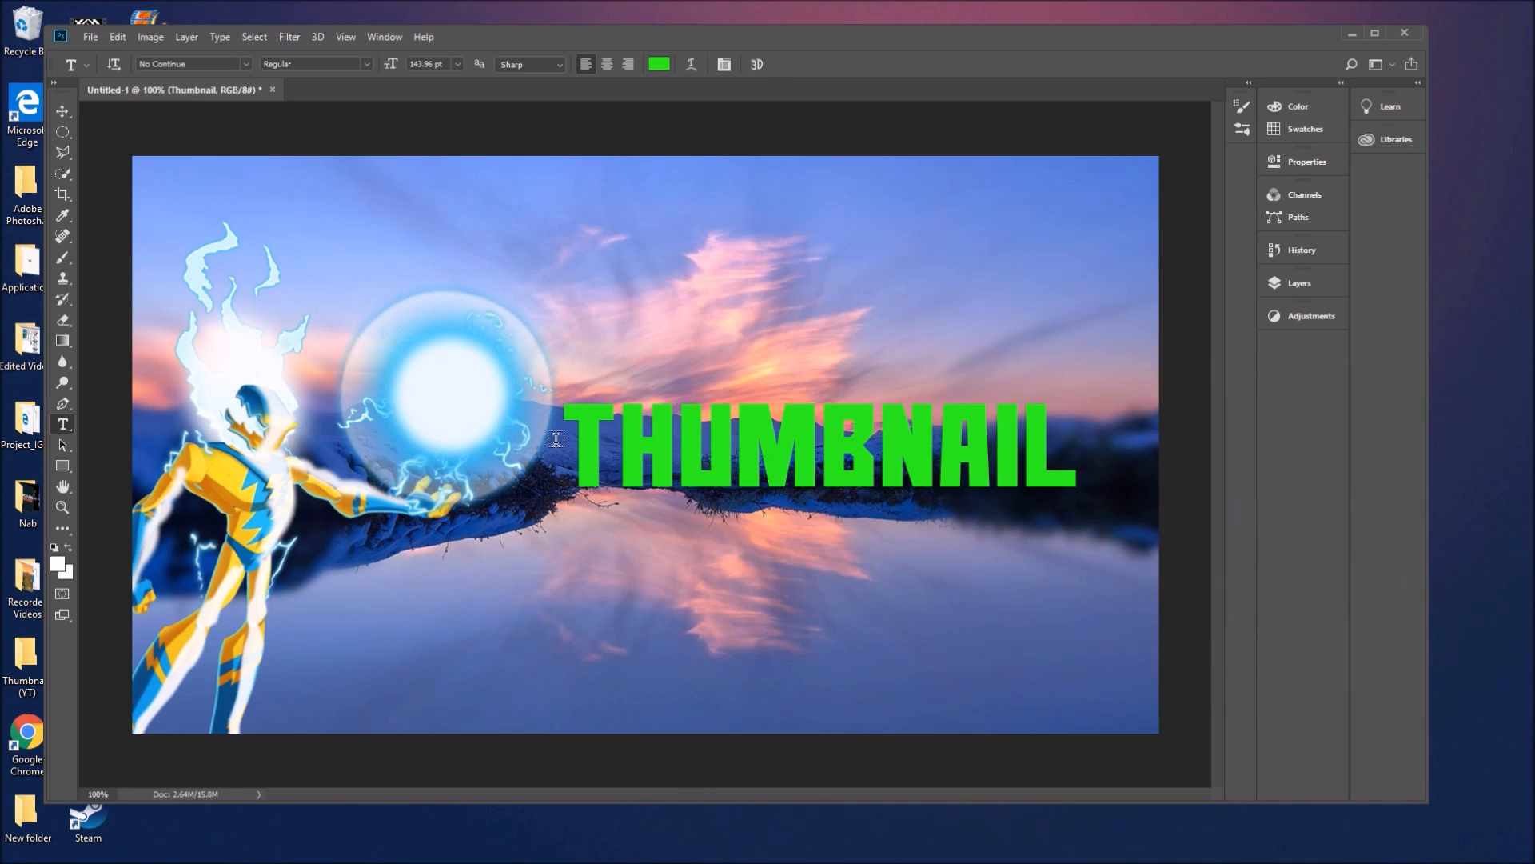
- Look through the available fonts for the THUMBNAIL text
double_click(711, 471)
click(659, 64)
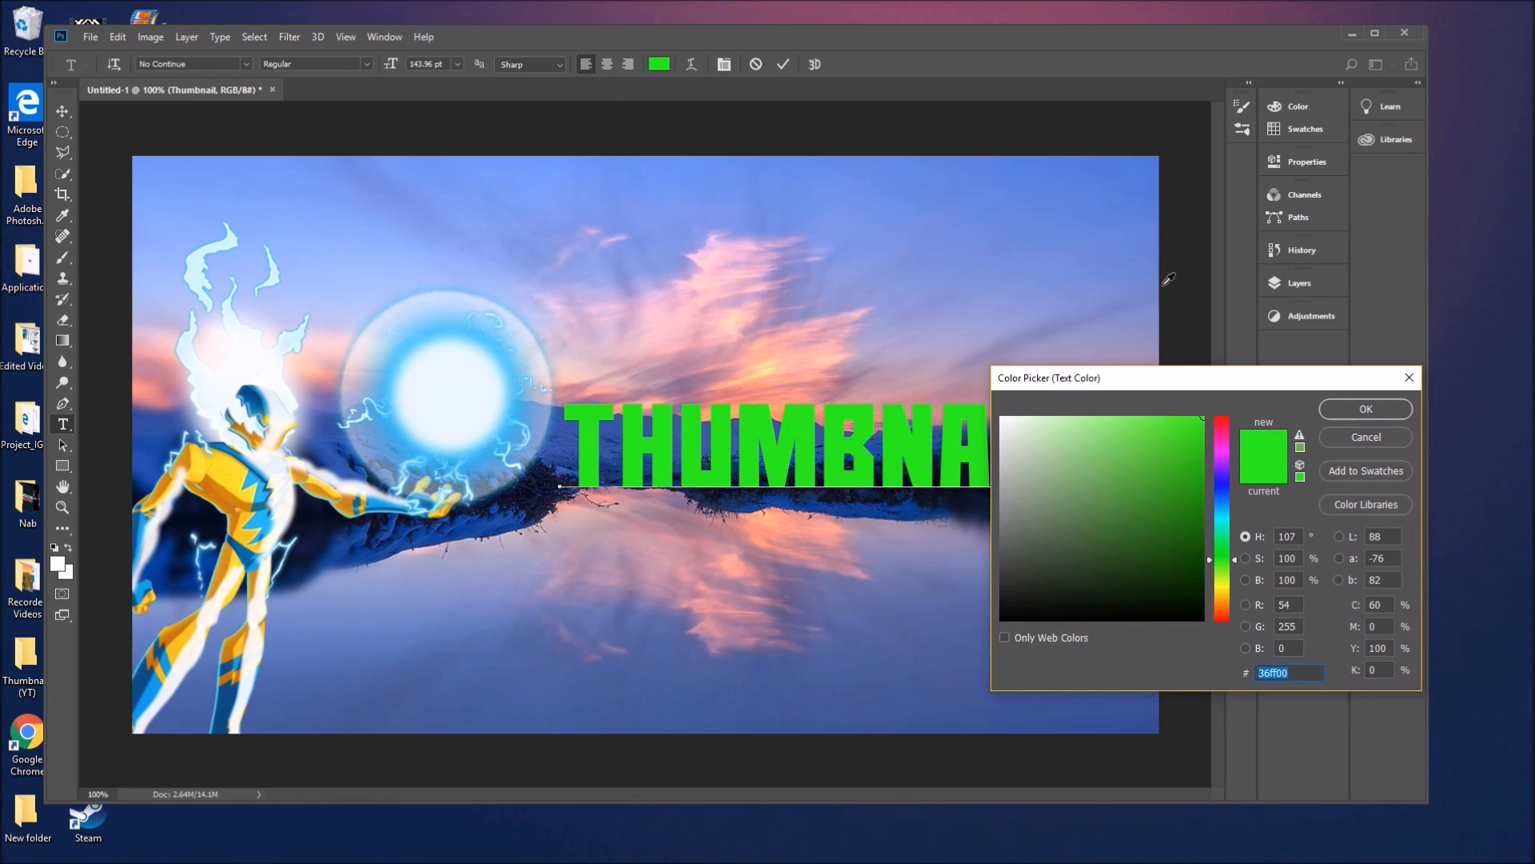
click(1331, 438)
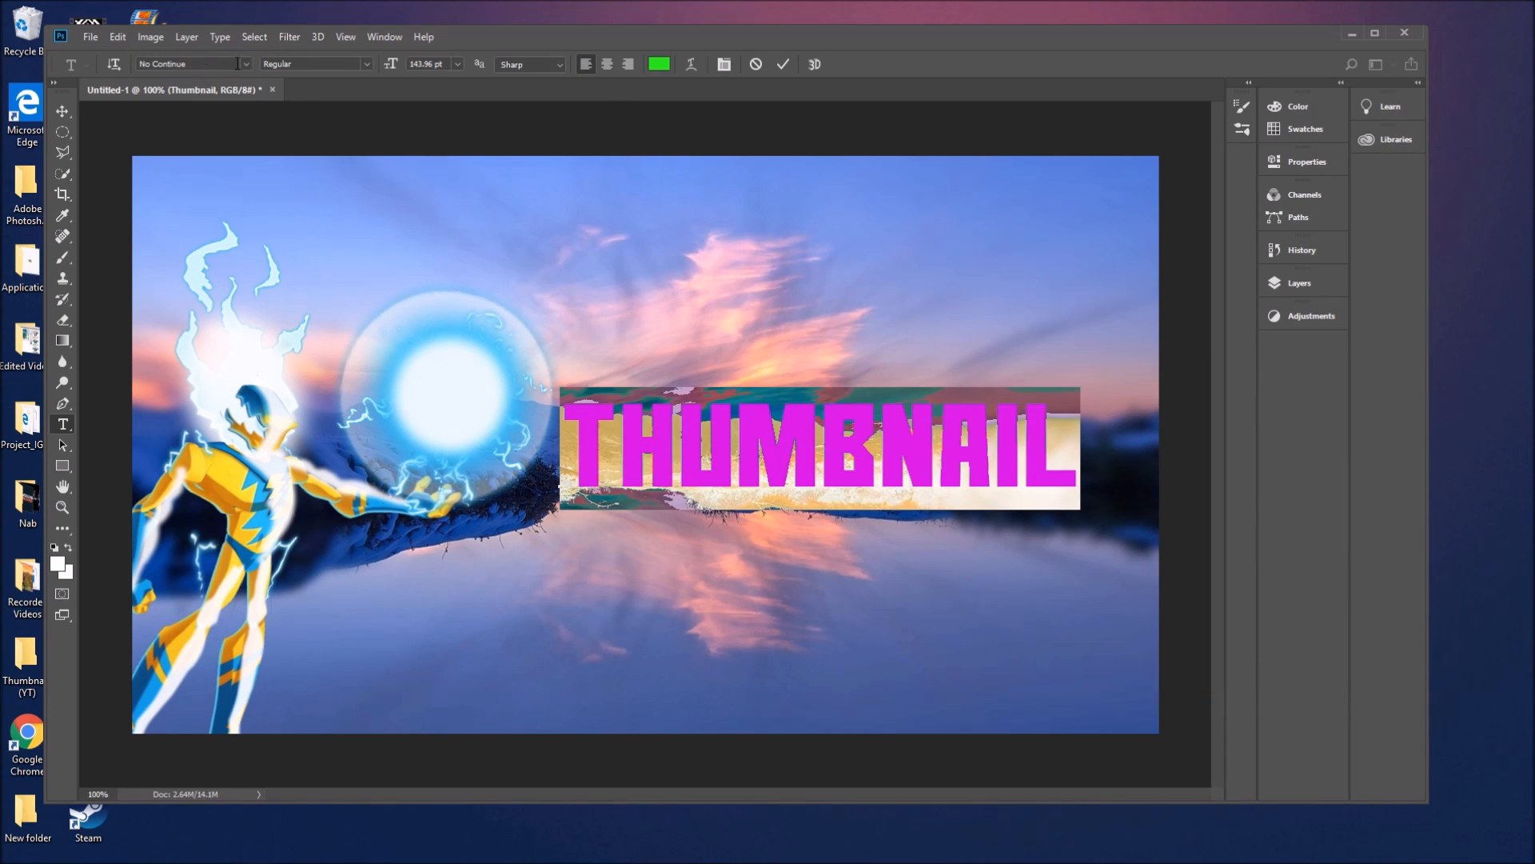
click(247, 64)
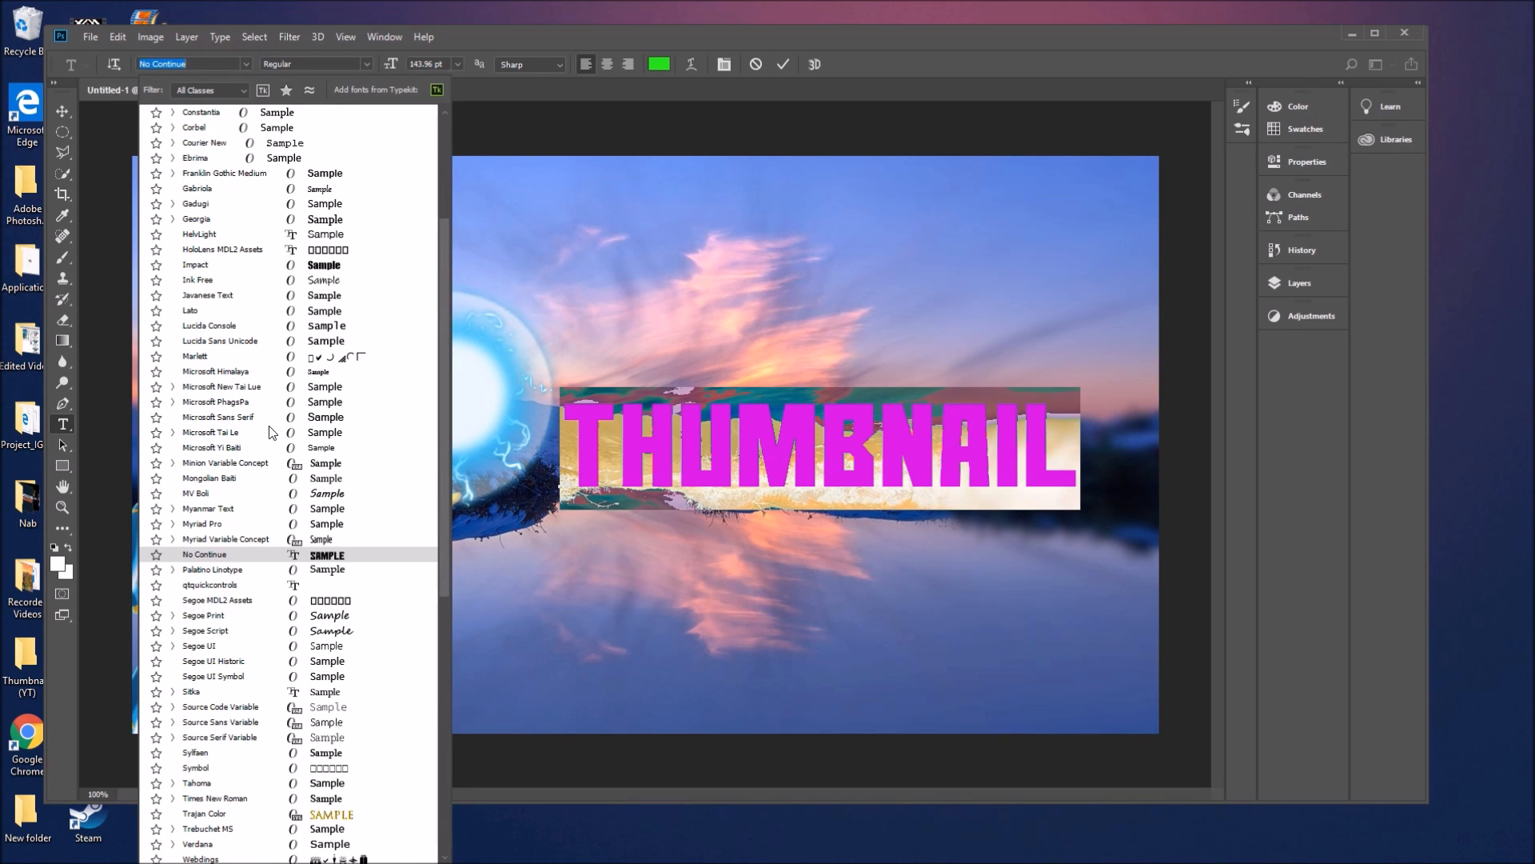
click(252, 65)
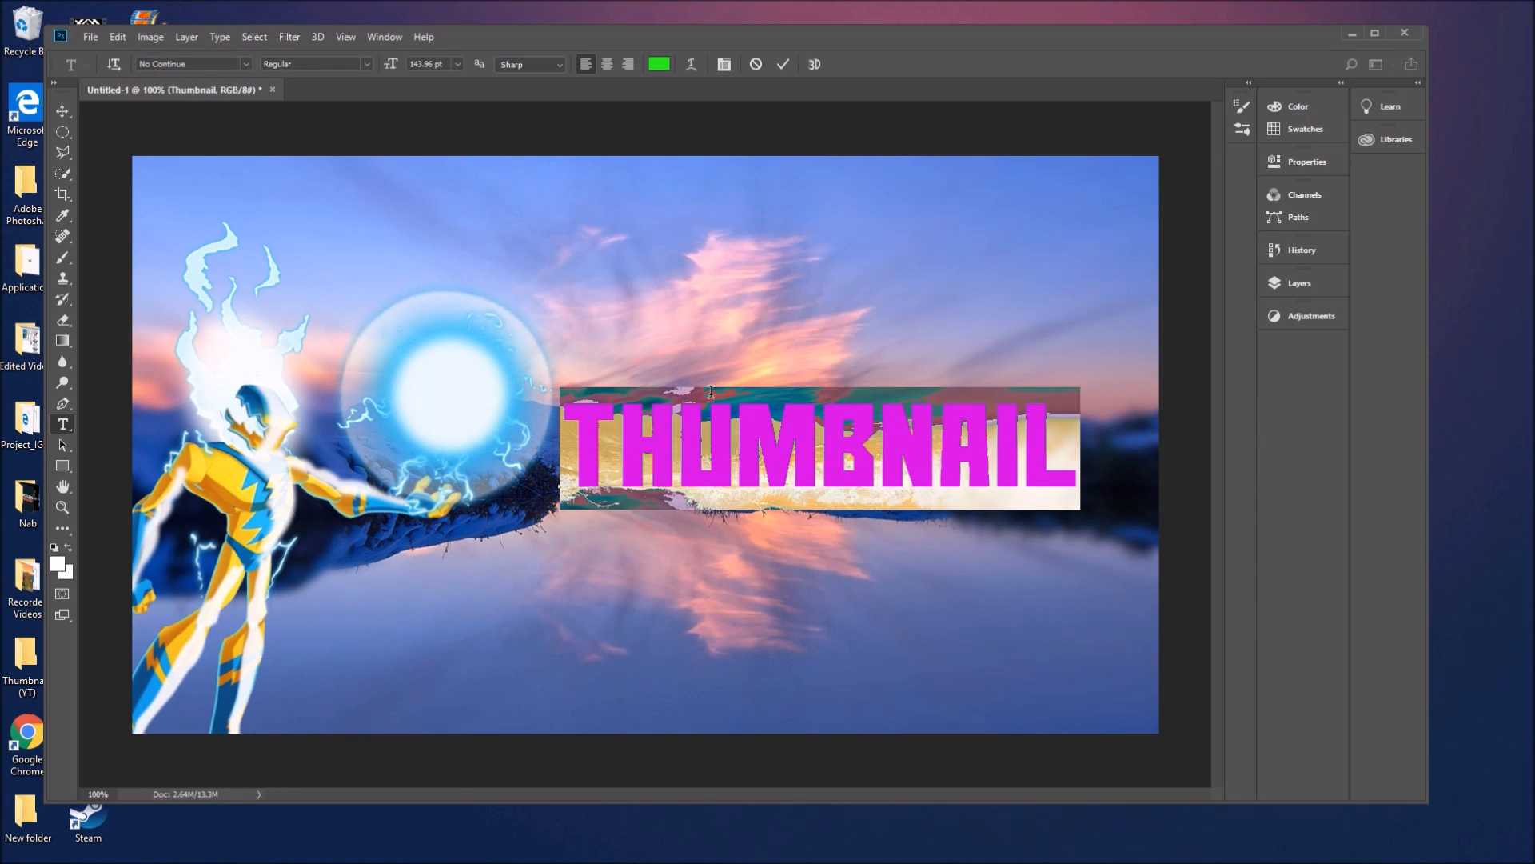
click(800, 465)
drag(564, 444, 1159, 453)
click(783, 64)
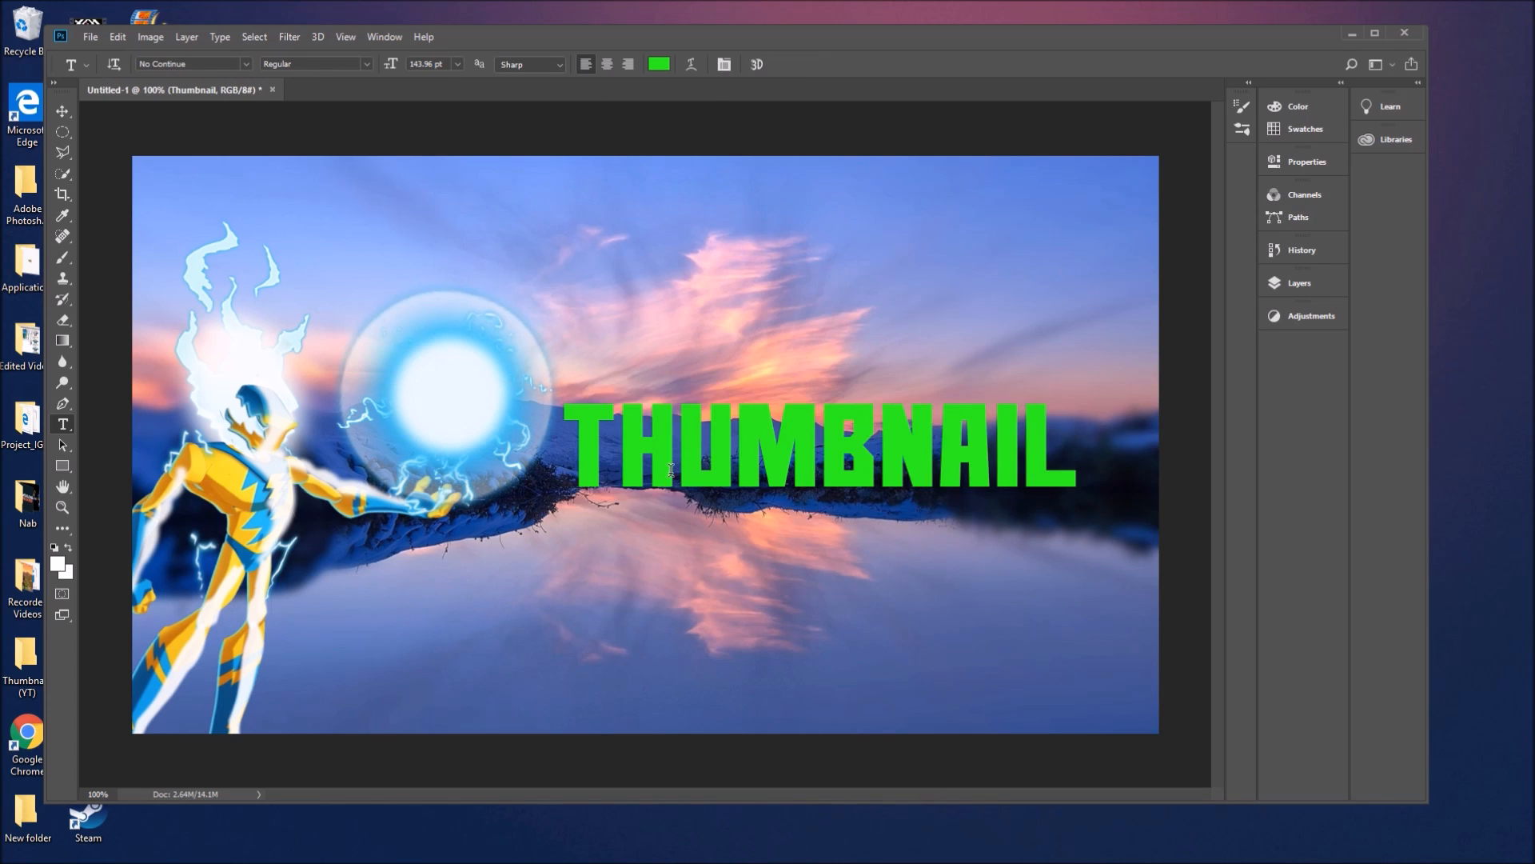
- Set the colour of the whole THUMBNAIL text to white (ffffff) and commit the text edit
double_click(732, 452)
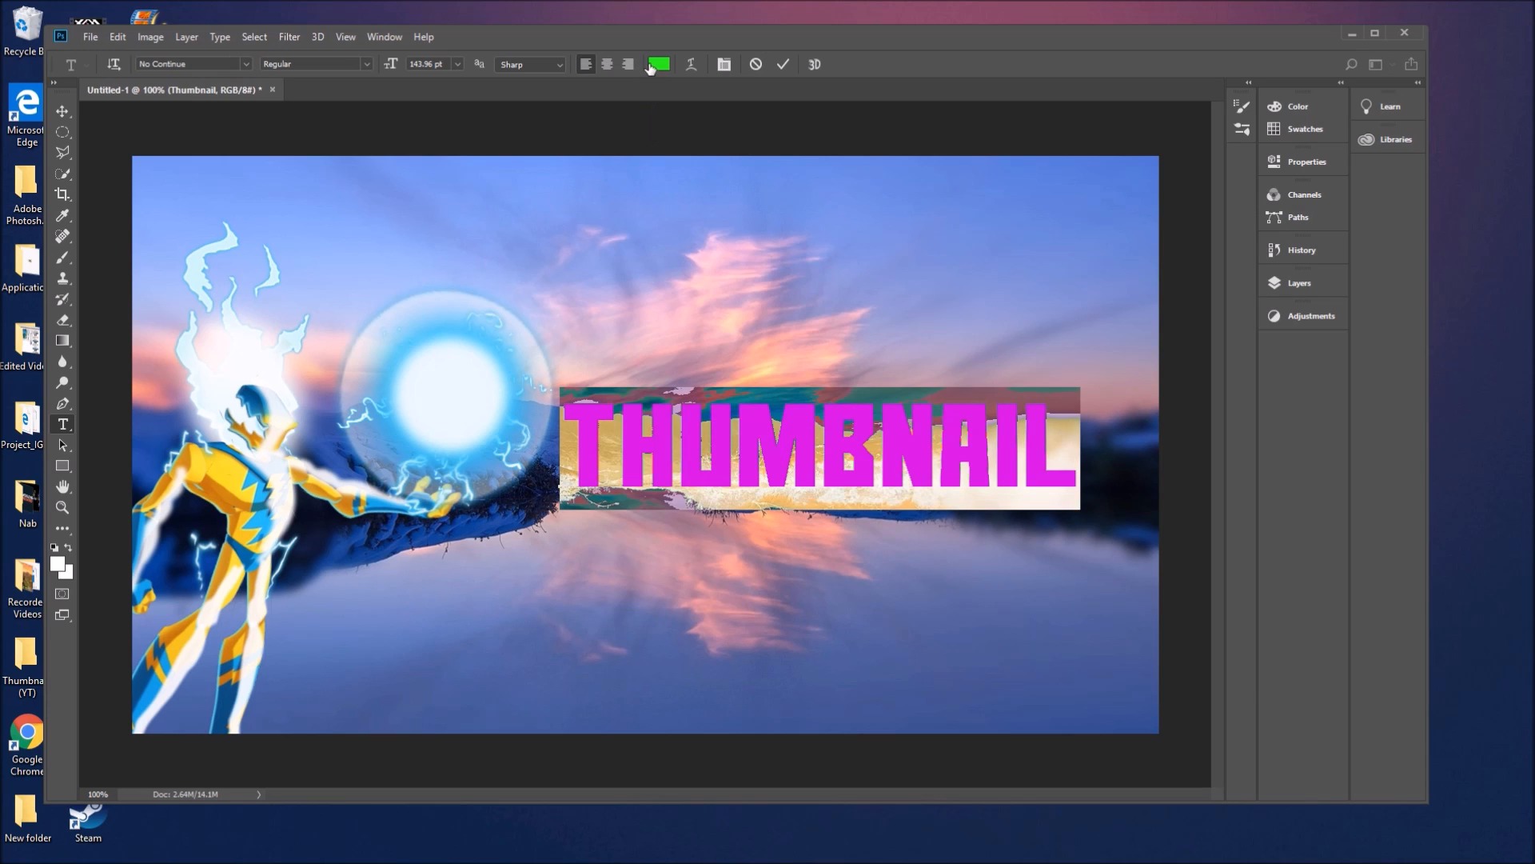
click(659, 64)
mouse_move(1190, 559)
mouse_down()
mouse_move(1054, 521)
mouse_move(1001, 417)
mouse_up()
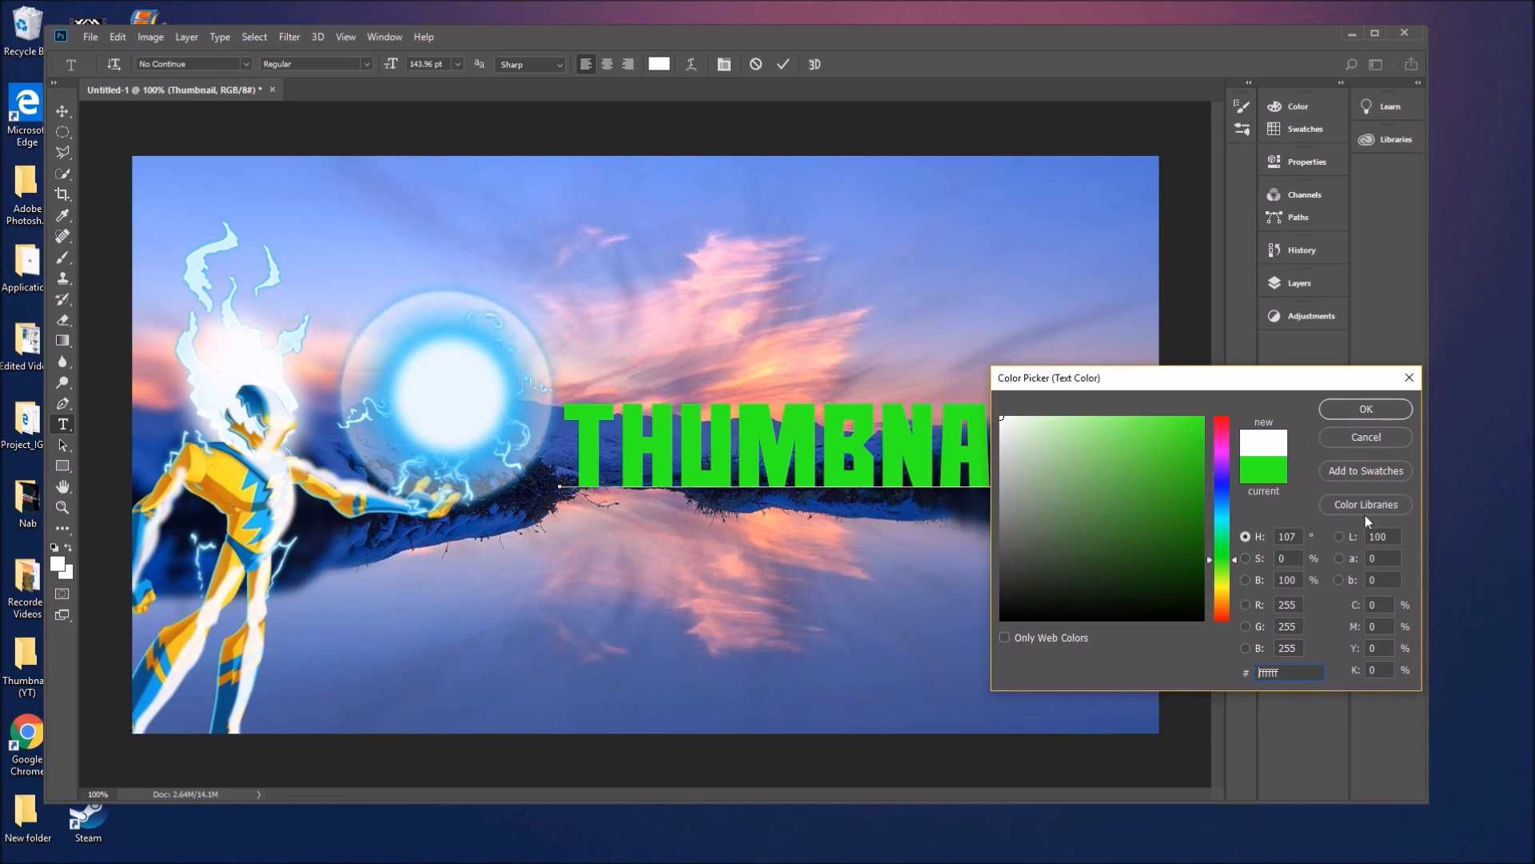
click(1344, 415)
click(781, 66)
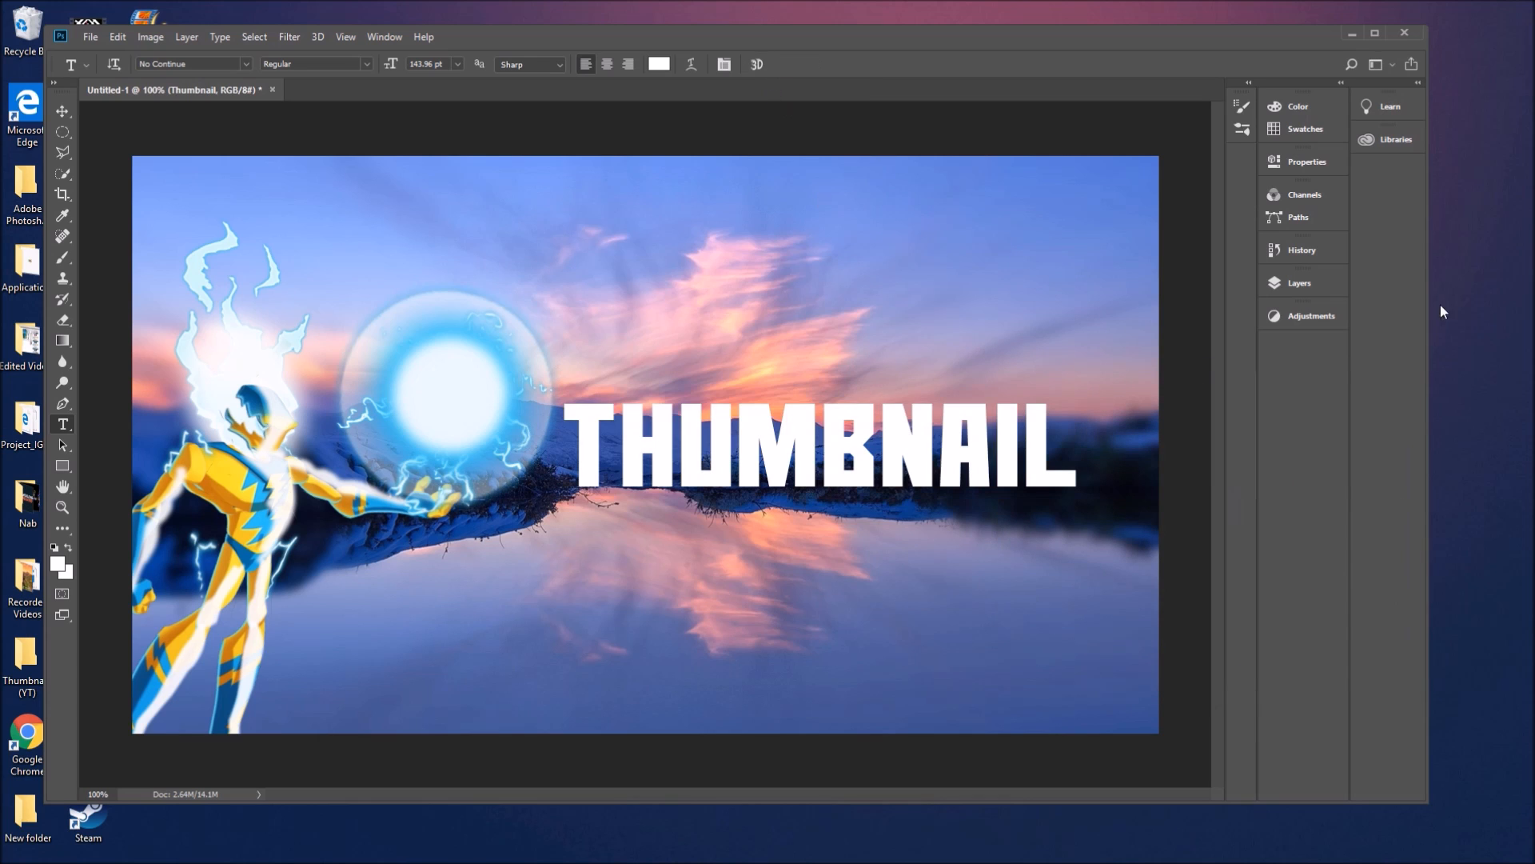
- Add a Stroke effect to the THUMBNAIL text layer's style and open the stroke's settings
click(1293, 286)
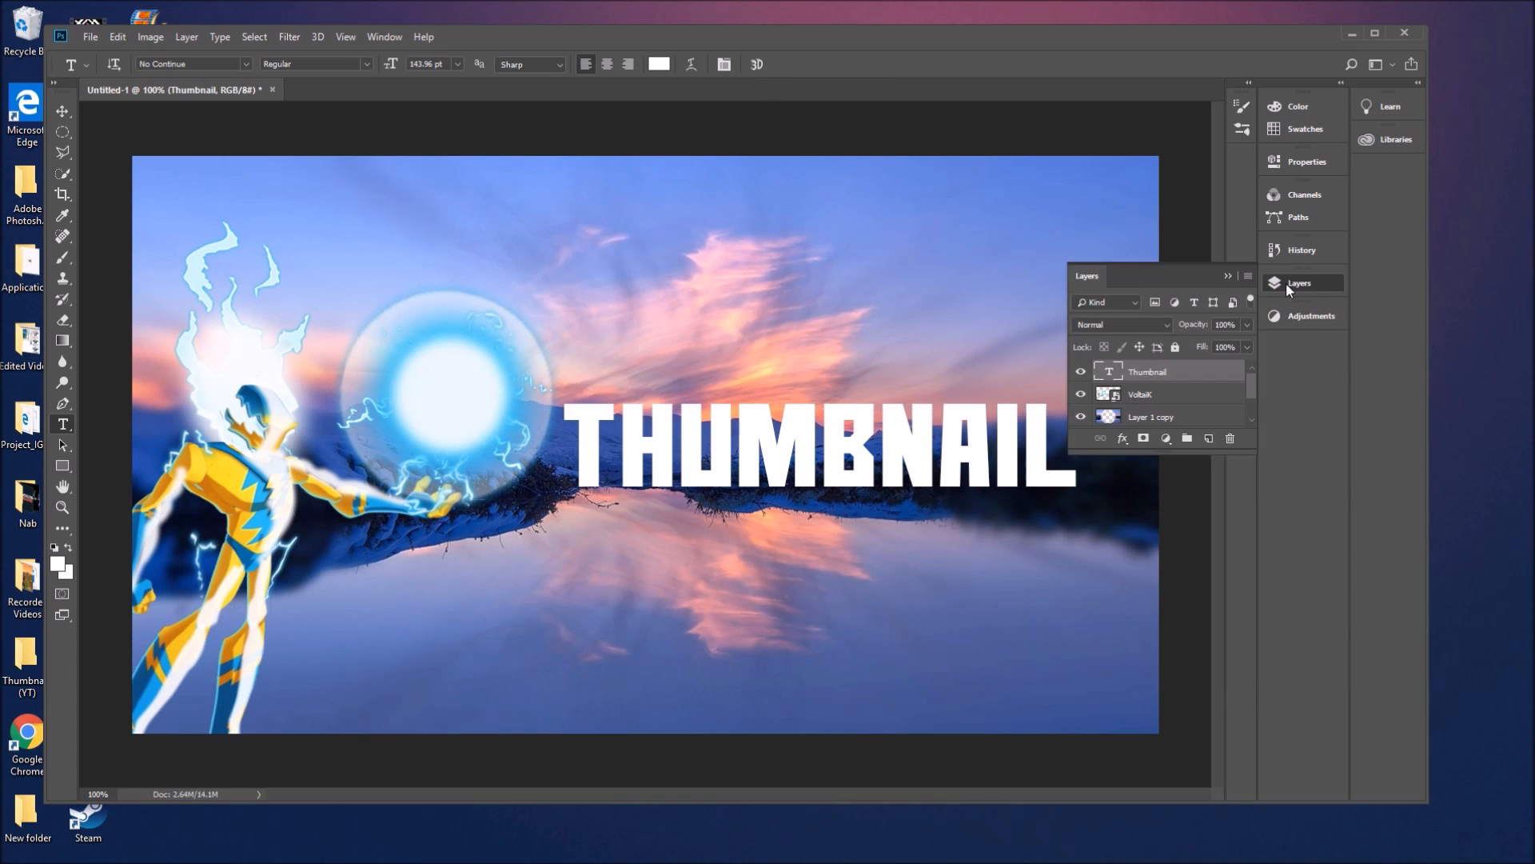
double_click(1194, 377)
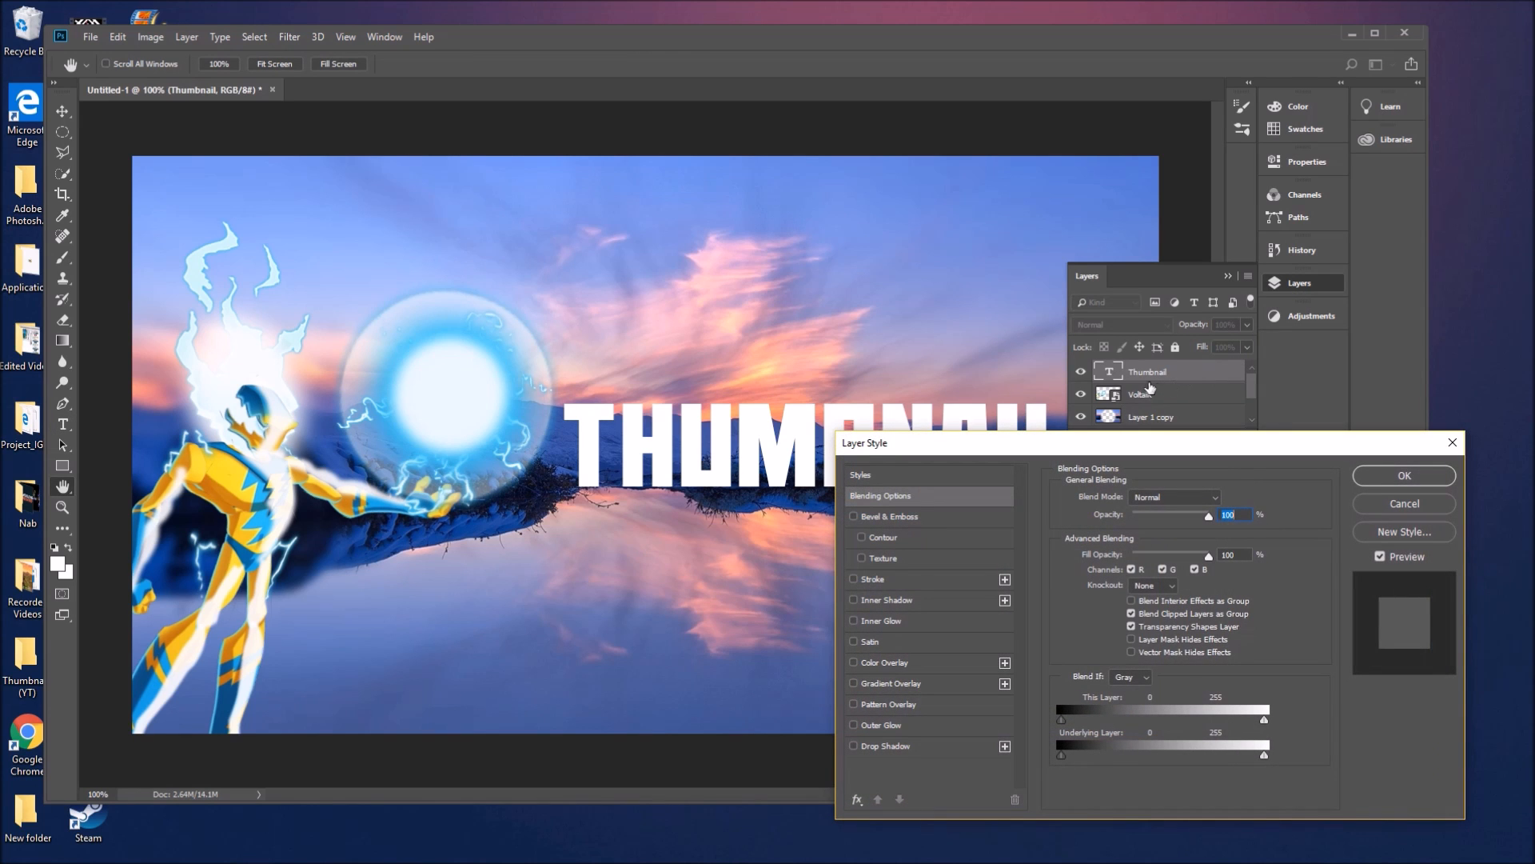
click(854, 578)
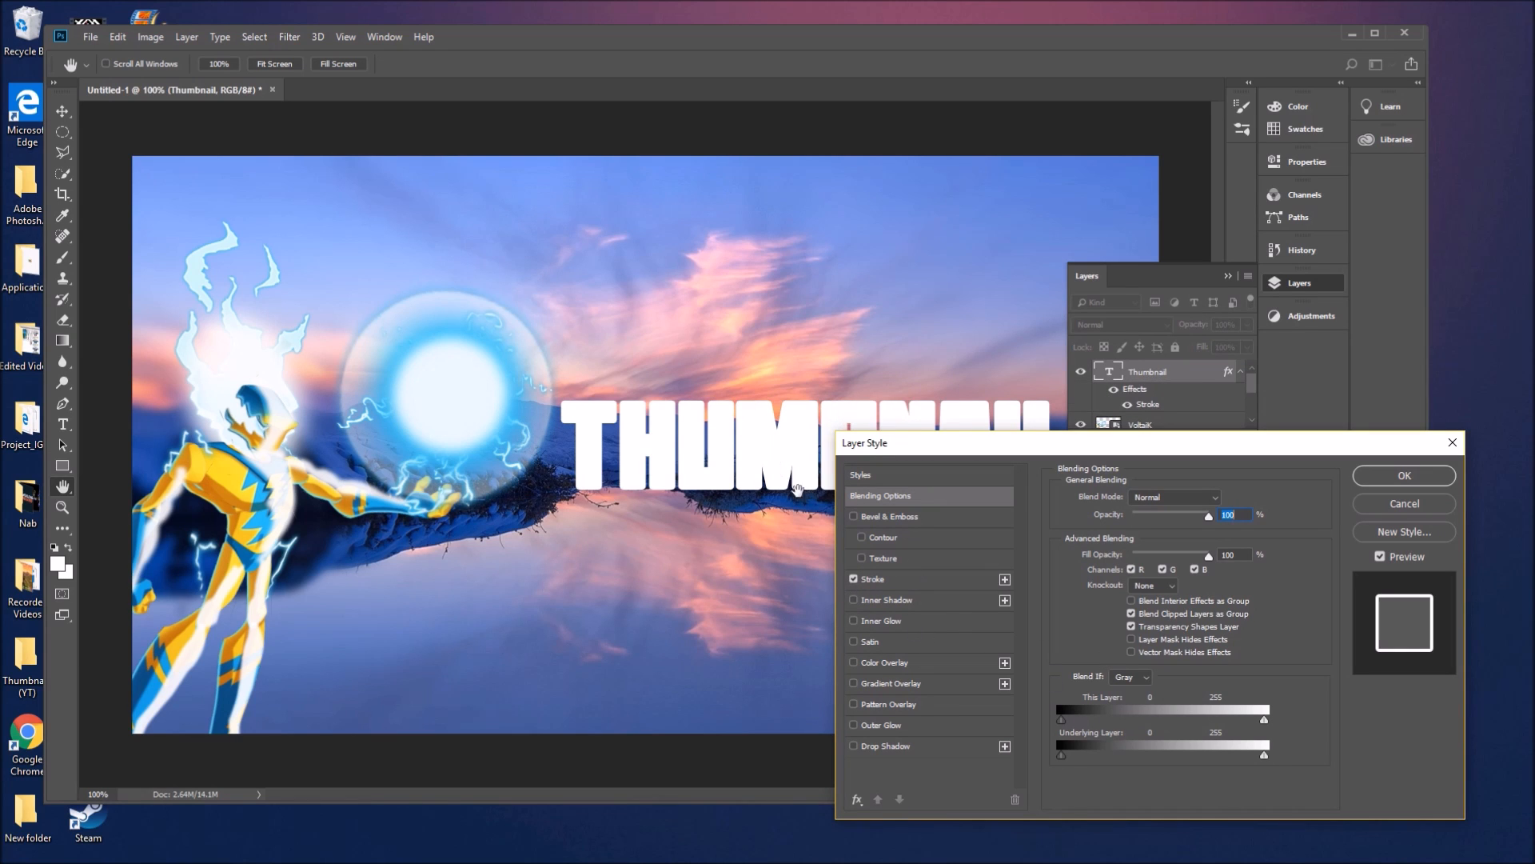
click(894, 578)
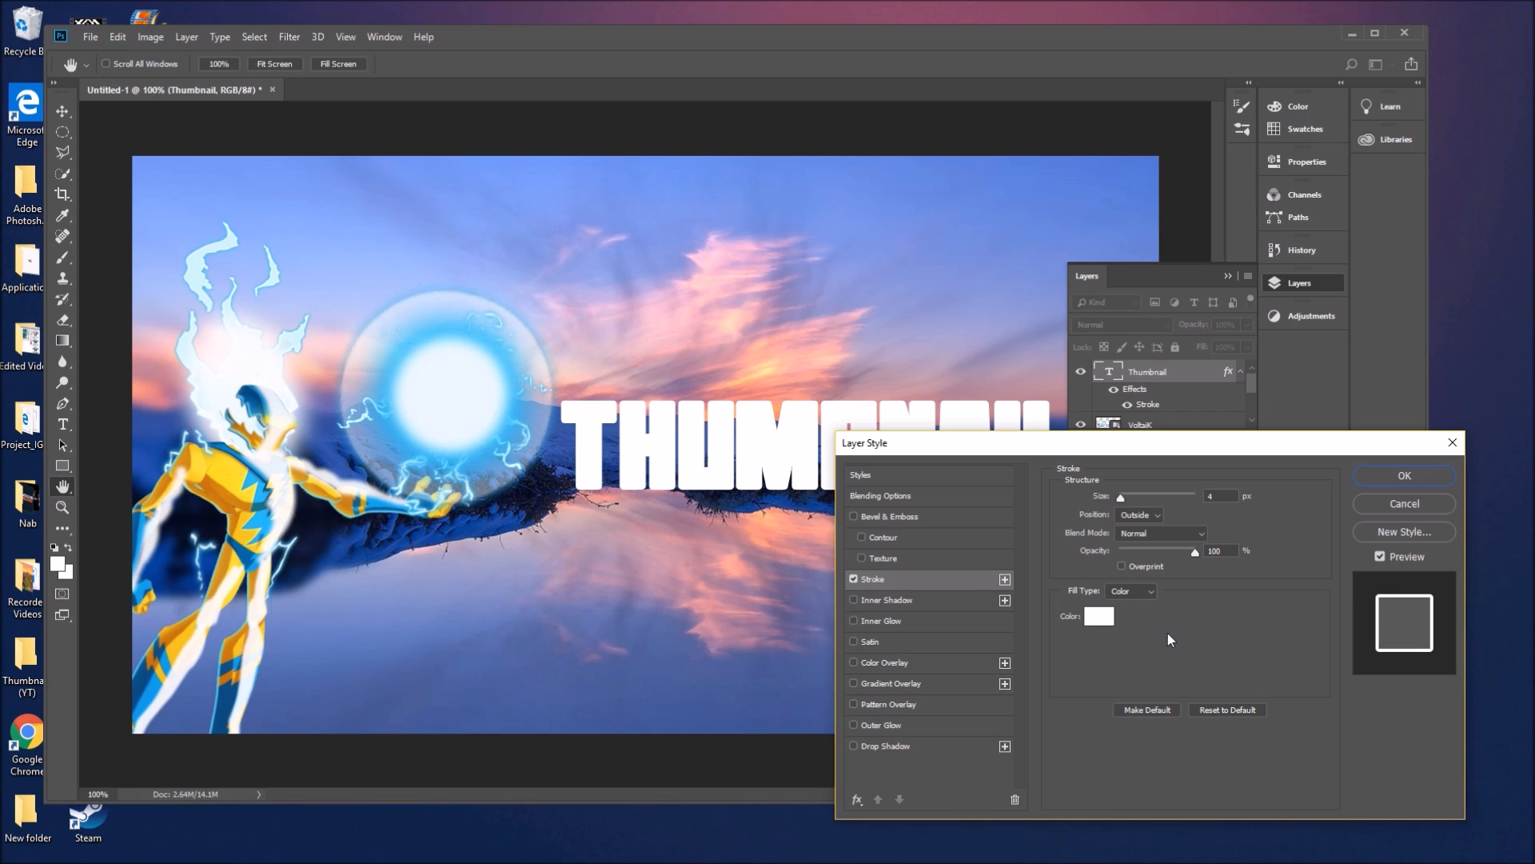
- Set the text's stroke colour to purple (9600ff) and apply the layer style
click(1097, 617)
drag(1063, 616, 933, 673)
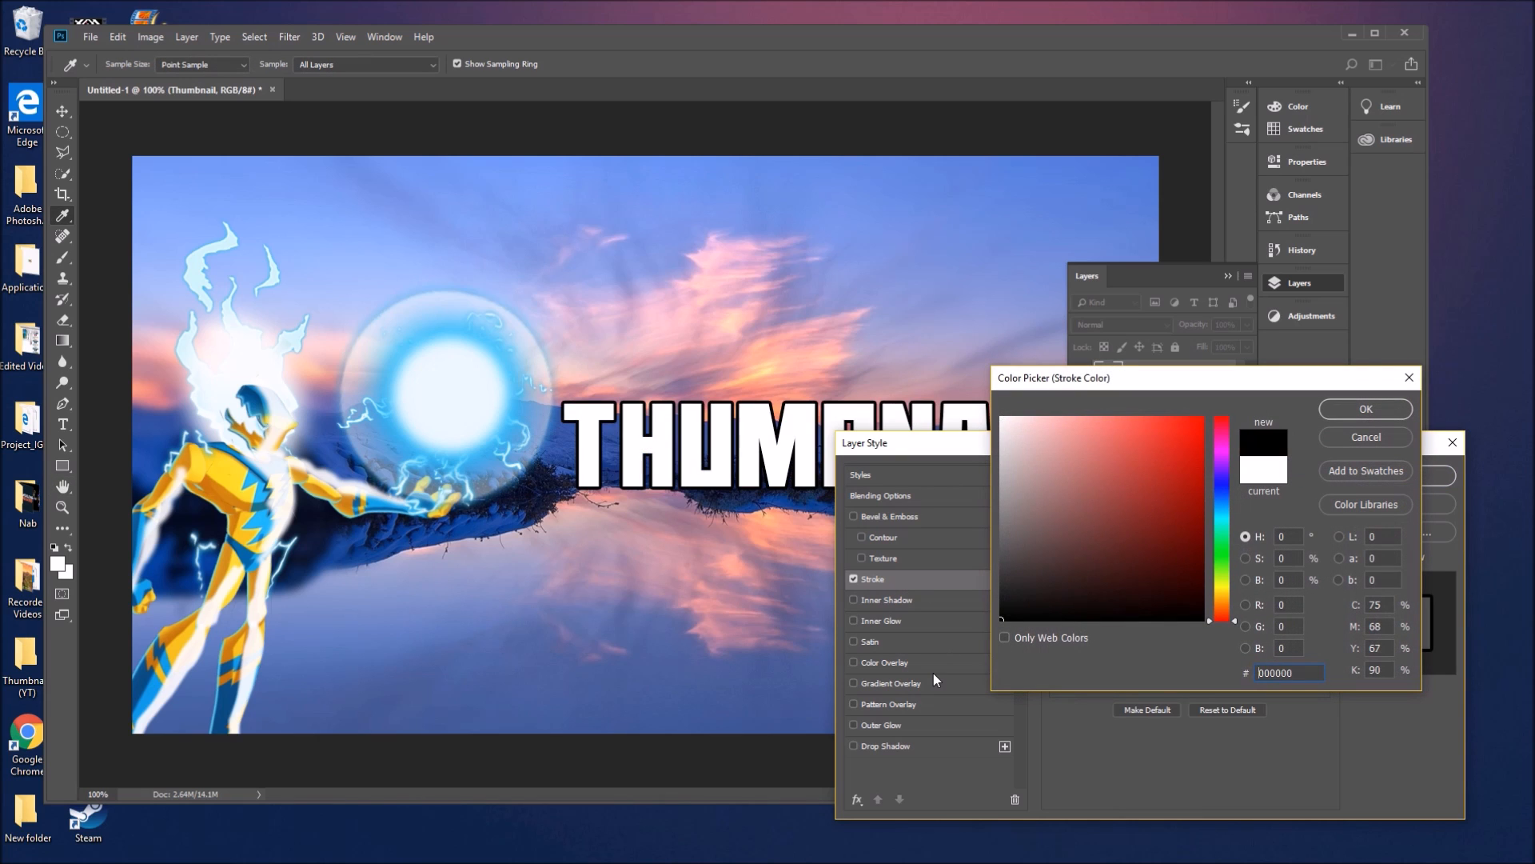
click(1217, 528)
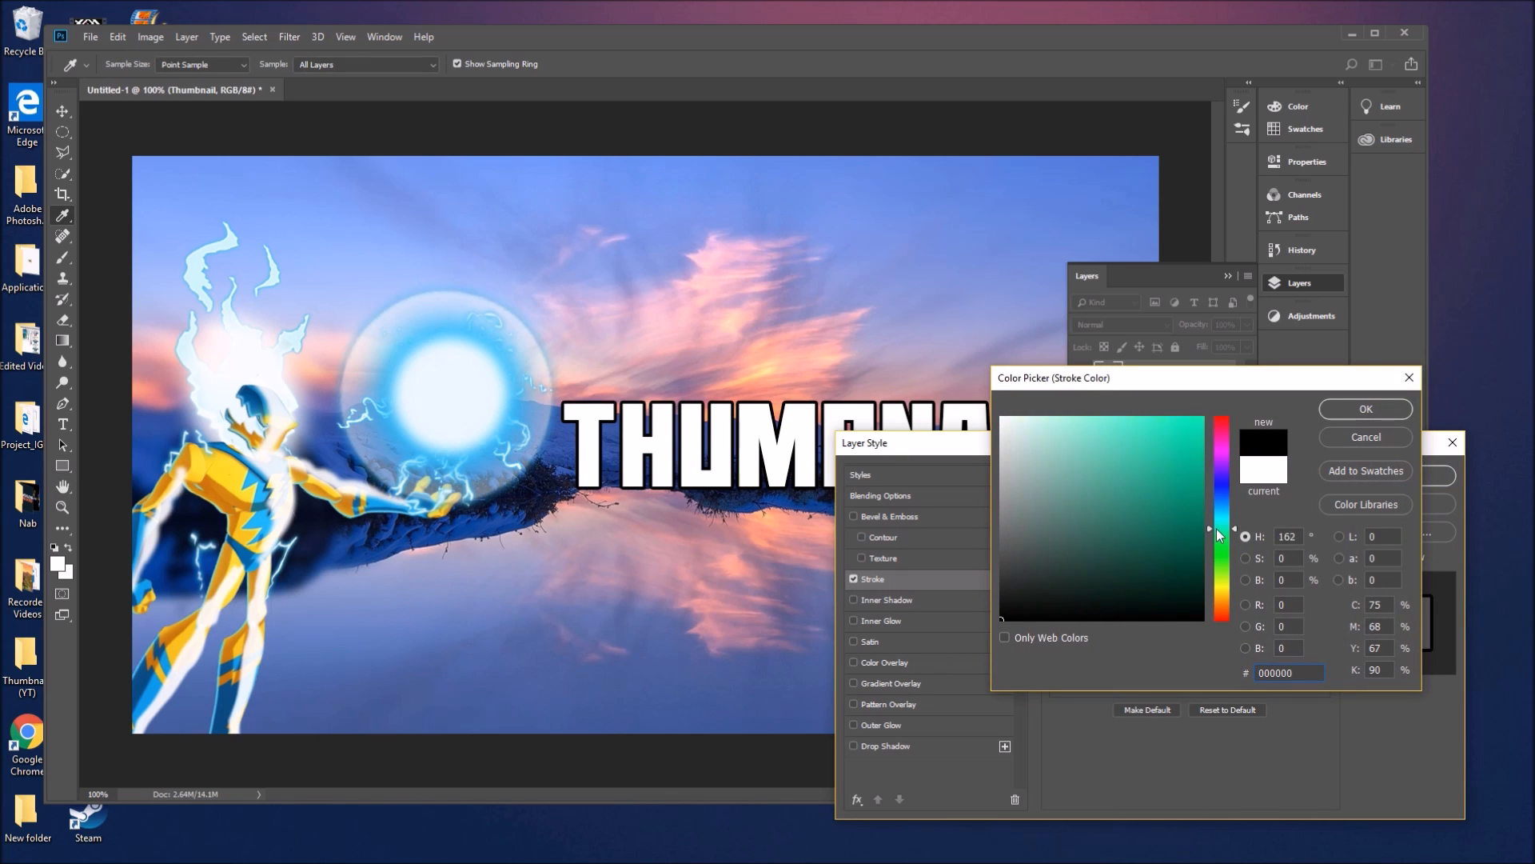
drag(1217, 525, 1217, 521)
drag(1169, 450, 1266, 378)
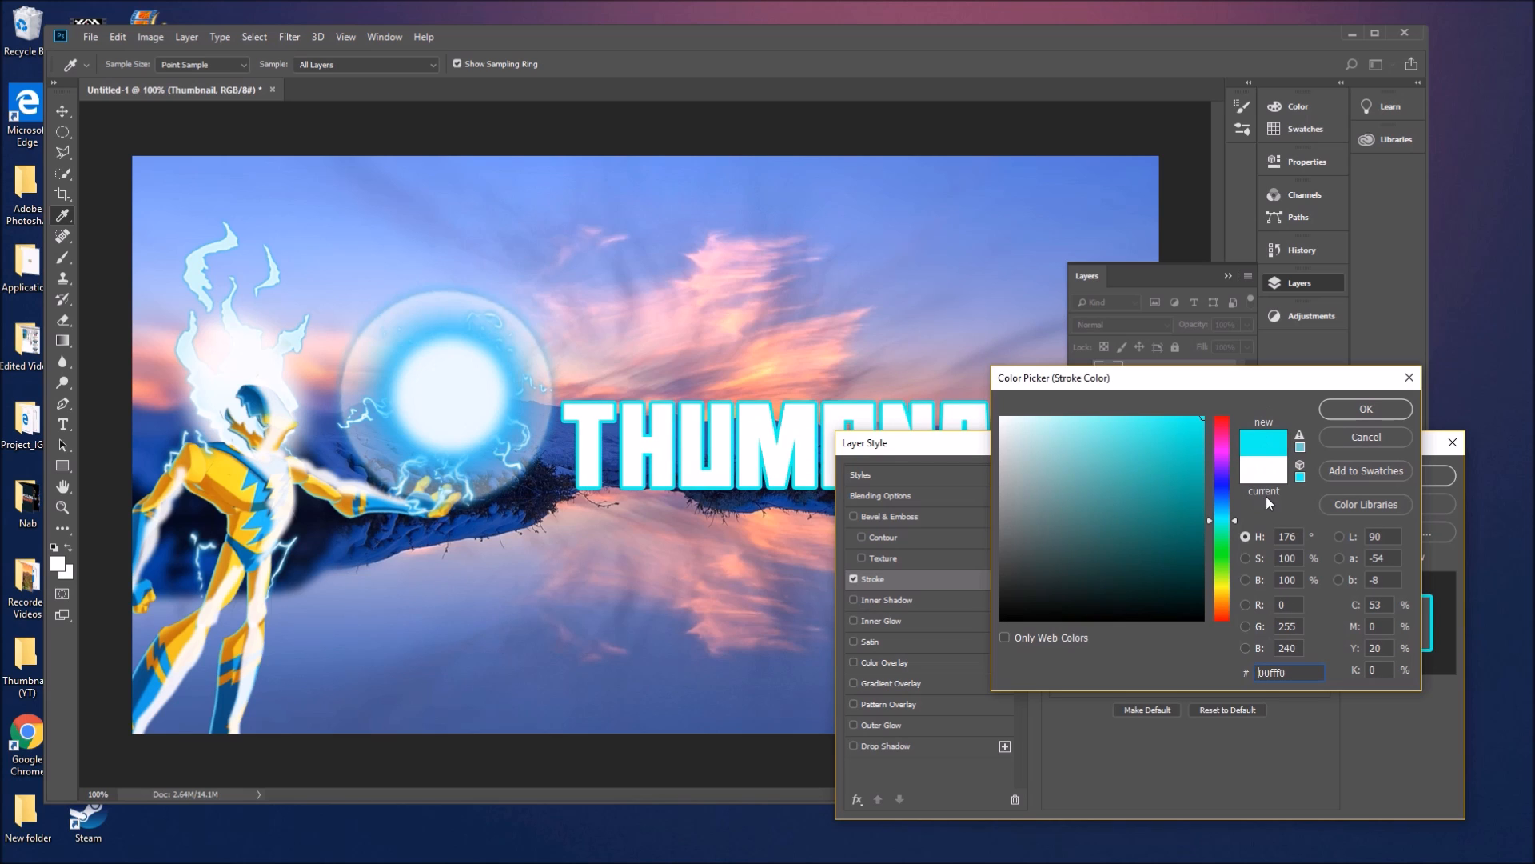
click(1217, 583)
mouse_move(1217, 584)
mouse_down()
mouse_move(1225, 618)
mouse_move(1221, 440)
mouse_move(1222, 464)
mouse_up()
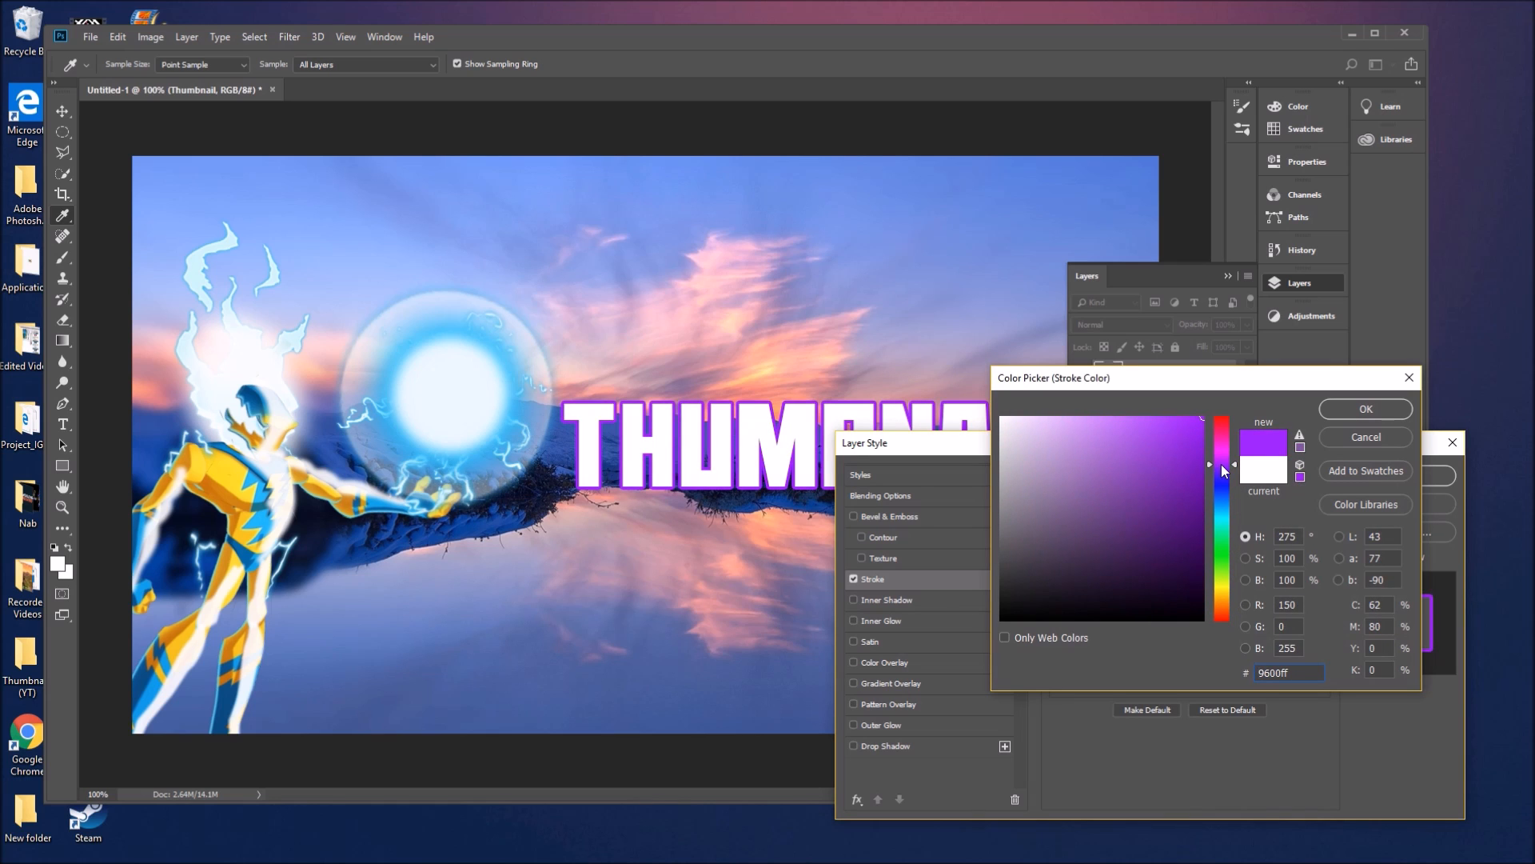
click(1365, 409)
click(1396, 479)
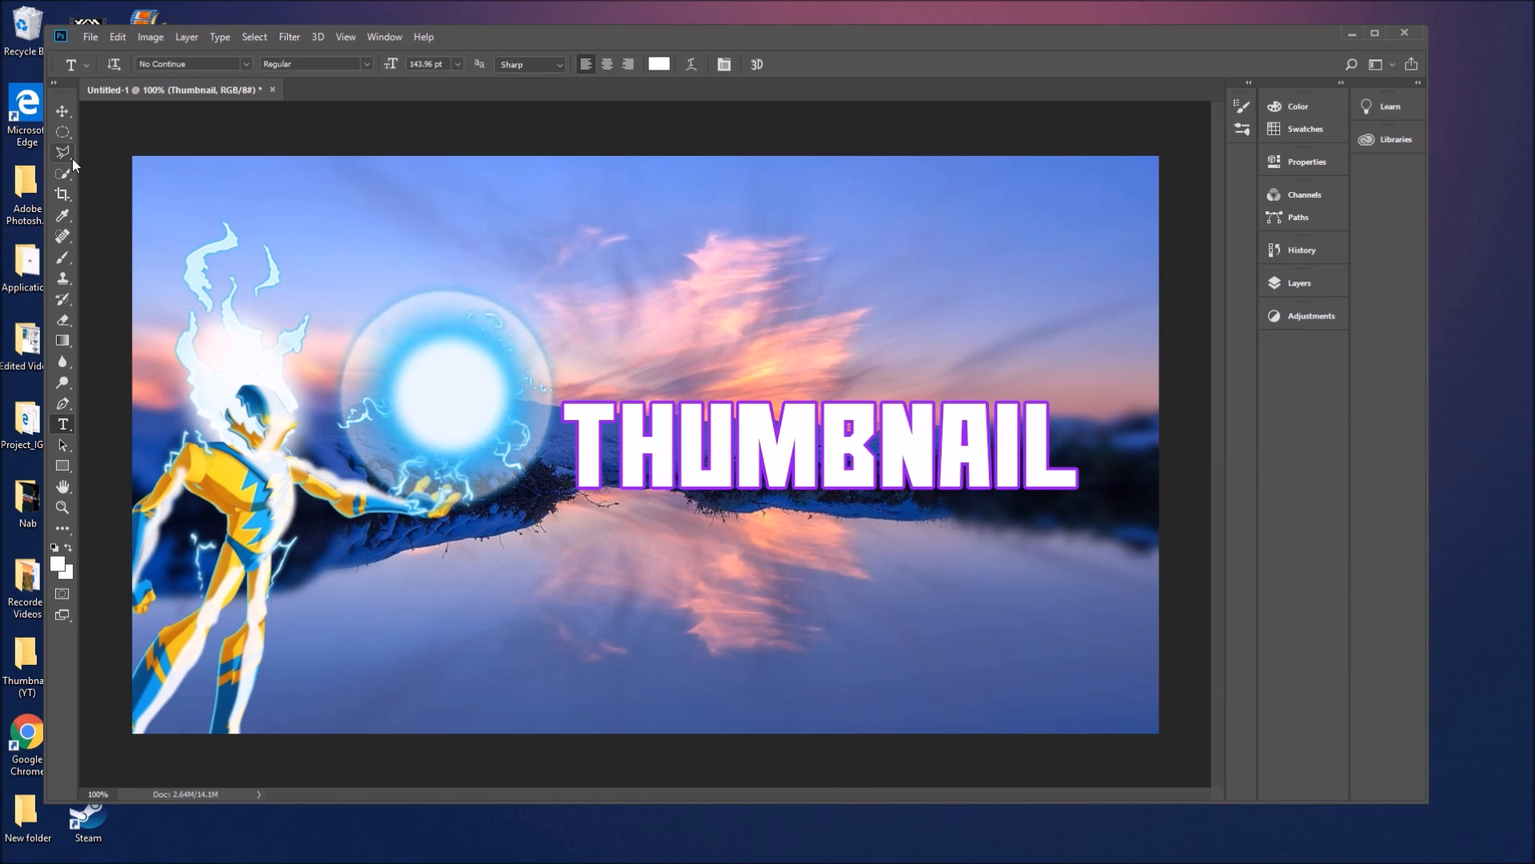
- Create a new empty layer above the THUMBNAIL text layer
click(1282, 285)
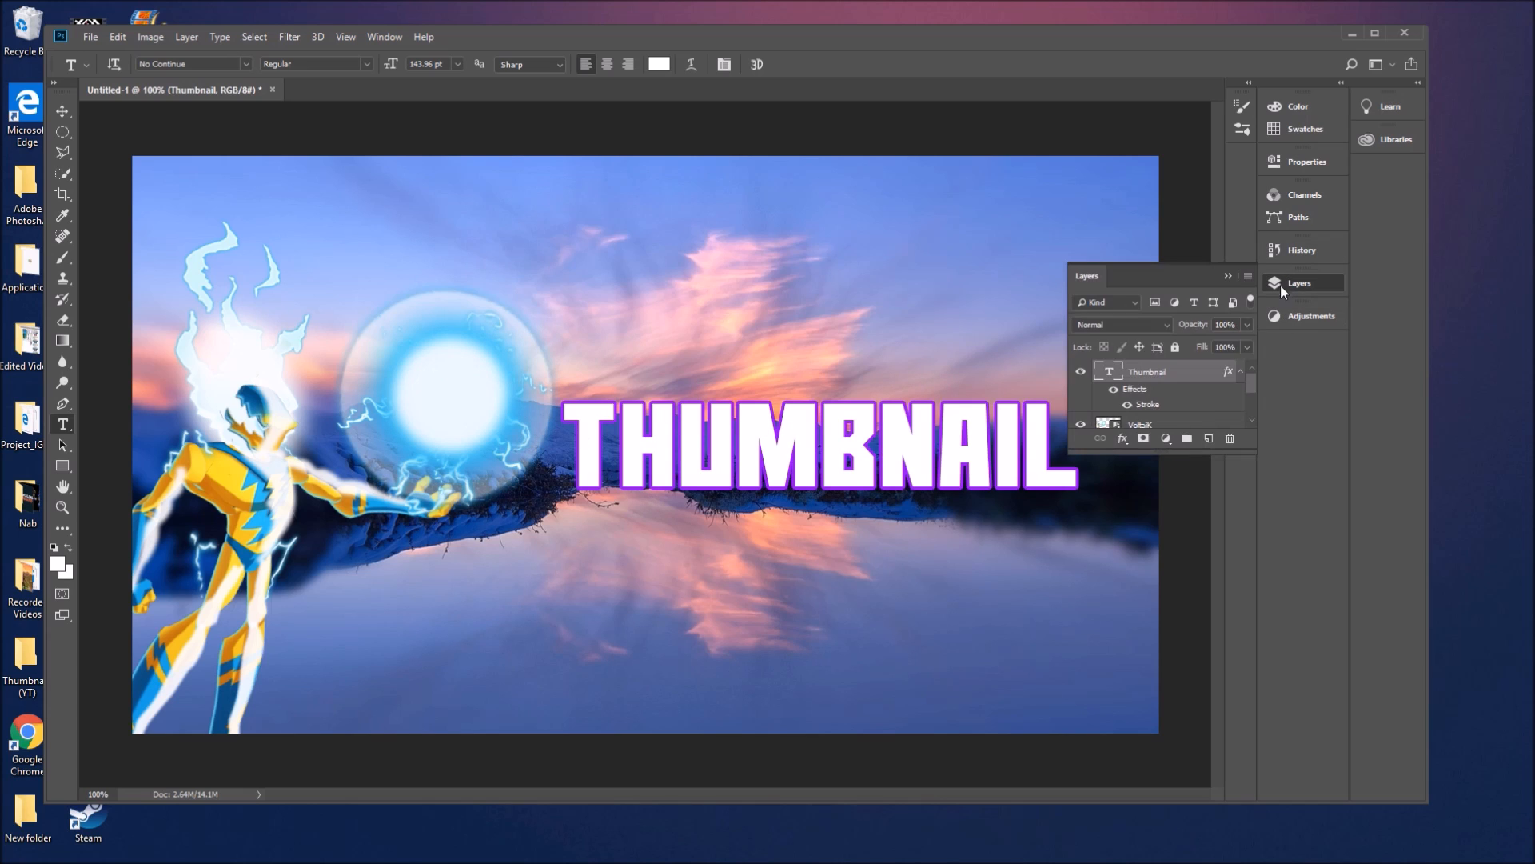
click(1209, 443)
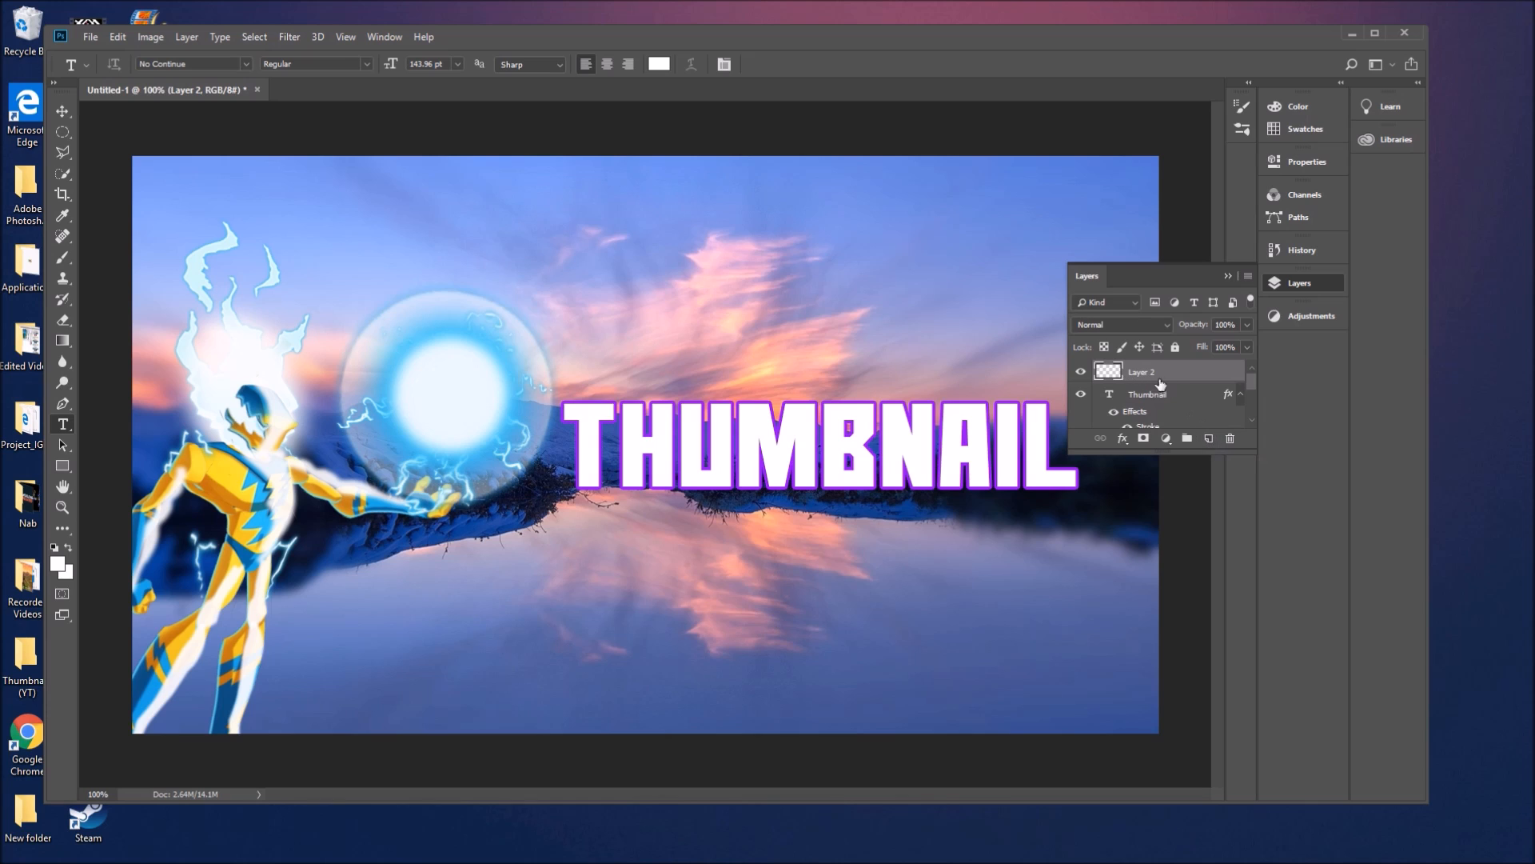
- Add a Brightness/Contrast adjustment layer with default options above the empty layer
click(1283, 315)
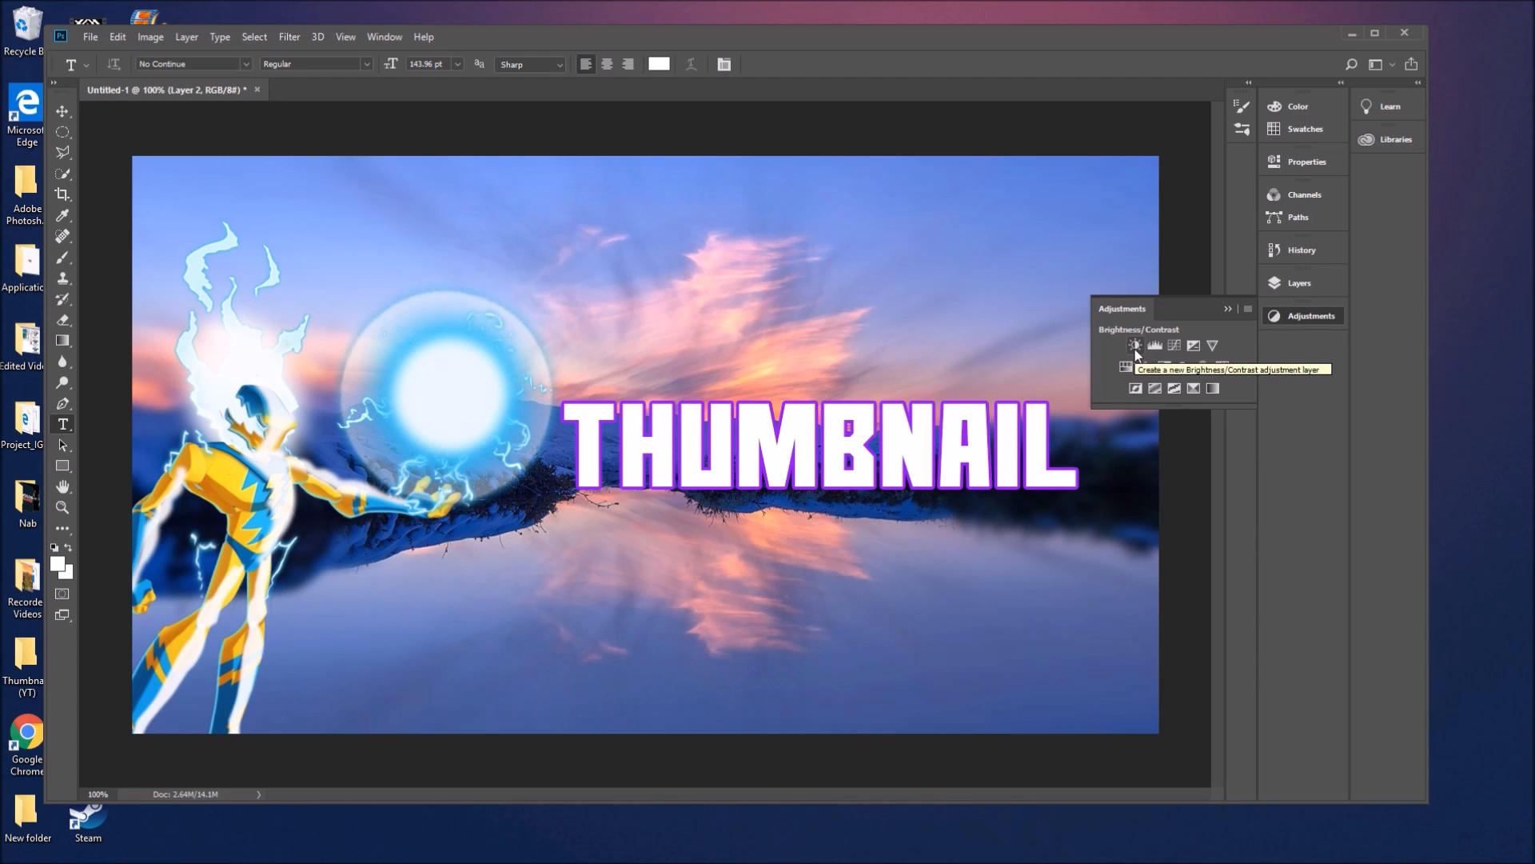
click(1306, 319)
click(221, 37)
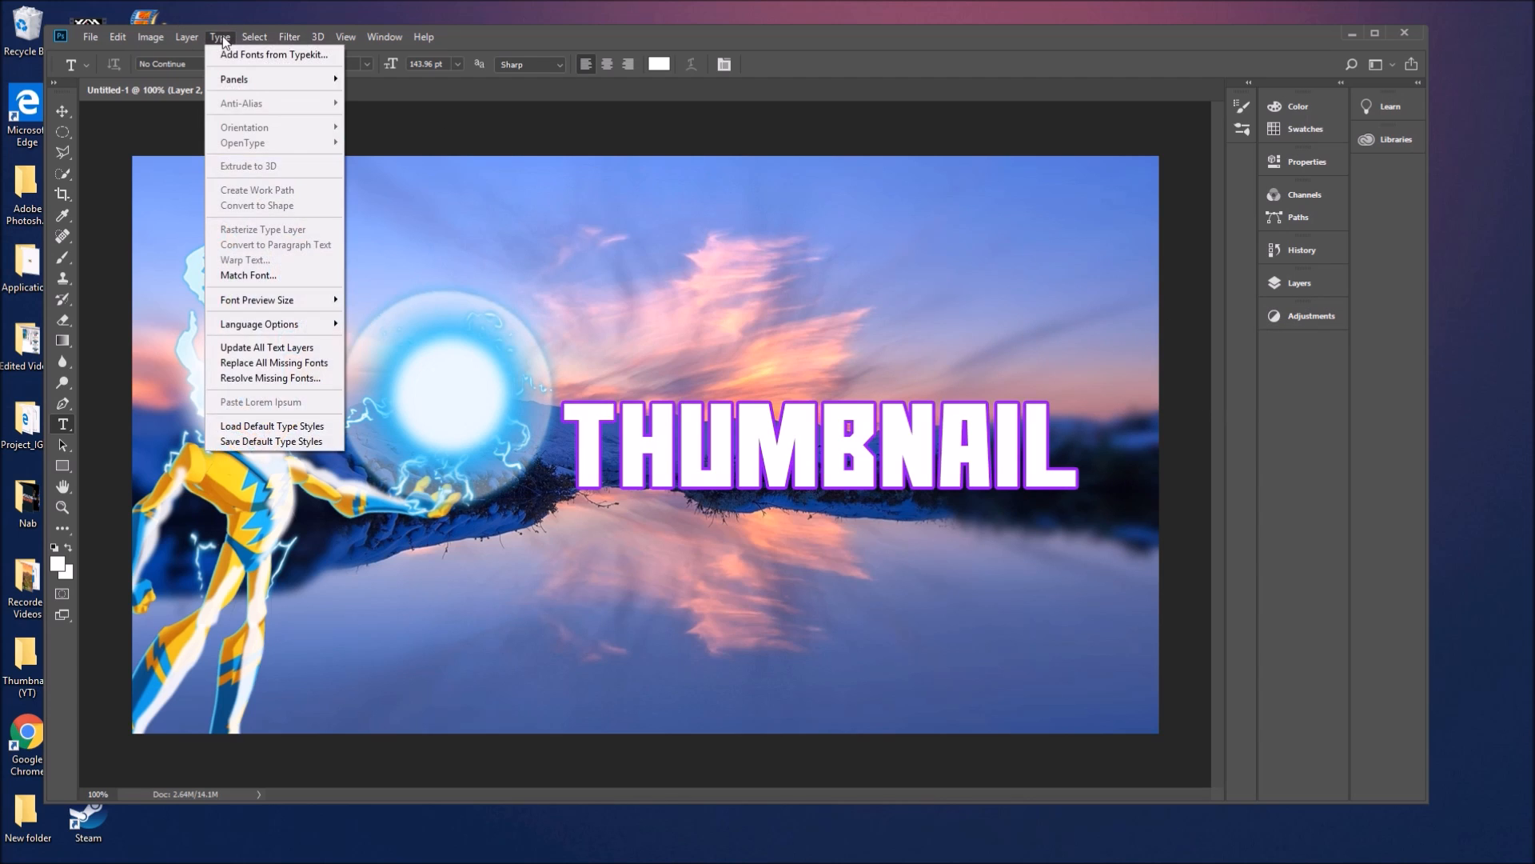
mouse_move(247, 38)
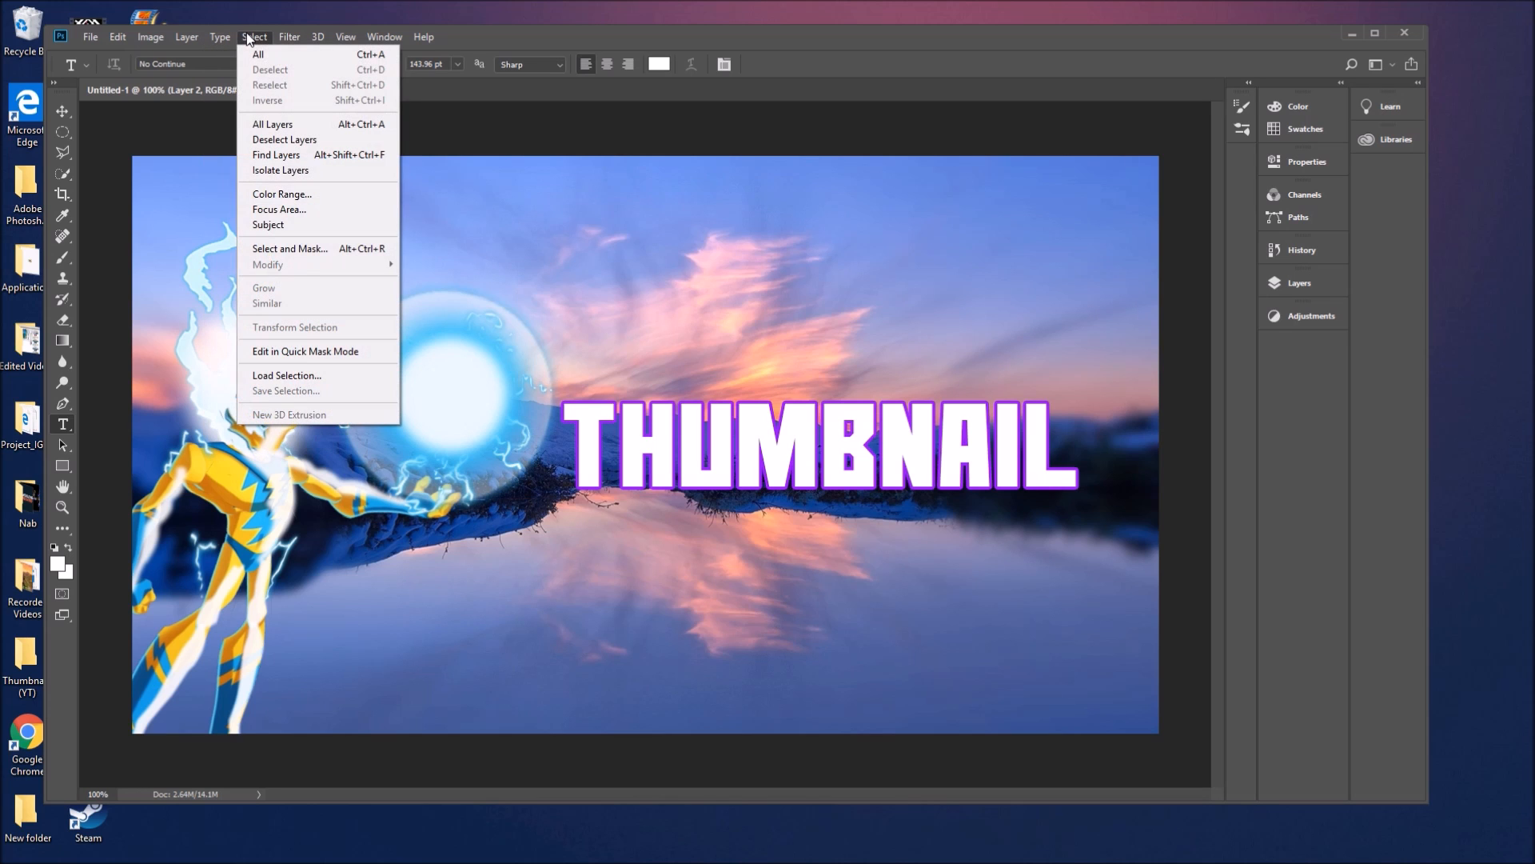
mouse_move(338, 40)
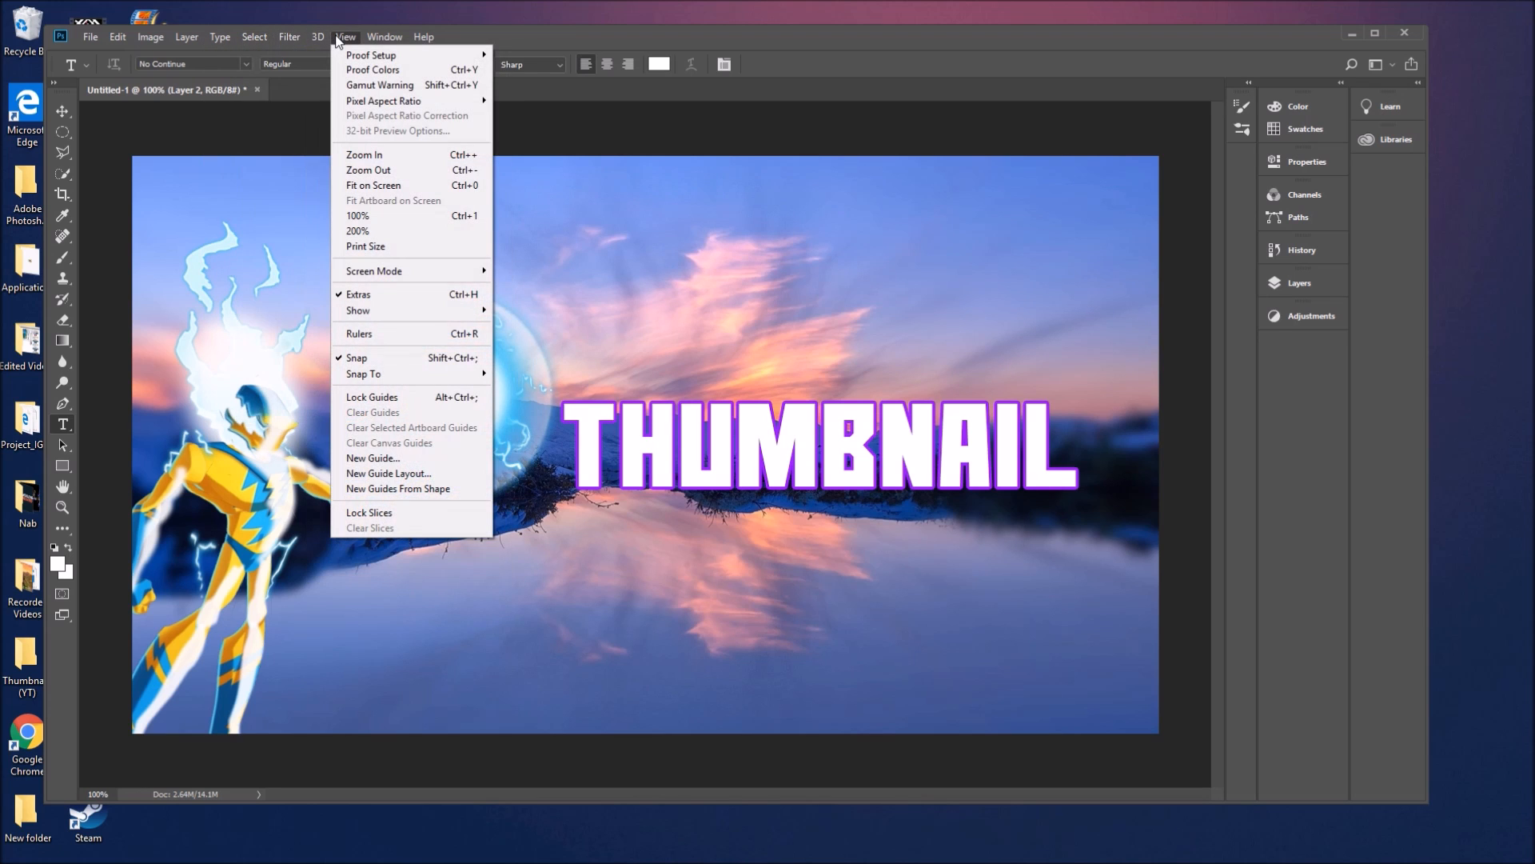
mouse_move(402, 43)
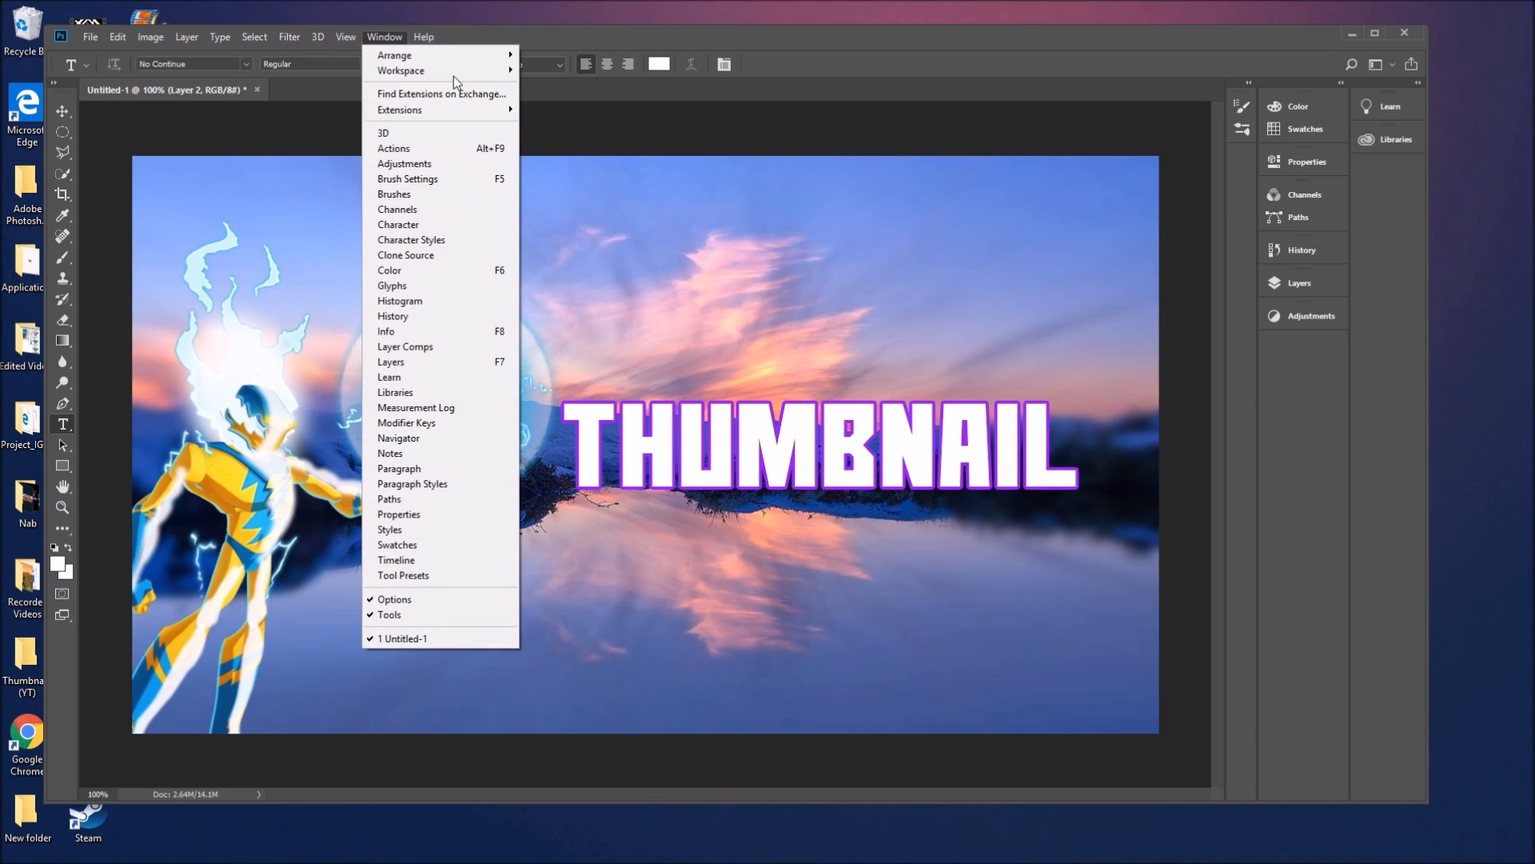
mouse_move(180, 37)
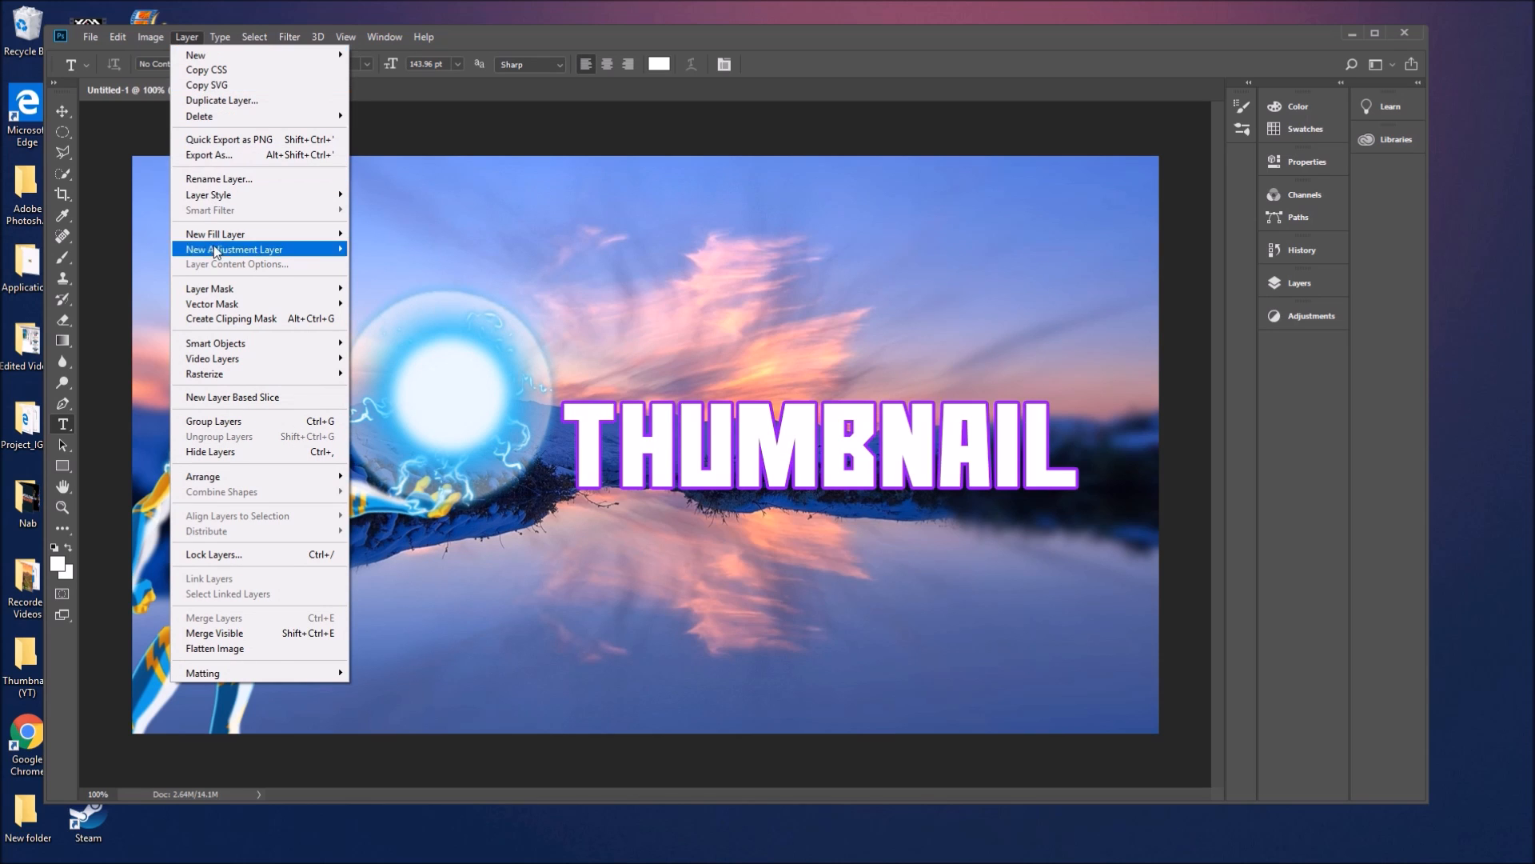
mouse_move(221, 253)
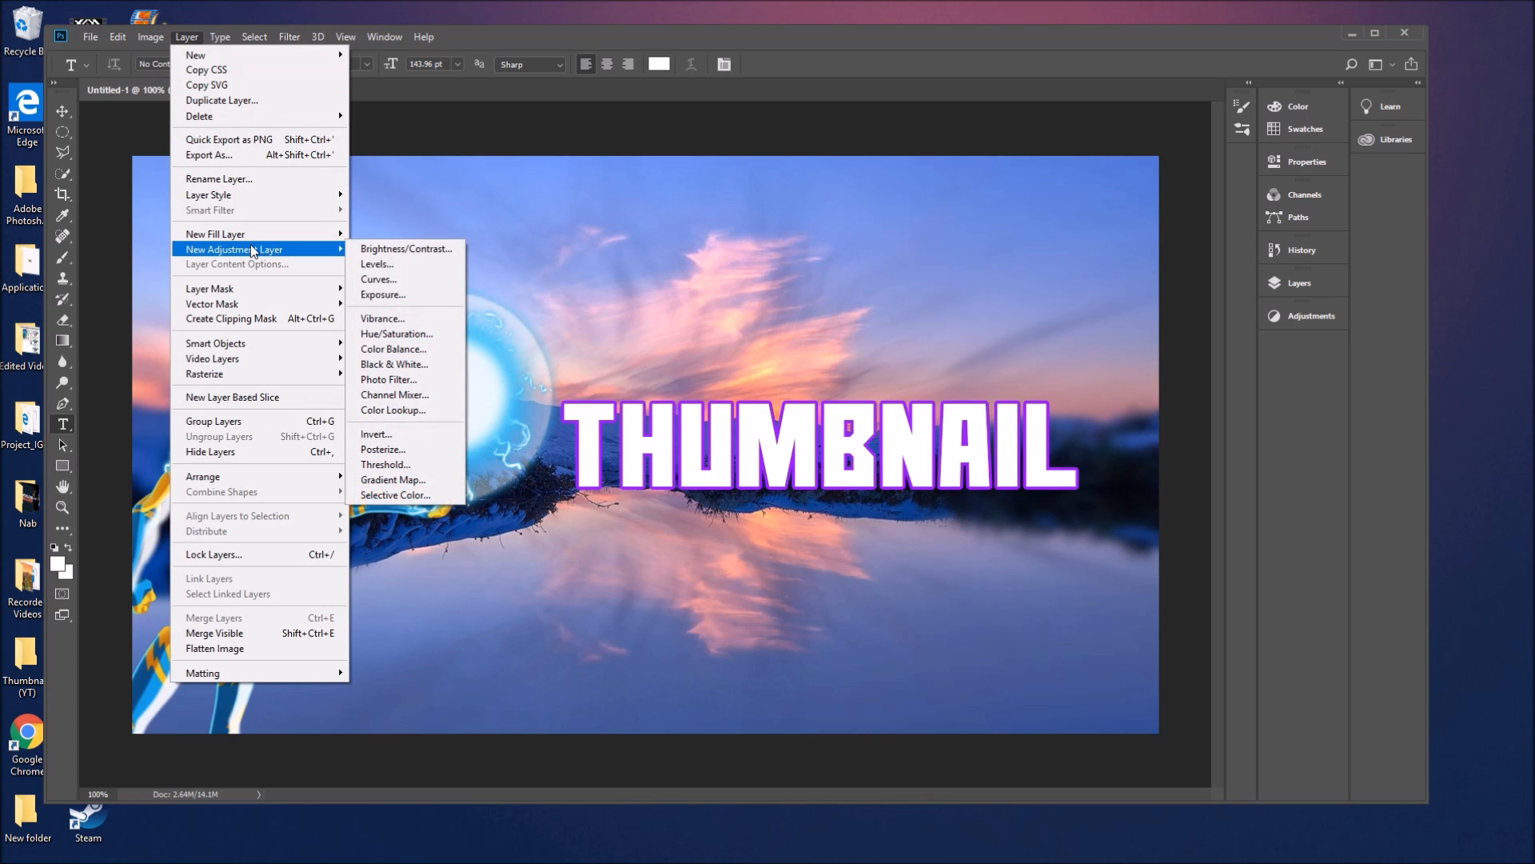
click(404, 250)
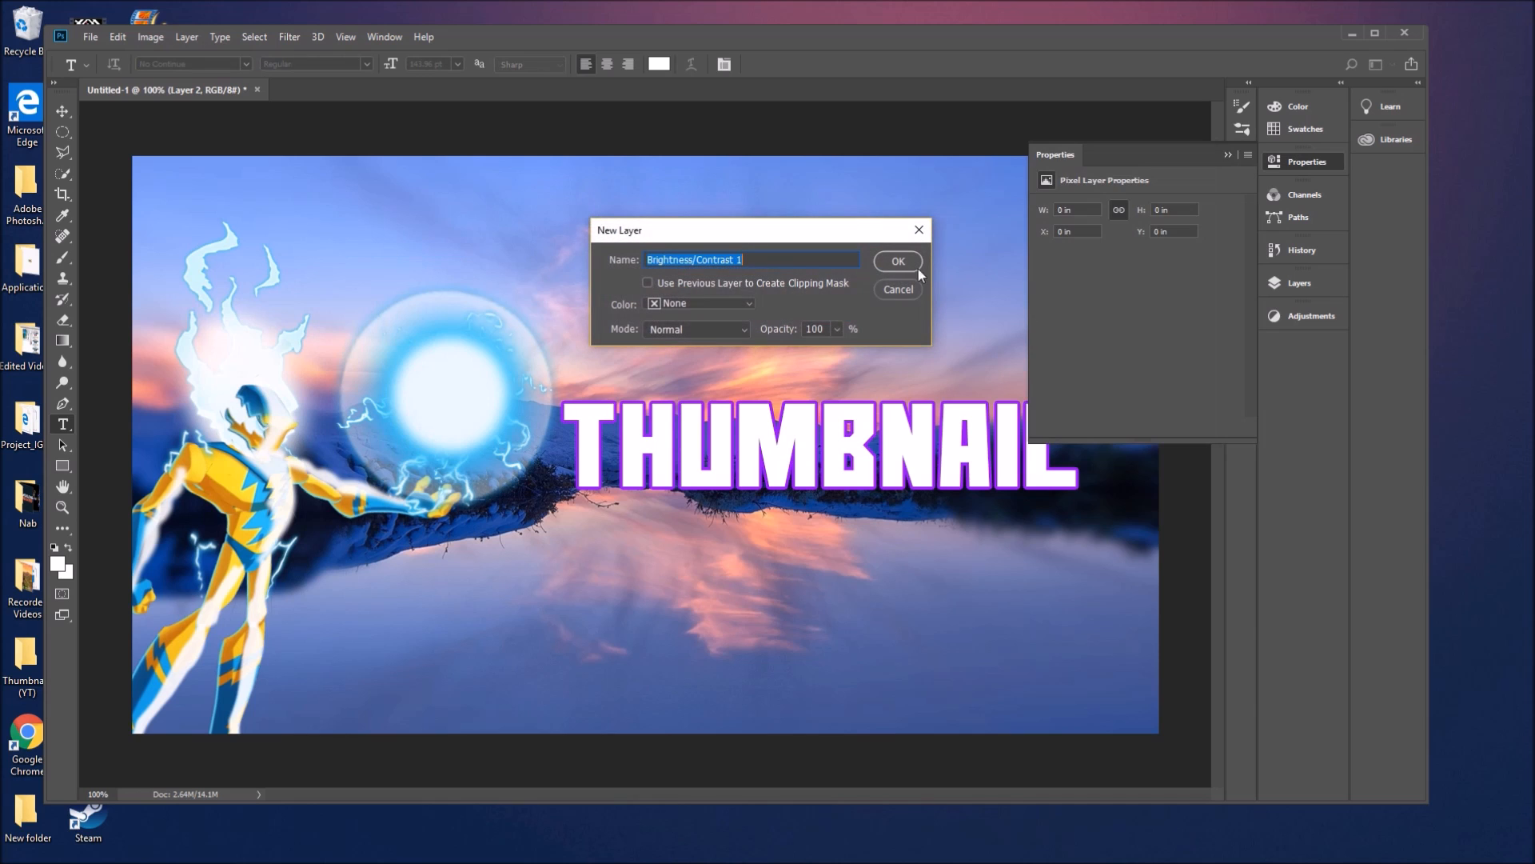
click(891, 266)
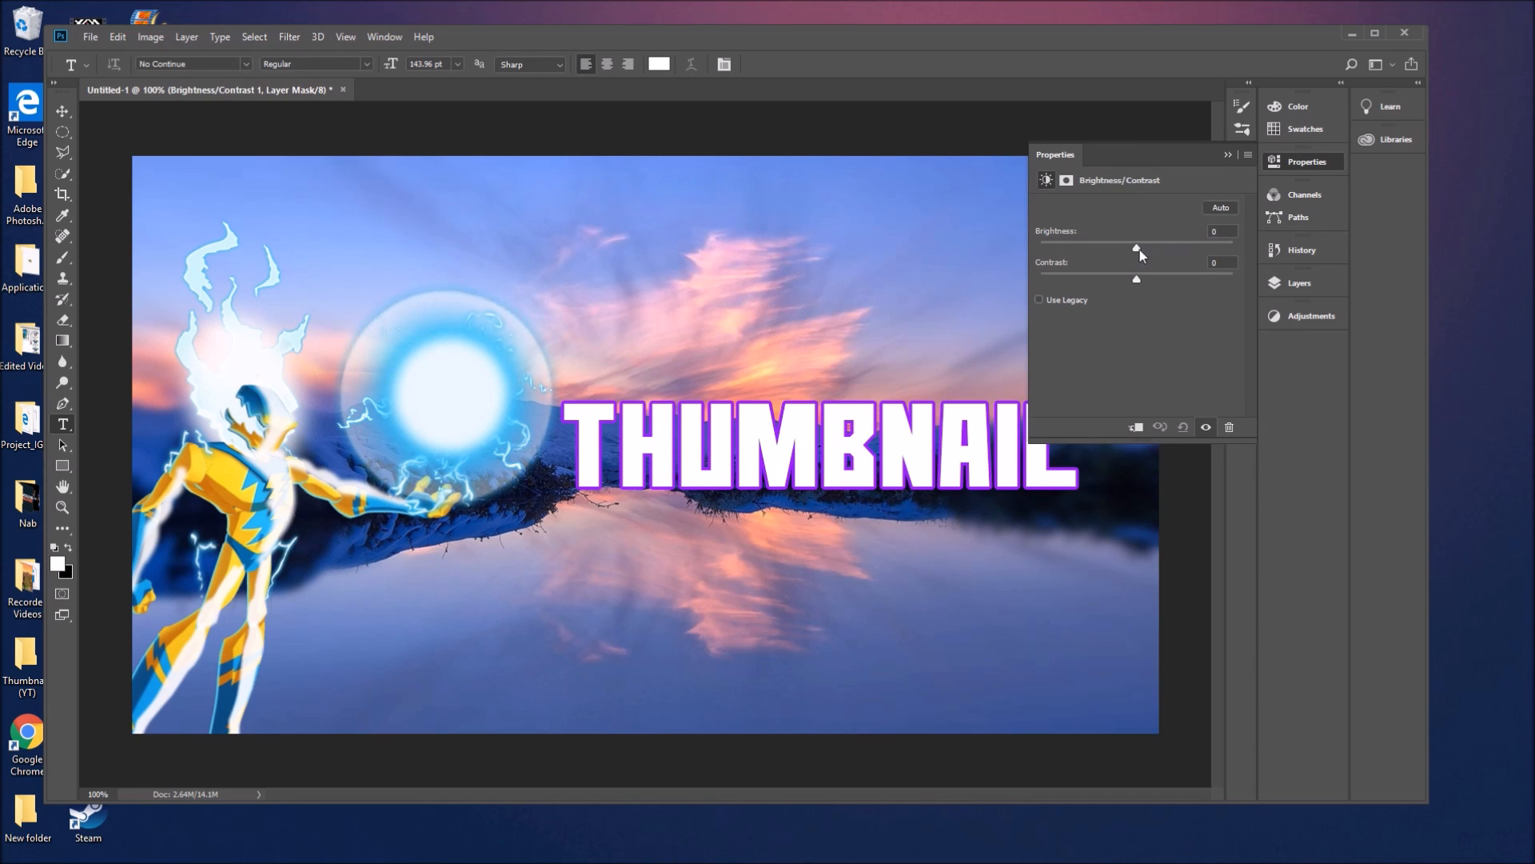
- Add two more Brightness/Contrast adjustment layers and set the topmost one to brightness 35 and contrast 31
click(1287, 315)
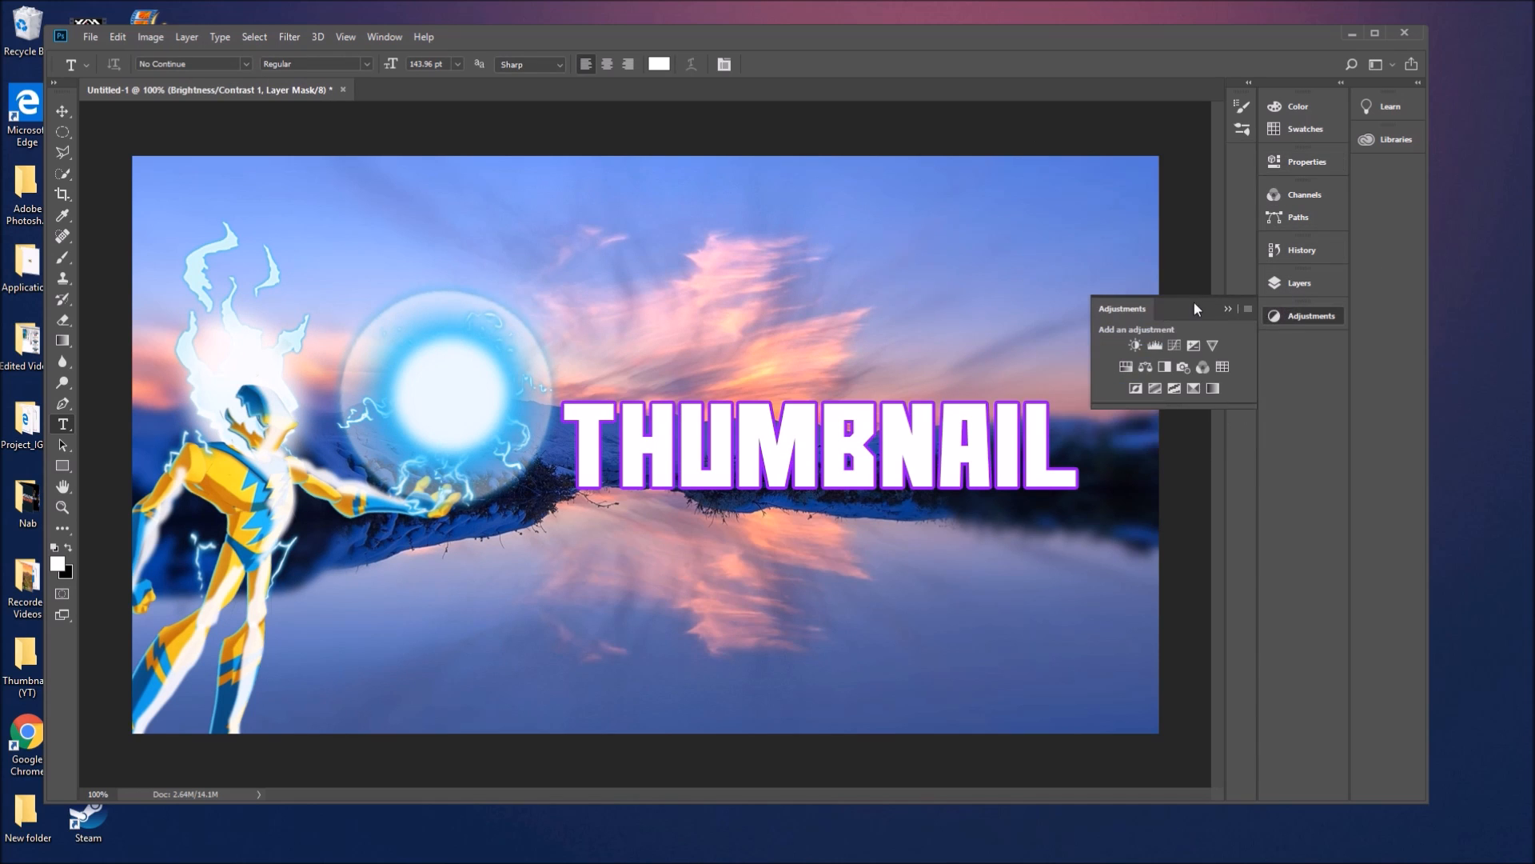
click(1136, 344)
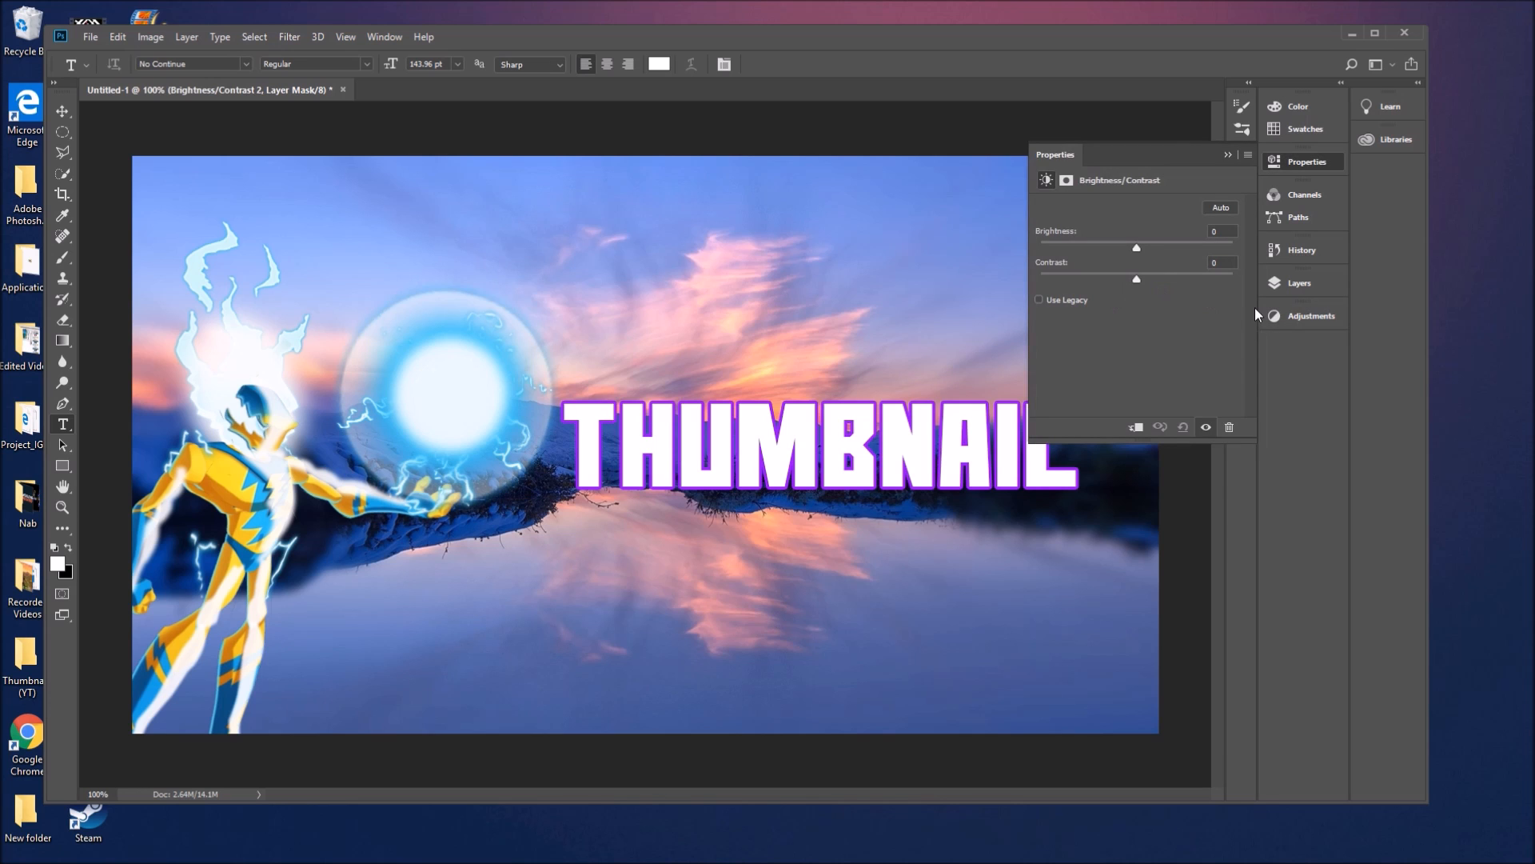
click(1278, 316)
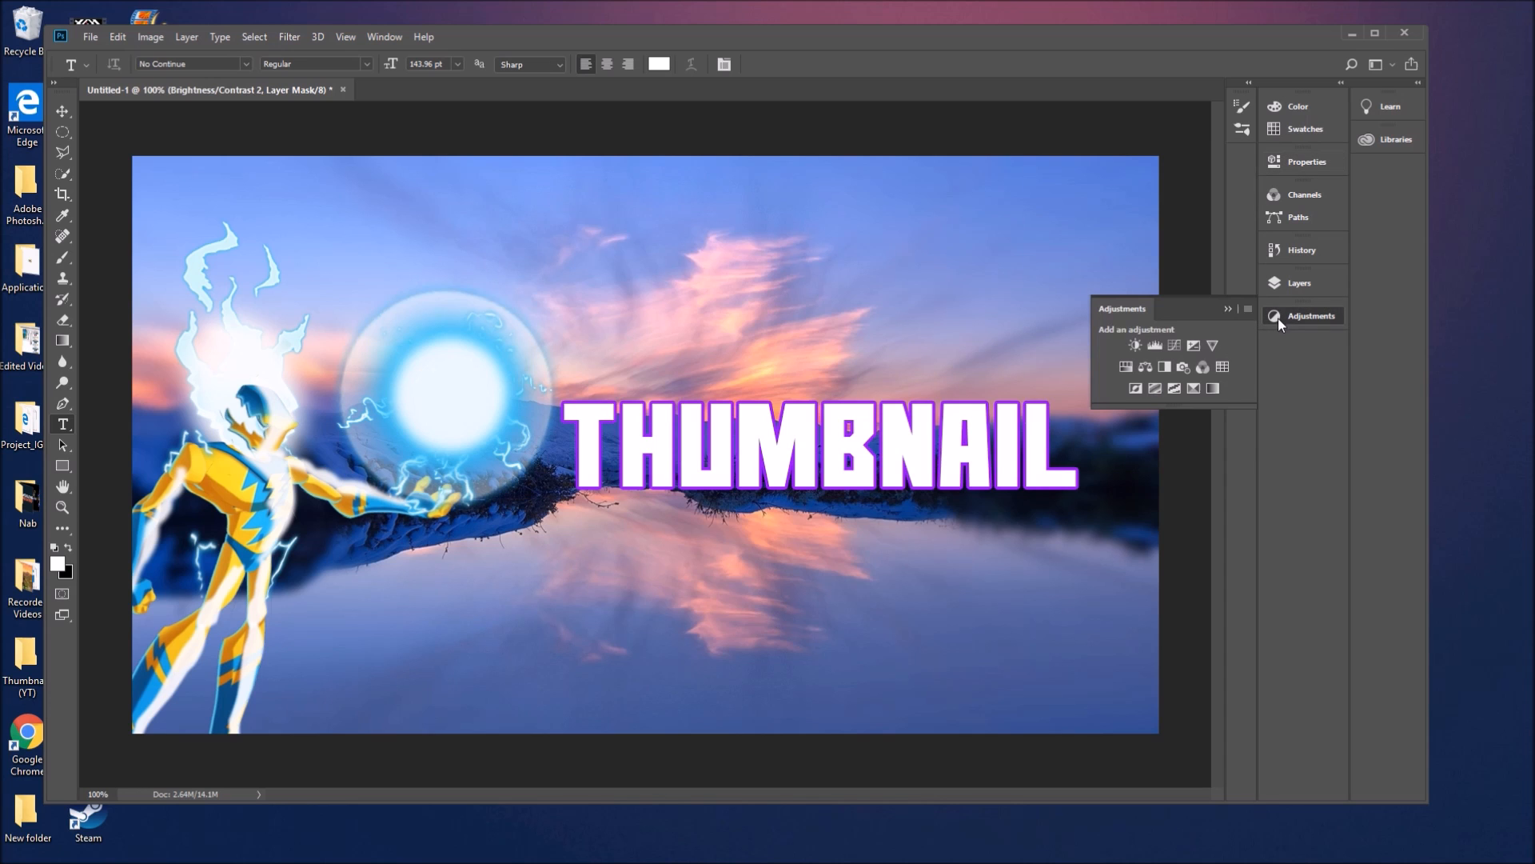
click(1135, 344)
drag(1134, 251, 1159, 255)
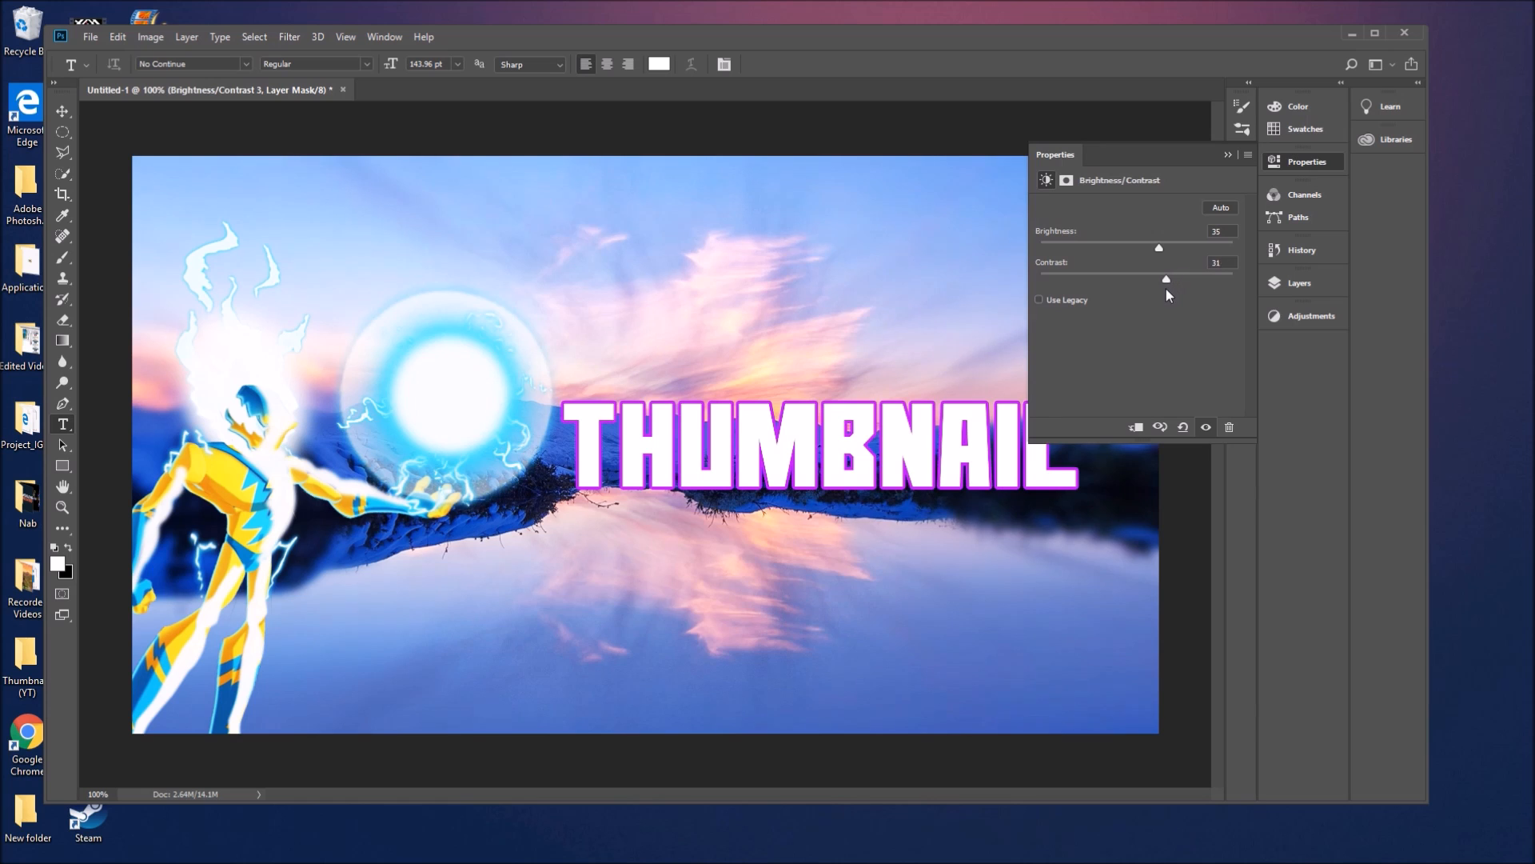
click(1297, 167)
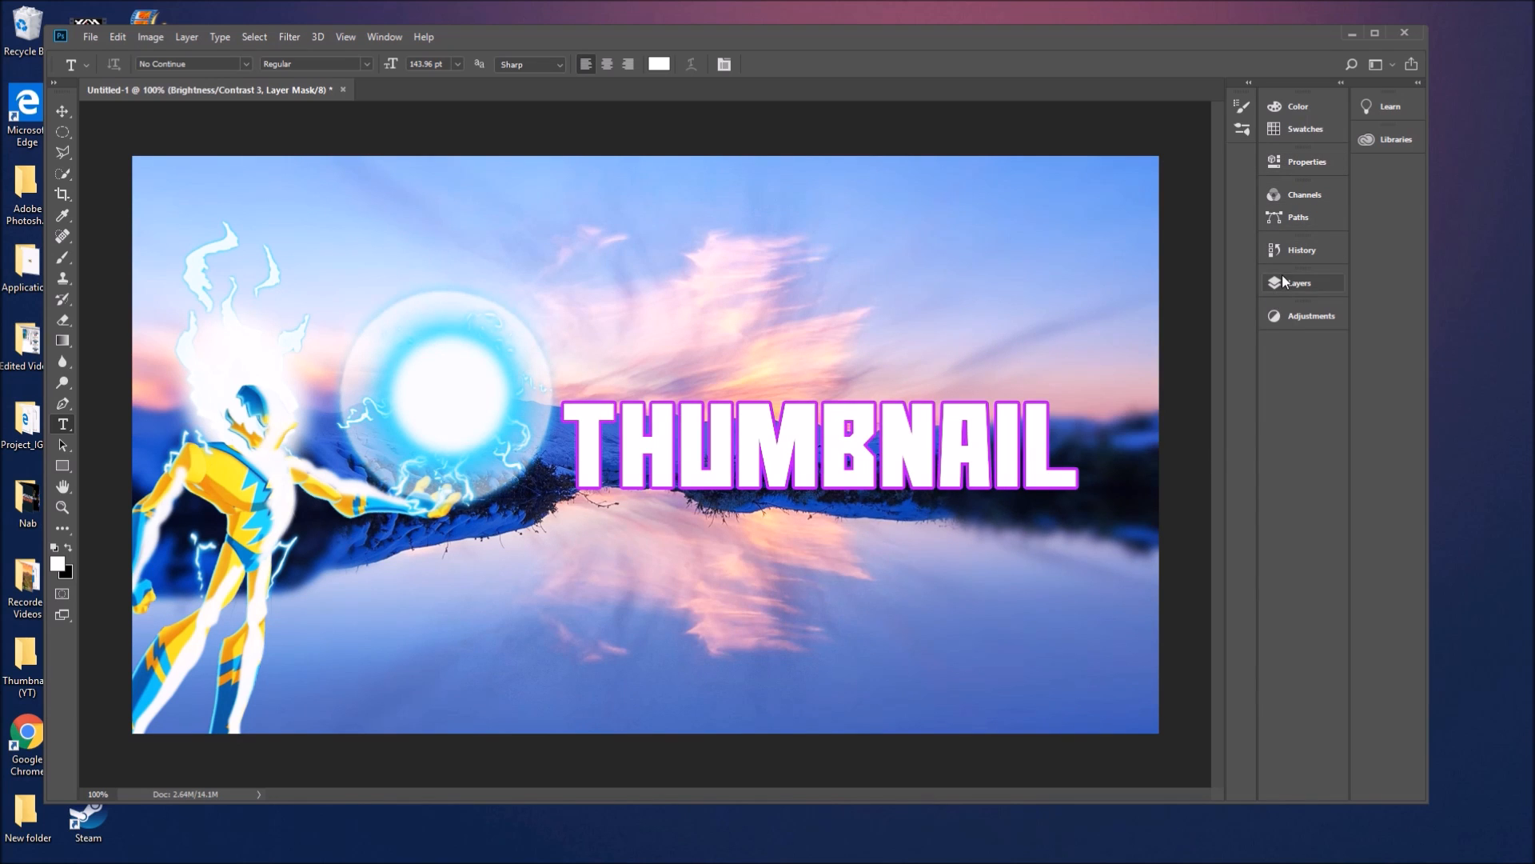
- Create a new empty layer and add a Hue/Saturation adjustment above it with hue +12, saturation +6 and lightness +3
click(1289, 283)
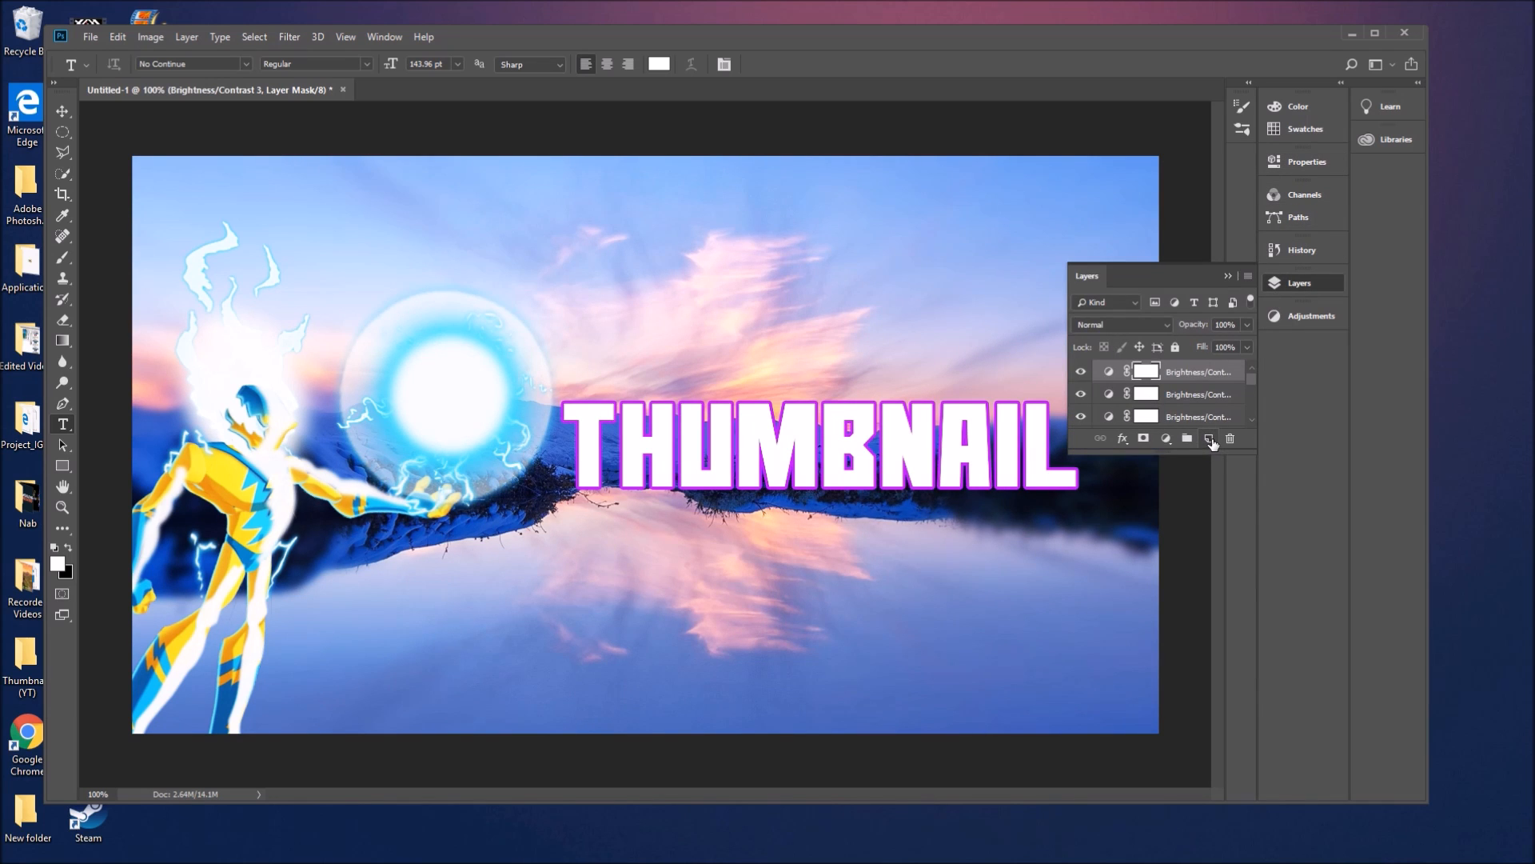
click(1210, 441)
click(1311, 318)
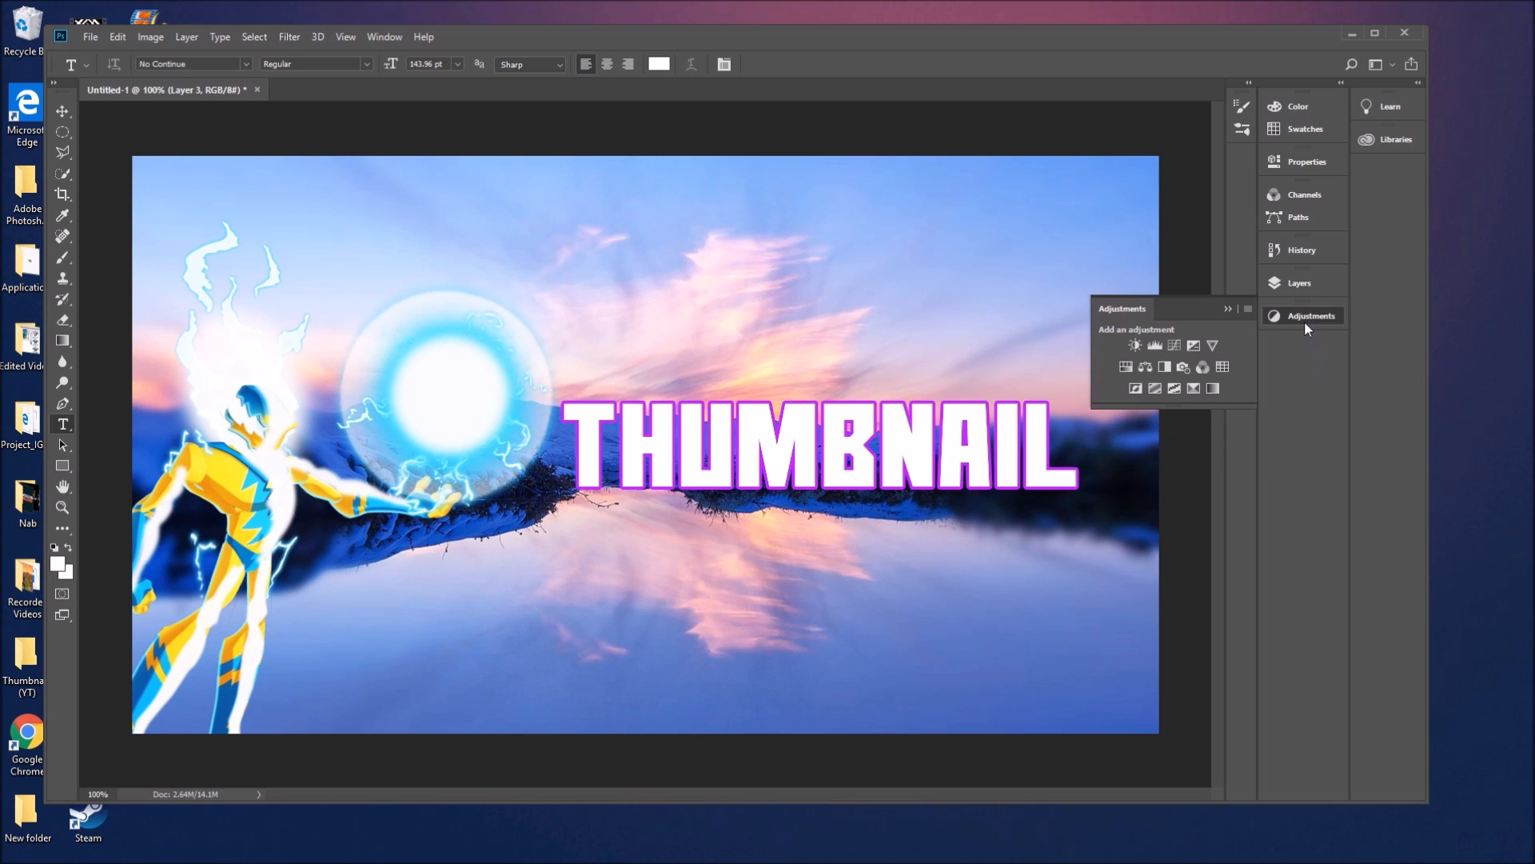
click(1126, 367)
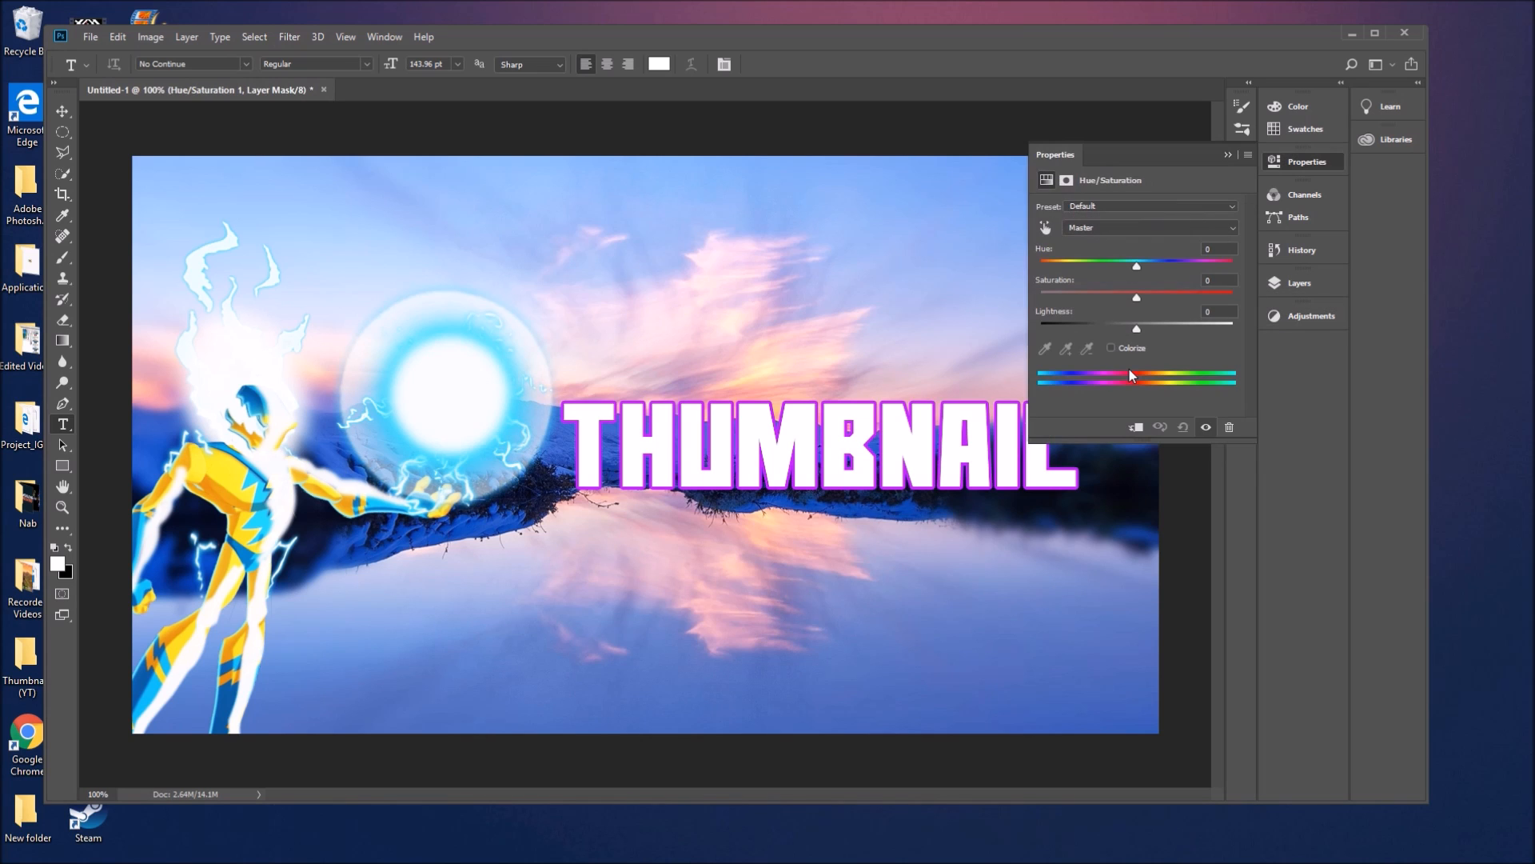
drag(1138, 267, 1143, 304)
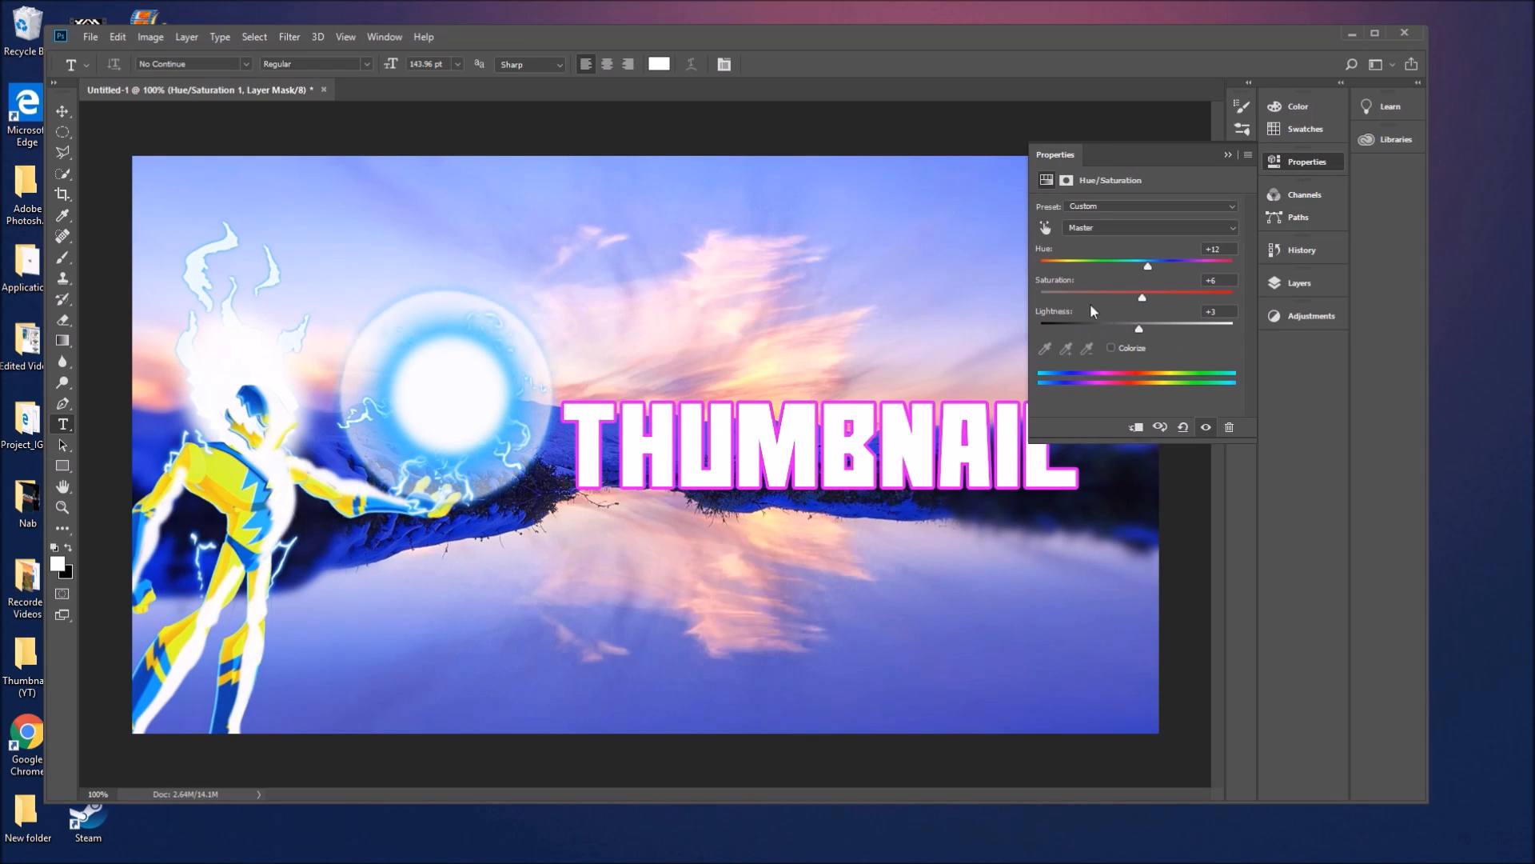
mouse_move(1138, 330)
mouse_down()
mouse_move(1047, 333)
mouse_move(1161, 330)
mouse_move(1138, 327)
mouse_up()
click(1309, 316)
- Create a new empty layer above the Hue/Saturation adjustment layer
click(1292, 285)
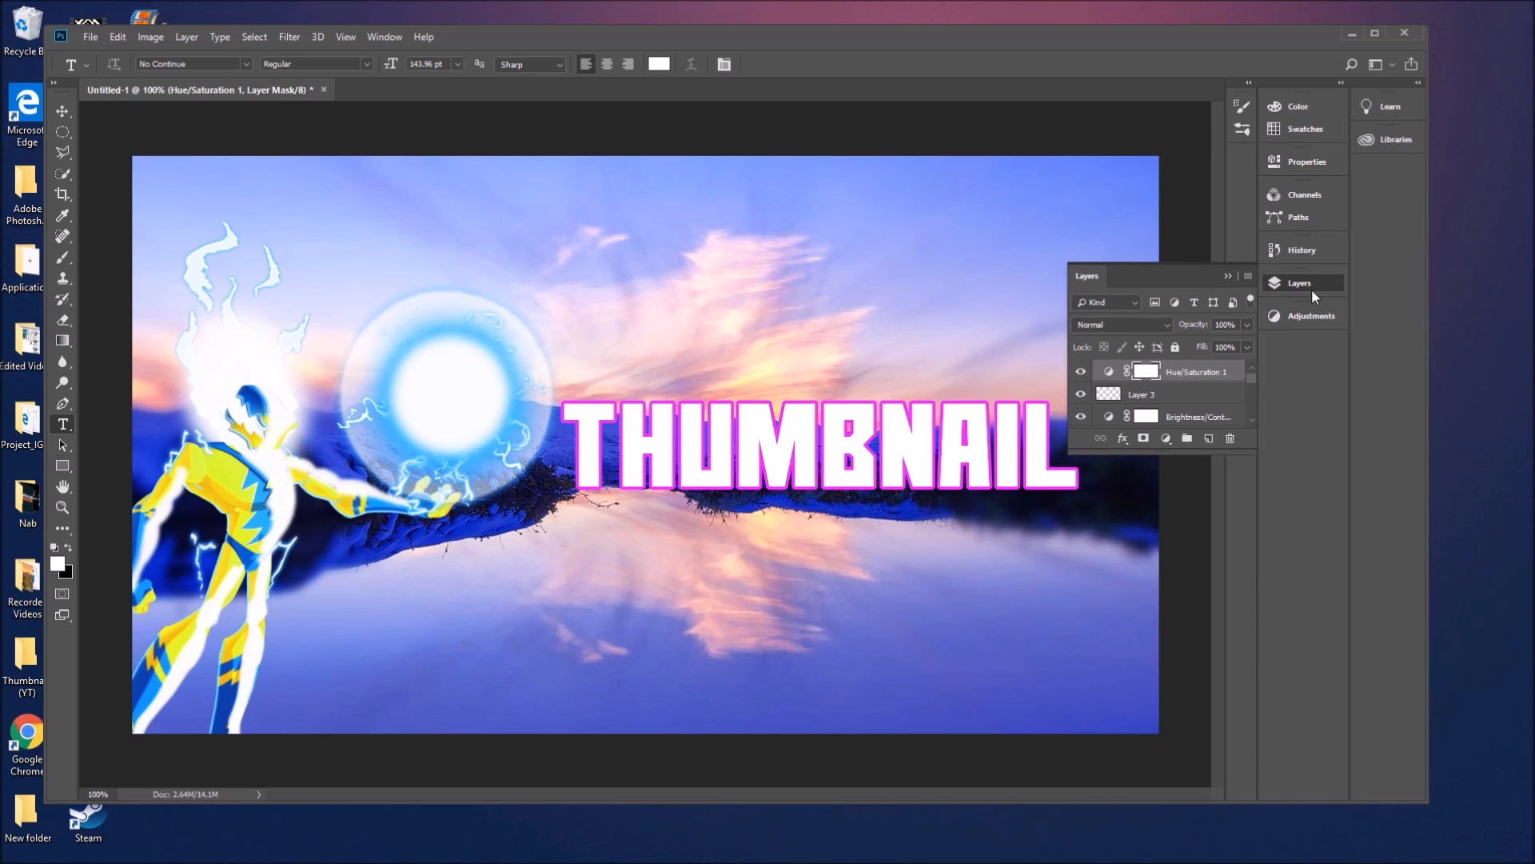
click(1208, 442)
click(1304, 284)
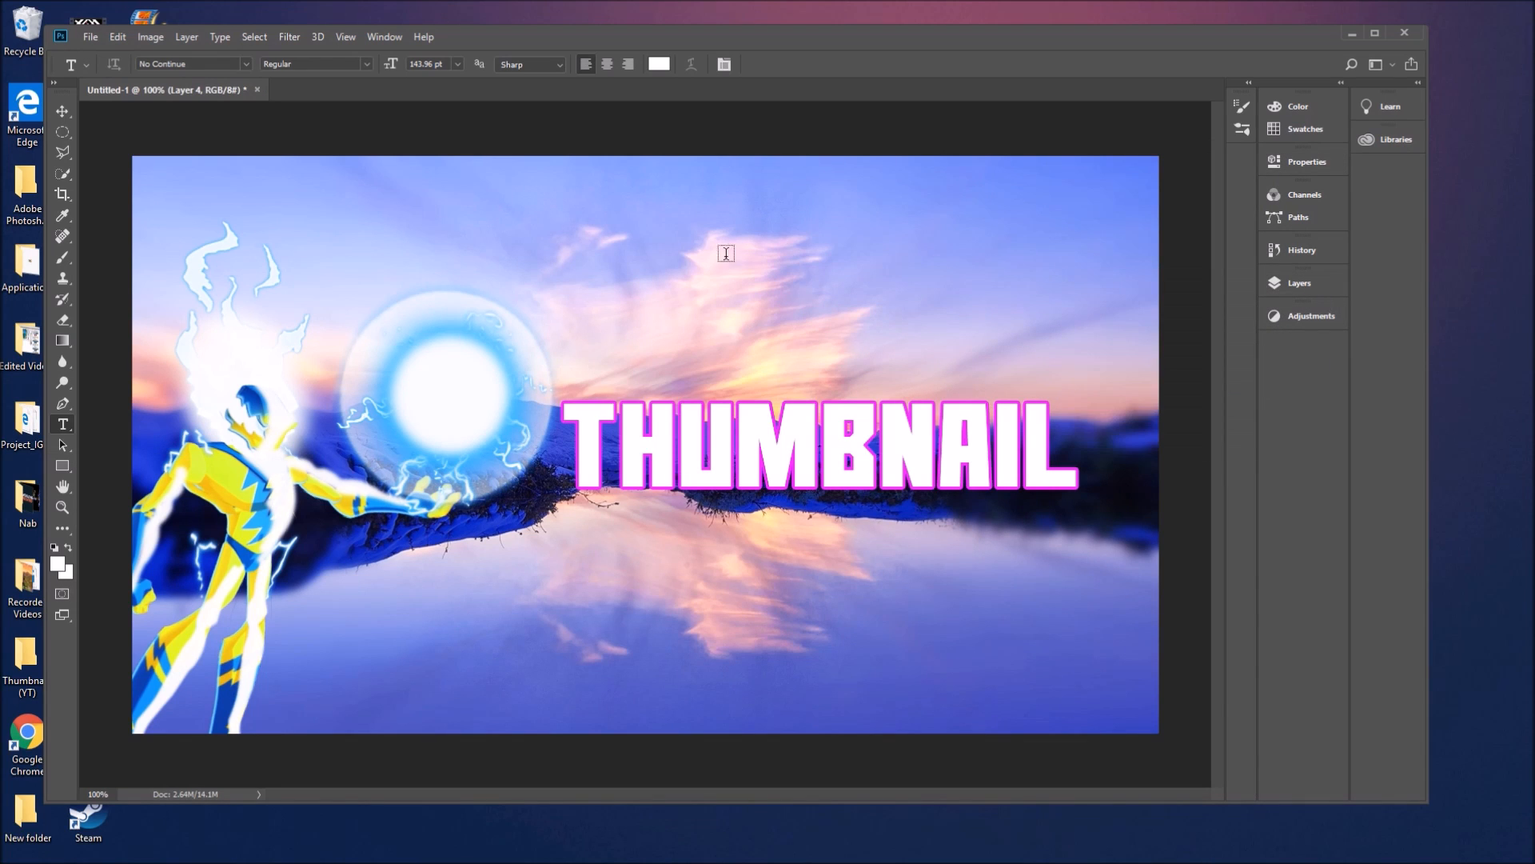
- Draw a thin, pointed spike selection in the sky above the THUMBNAIL text with the Polygonal Lasso tool
click(64, 153)
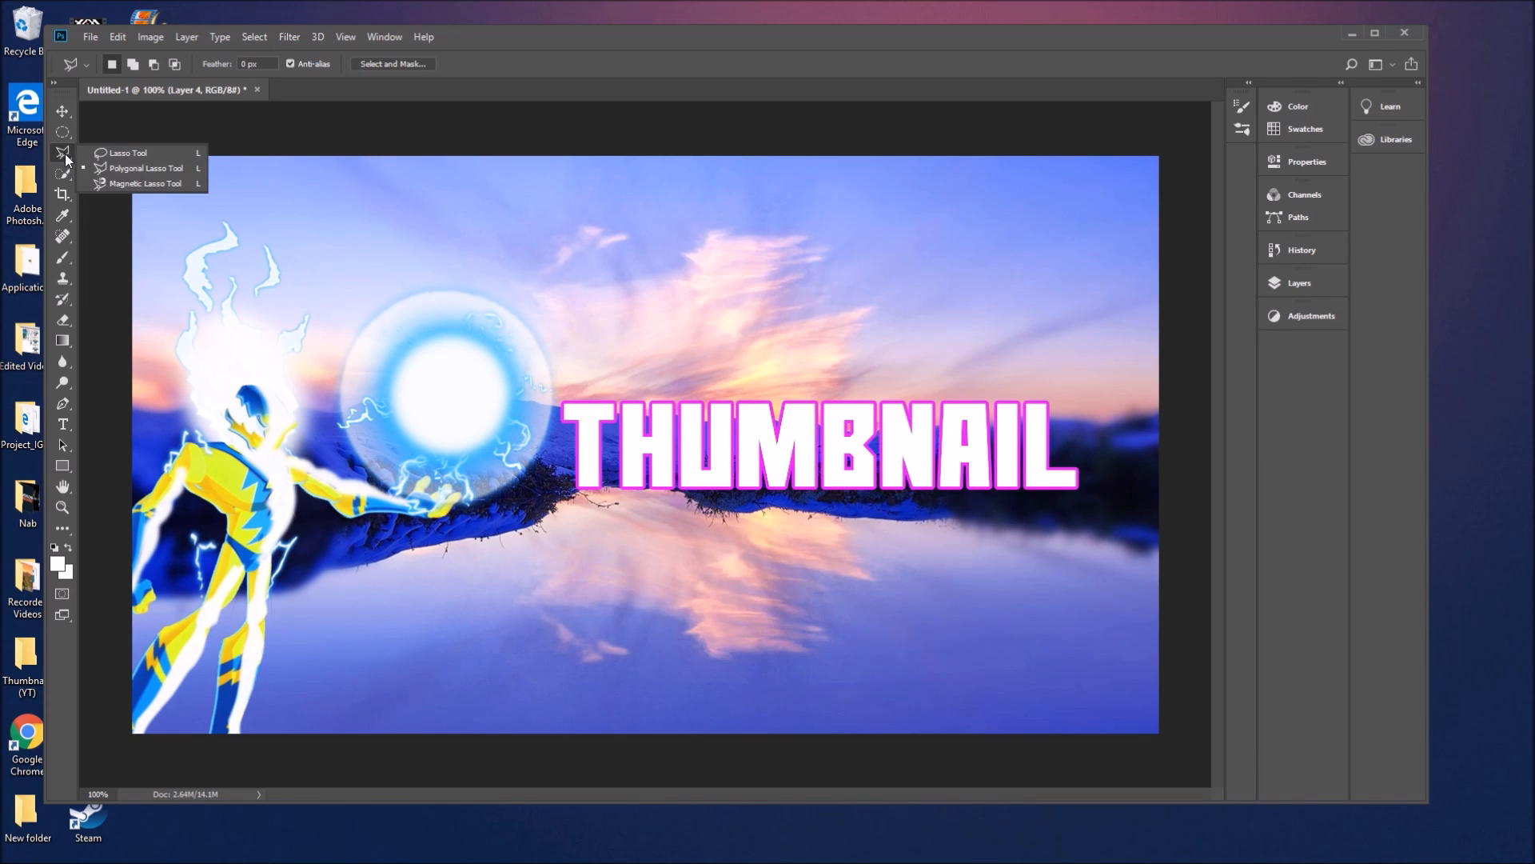
click(51, 156)
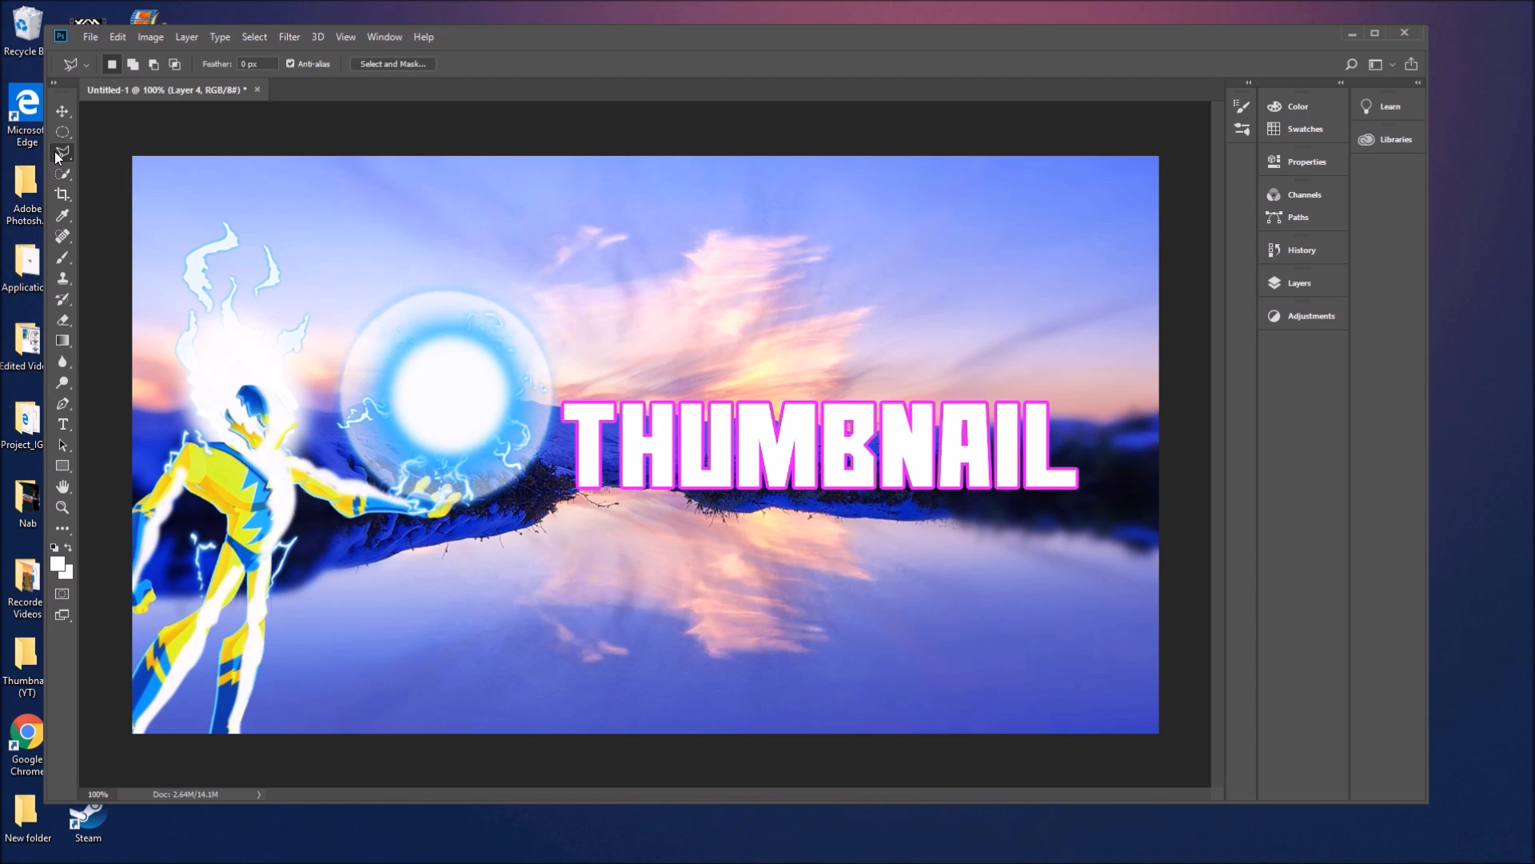
click(59, 151)
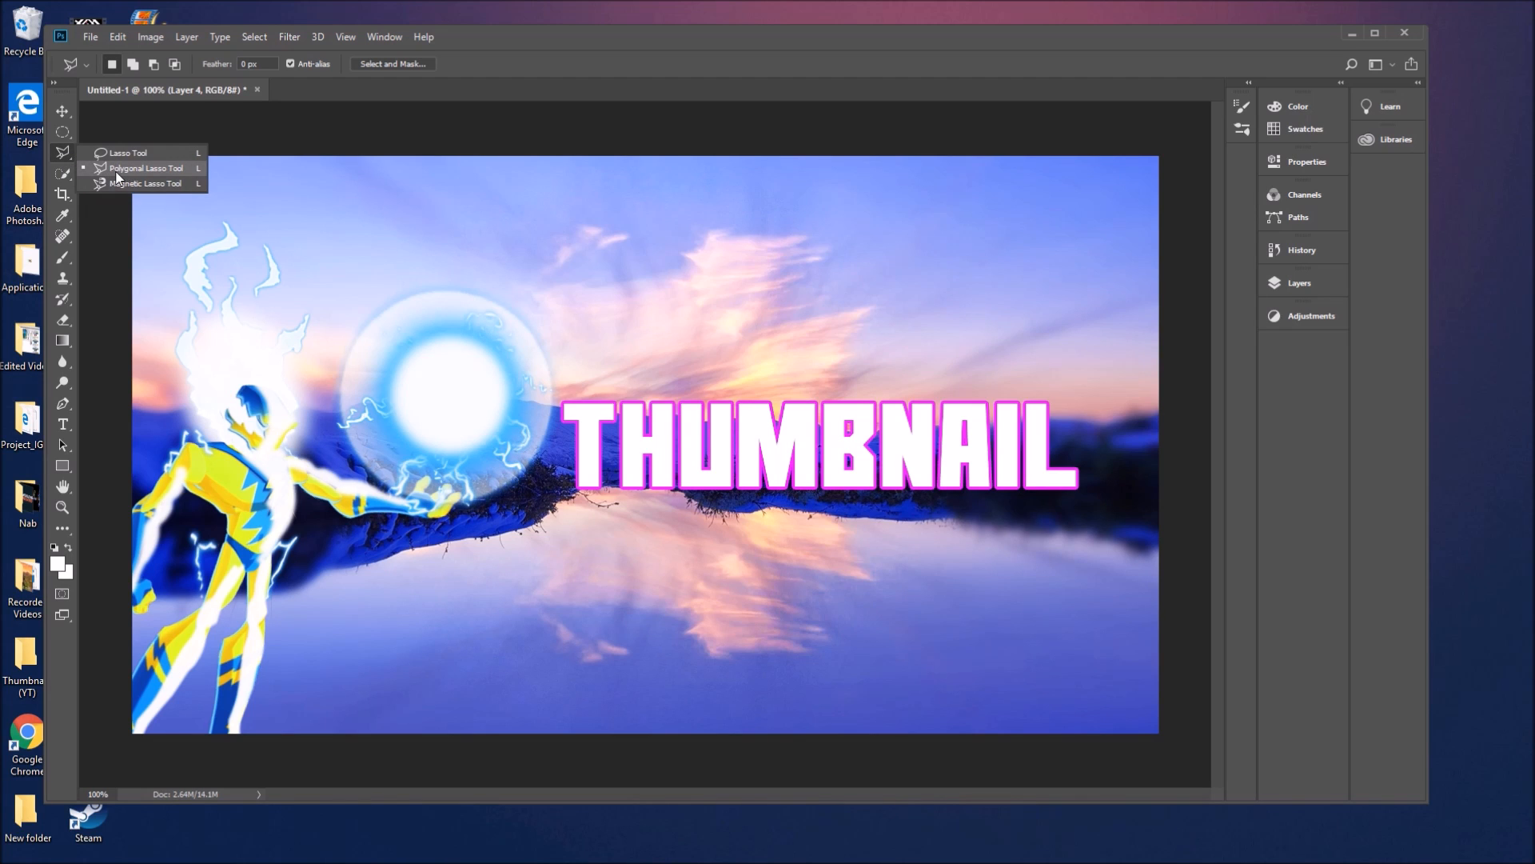
click(144, 171)
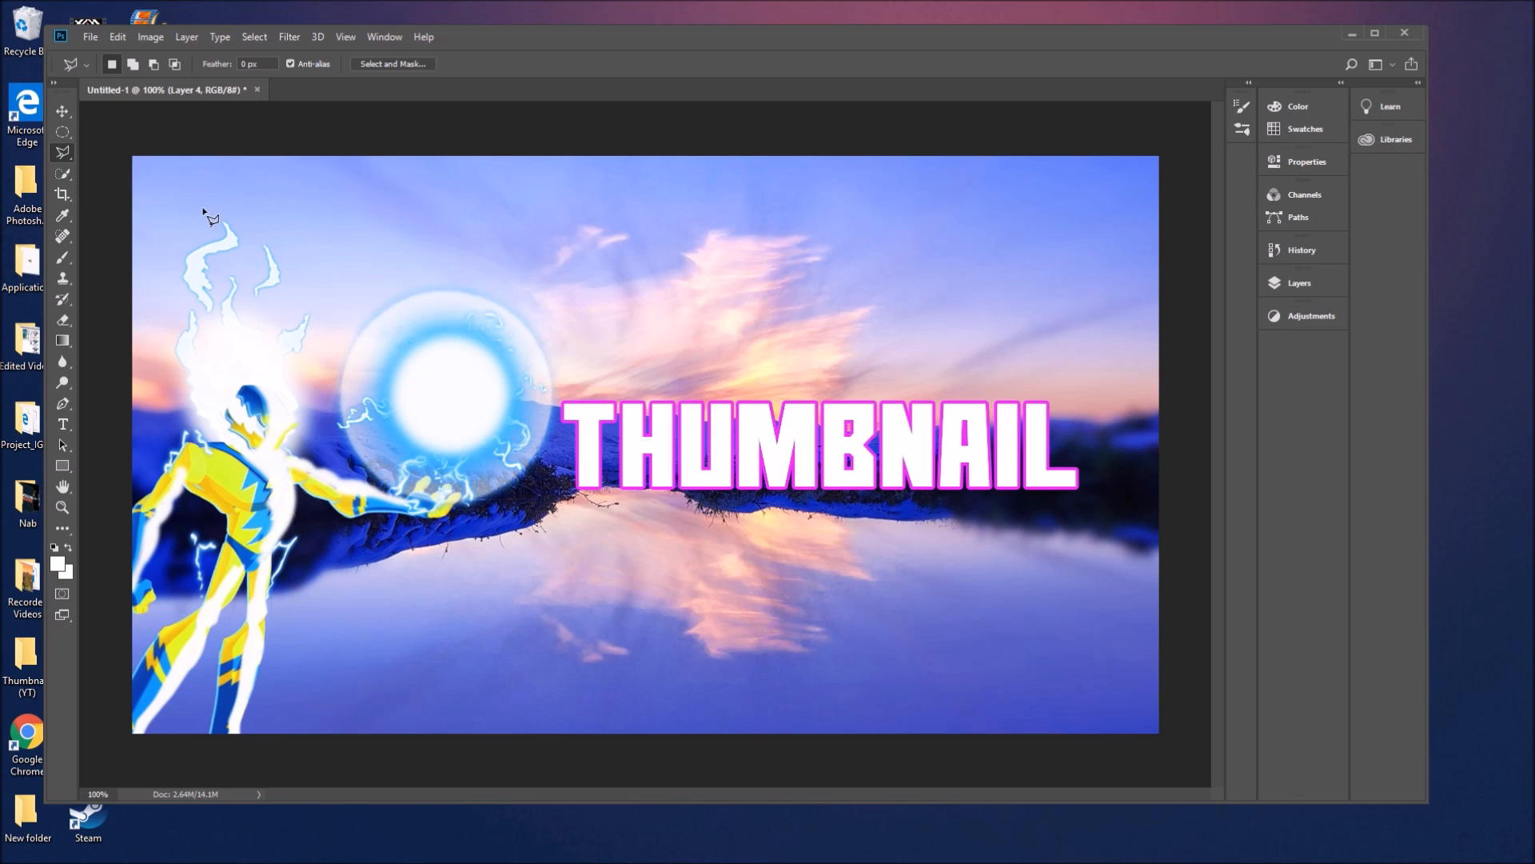
click(678, 282)
click(677, 317)
click(829, 176)
click(680, 286)
- Paint the spike selection white (ffffff) on the new layer with the soft 69 px Brush
click(63, 261)
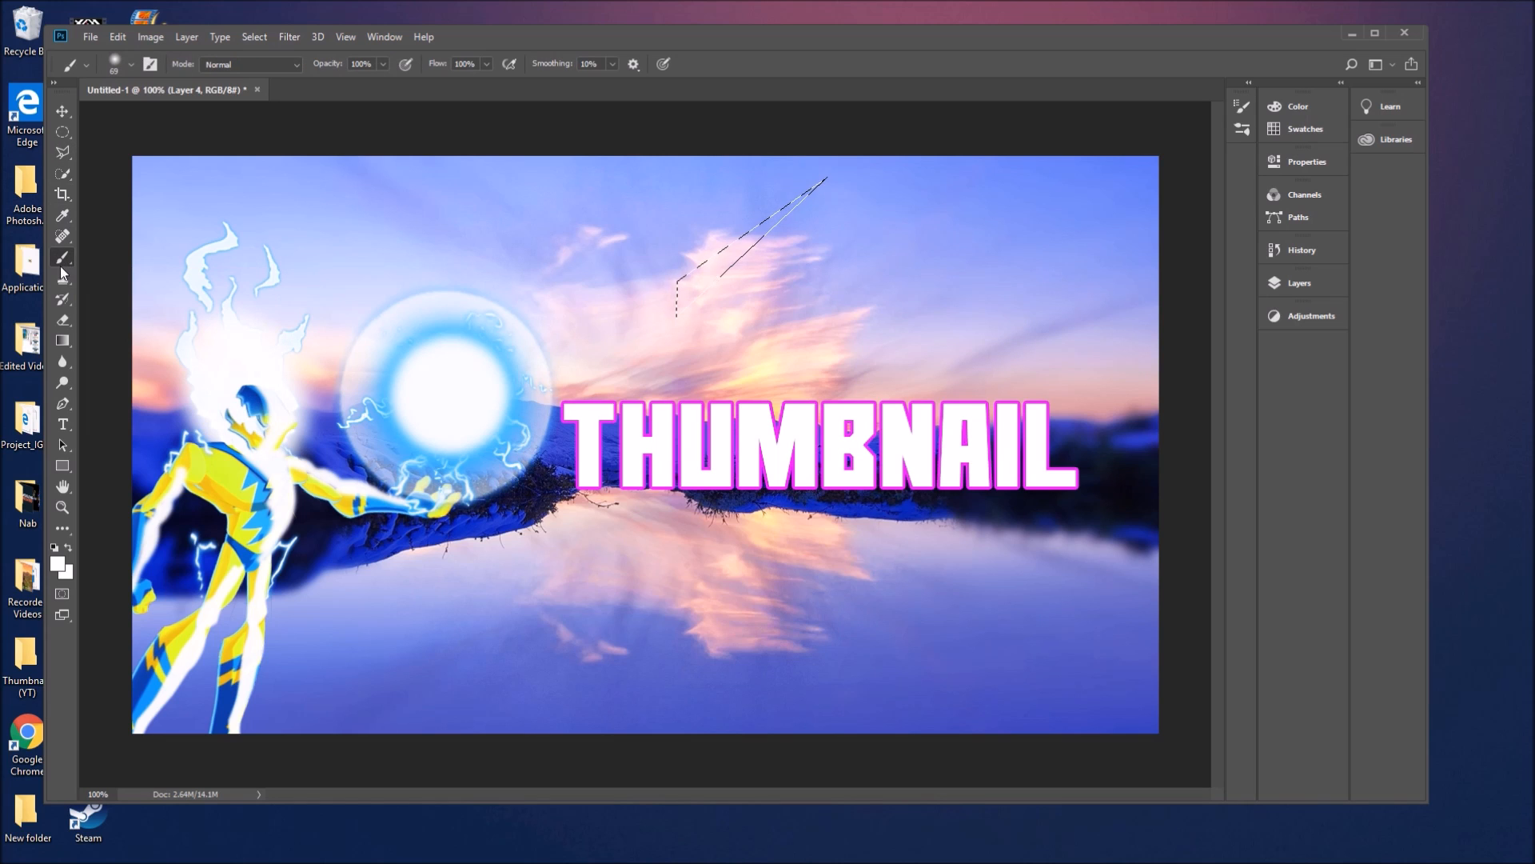
click(131, 63)
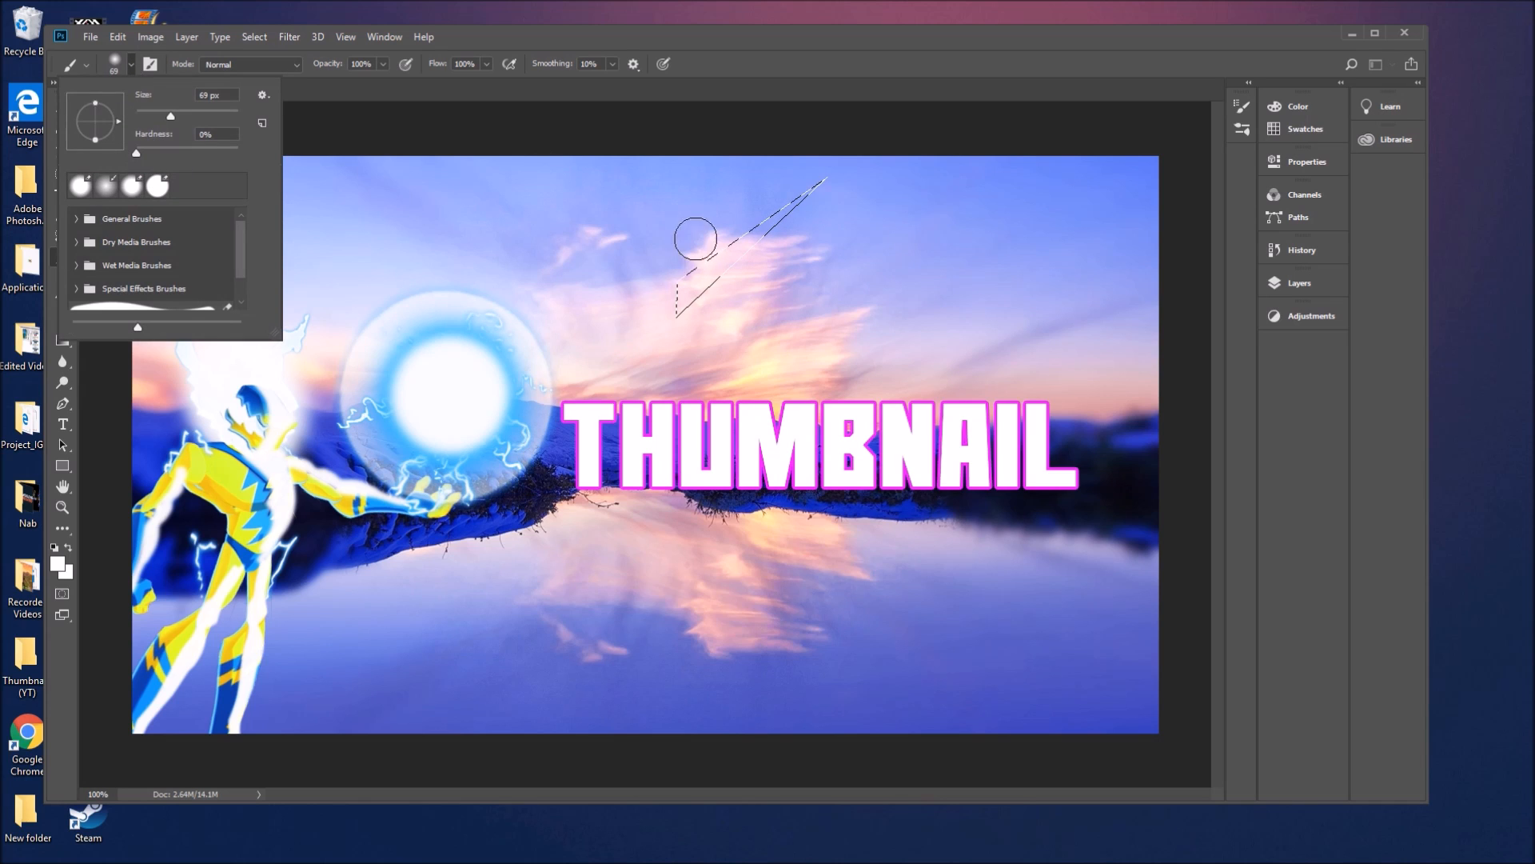
click(647, 228)
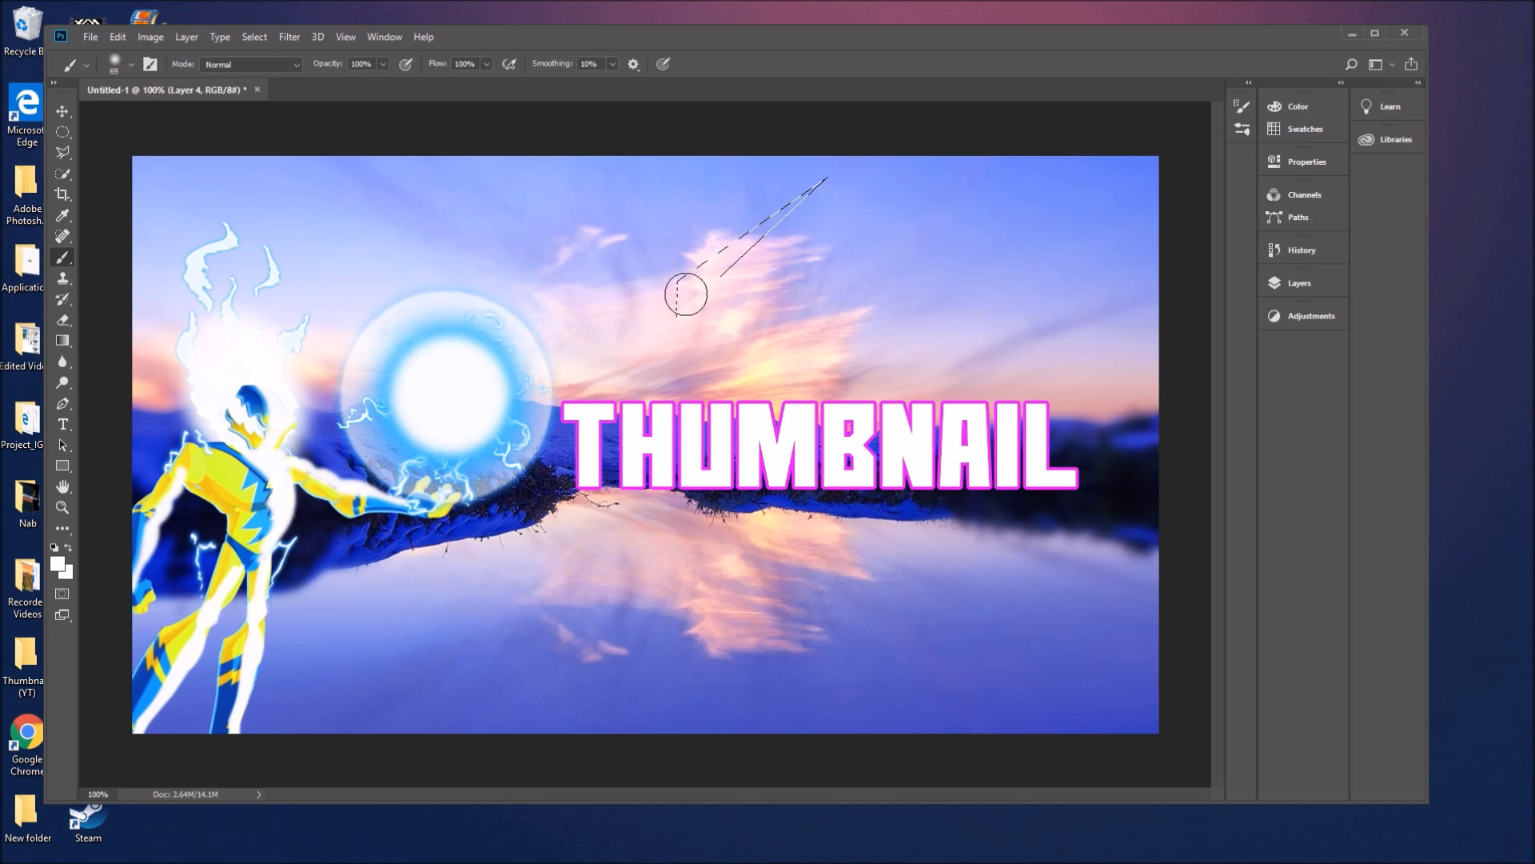
click(57, 564)
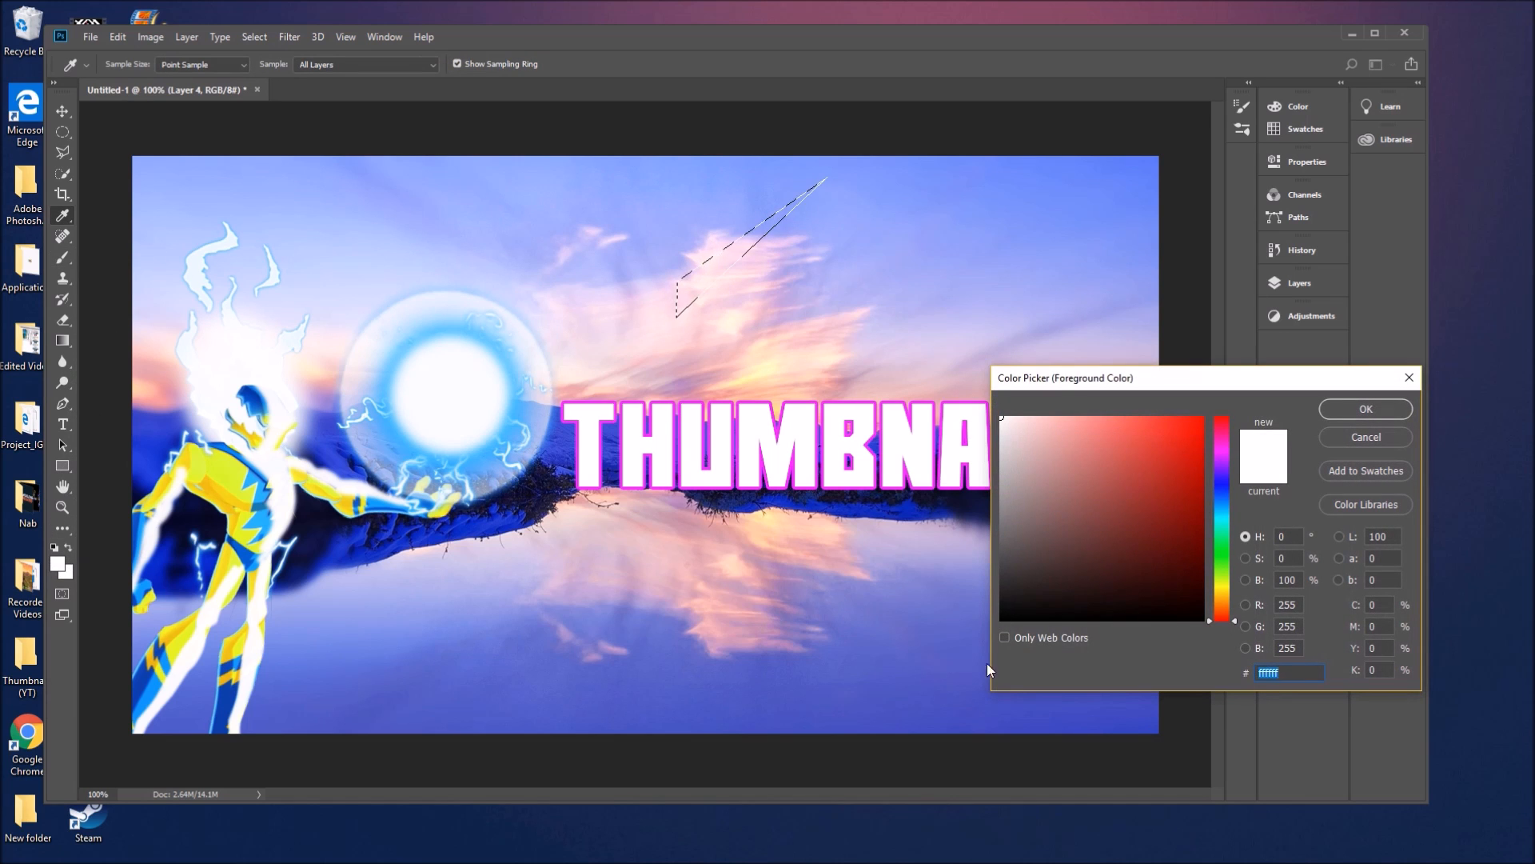
click(1366, 410)
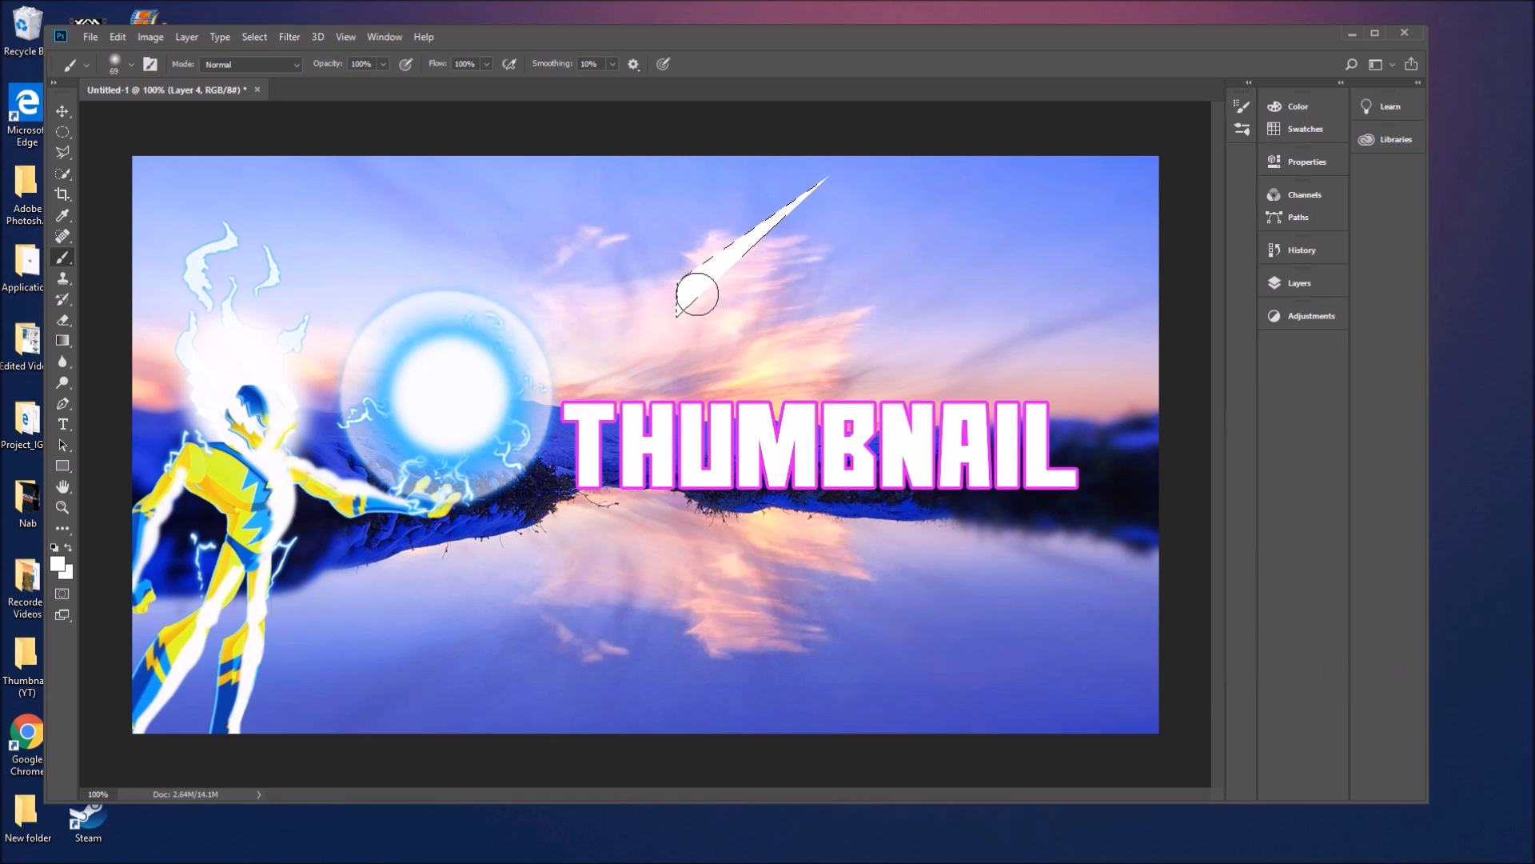
- Rotate the white spike with Free Transform so its tip points down toward the character, and move it over the canvas's upper-left corner
key(ctrl+t)
mouse_move(848, 160)
mouse_down()
mouse_move(842, 347)
mouse_move(852, 335)
mouse_up()
mouse_move(923, 283)
mouse_down()
mouse_move(881, 343)
mouse_move(945, 278)
mouse_up()
mouse_move(722, 230)
mouse_down()
mouse_move(219, 200)
mouse_move(100, 137)
mouse_up()
key(Return)
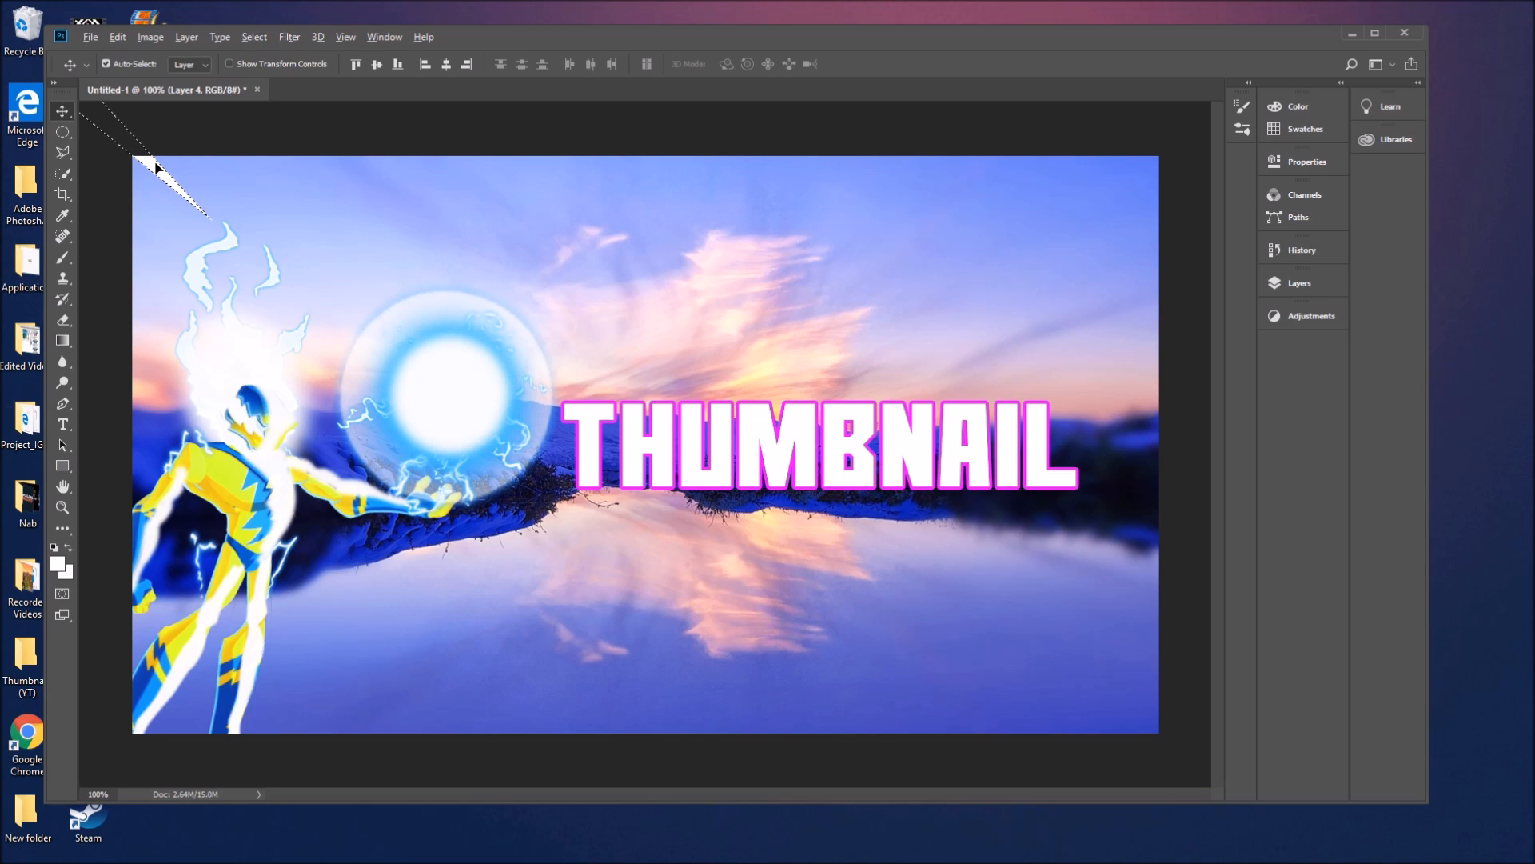
- Duplicate the white spike repeatedly down the canvas's left edge and place one more copy below the character's outstretched hand
key(alt)
mouse_move(157, 166)
mouse_down()
mouse_move(123, 232)
mouse_move(163, 186)
mouse_up()
drag(168, 184, 550, 612)
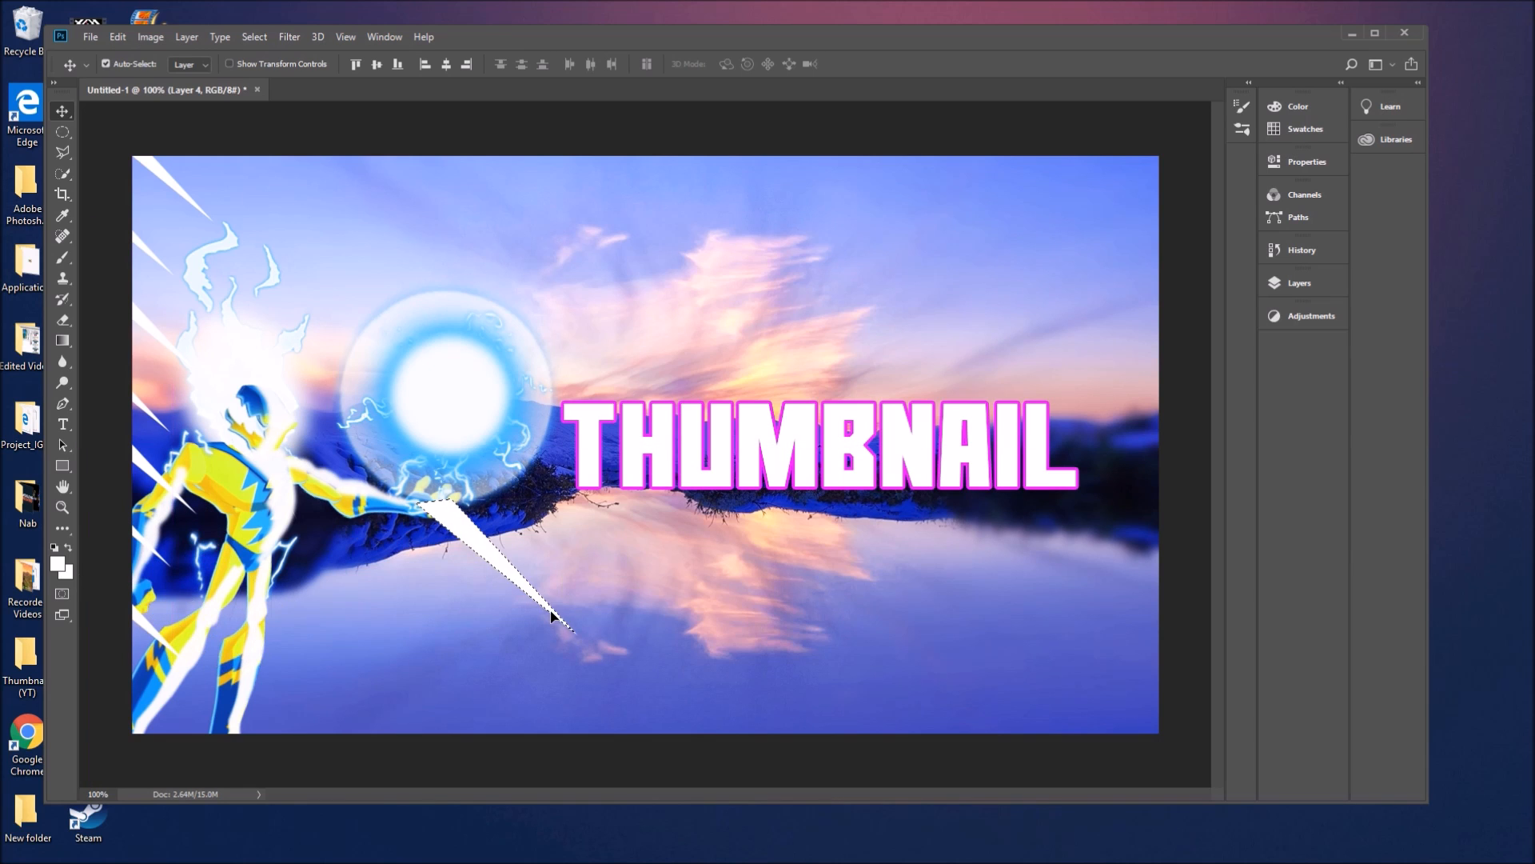
- Show the transform controls and try to rotate the spike copy below the character's hand, cancelling the transform
key(ctrl)
click(230, 65)
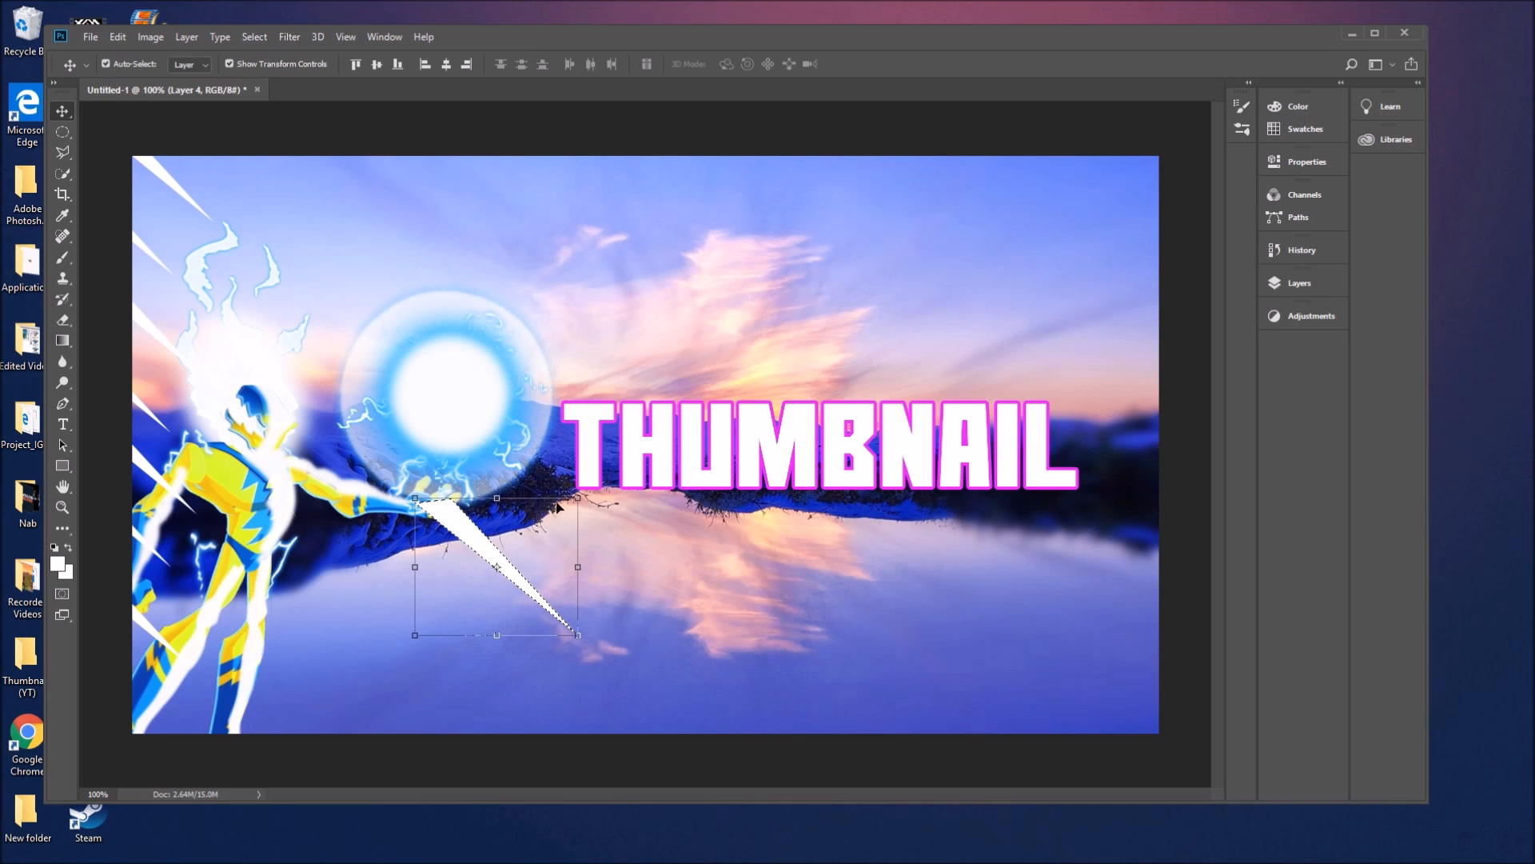
click(531, 593)
mouse_move(600, 651)
mouse_down()
mouse_move(666, 441)
mouse_move(586, 536)
mouse_up()
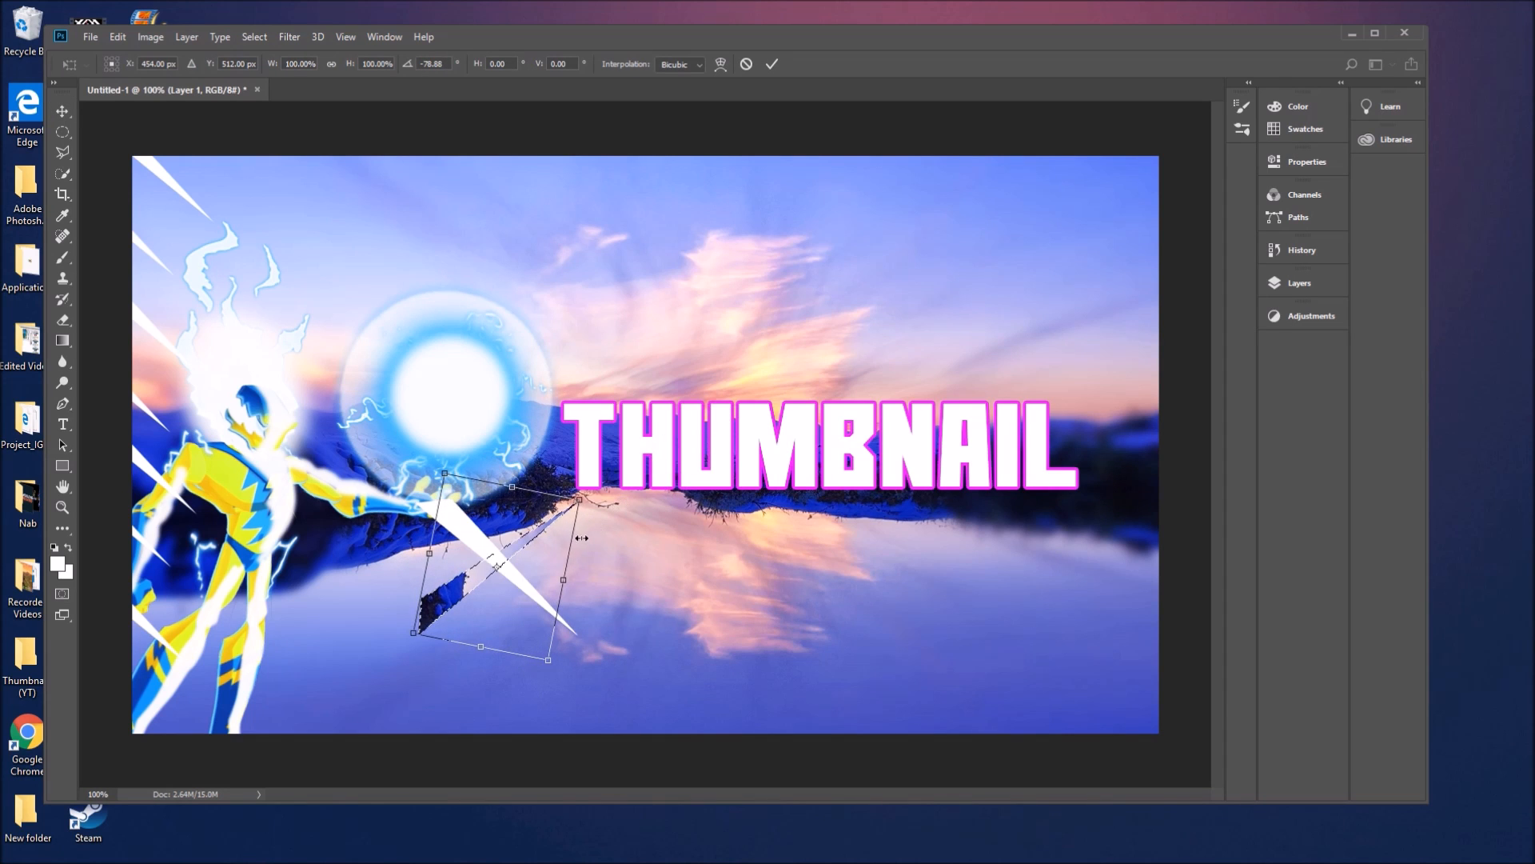
click(1297, 249)
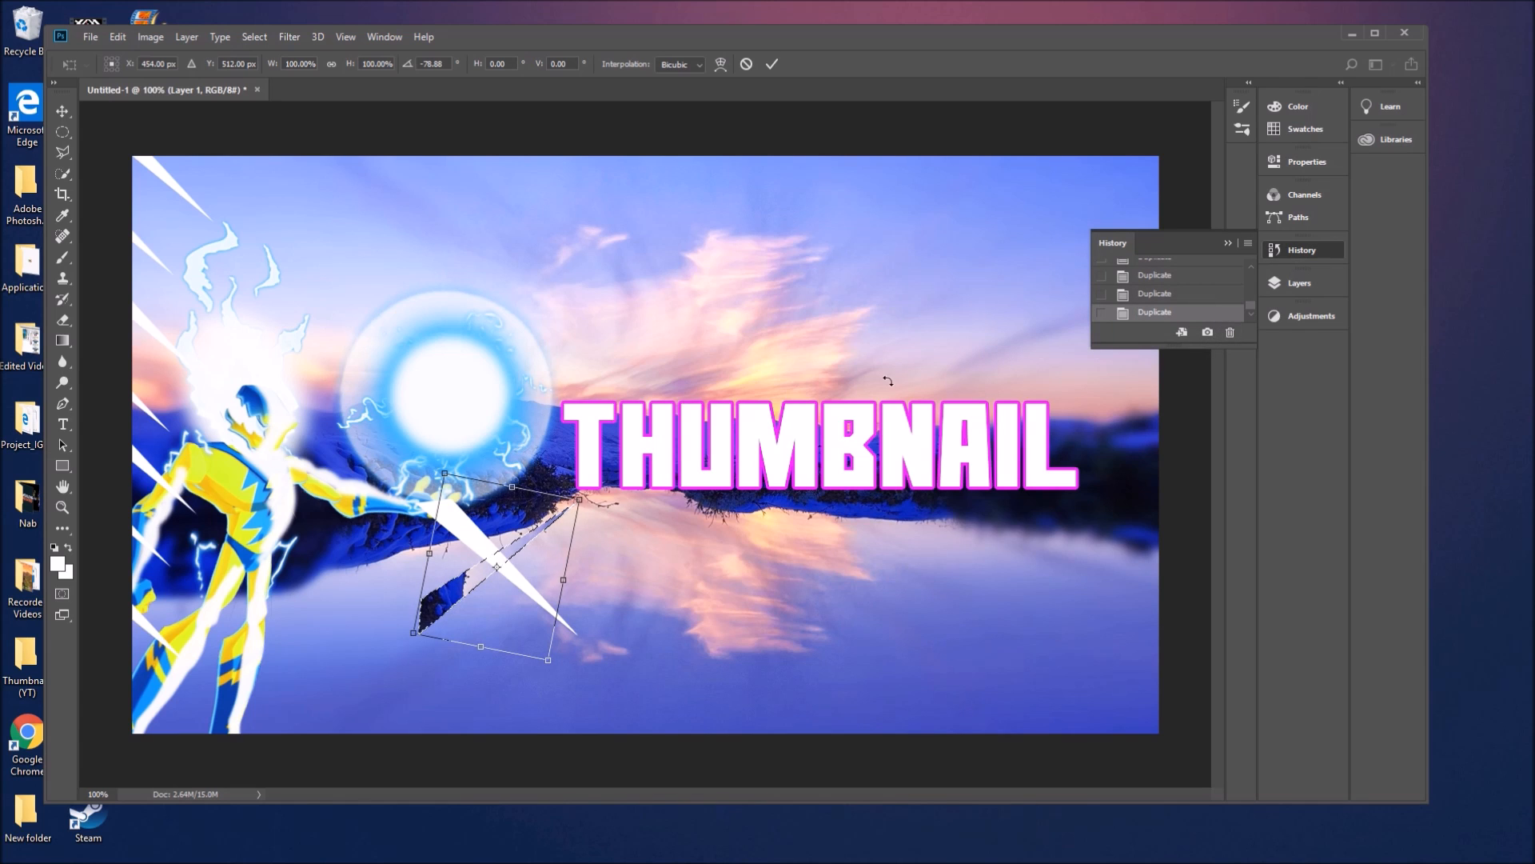
click(747, 65)
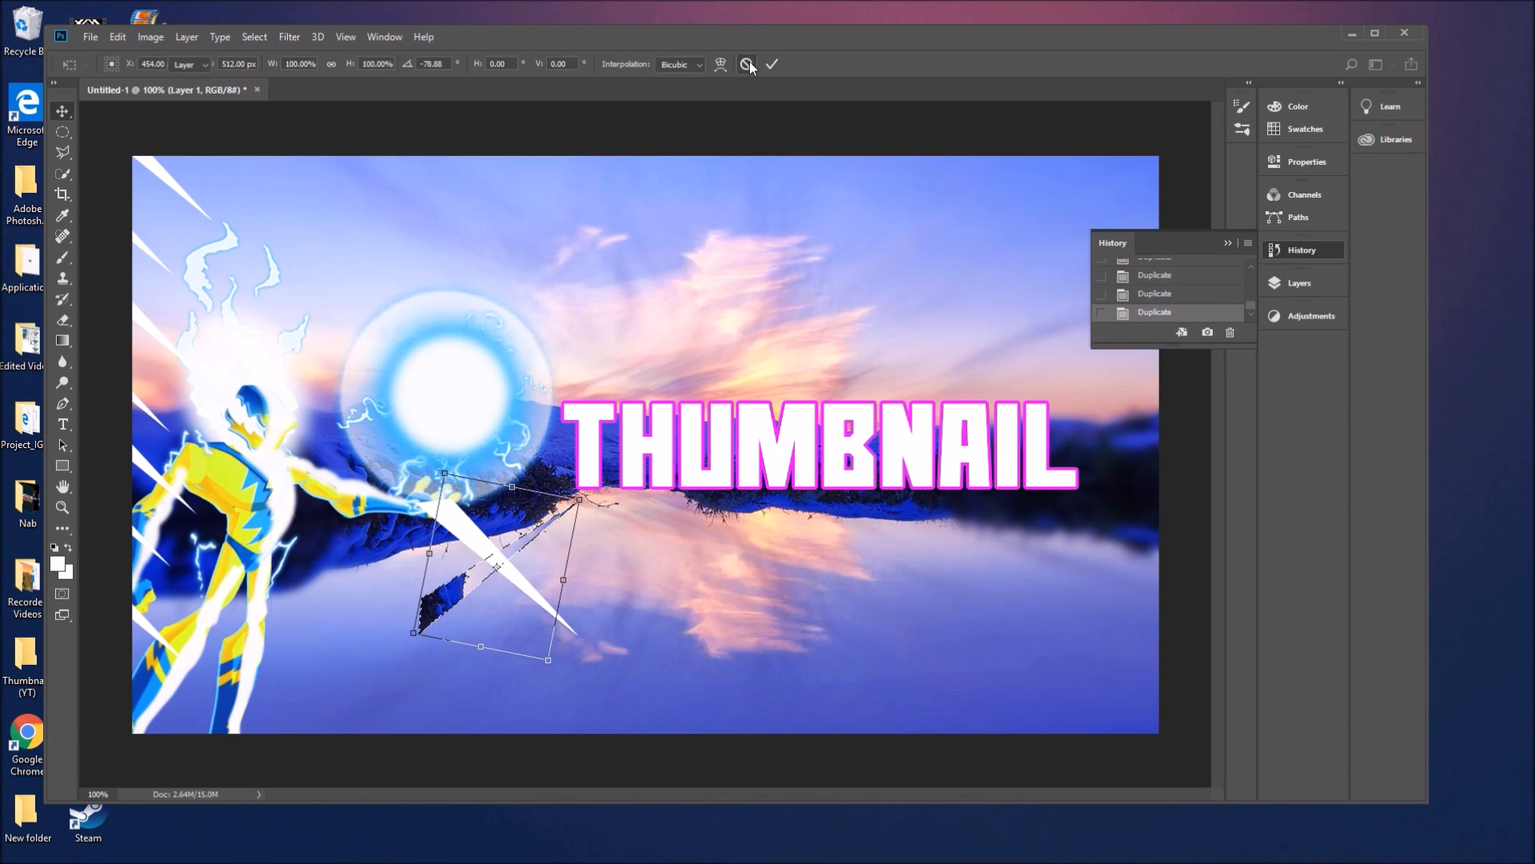
- Delete the last Duplicate state from the history and shift the lowest spike on the canvas's left edge slightly
click(1228, 332)
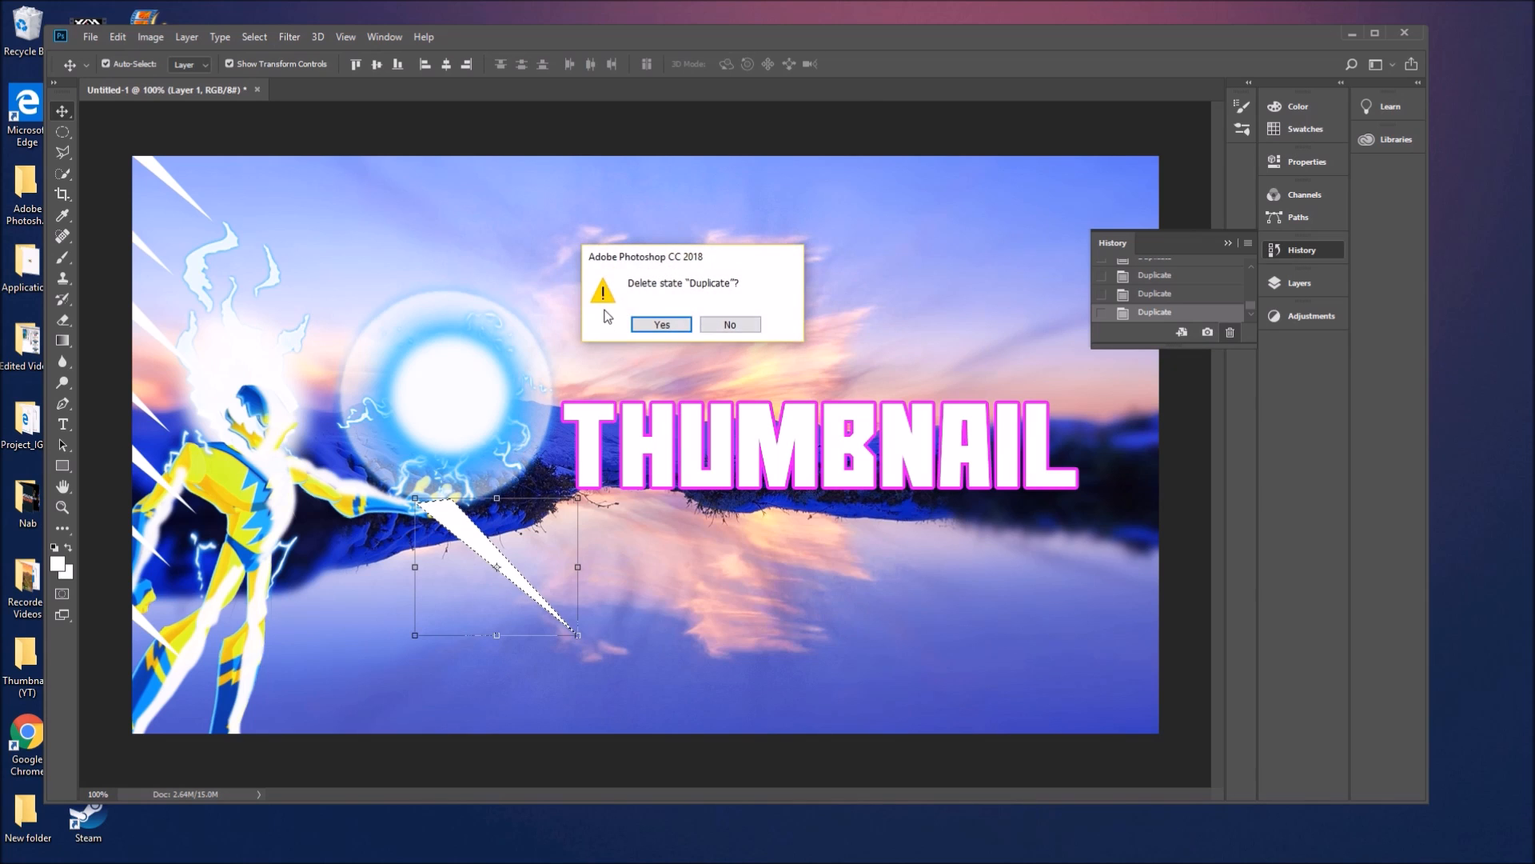
click(671, 323)
mouse_move(134, 614)
mouse_down()
mouse_move(210, 655)
mouse_move(135, 638)
mouse_move(143, 618)
mouse_up()
- Duplicate the lowest left-edge spike and place the copy below the character's outstretched hand
key(super)
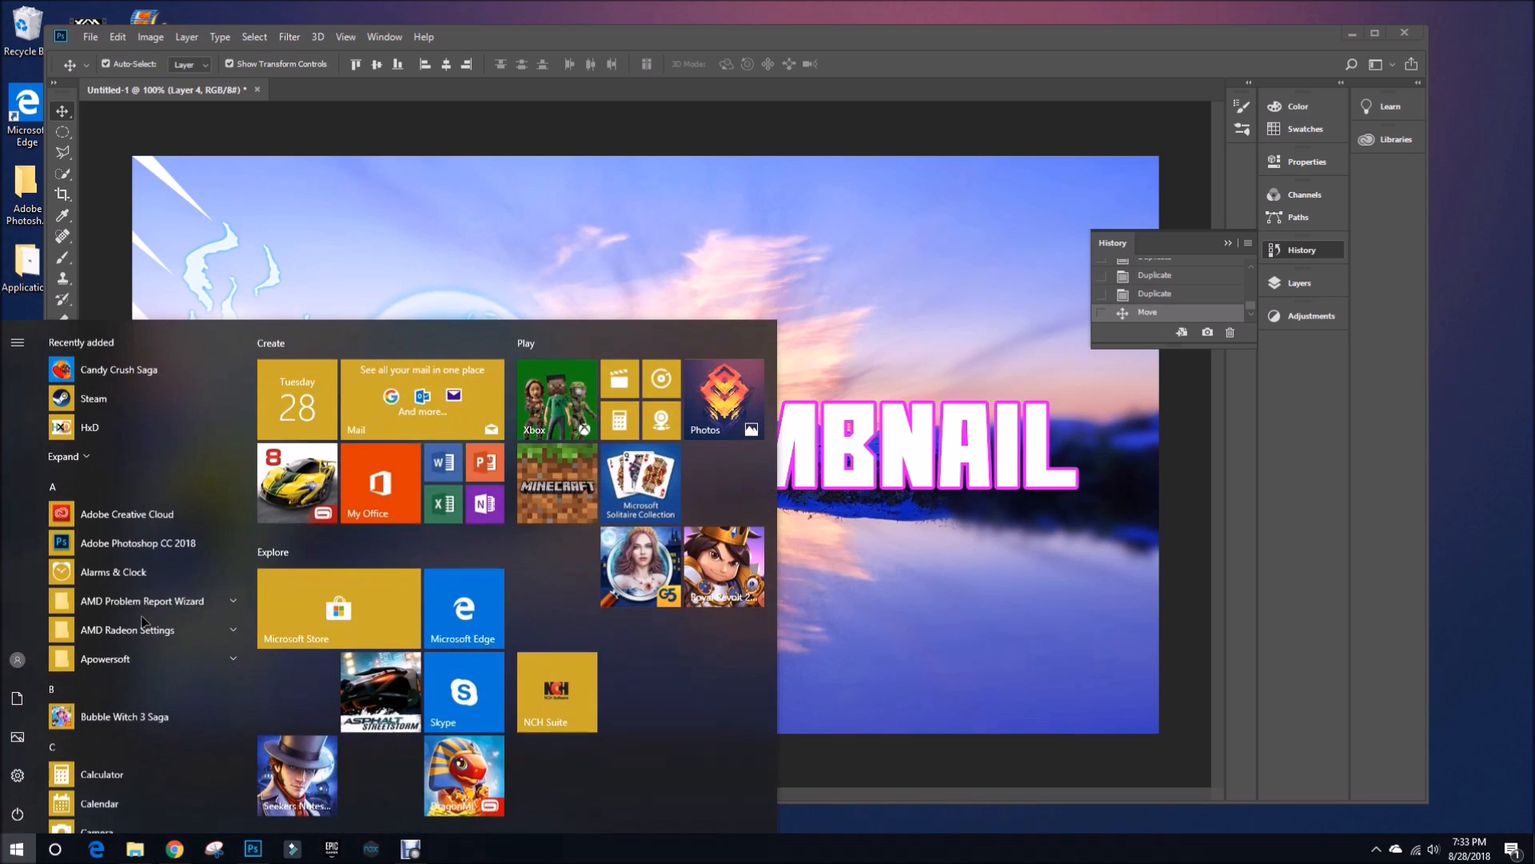
key(super)
key(alt)
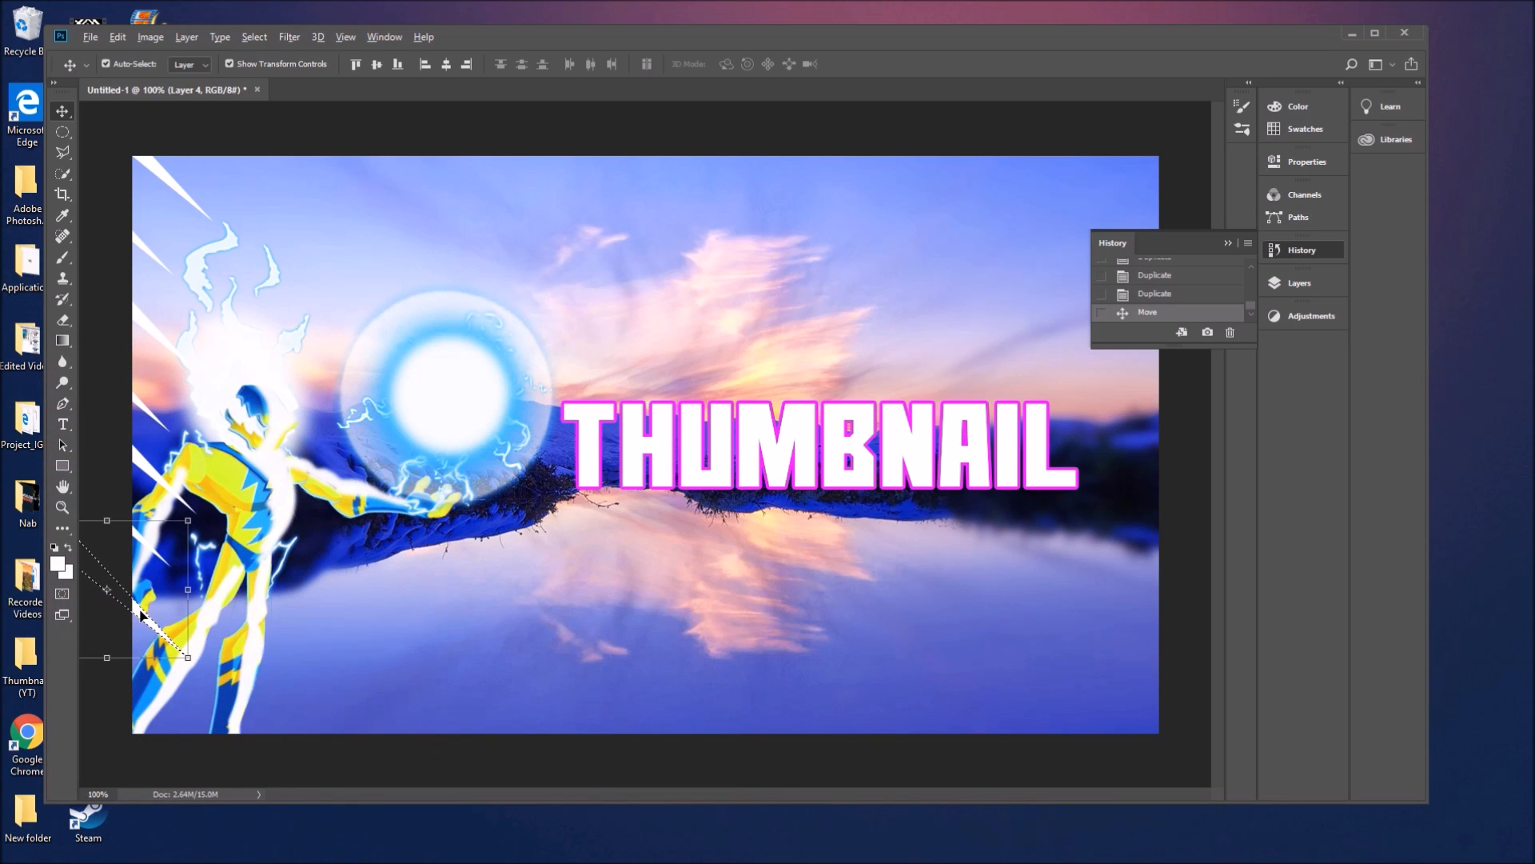
drag(140, 613, 548, 606)
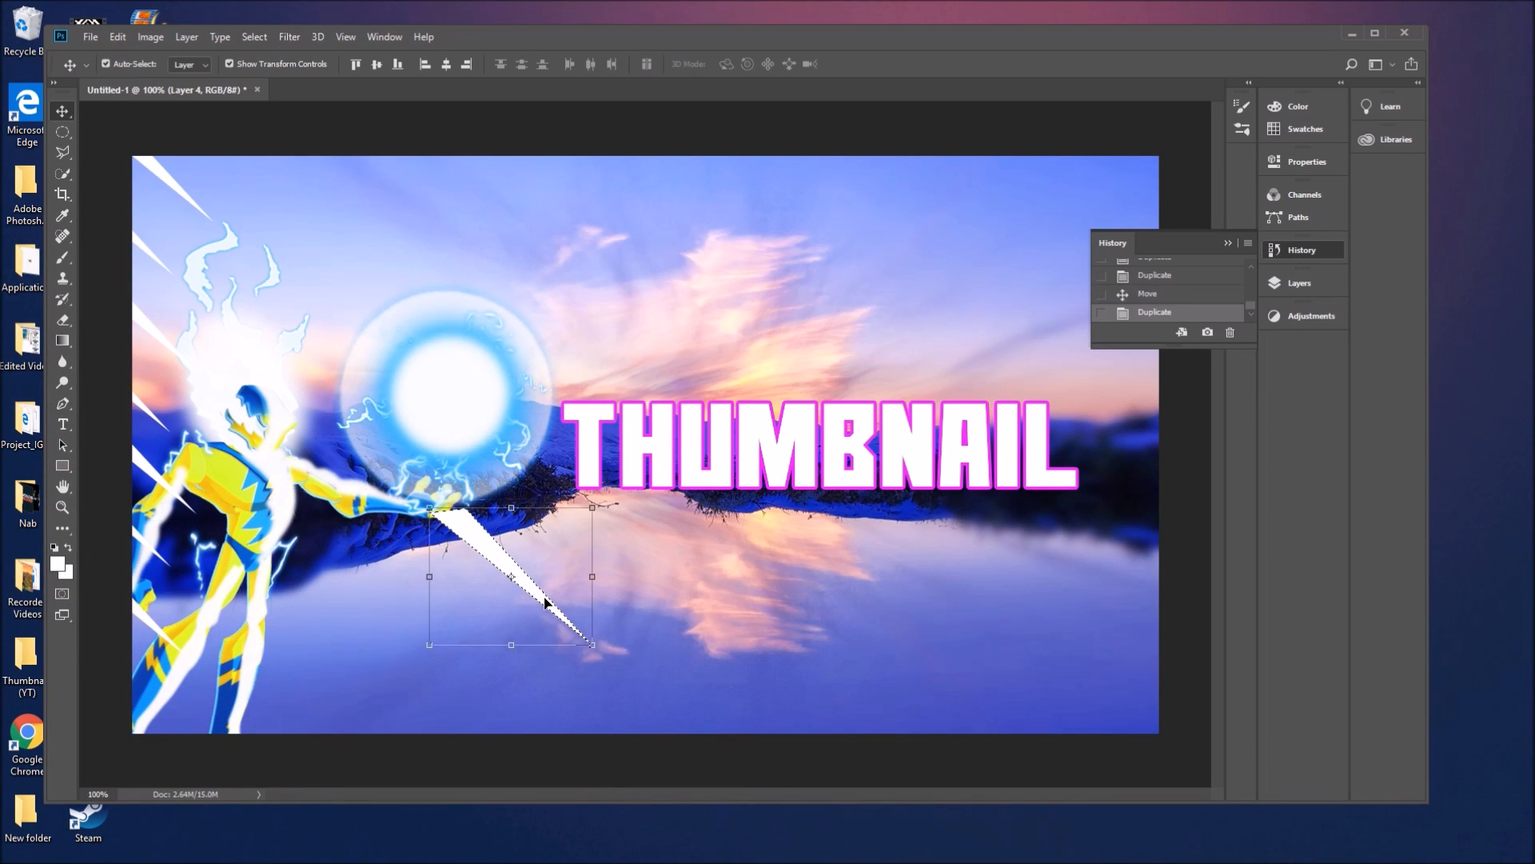
- Rotate the spike copy about -84.54° with Free Transform and place it at the canvas's lower-left corner, pointing up and inward
key(ctrl+t)
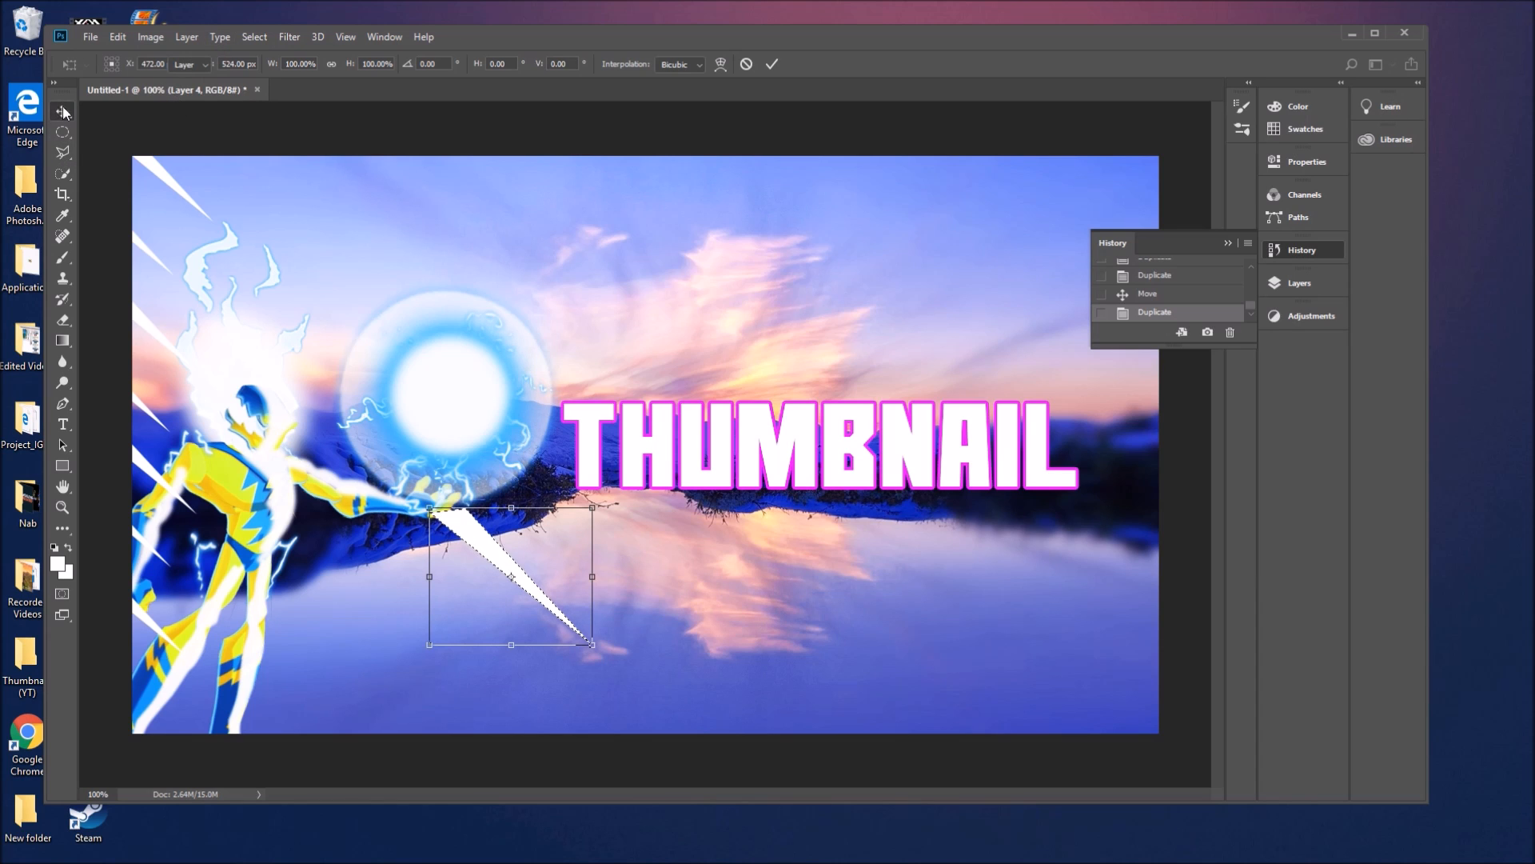
key(Return)
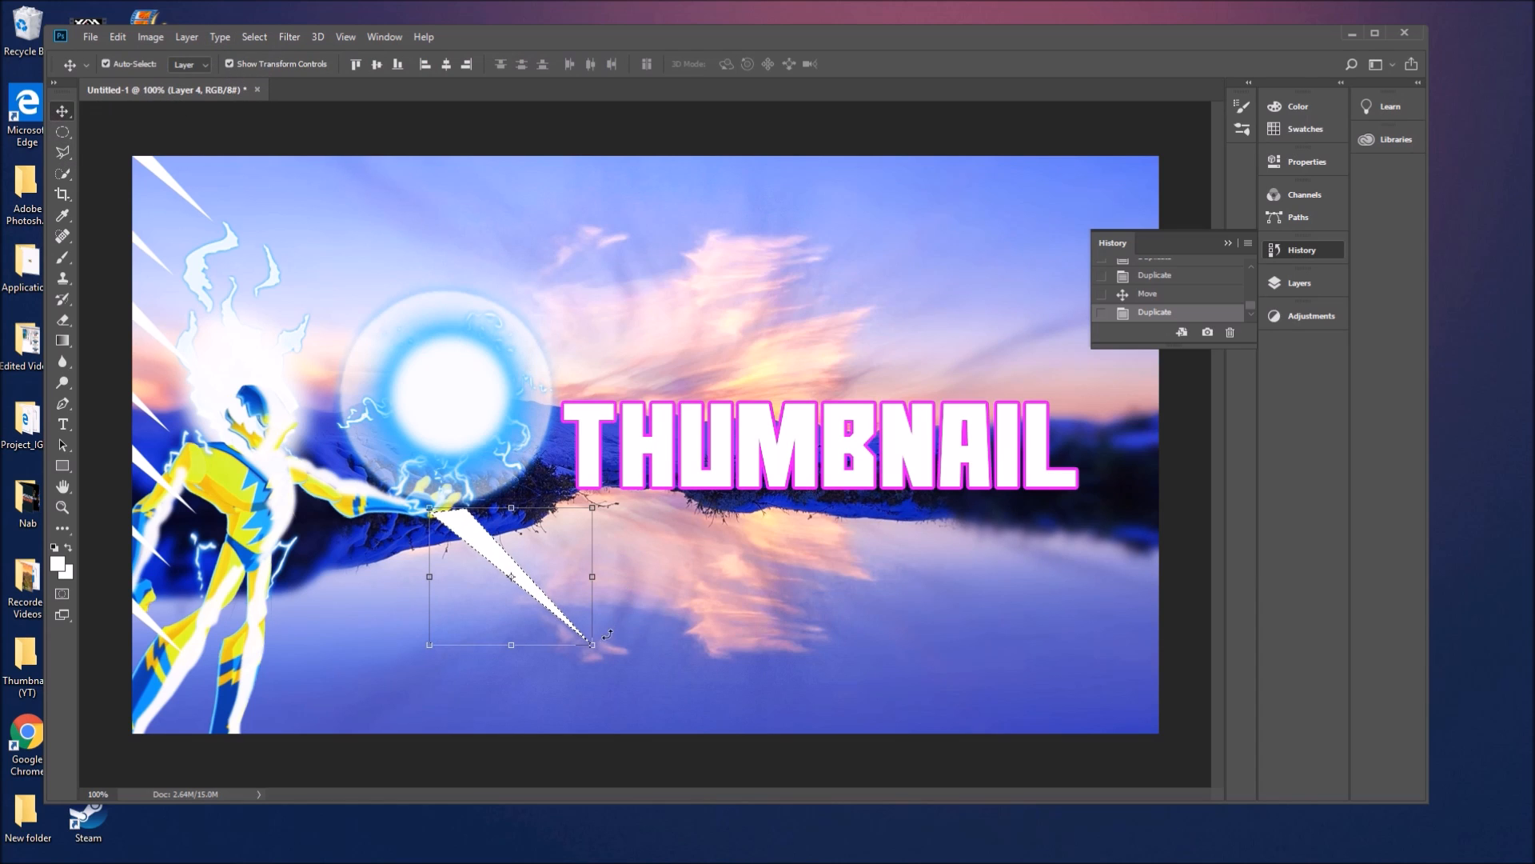
mouse_move(610, 651)
mouse_down()
mouse_move(620, 579)
mouse_move(574, 522)
mouse_move(569, 544)
mouse_move(389, 587)
mouse_move(166, 716)
mouse_up()
drag(309, 638, 296, 600)
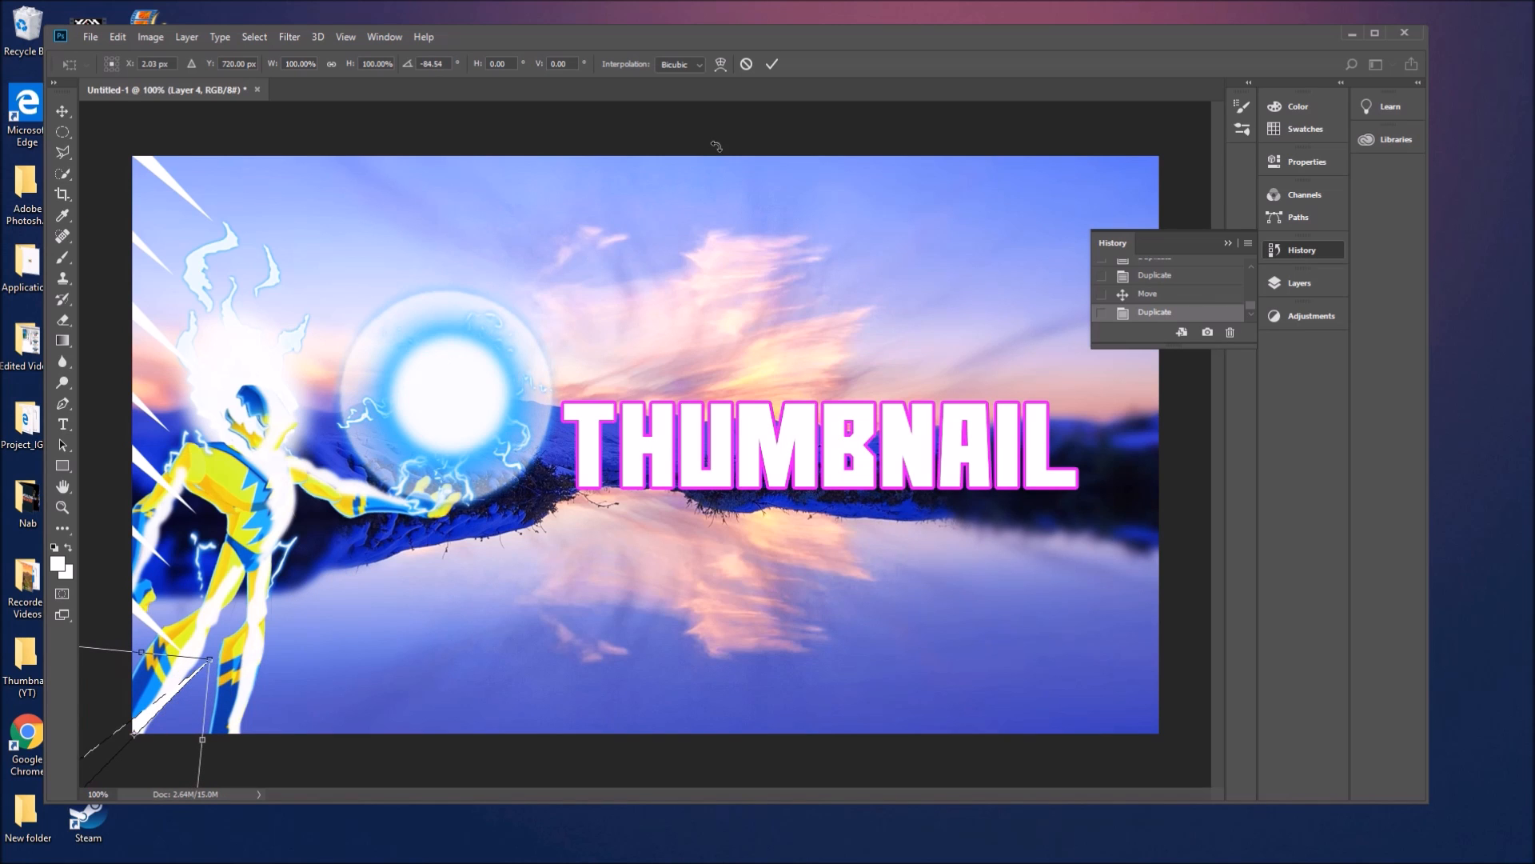
click(772, 64)
- Duplicate the rotated white spike repeatedly along the canvas's bottom edge up to the right corner
mouse_move(153, 717)
mouse_down()
mouse_move(223, 742)
mouse_move(156, 728)
mouse_move(232, 742)
mouse_move(374, 725)
mouse_move(355, 712)
mouse_move(416, 742)
mouse_move(429, 727)
mouse_move(513, 724)
mouse_move(536, 701)
mouse_move(582, 734)
mouse_move(661, 710)
mouse_move(748, 730)
mouse_move(840, 728)
mouse_move(815, 714)
mouse_move(943, 726)
mouse_move(984, 706)
mouse_move(1034, 719)
mouse_move(856, 569)
mouse_up()
key(super)
key(super)
- Rotate the last spike copy about -99.97° with Free Transform and place it at the canvas's lower-right corner
key(ctrl+t)
mouse_move(835, 508)
mouse_down()
mouse_move(729, 480)
mouse_move(511, 555)
mouse_move(504, 620)
mouse_up()
mouse_move(768, 613)
mouse_down()
mouse_move(1108, 689)
mouse_move(1123, 716)
mouse_up()
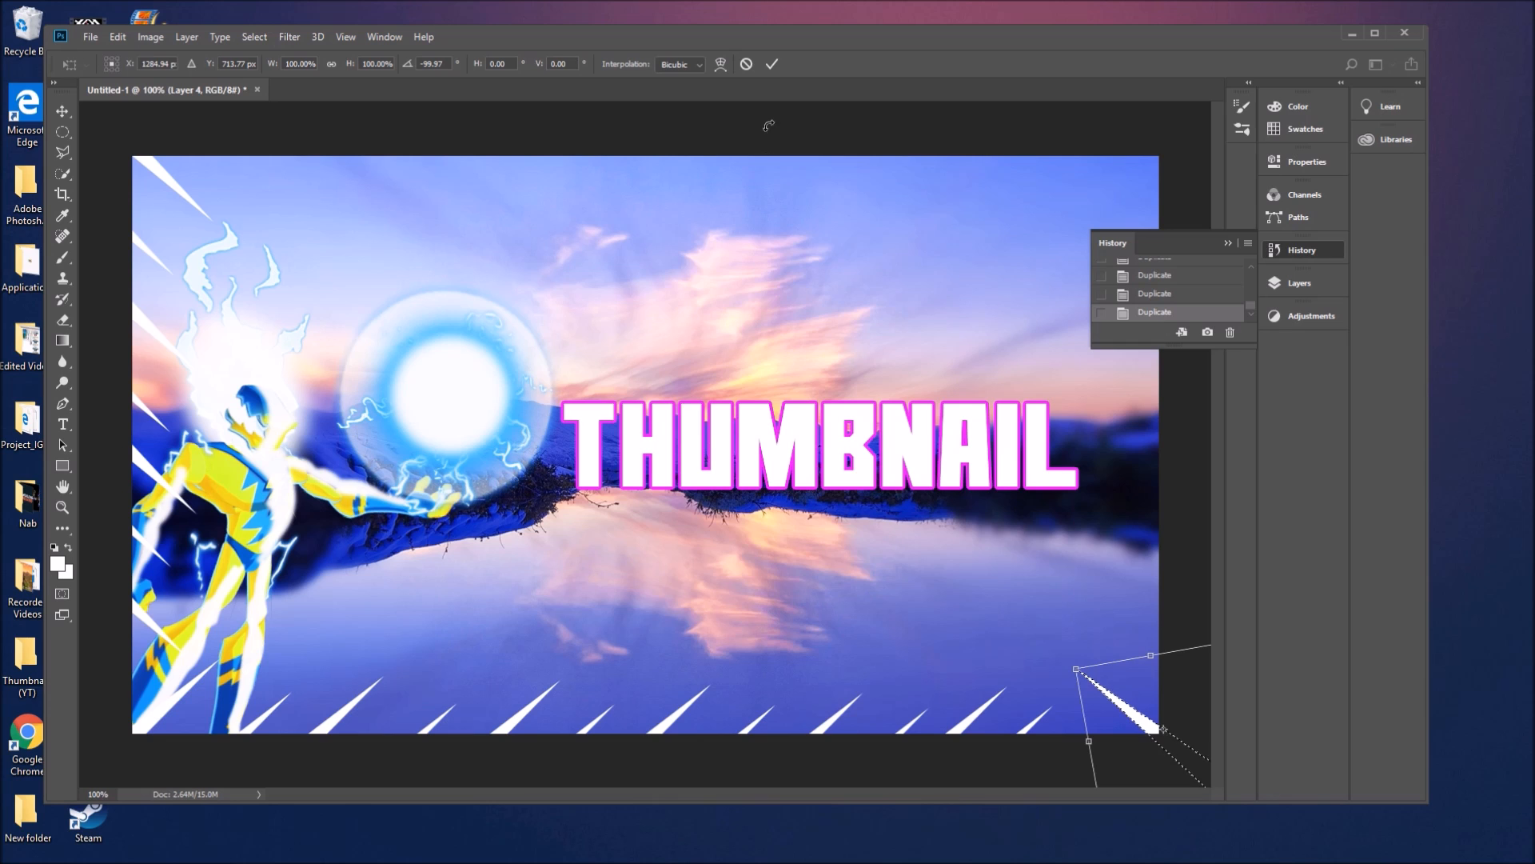
click(773, 64)
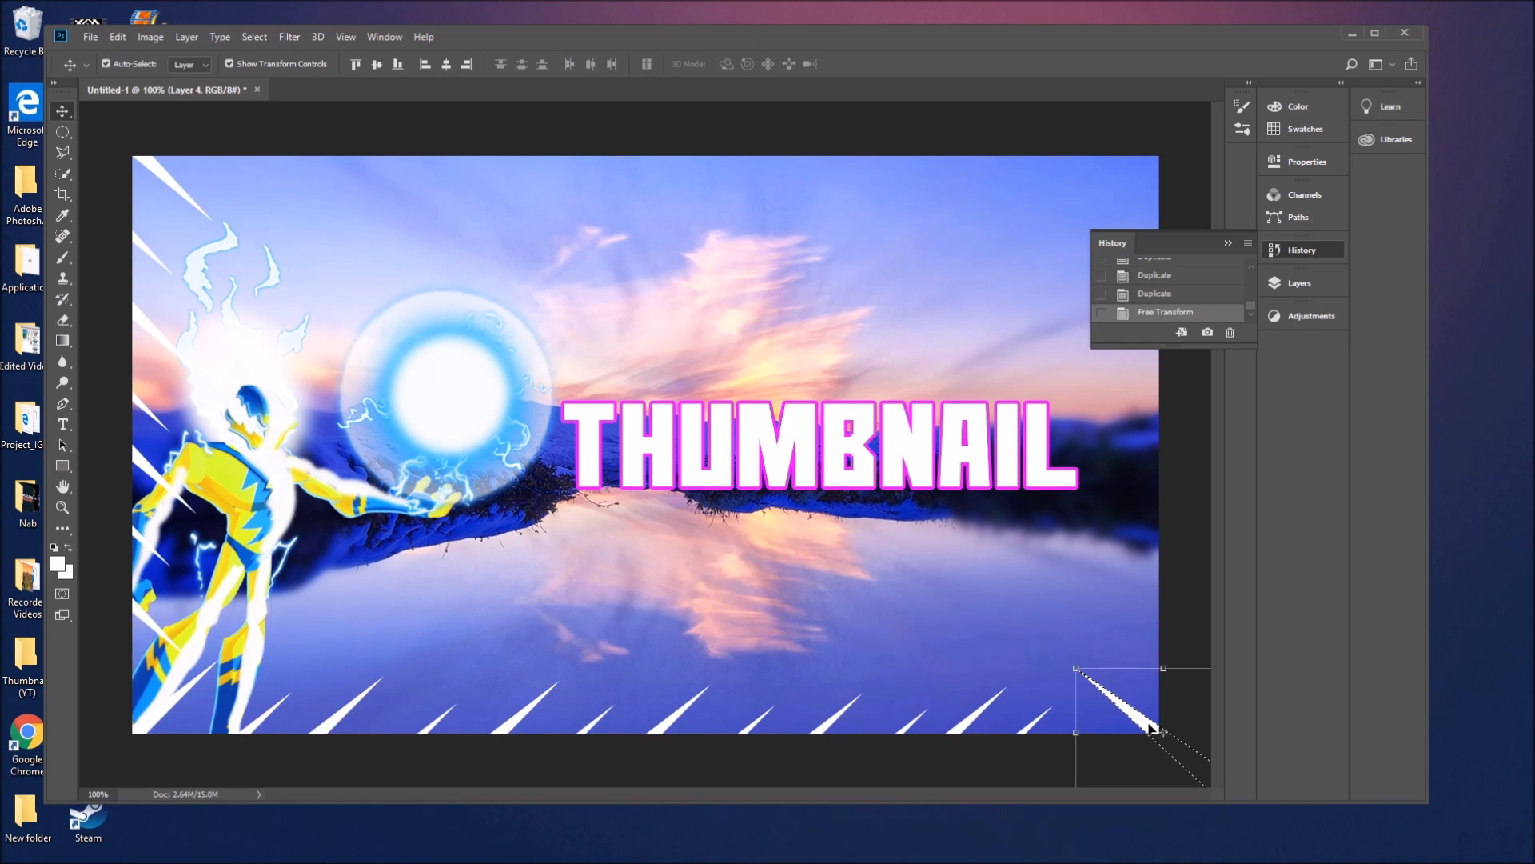
- Duplicate the white spike repeatedly up the canvas's right edge and line the top edge with inward-pointing copies
key(super)
key(super)
alt+drag(1140, 713, 1150, 606)
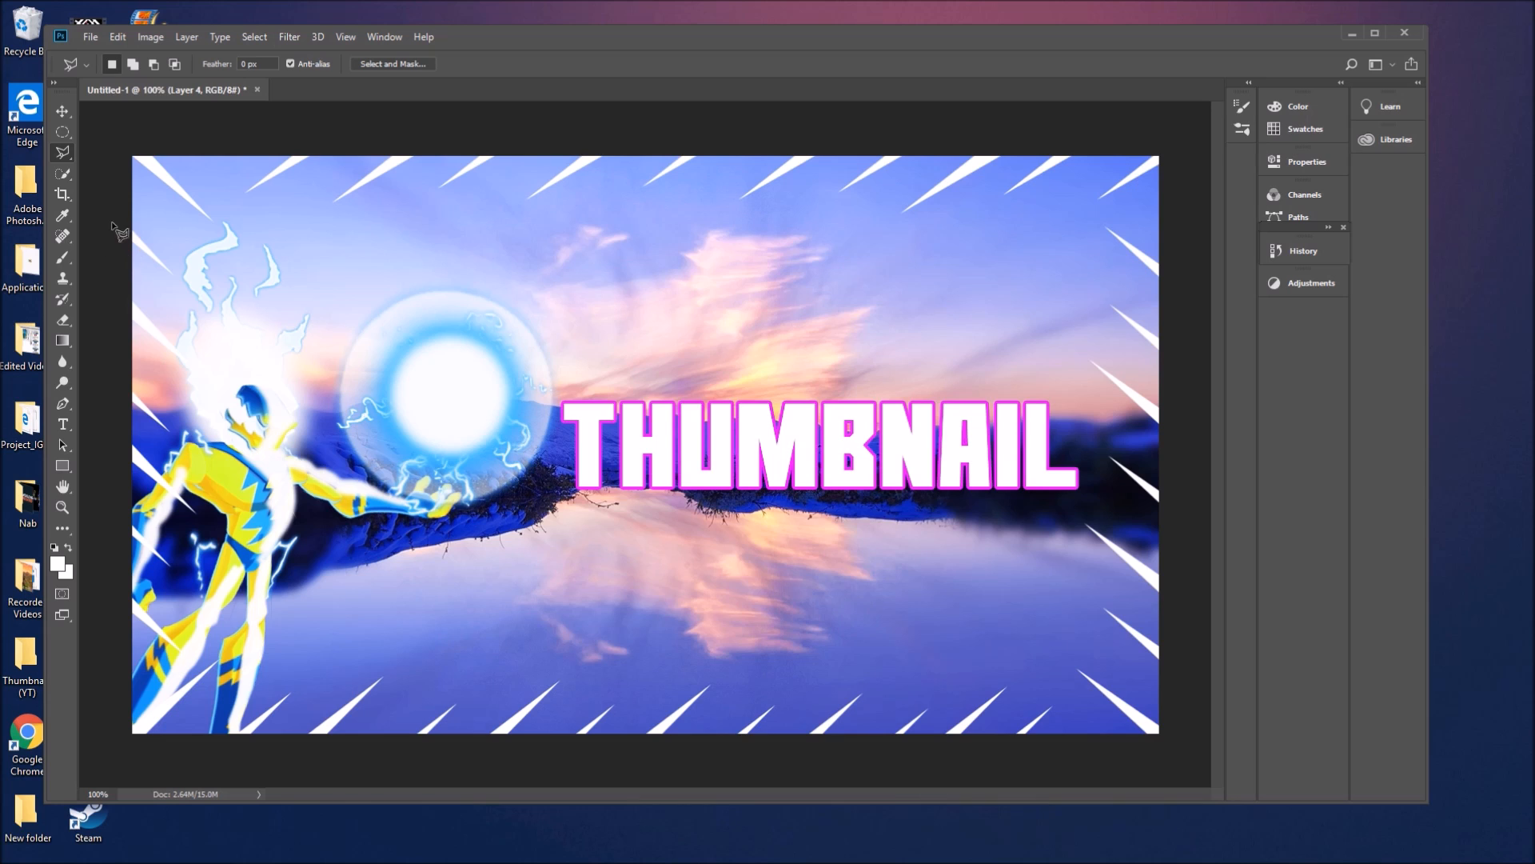
- Activate the Type tool and dock the History panel below Adjustments
click(62, 423)
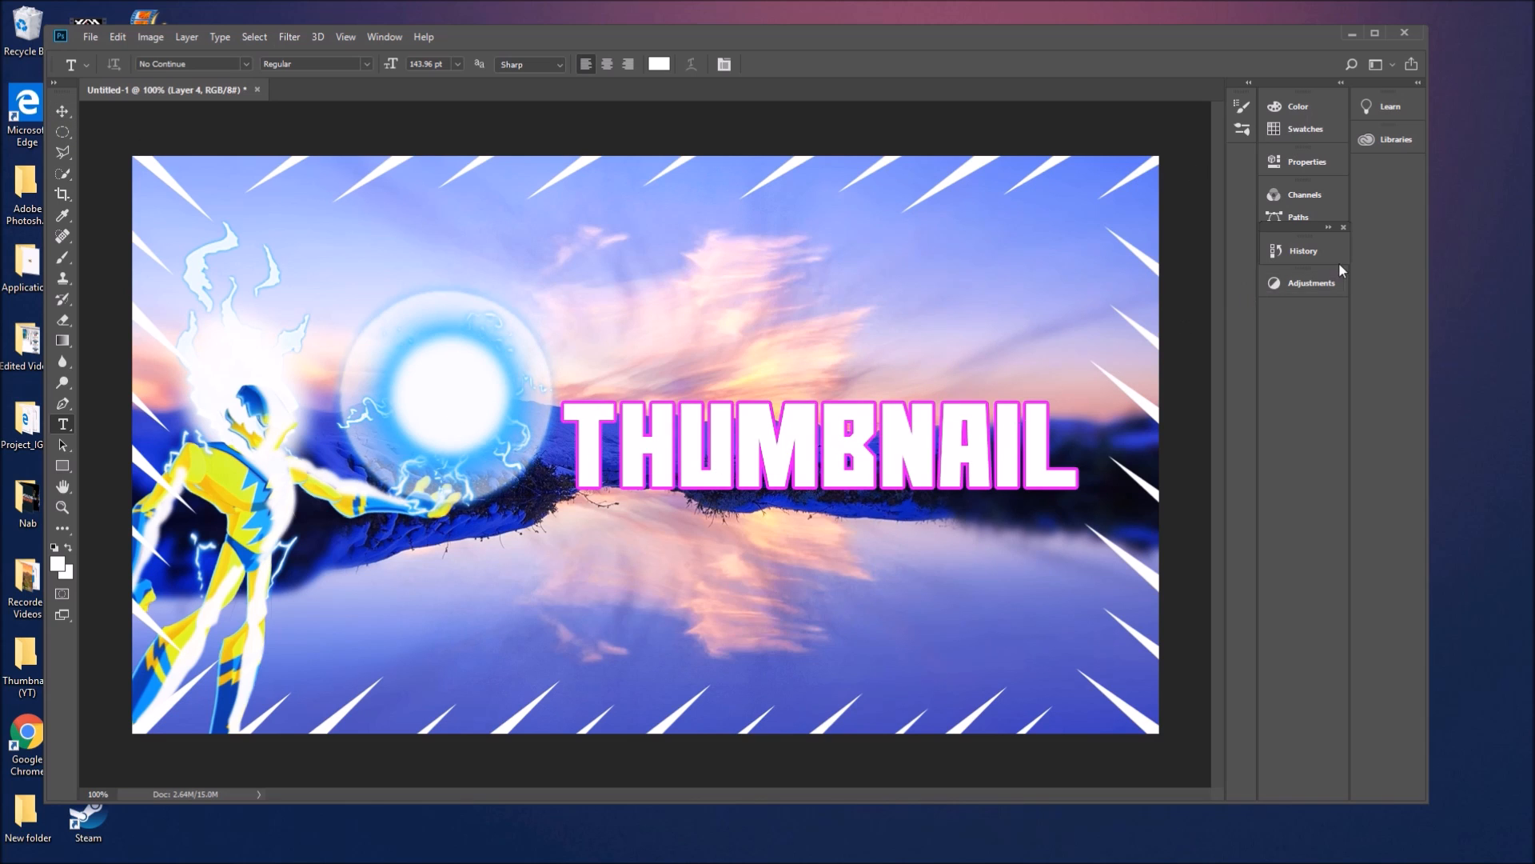
drag(1302, 253, 1265, 319)
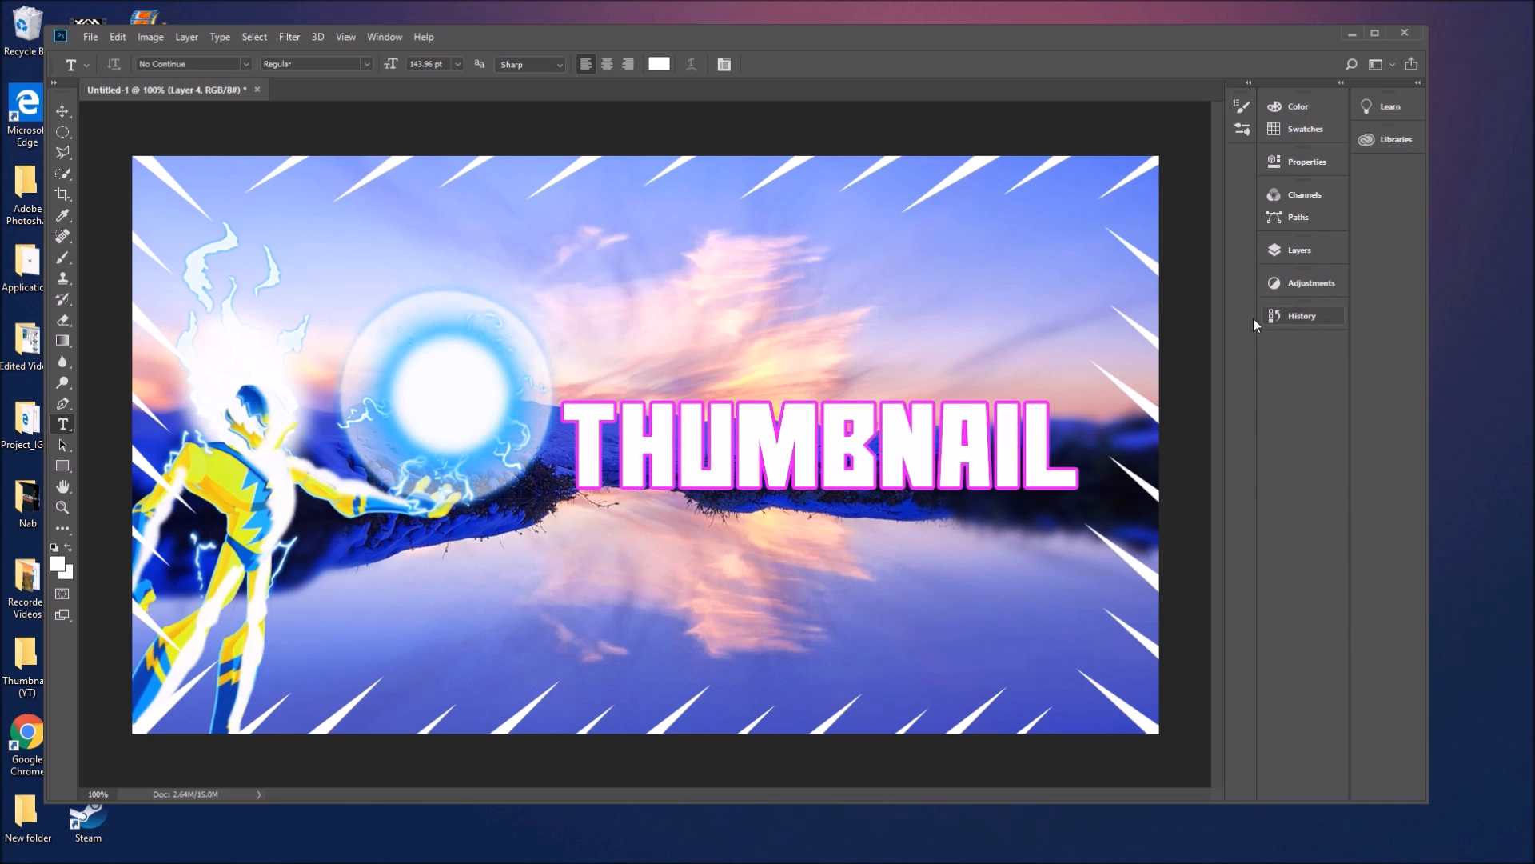
- Open the layer style settings of the VoltaiK character layer and enable an Outer Glow
click(1295, 253)
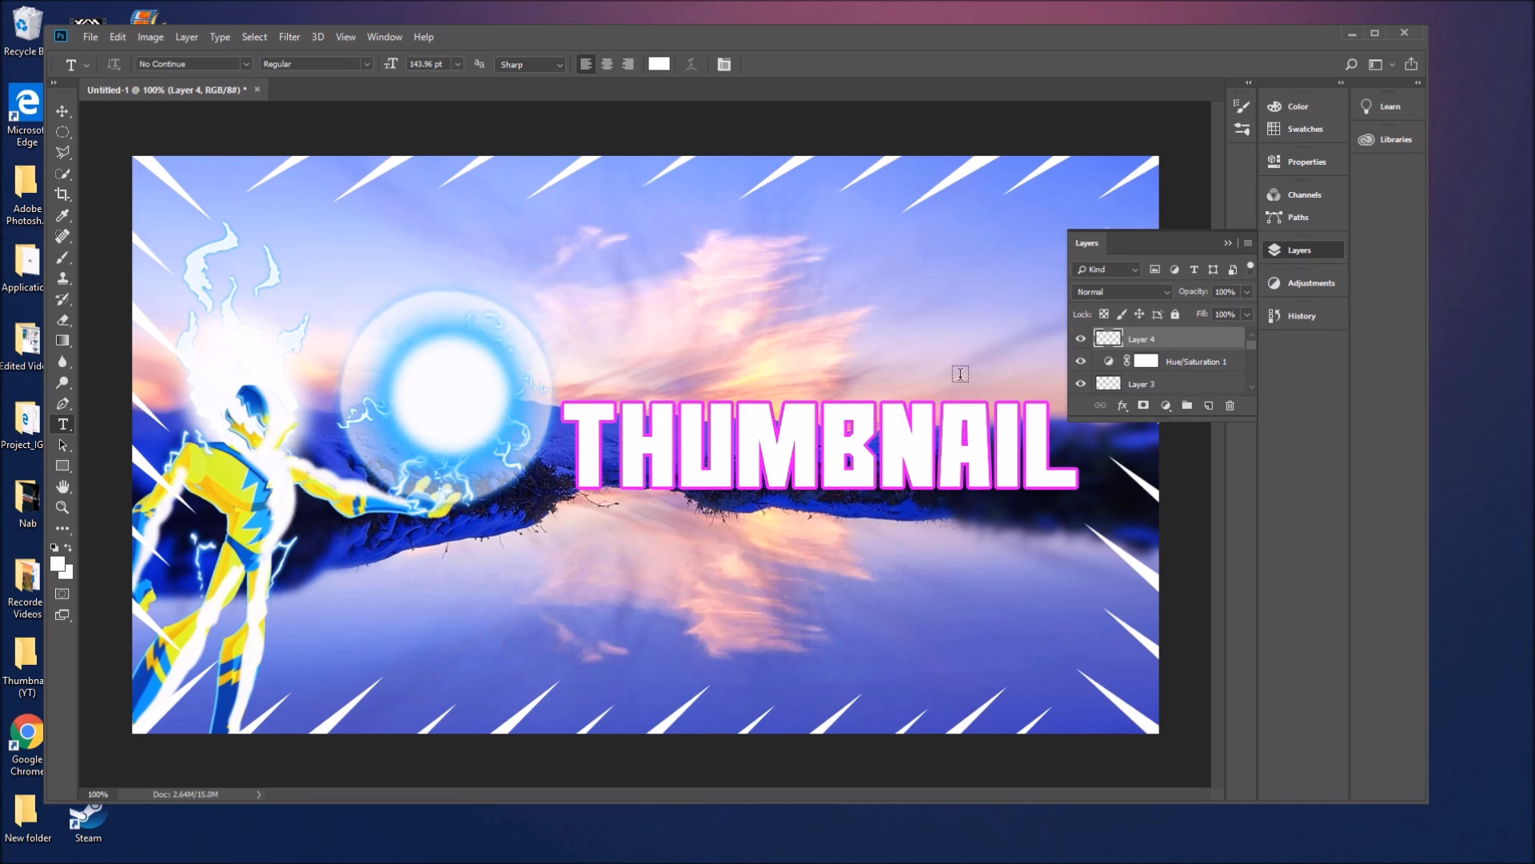
drag(1254, 342, 1252, 371)
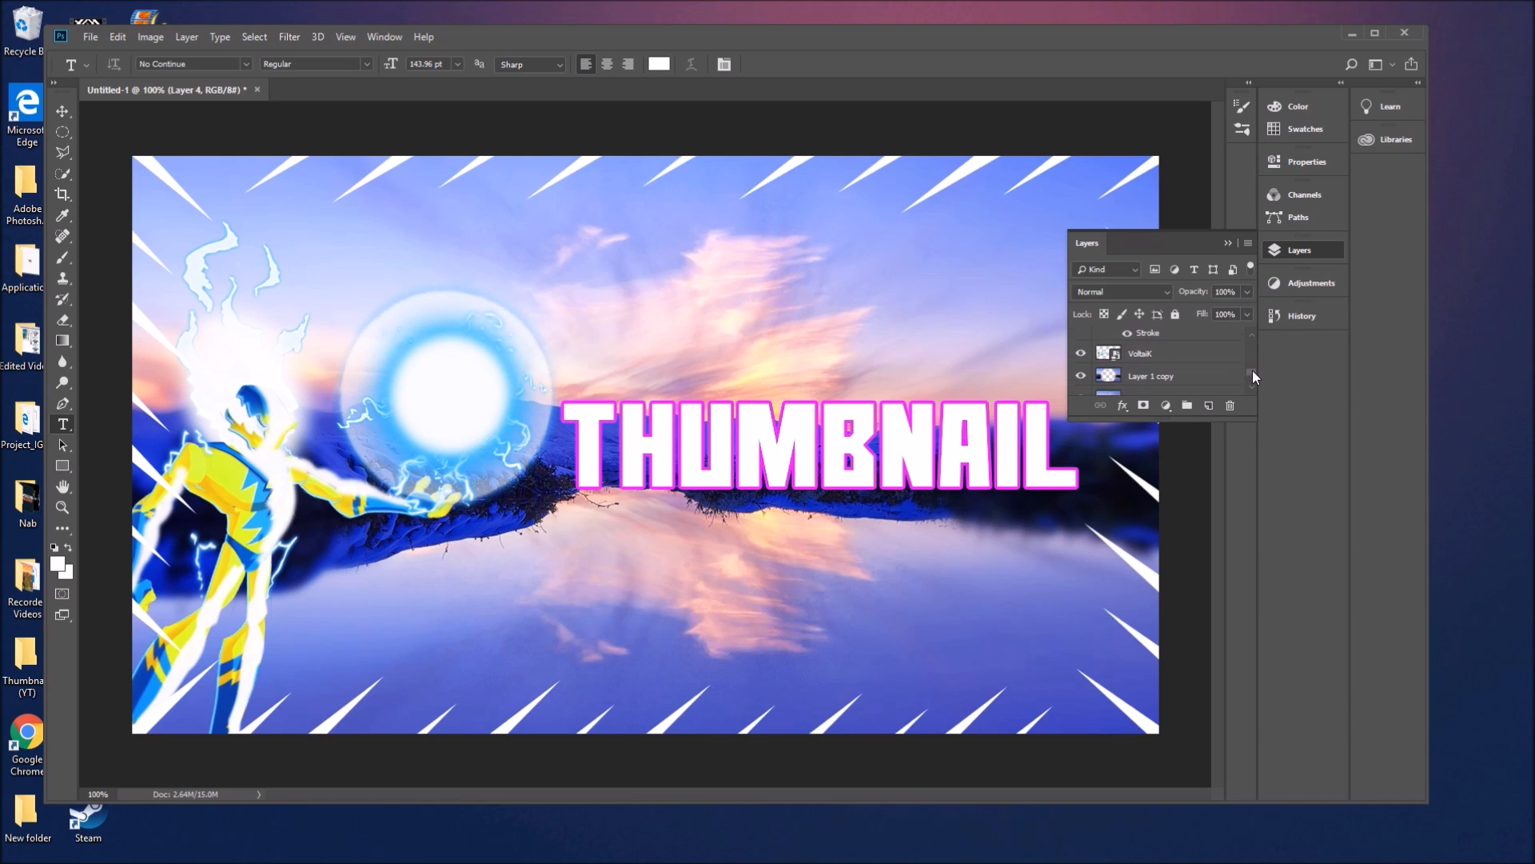
click(1193, 349)
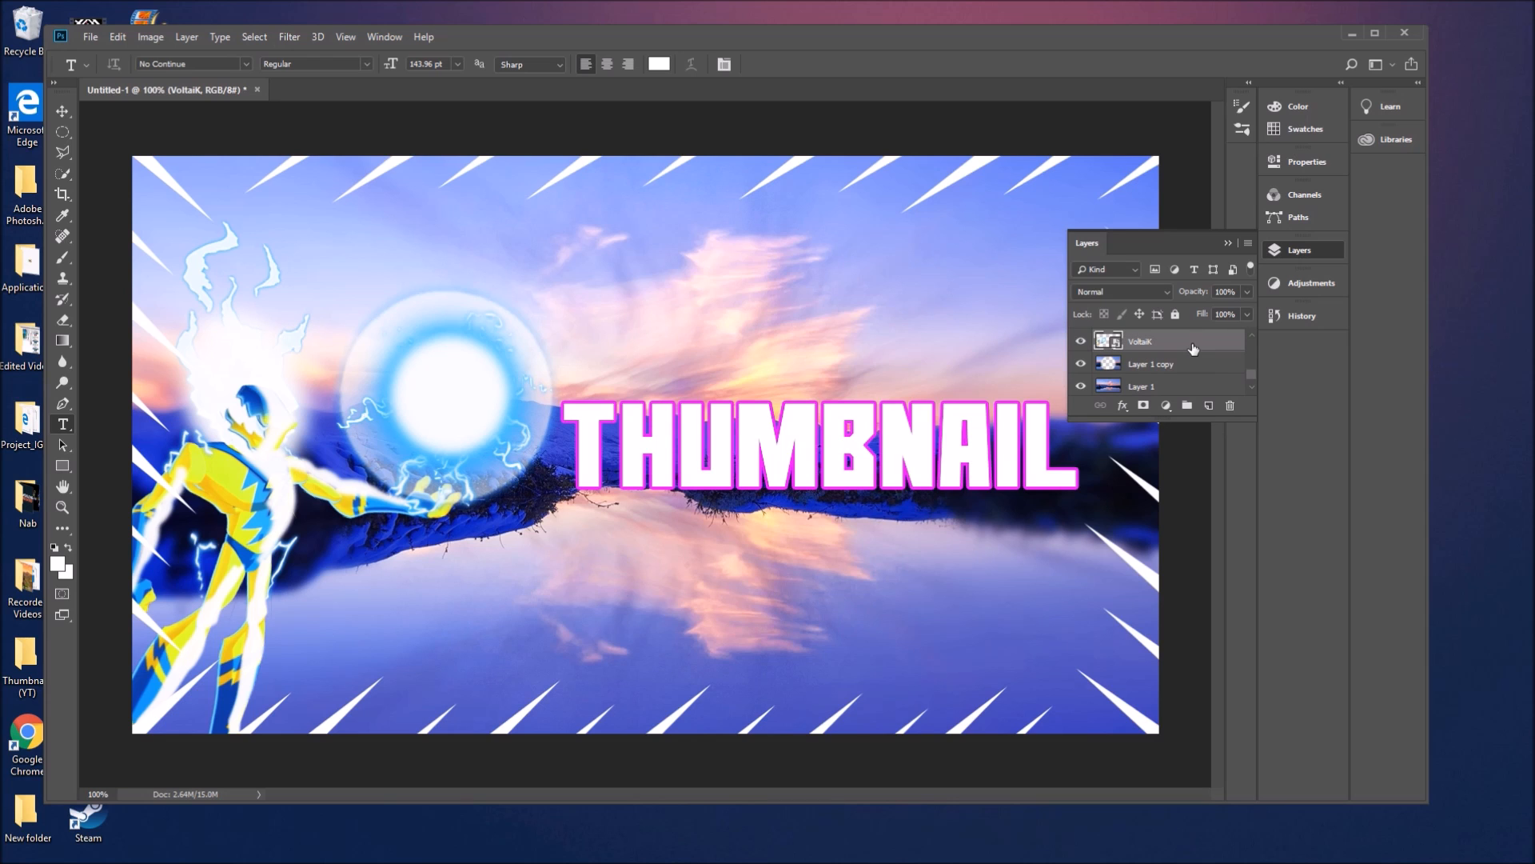
double_click(1193, 349)
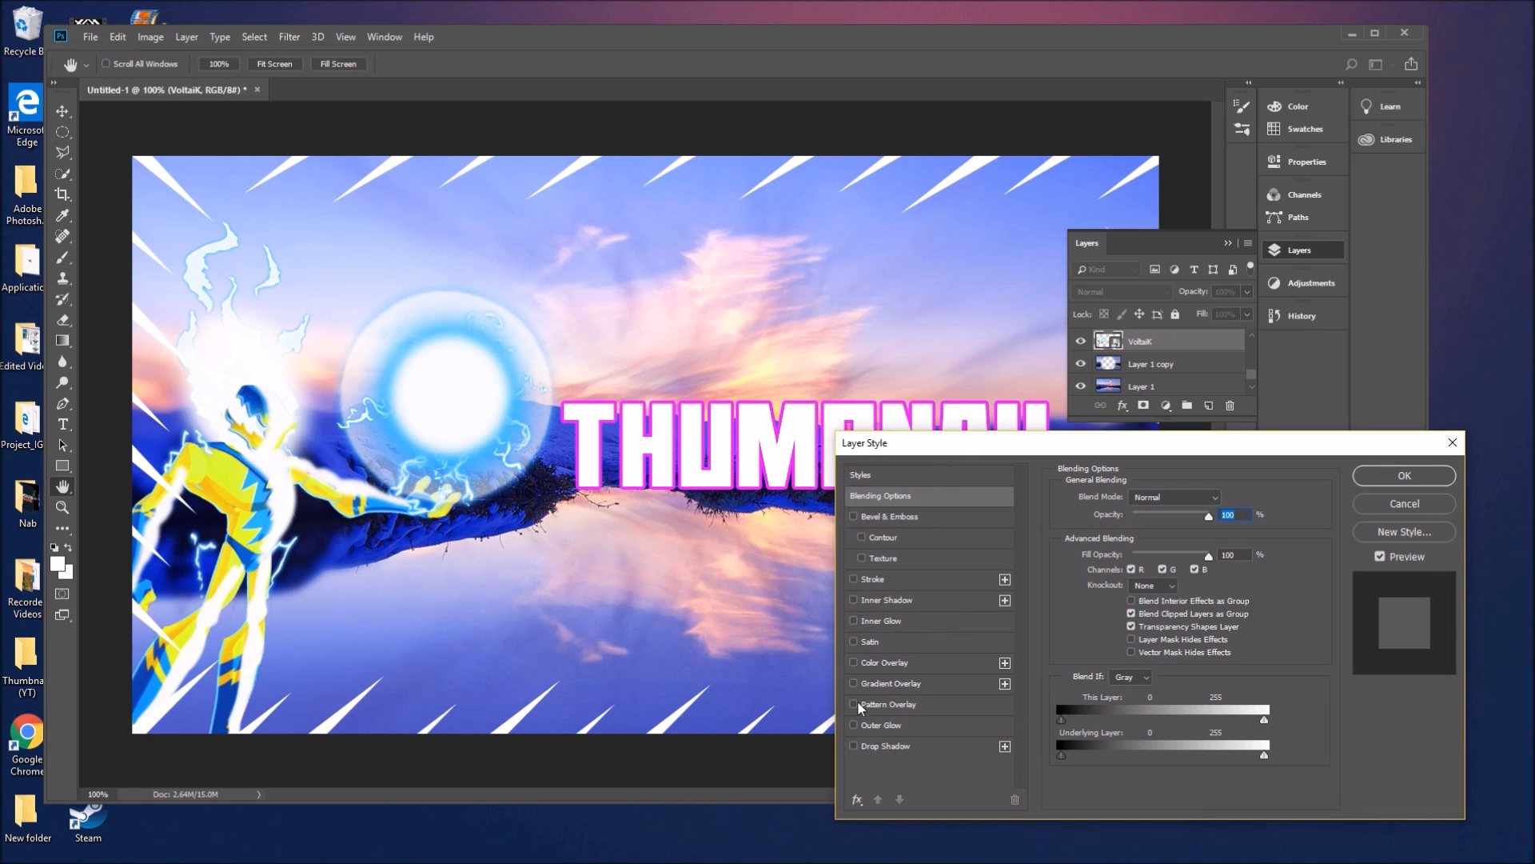
click(854, 726)
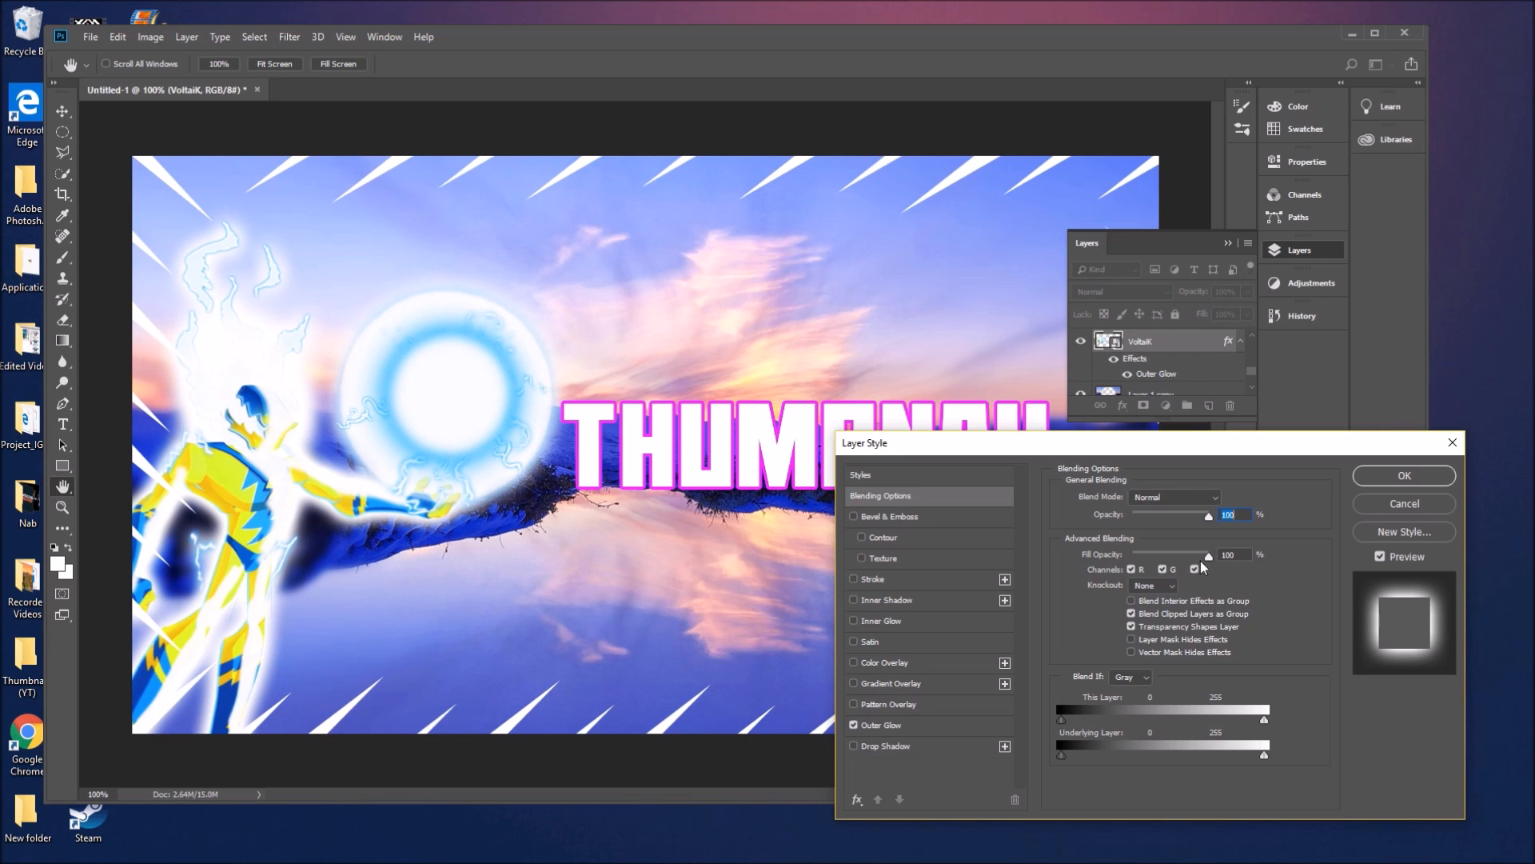
- Set the character's Outer Glow size to 9 px, keeping its opacity at 100%
drag(1209, 516, 1222, 559)
click(932, 725)
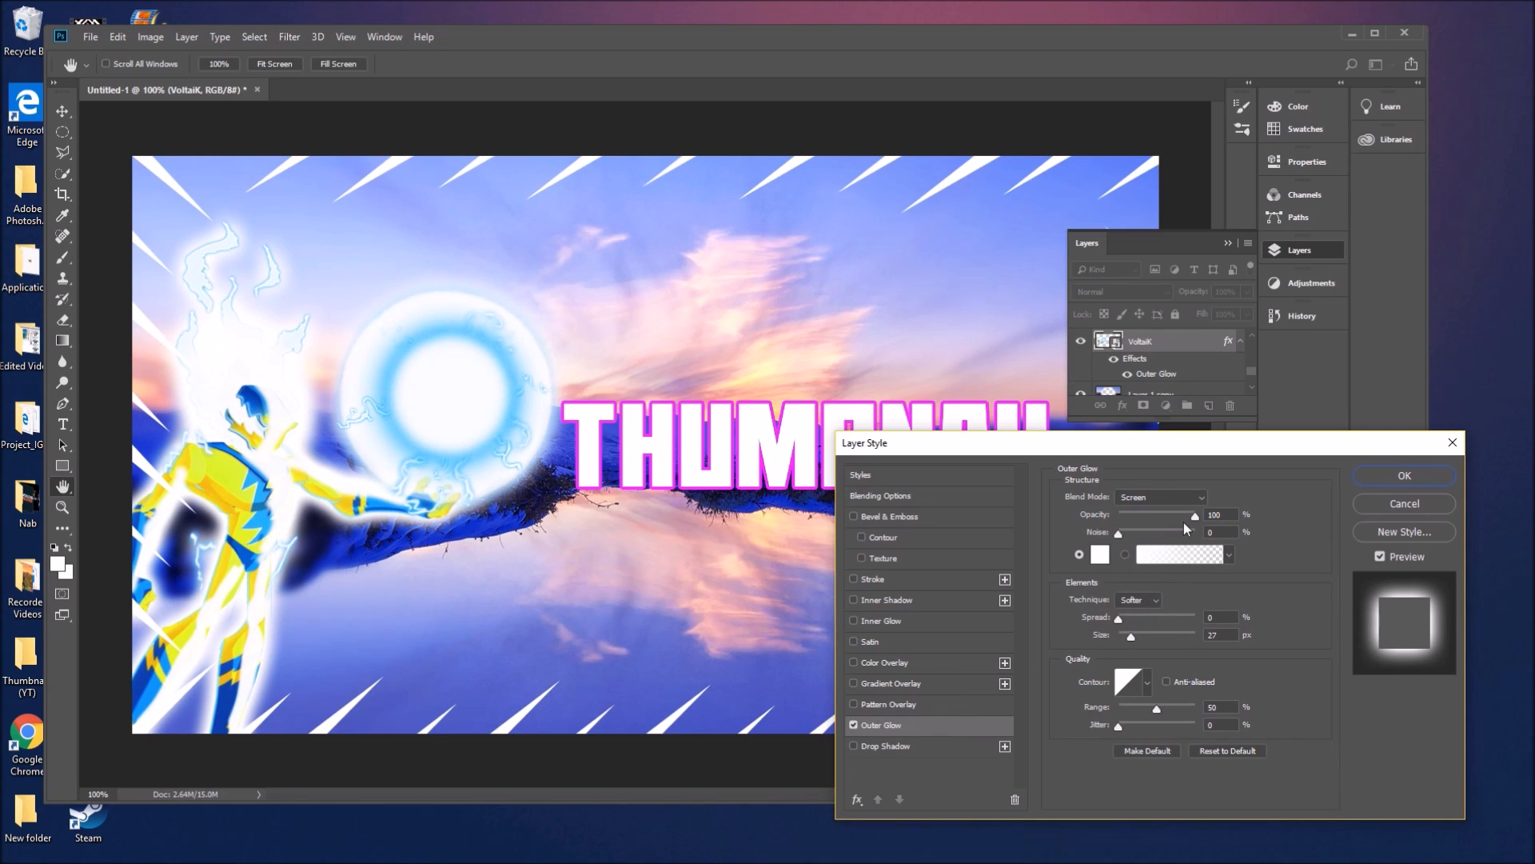
drag(1132, 637, 1127, 639)
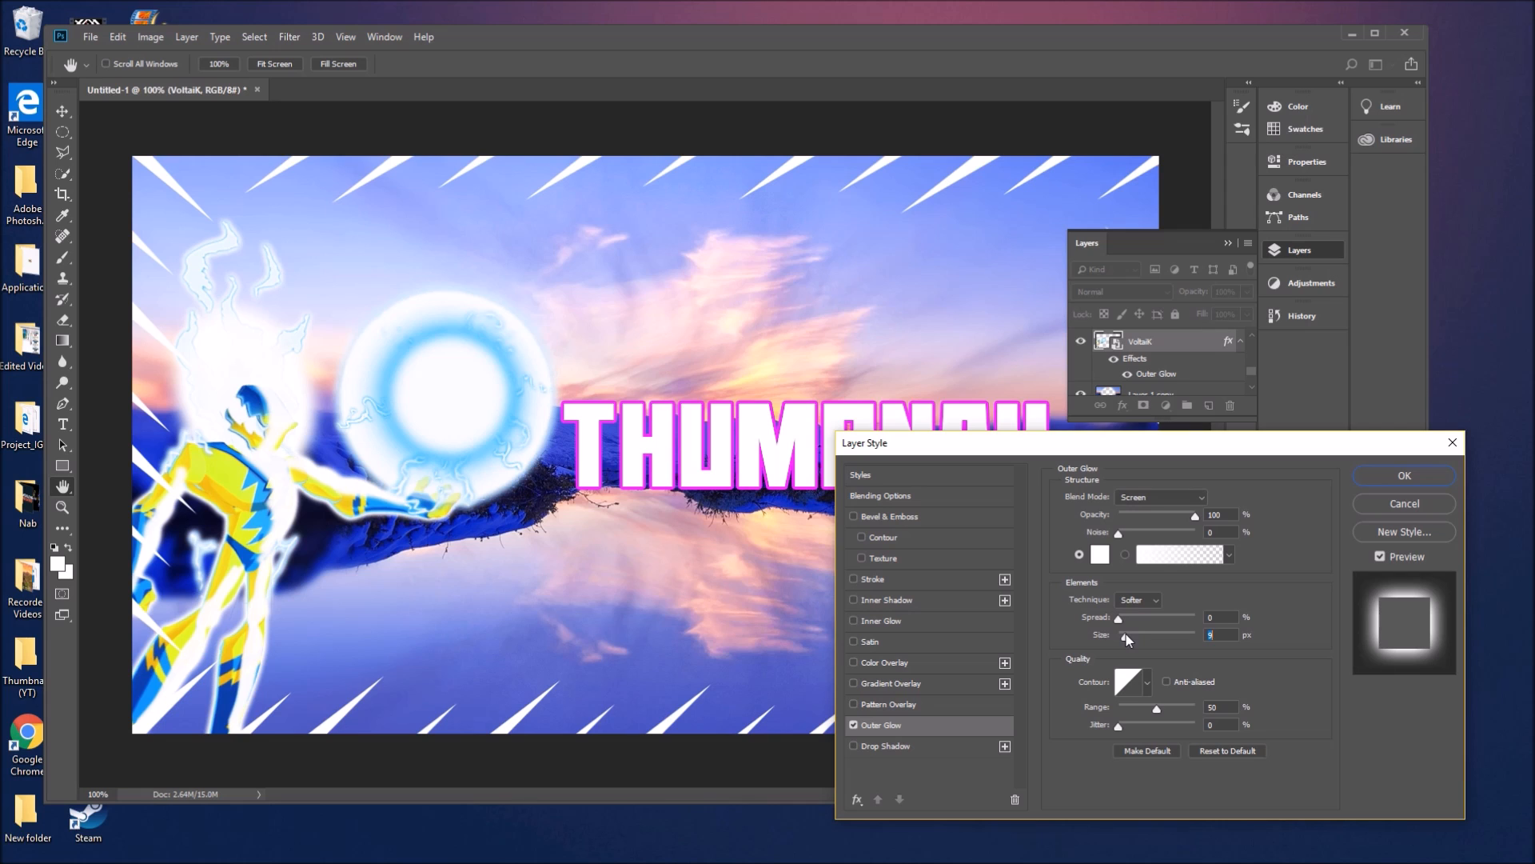
- Add a Drop Shadow to the VoltaiK layer alongside the Outer Glow, and apply the layer style
click(854, 725)
click(872, 746)
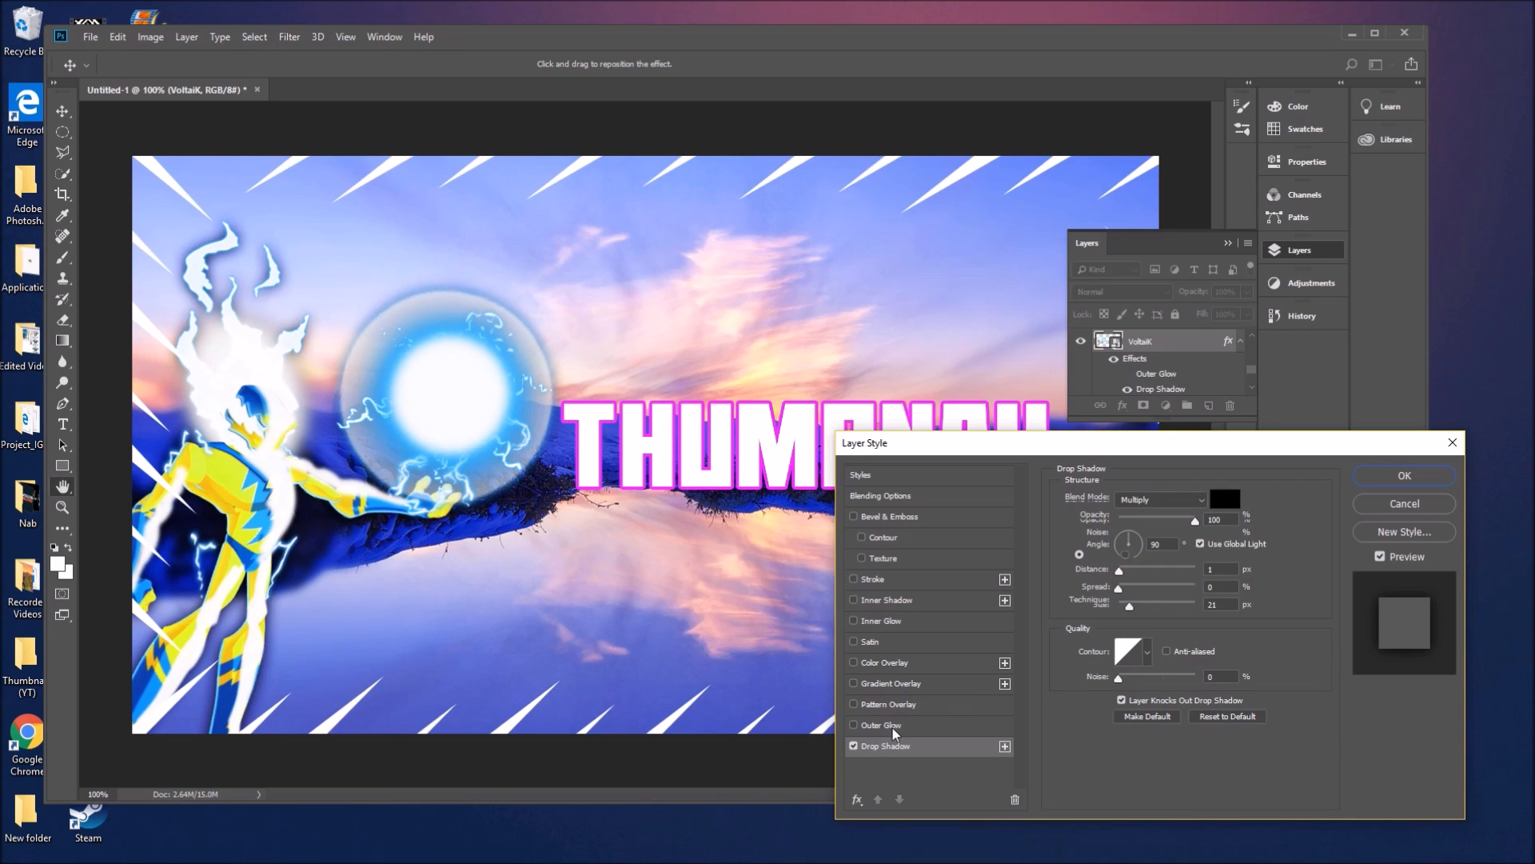
click(892, 727)
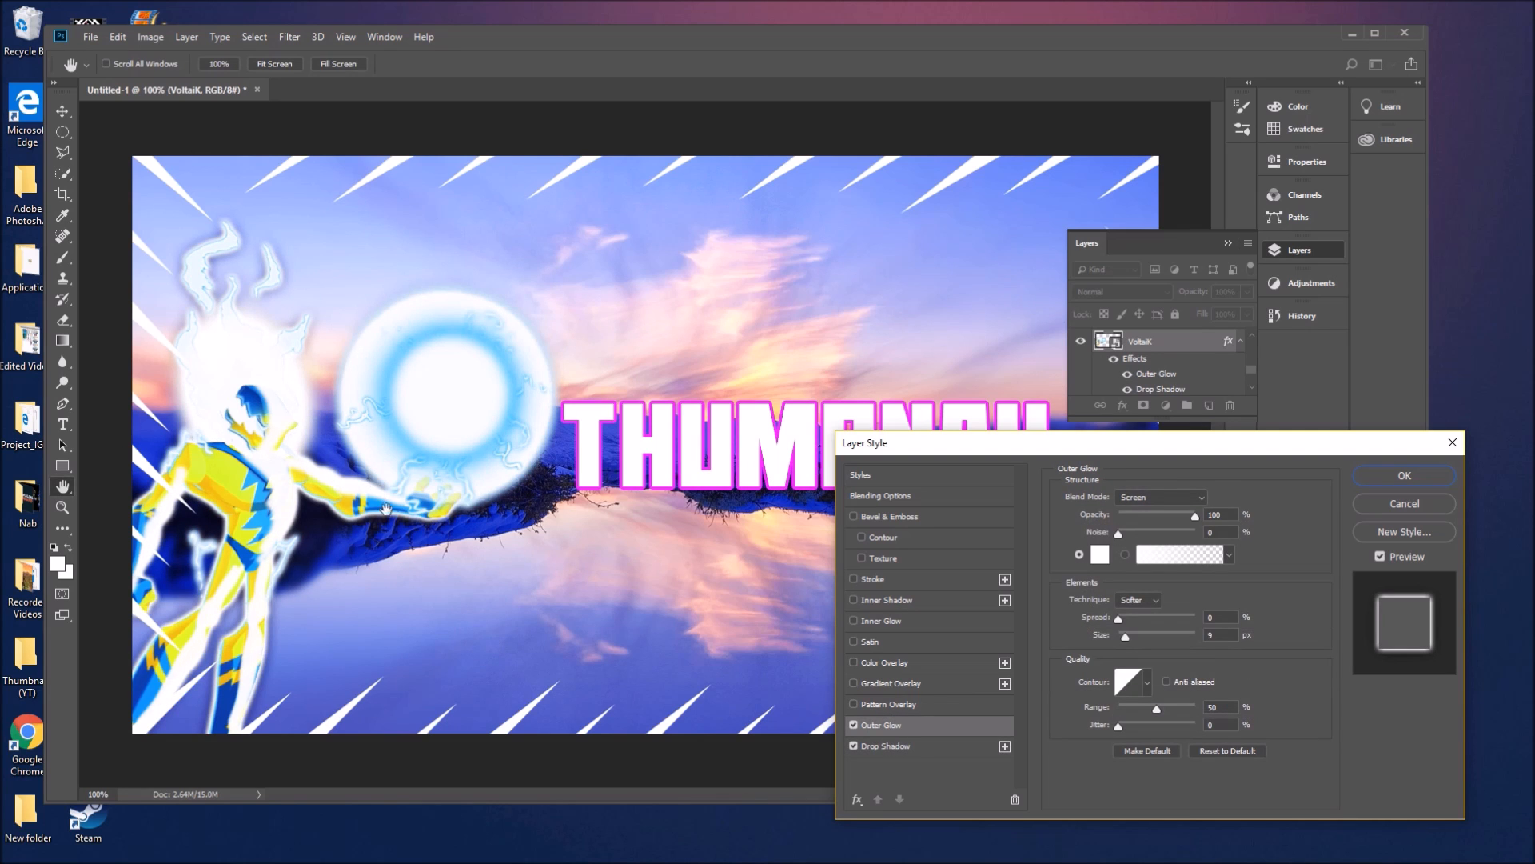
click(1405, 475)
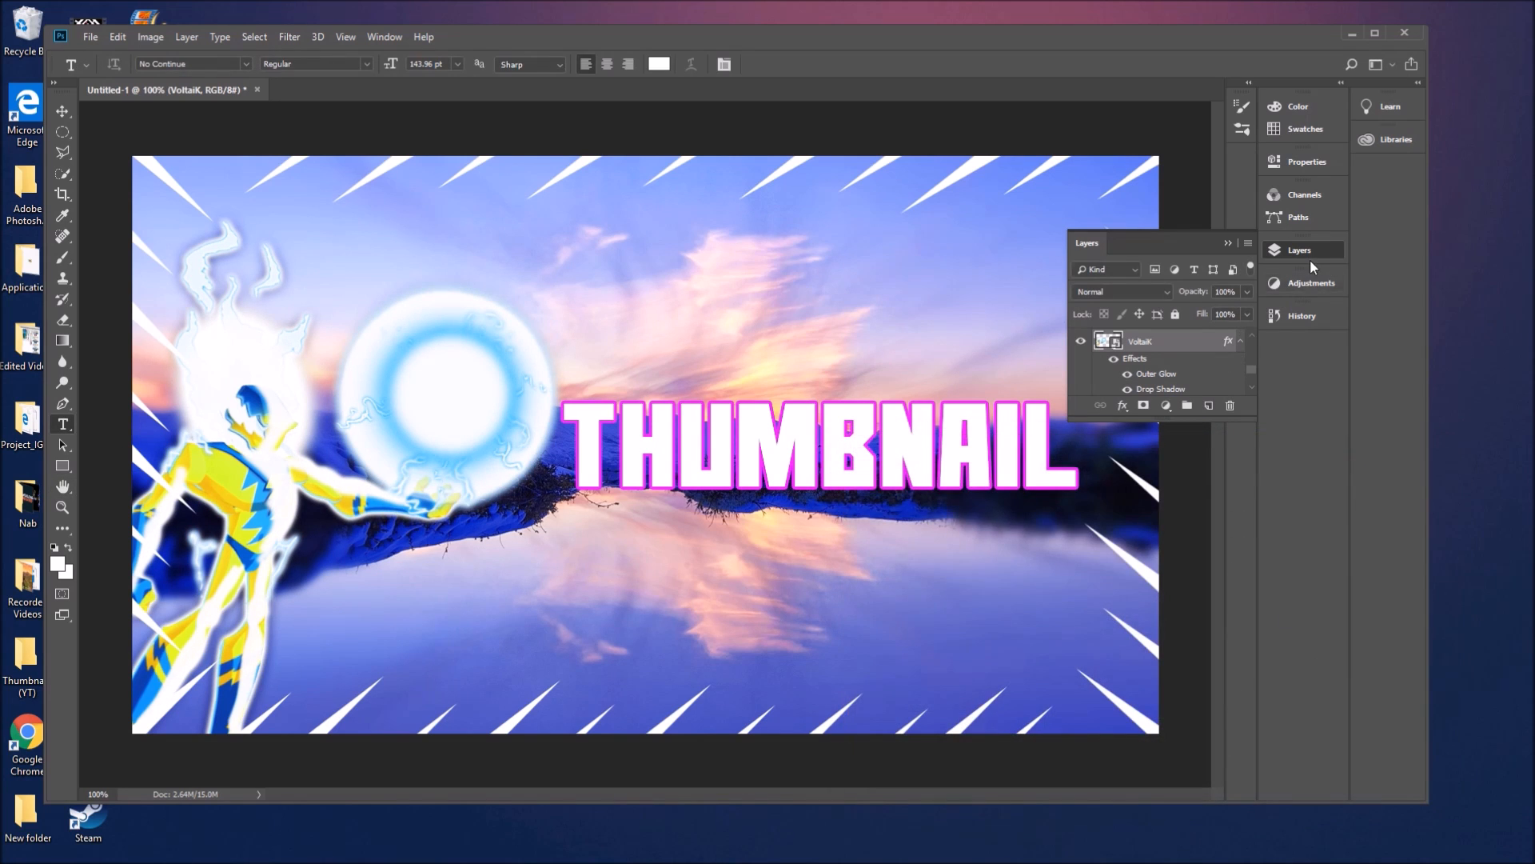
click(1312, 249)
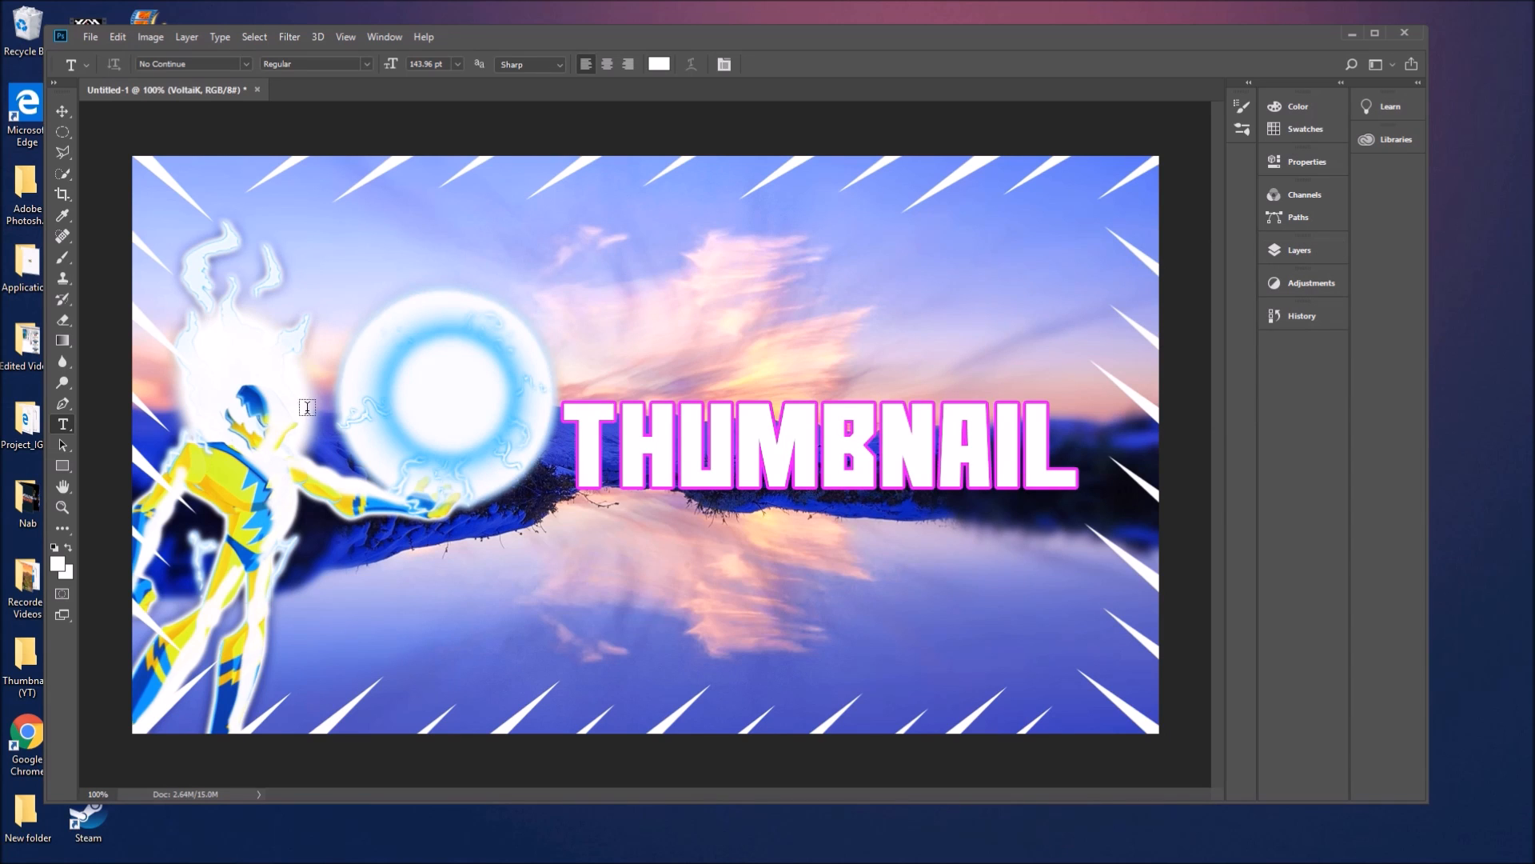
click(92, 37)
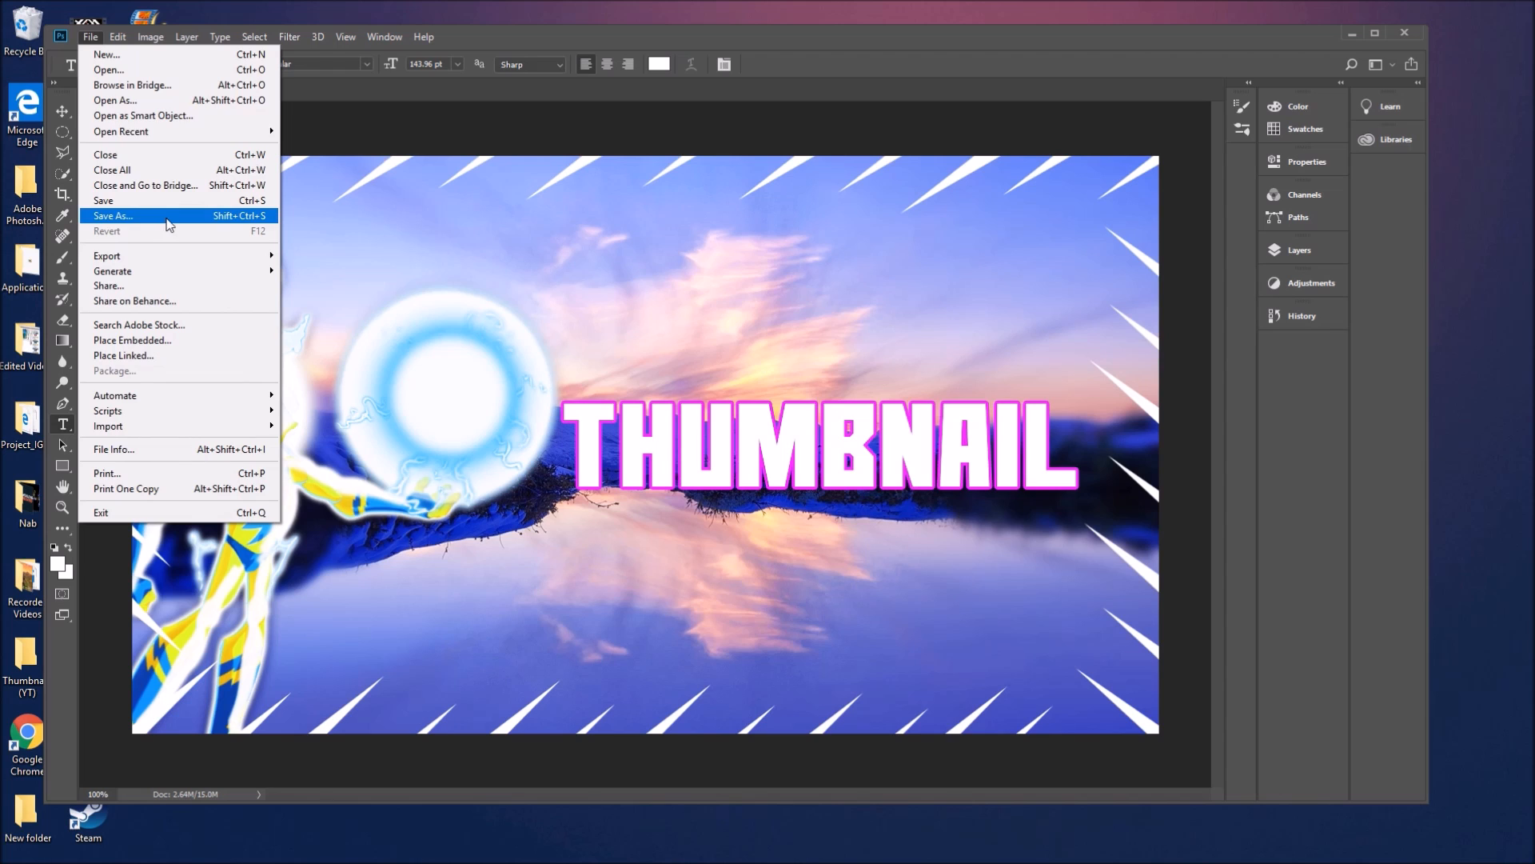
click(525, 40)
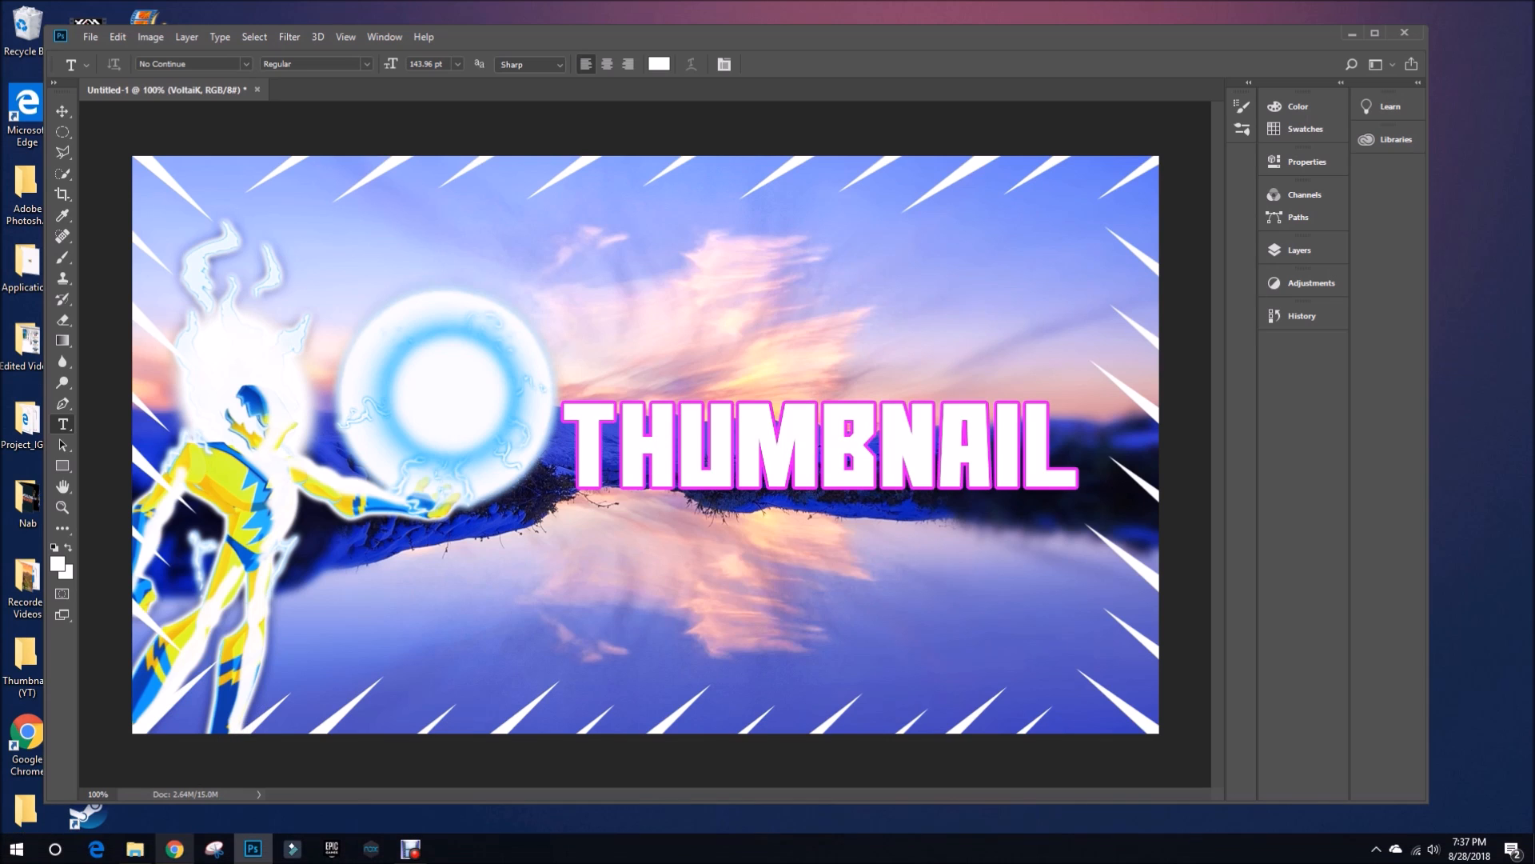
- Search Windows for the Snipping Tool, open it and capture the finished thumbnail canvas
click(54, 849)
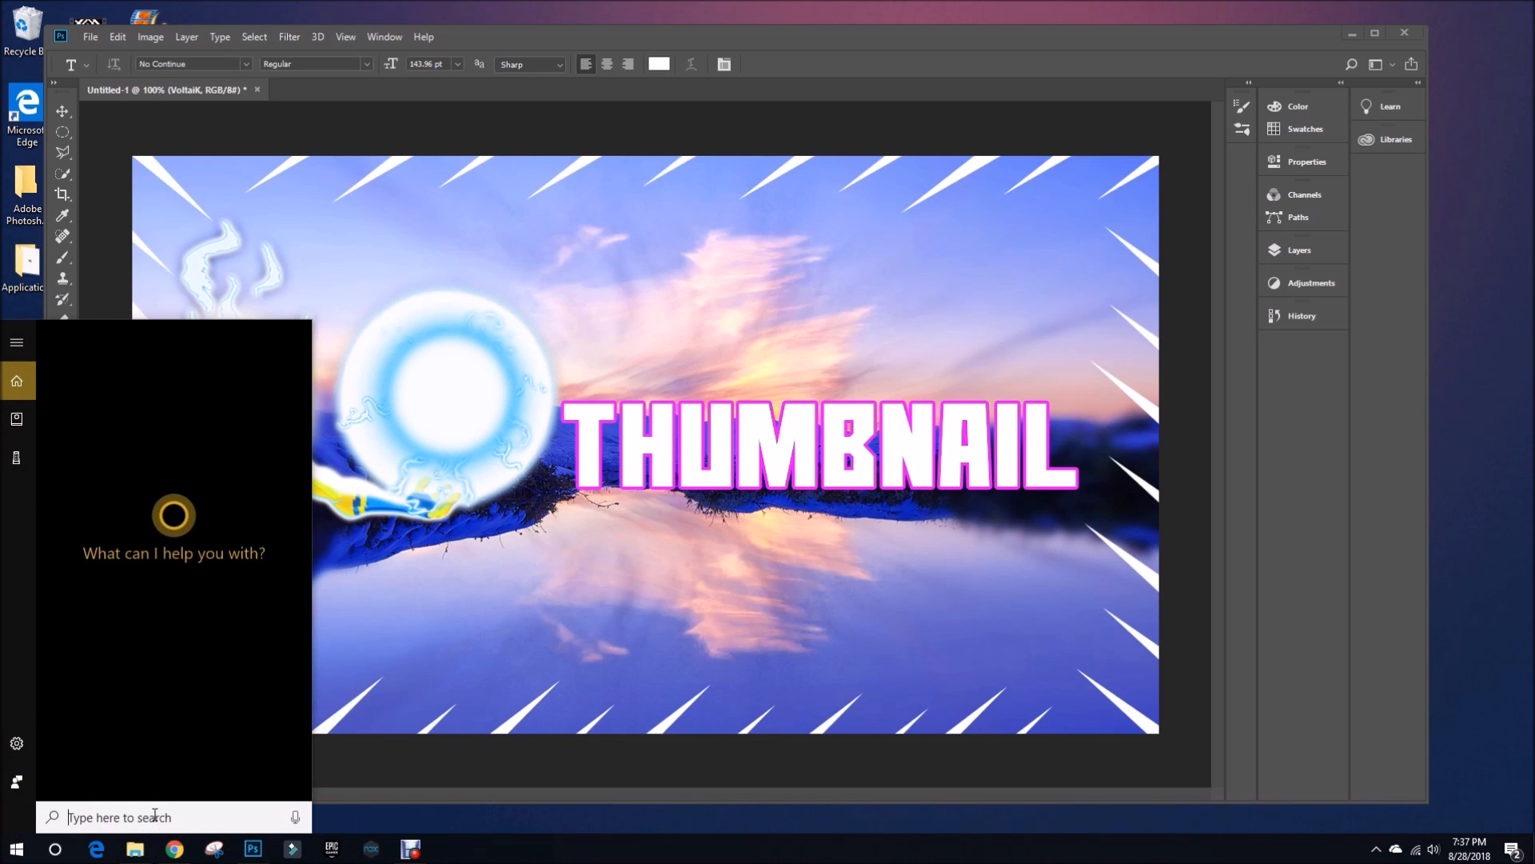
text(sni)
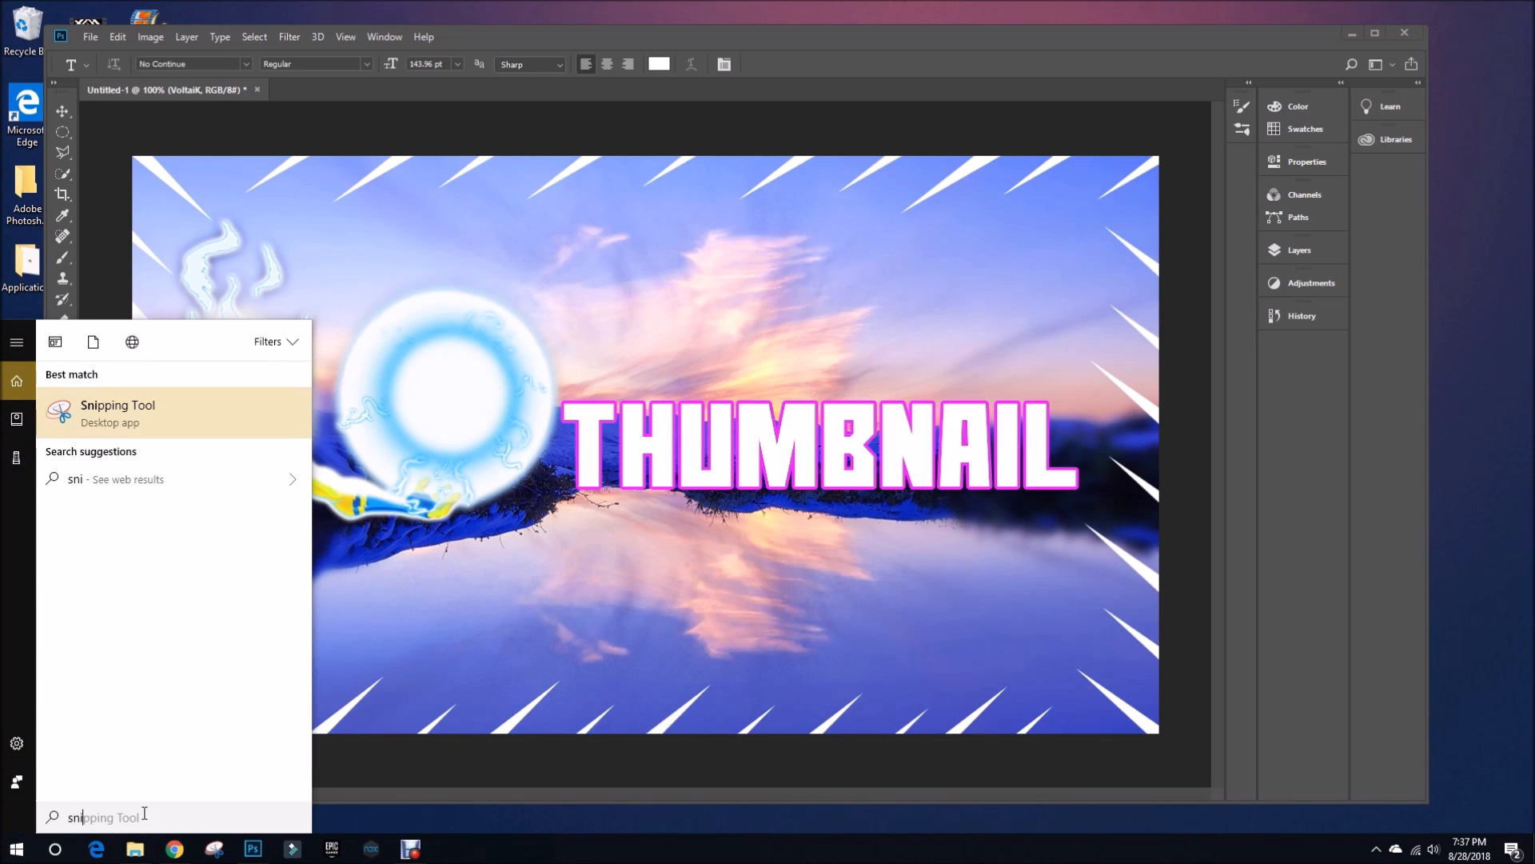
click(200, 423)
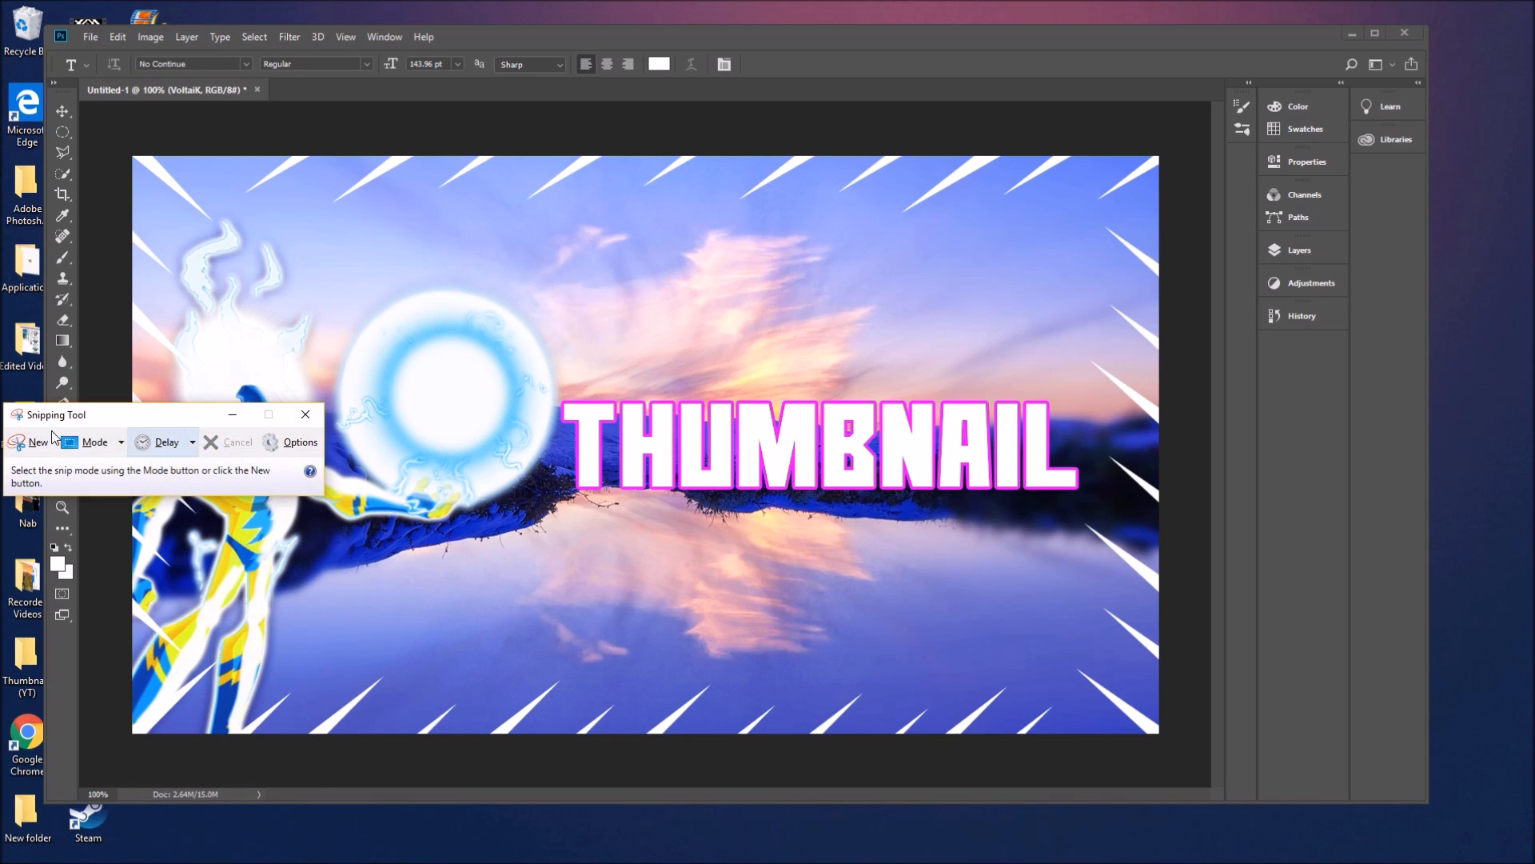
click(14, 445)
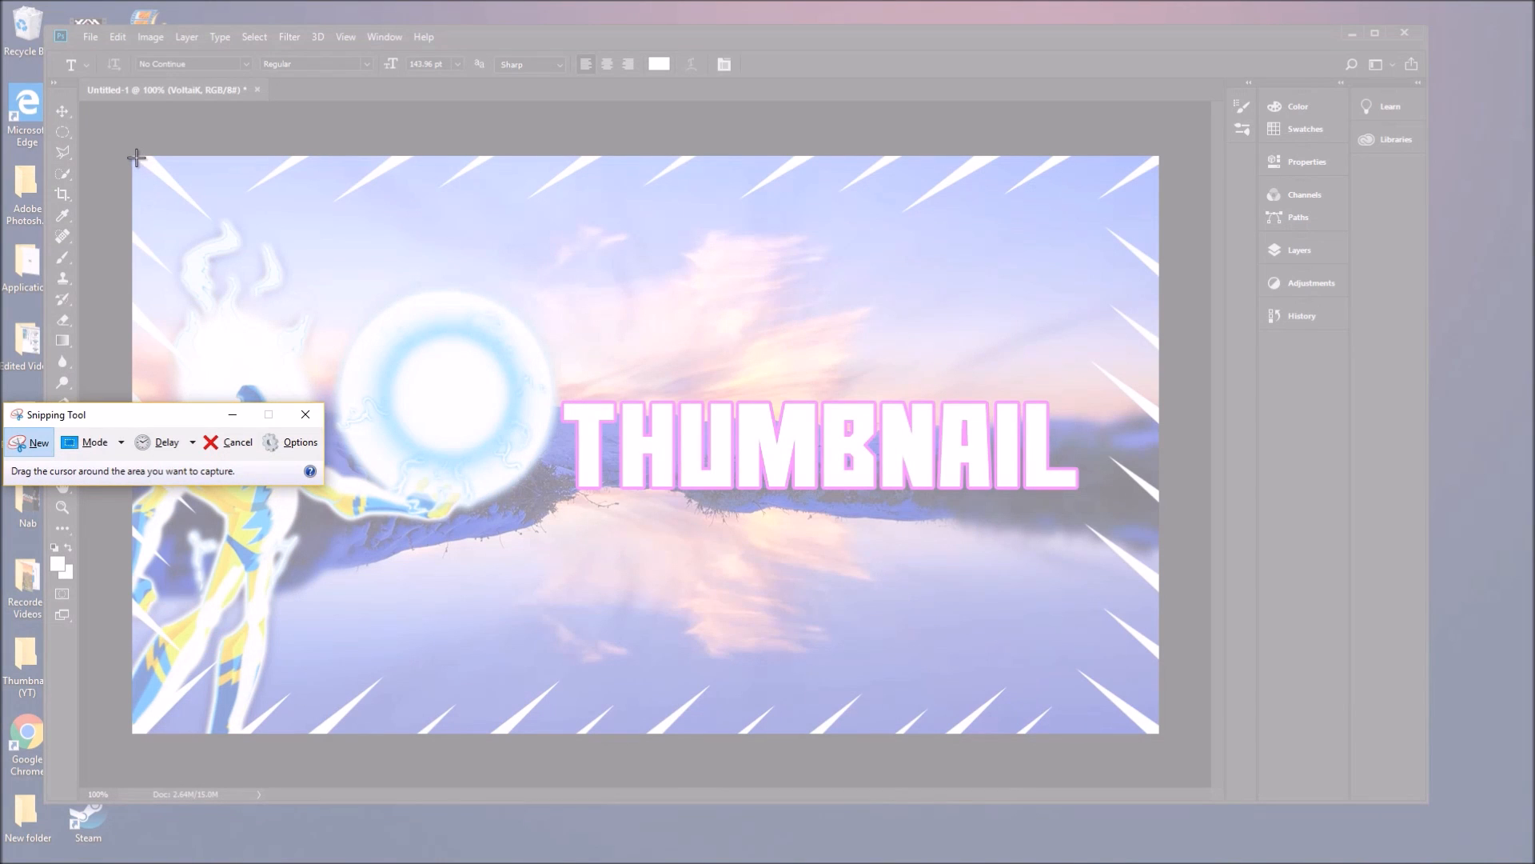
drag(133, 156, 1160, 731)
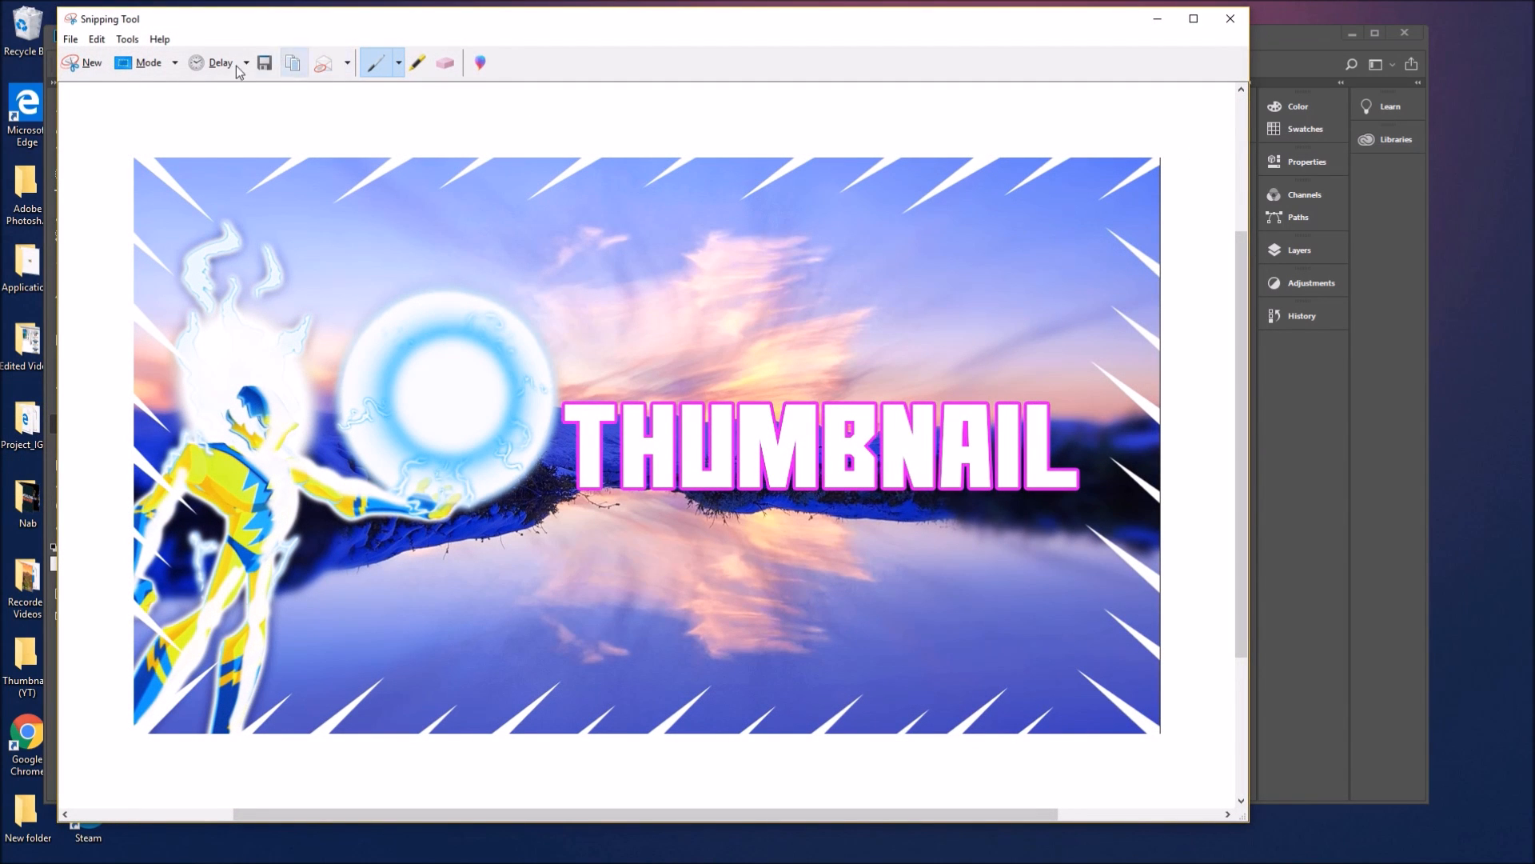
- Retake the snip tightly around the canvas edges and minimise the Snipping Tool
click(82, 62)
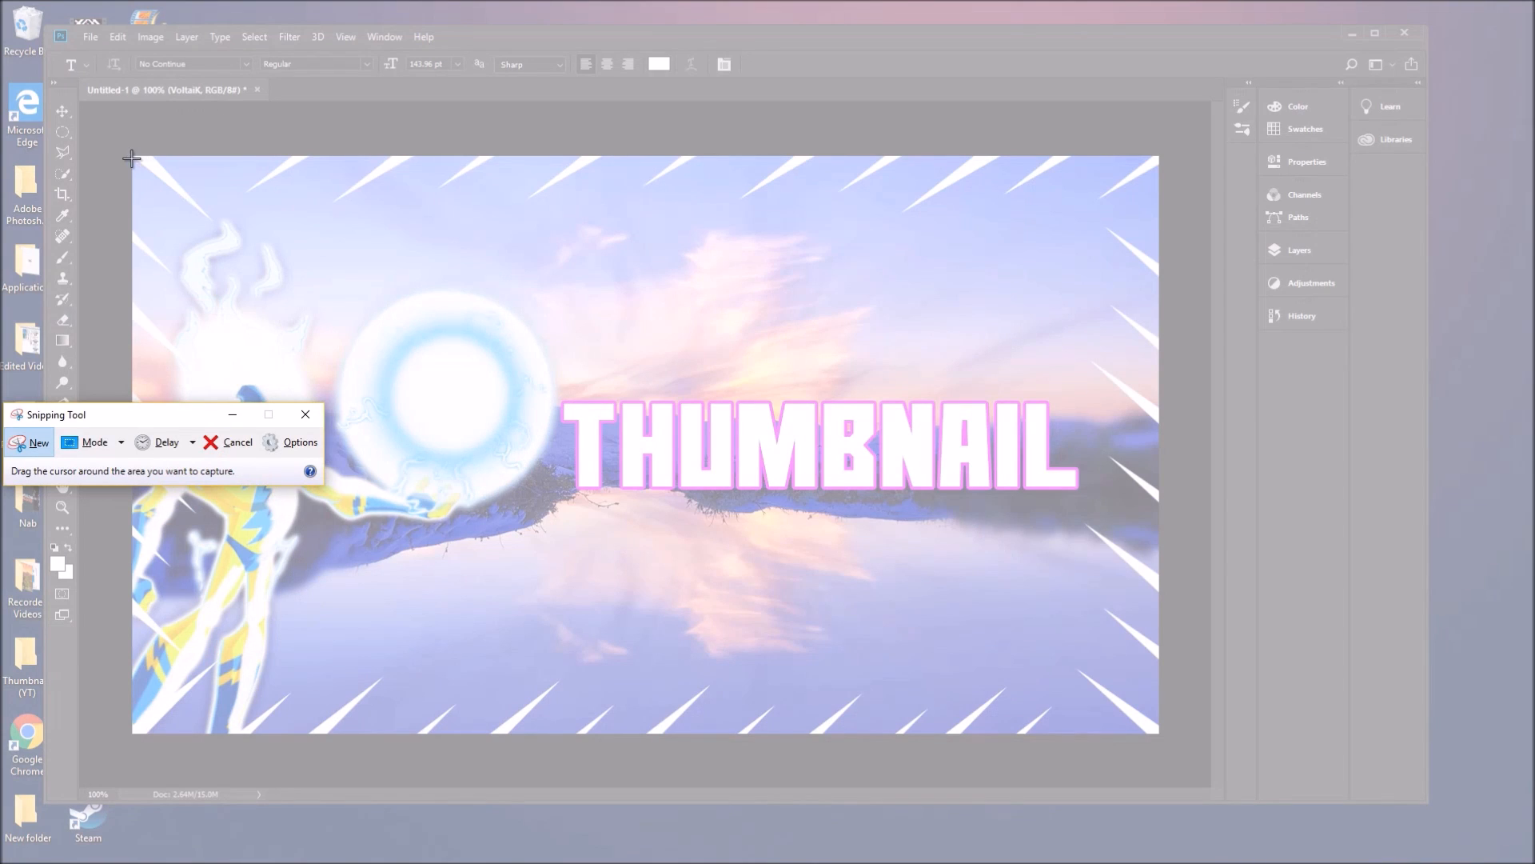
drag(133, 158, 1157, 733)
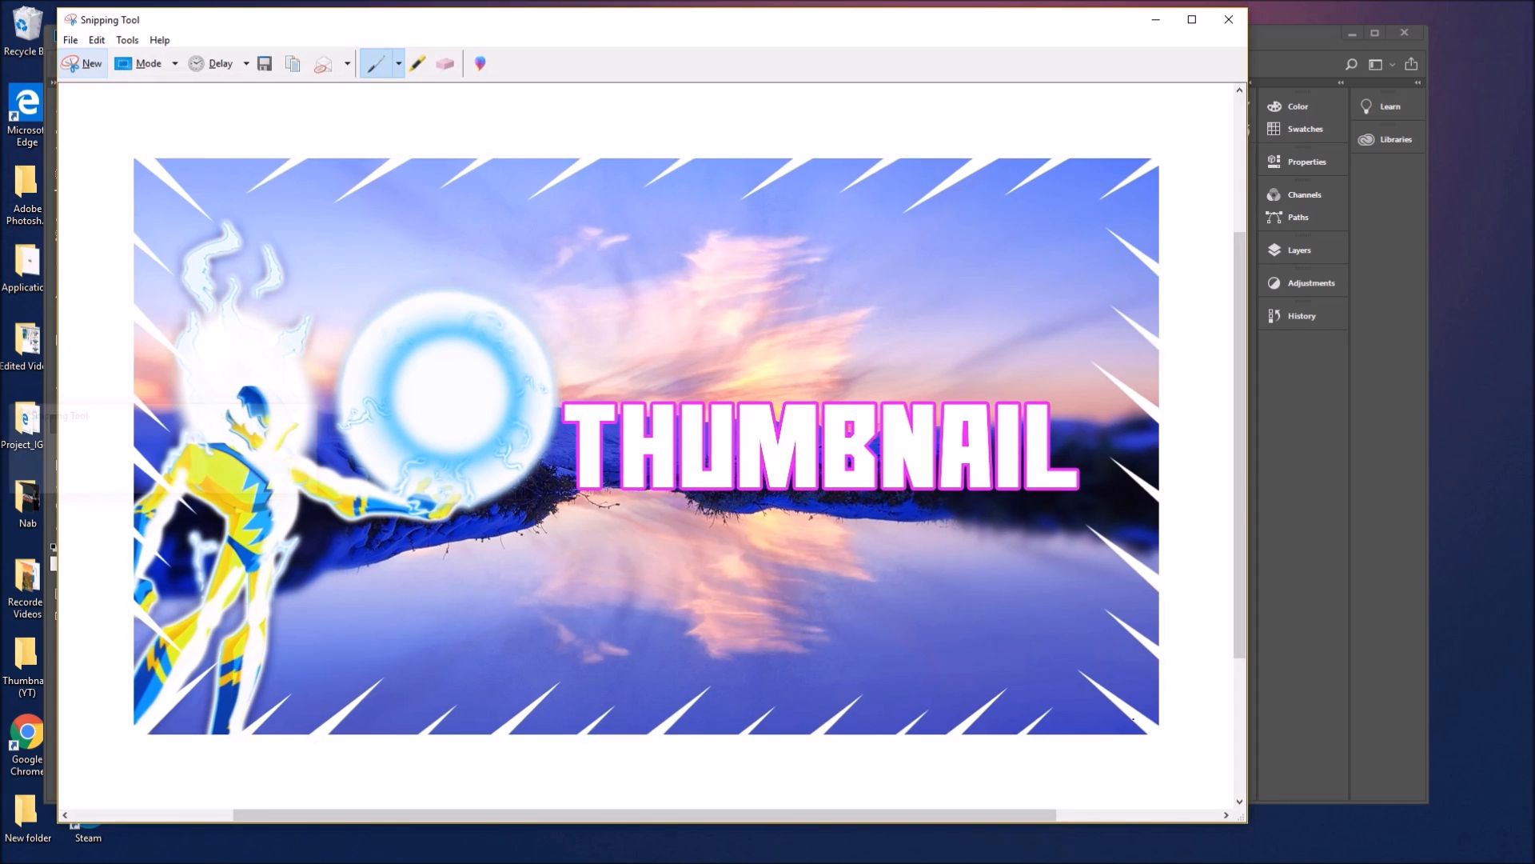
click(71, 41)
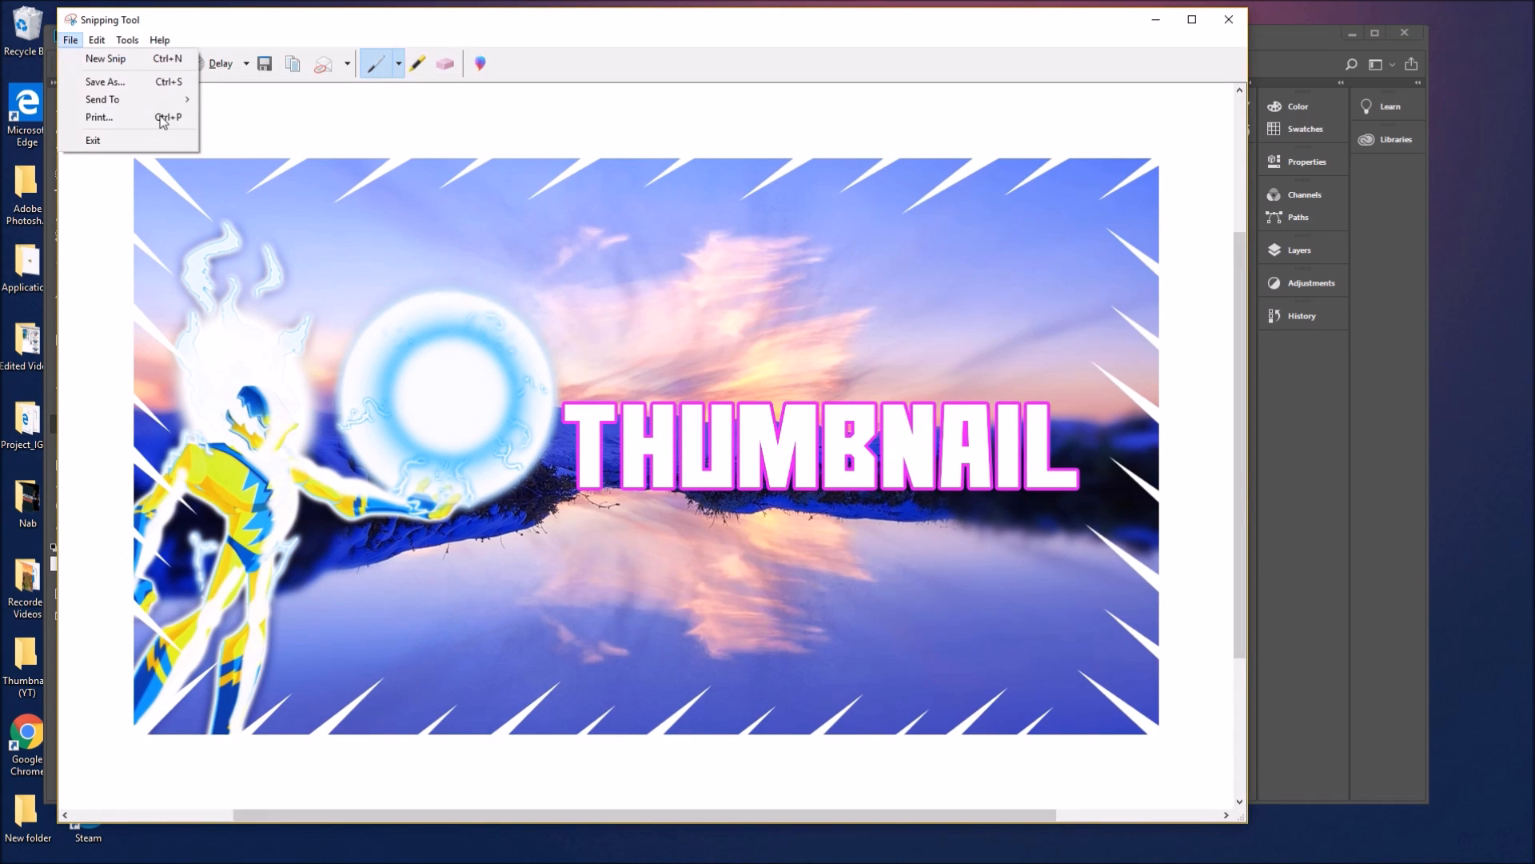
click(1159, 20)
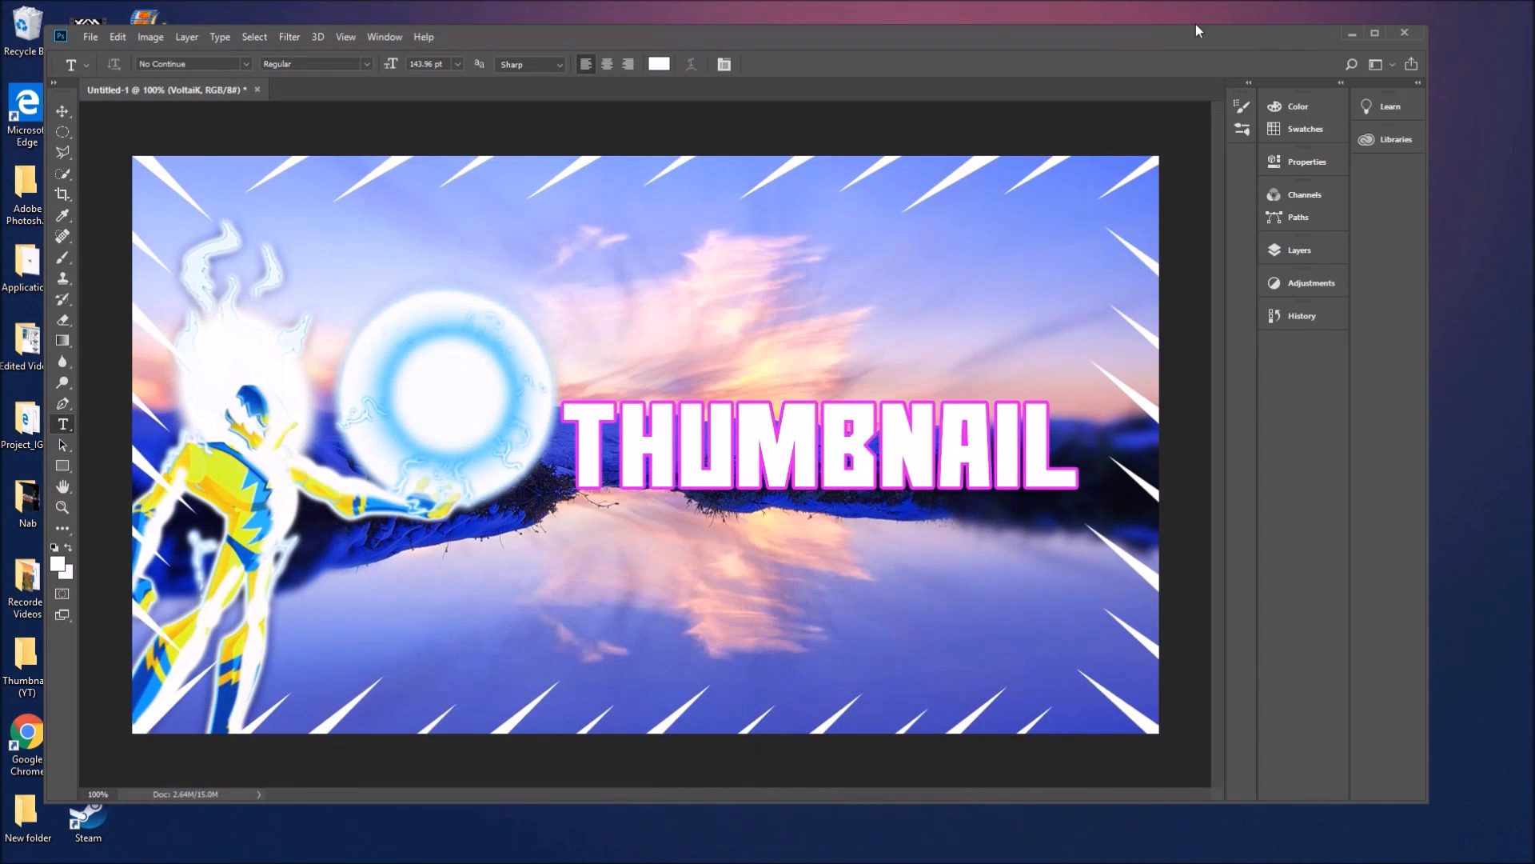
- Return to the Photoshop thumbnail and turn off the transform controls for the Move tool
click(1363, 27)
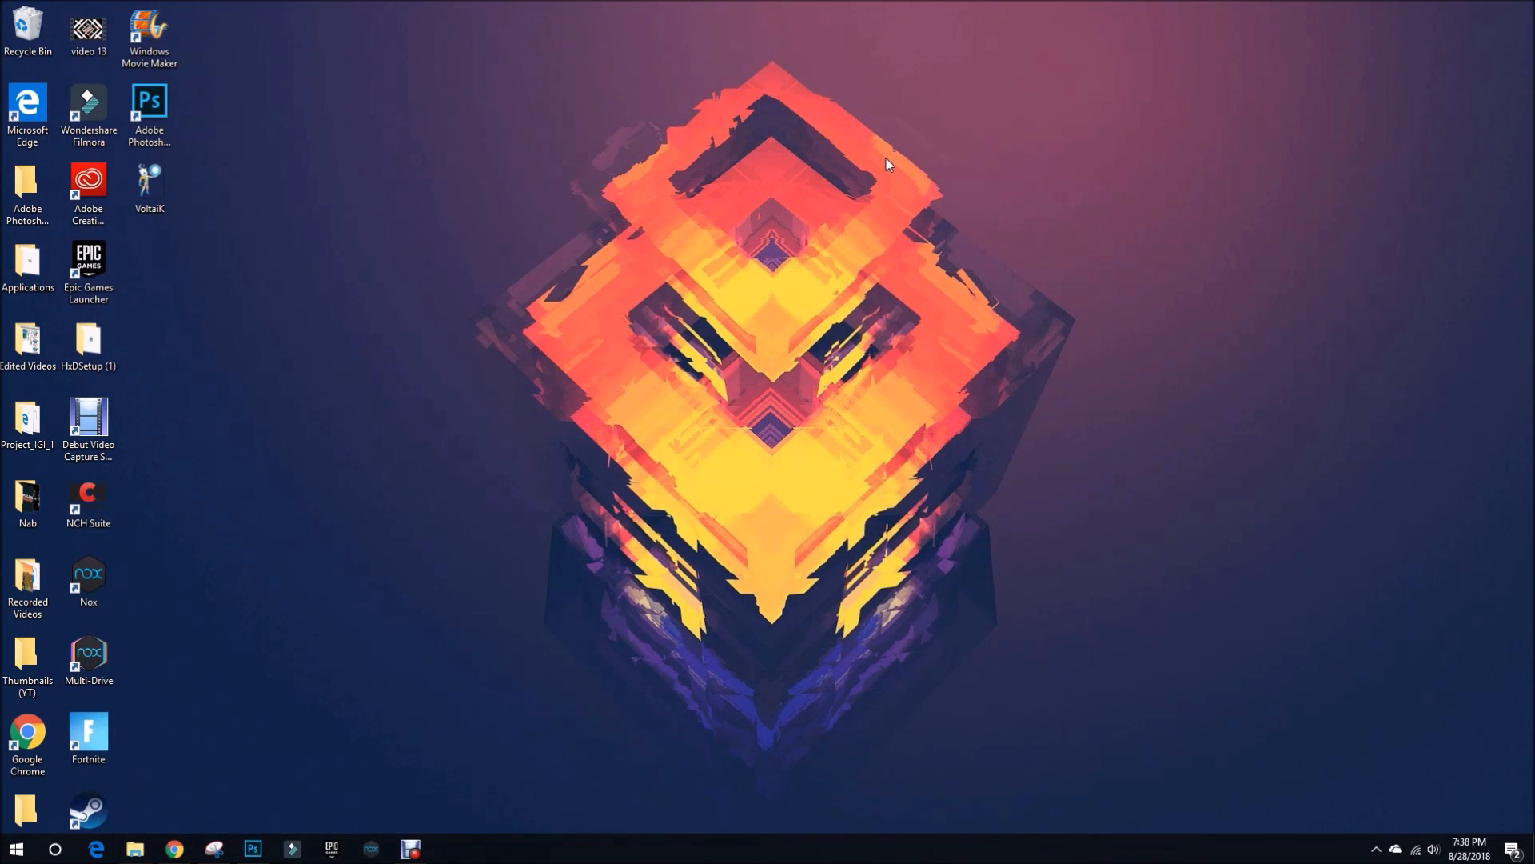
click(253, 848)
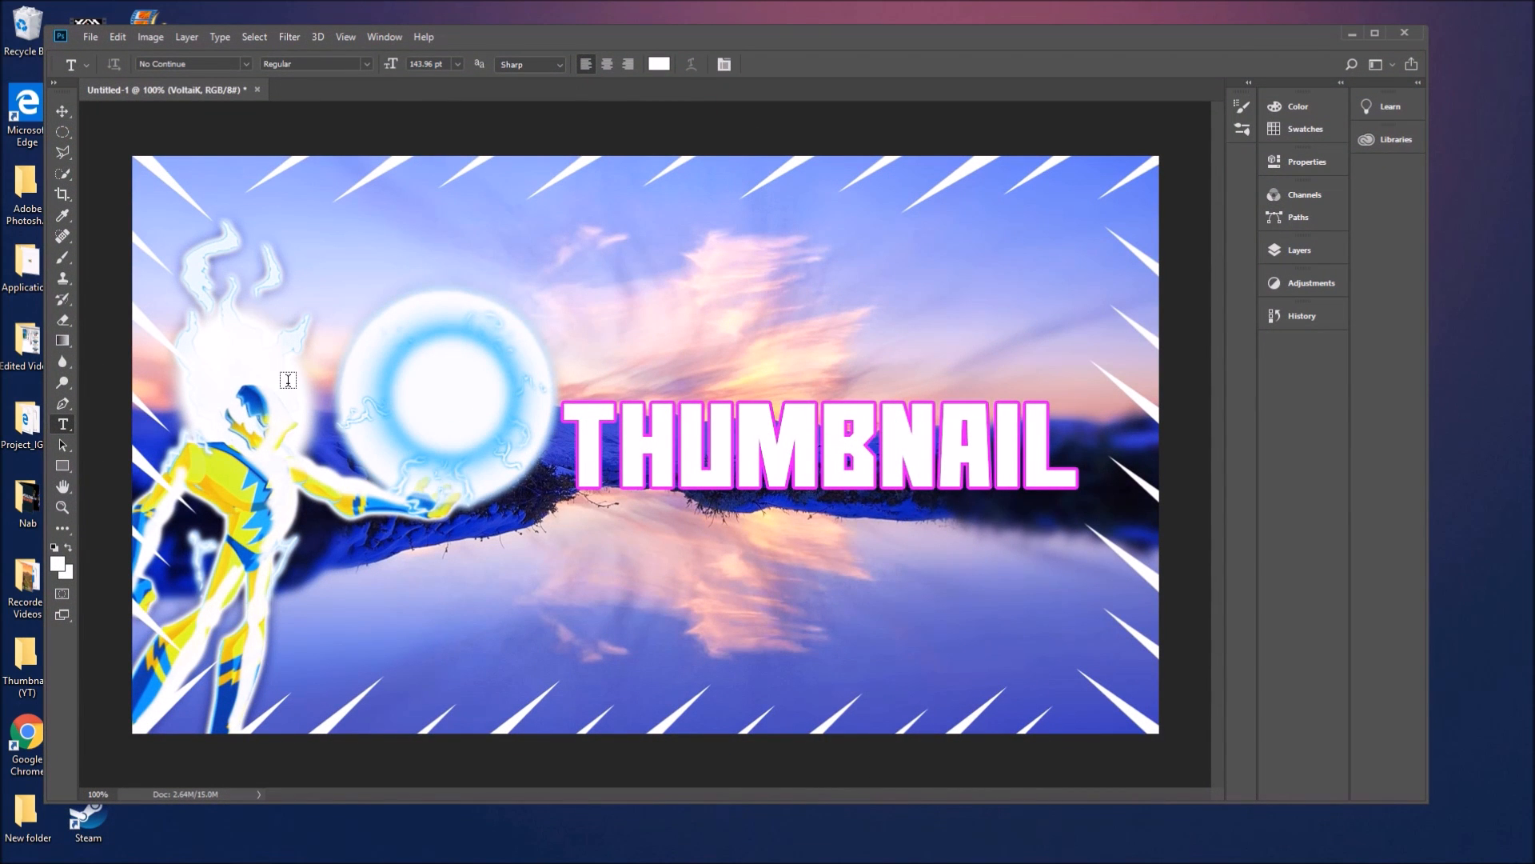
click(64, 111)
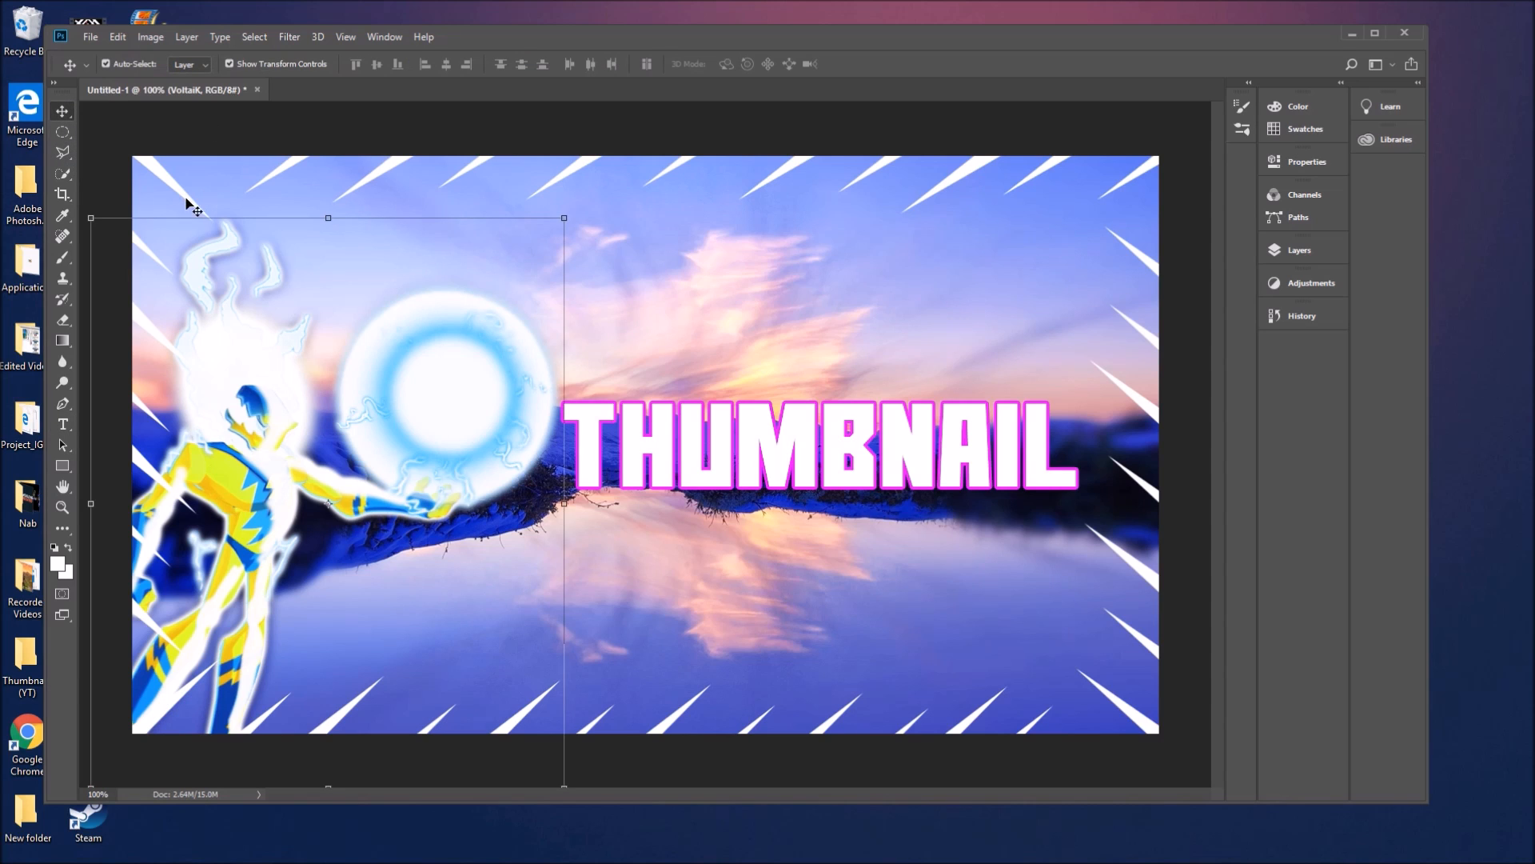
click(229, 64)
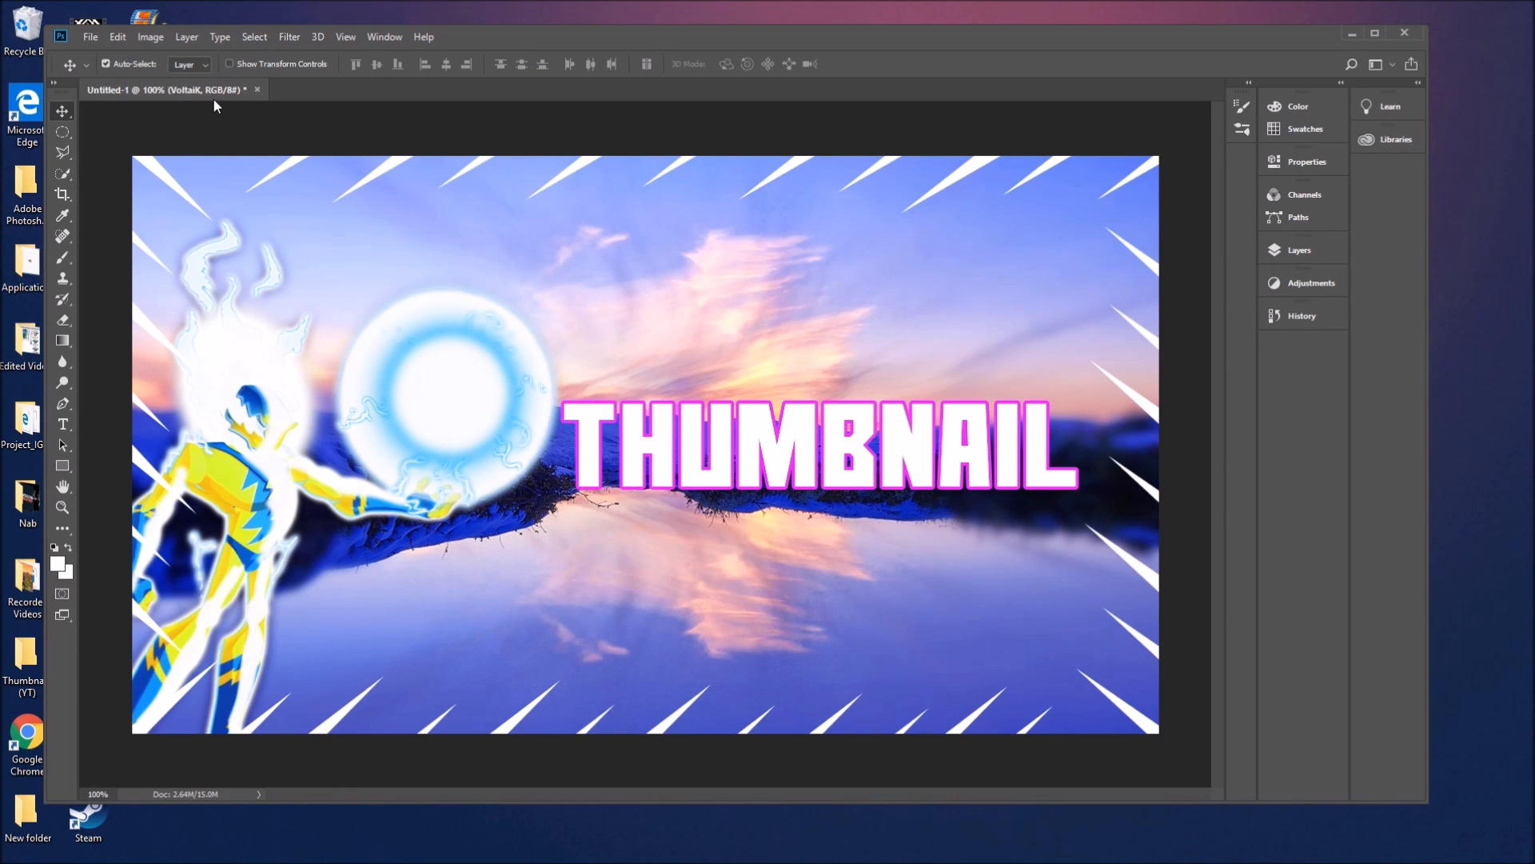